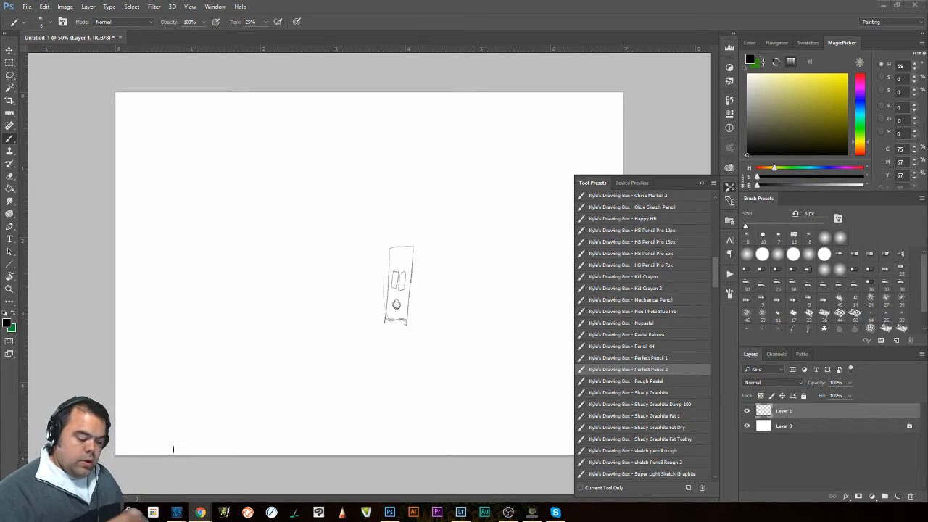
Hide Layer 1 and collapse the list of tool presets to clear the canvas area.
{"action": "left_click", "coordinate": [747, 411]}
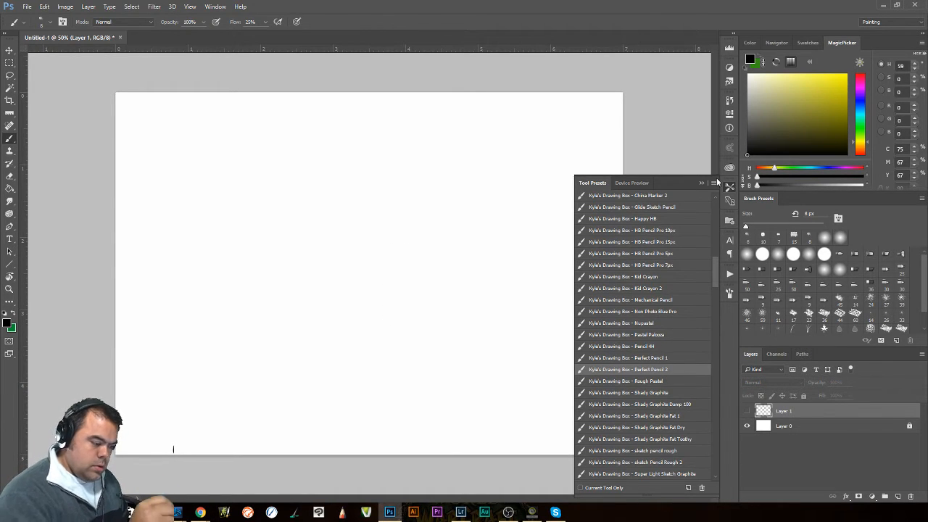
{"action": "left_click", "coordinate": [730, 187]}
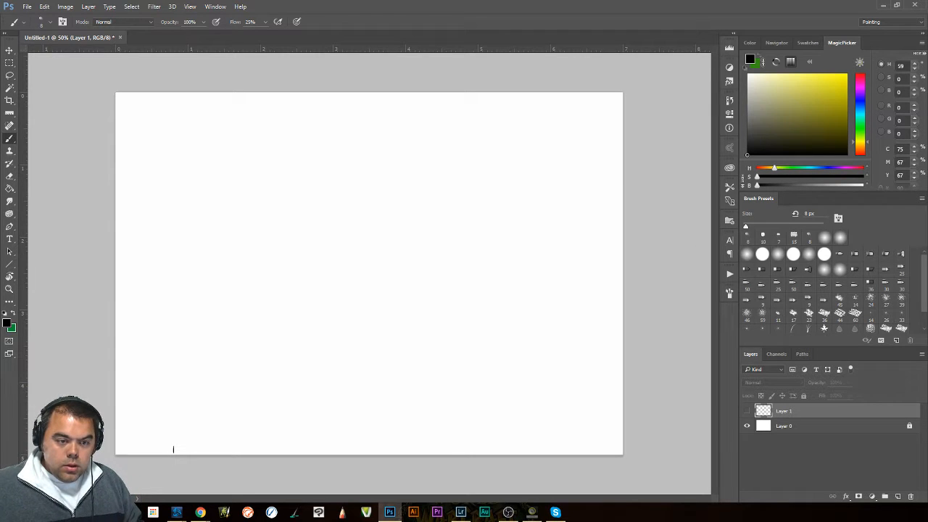
Change the MagicPicker colour selector to its colour wheel display.
{"action": "key", "text": "alt+Tab"}
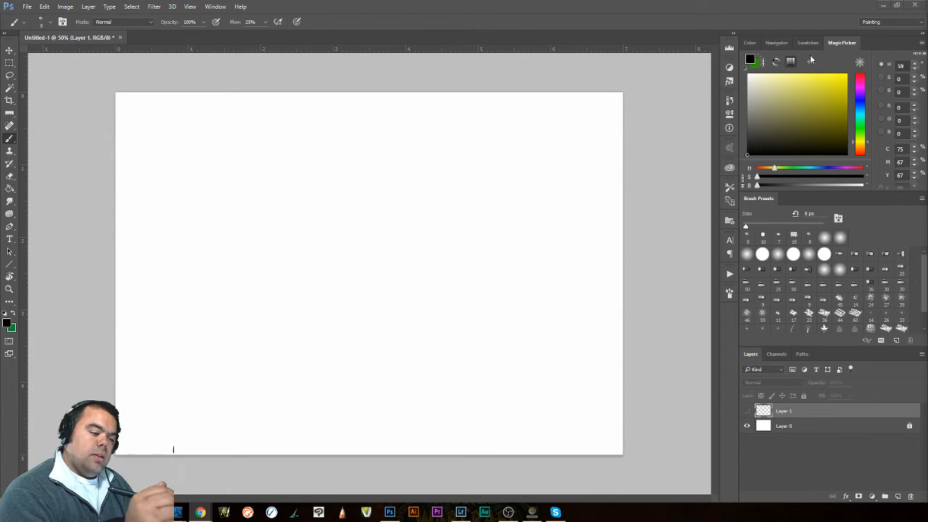
{"action": "left_click", "coordinate": [777, 62]}
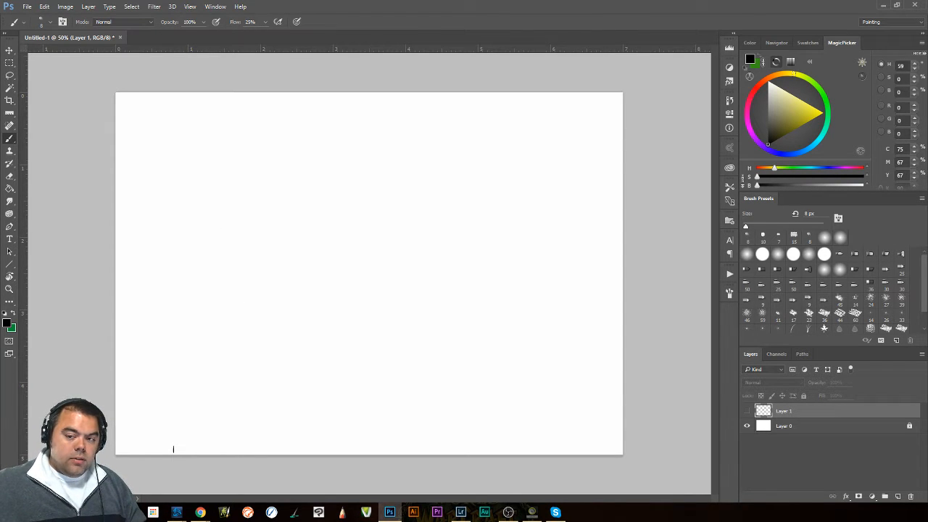
Switch to Chrome and examine the composition of the petunia, daisy, tulip and daffodil reference photos.
{"action": "key", "text": "alt+Tab"}
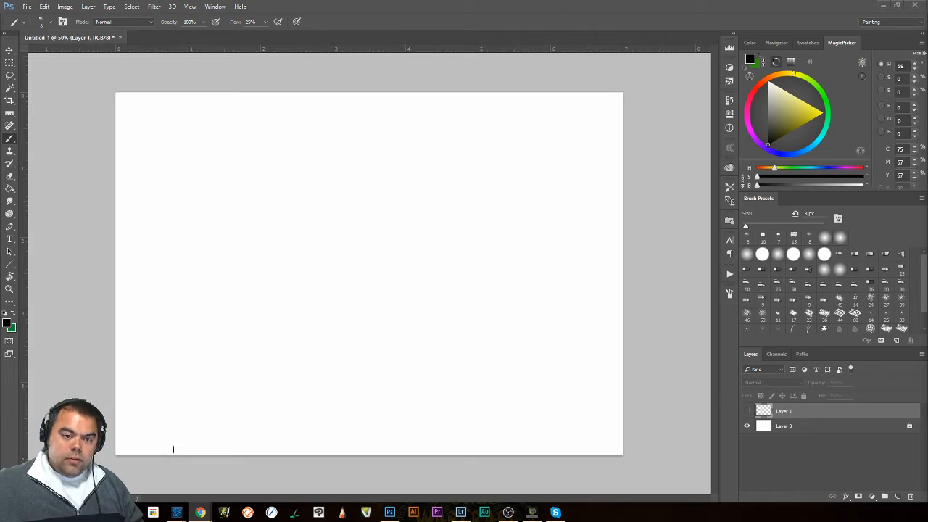
{"action": "left_click_drag", "start_coordinate": [927, 74], "coordinate": [432, 2]}
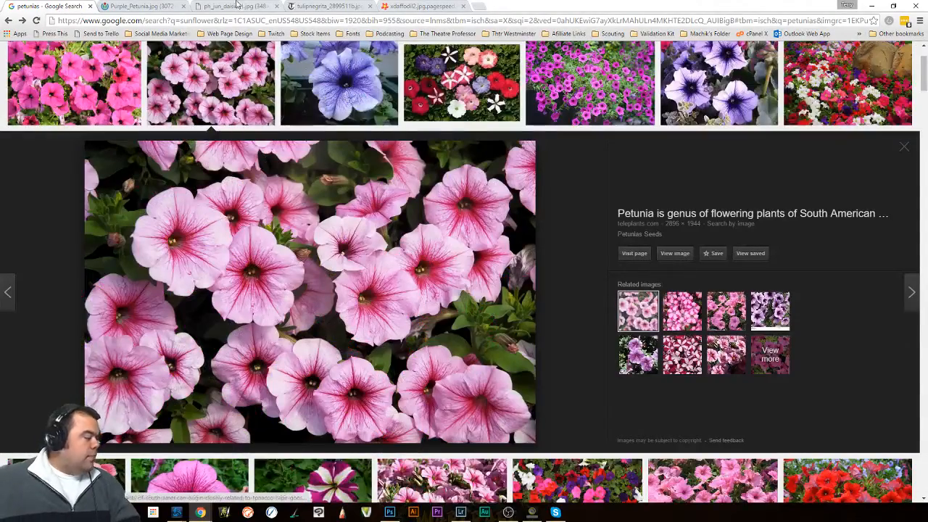
{"action": "left_click", "coordinate": [131, 8]}
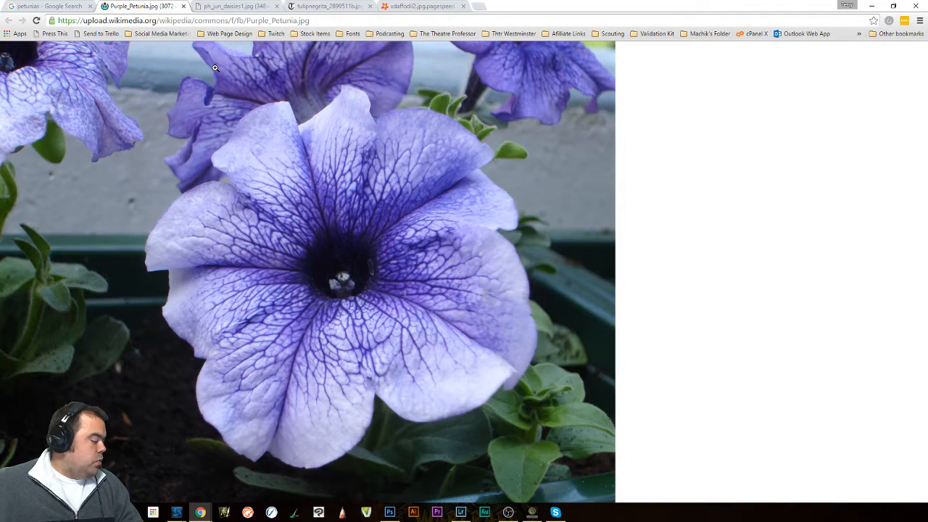
{"action": "left_click", "coordinate": [244, 5]}
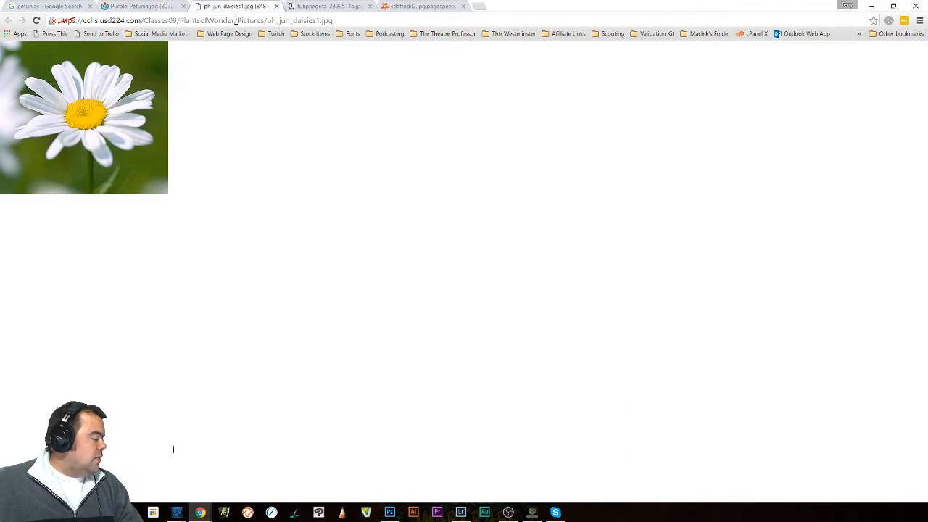
{"action": "left_click", "coordinate": [312, 6]}
{"action": "left_click", "coordinate": [439, 5]}
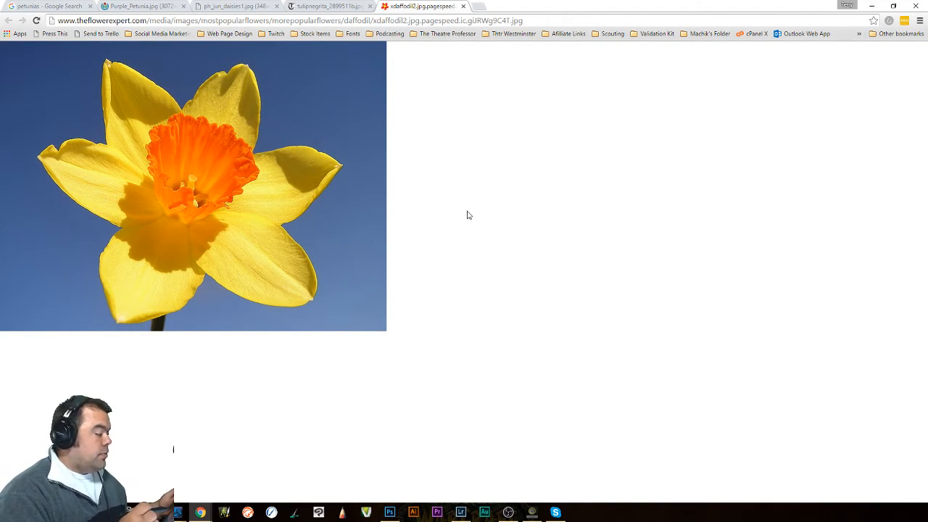
{"action": "left_click", "coordinate": [327, 7]}
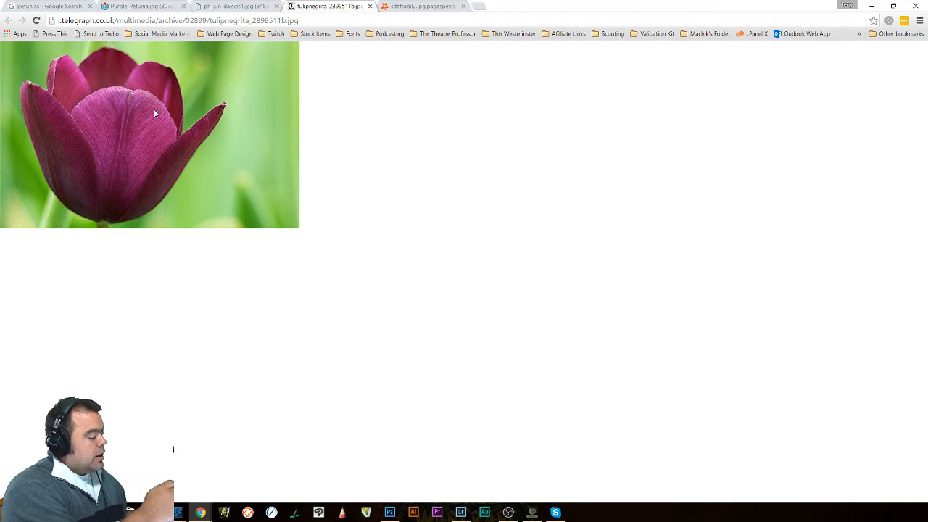
{"action": "left_click", "coordinate": [232, 7]}
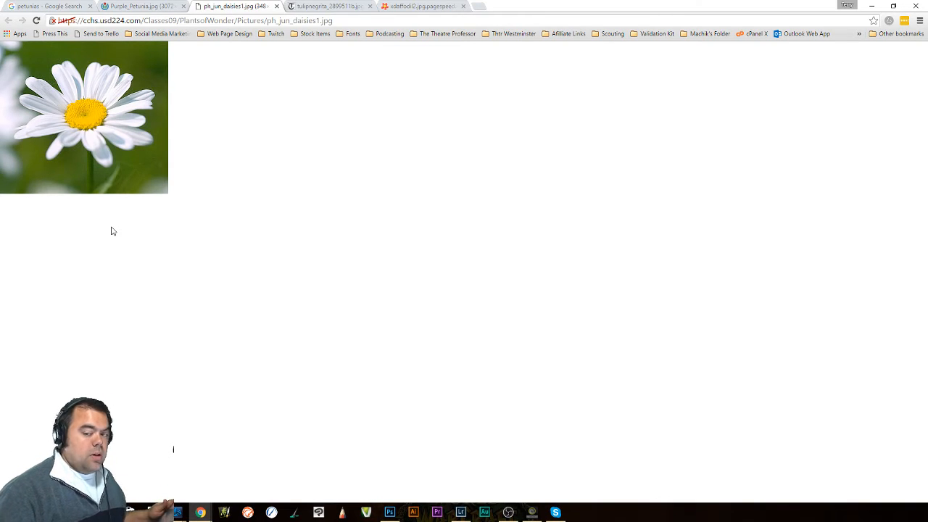
{"action": "left_click", "coordinate": [148, 9]}
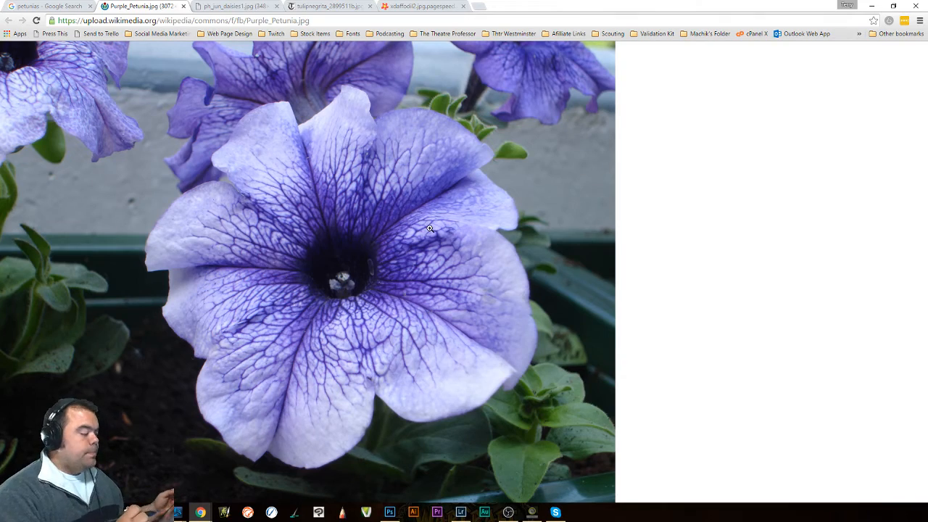
{"action": "left_click", "coordinate": [69, 7]}
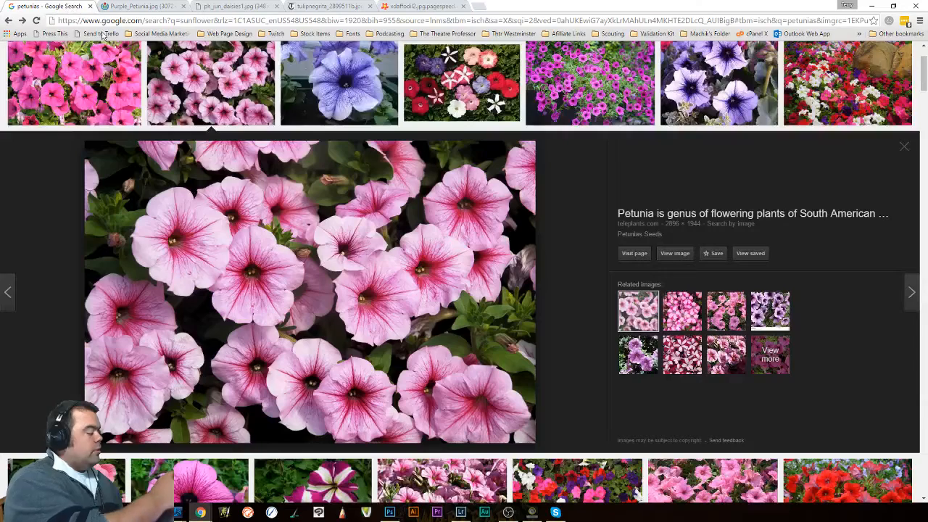
Return to Photoshop and show the grid over the blank canvas.
{"action": "left_click", "coordinate": [390, 512]}
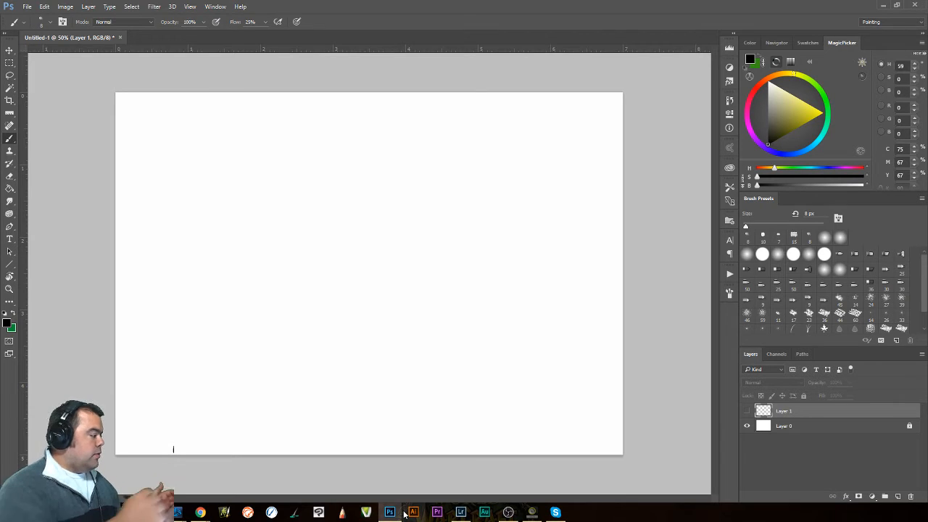
{"action": "left_click", "coordinate": [173, 7]}
{"action": "mouse_move", "coordinate": [195, 9]}
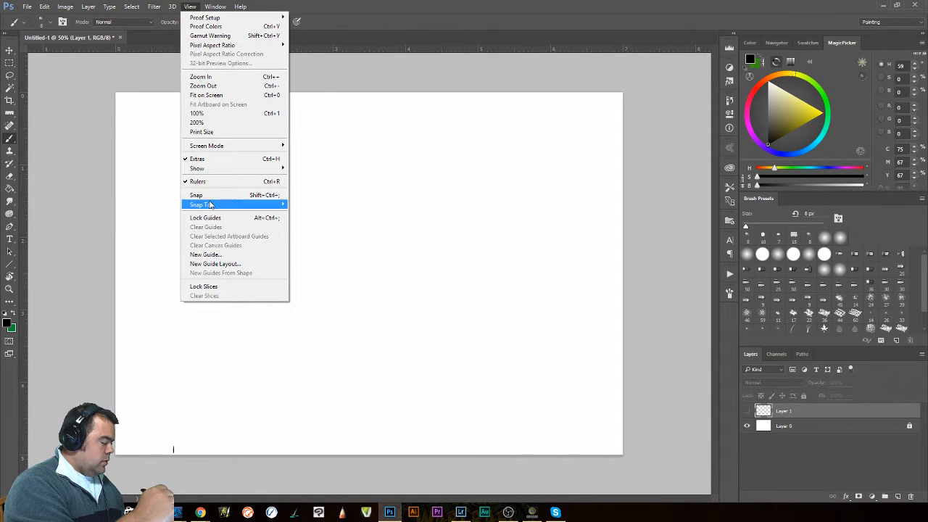
{"action": "mouse_move", "coordinate": [211, 175]}
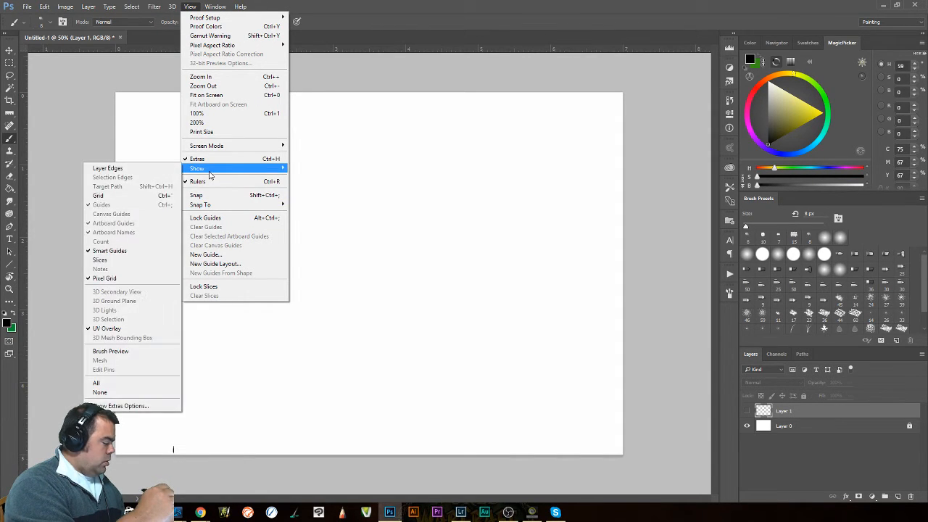
{"action": "left_click", "coordinate": [153, 196]}
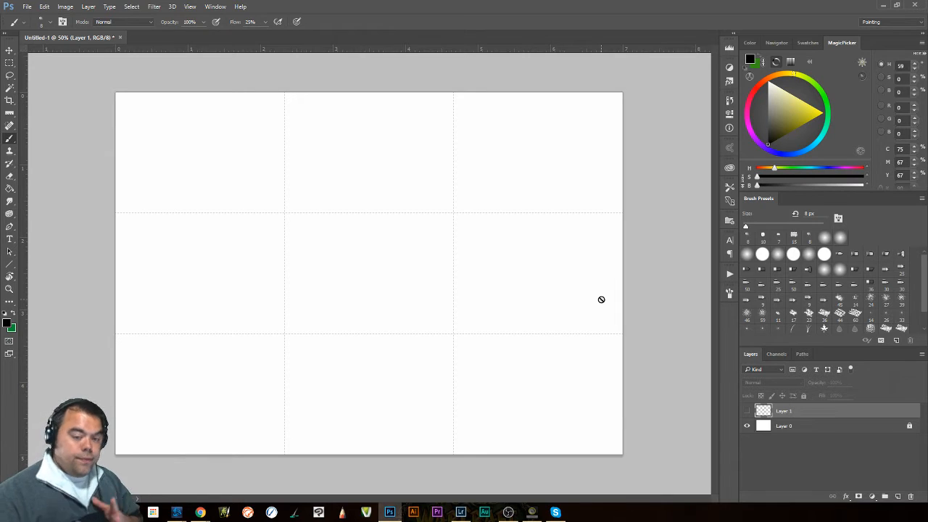
Examine the gridline spacing and subdivision settings in the Guides, Grid & Slices preferences, leaving them unchanged.
{"action": "left_click", "coordinate": [44, 6]}
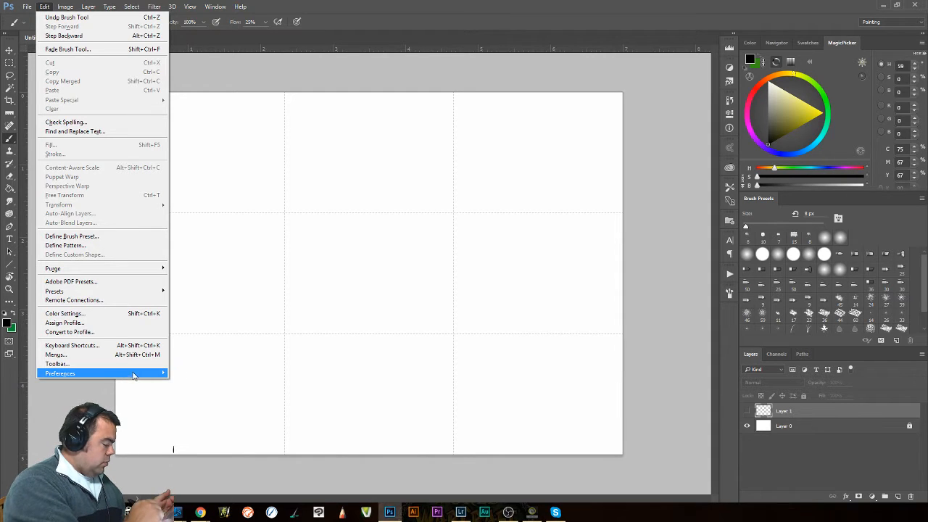
{"action": "mouse_move", "coordinate": [138, 373]}
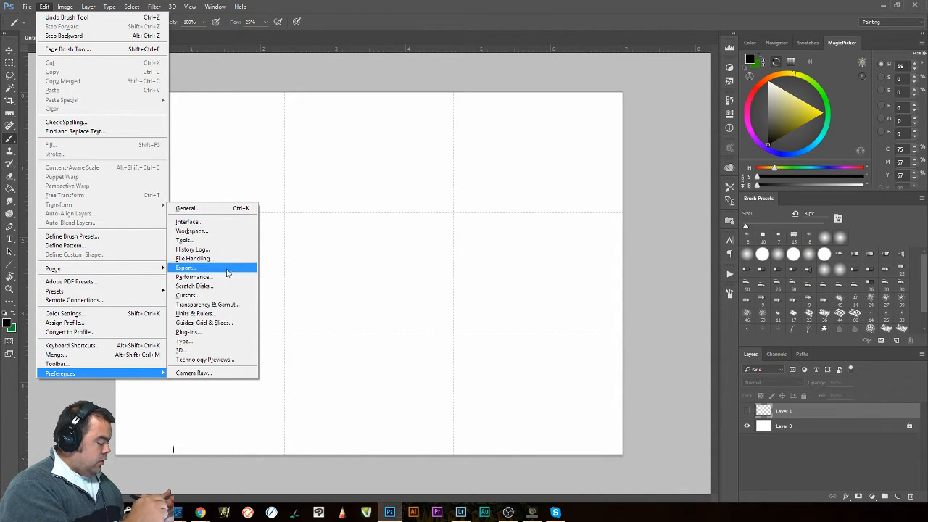
{"action": "left_click", "coordinate": [229, 324]}
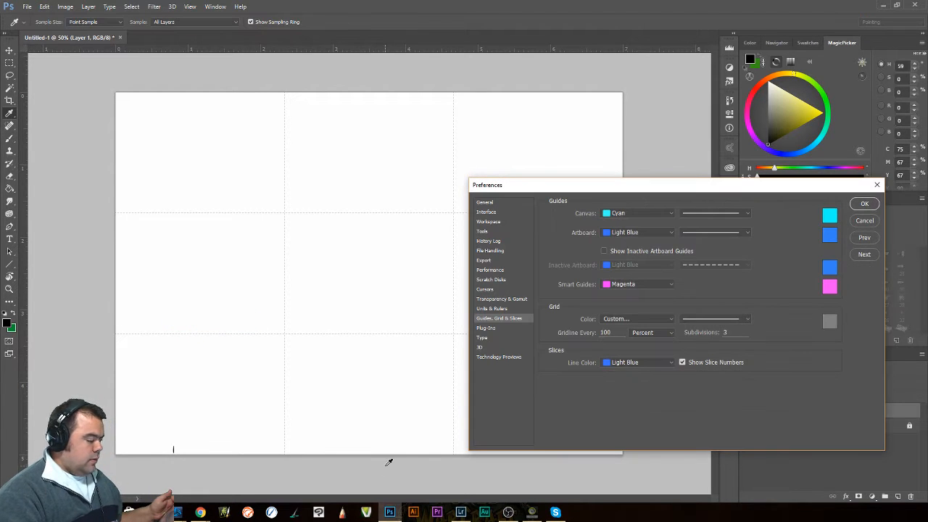
{"action": "left_click_drag", "start_coordinate": [697, 183], "coordinate": [500, 89]}
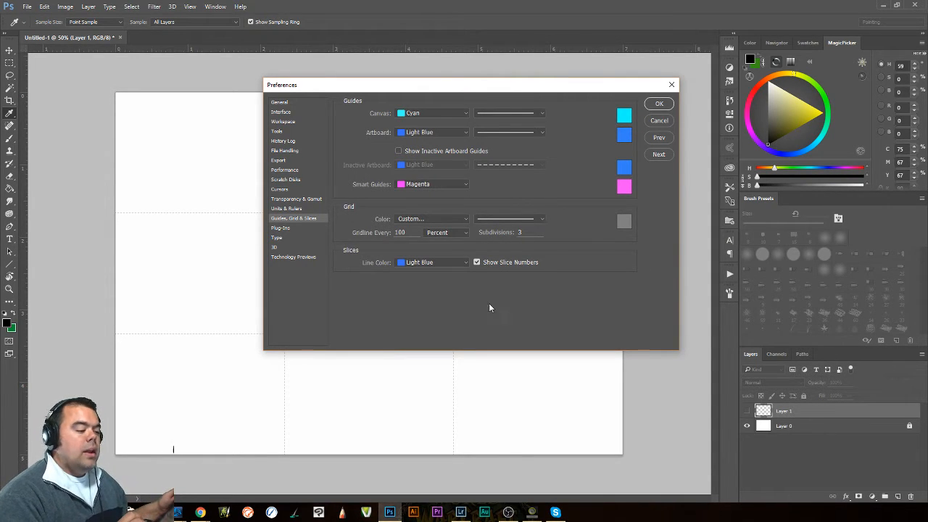
{"action": "left_click", "coordinate": [673, 87]}
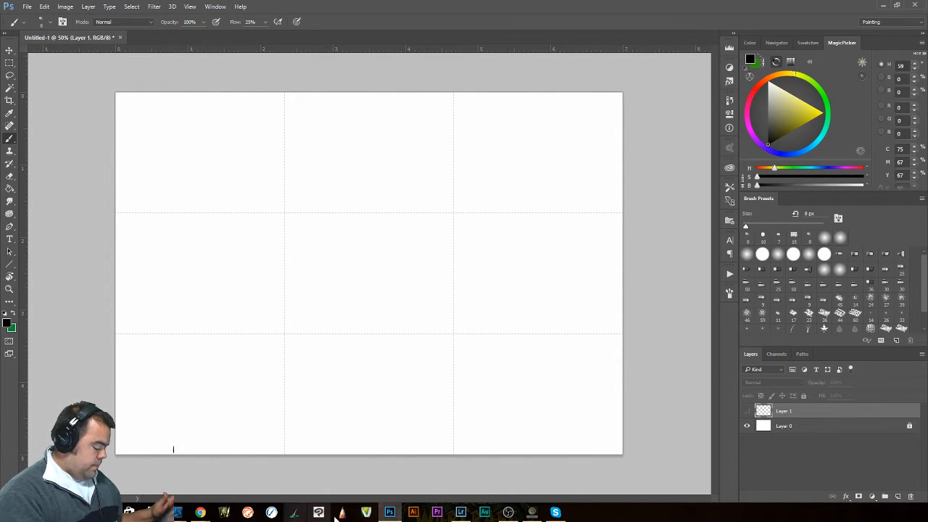
Switch to ArtRage, skip the update check, look over its grid settings and exit the program.
{"action": "left_click", "coordinate": [270, 512]}
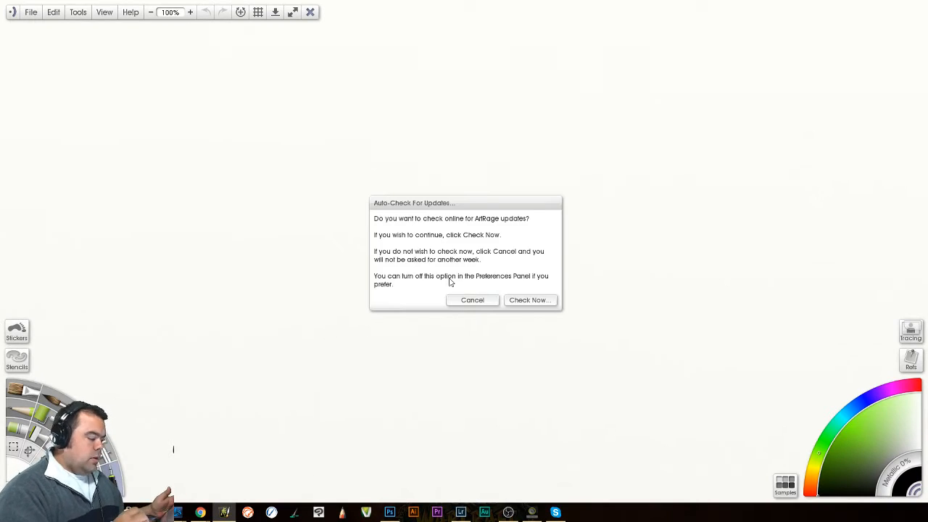
{"action": "left_click", "coordinate": [478, 300]}
{"action": "left_click", "coordinate": [258, 16]}
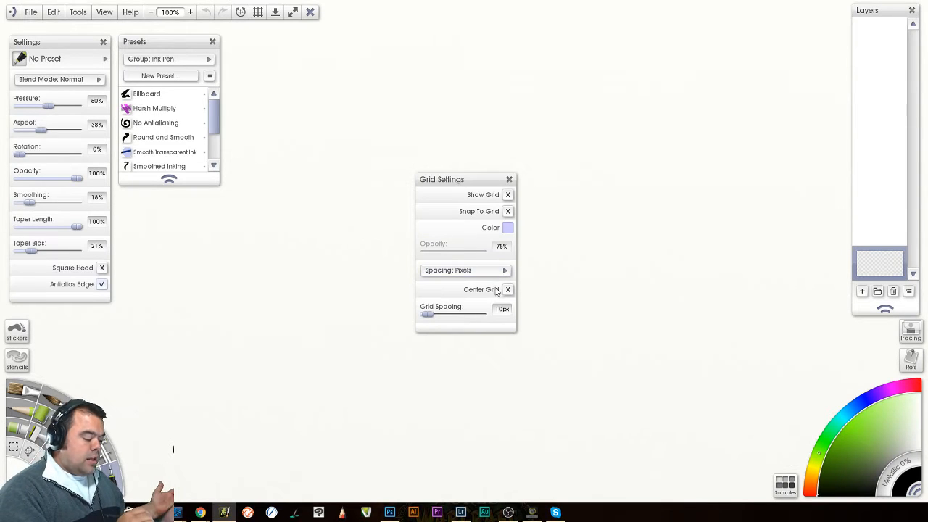
{"action": "left_click", "coordinate": [509, 179]}
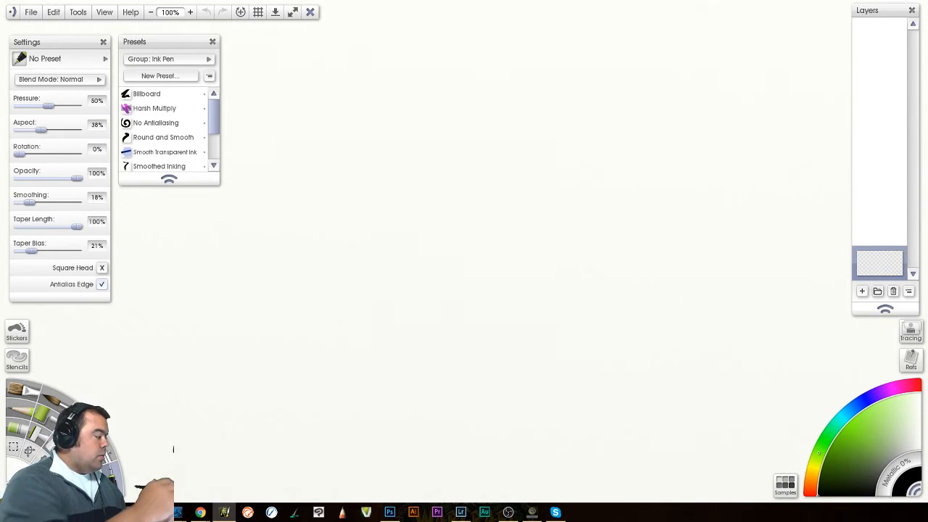
{"action": "left_click", "coordinate": [311, 12]}
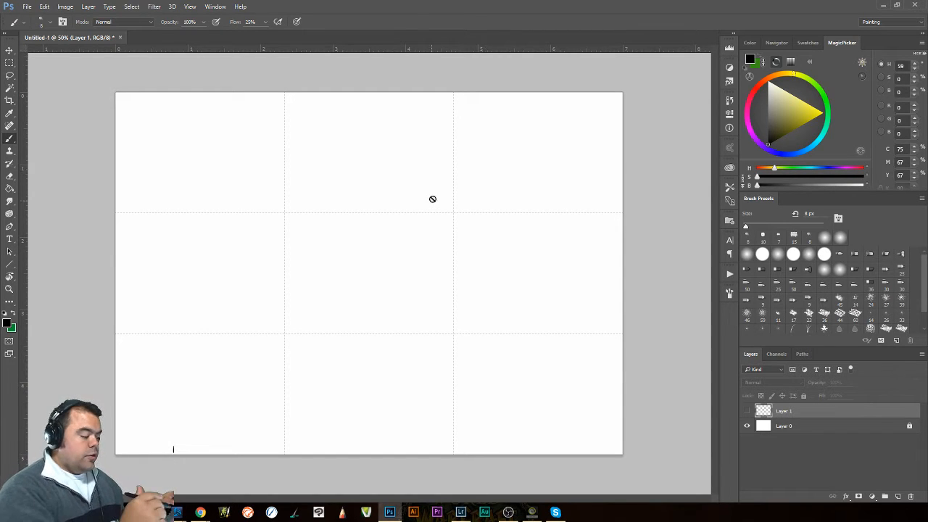
Add a new layer above the hidden Layer 1 and circle the four grid intersections with the brush.
{"action": "left_click", "coordinate": [473, 275]}
{"action": "left_click", "coordinate": [455, 192]}
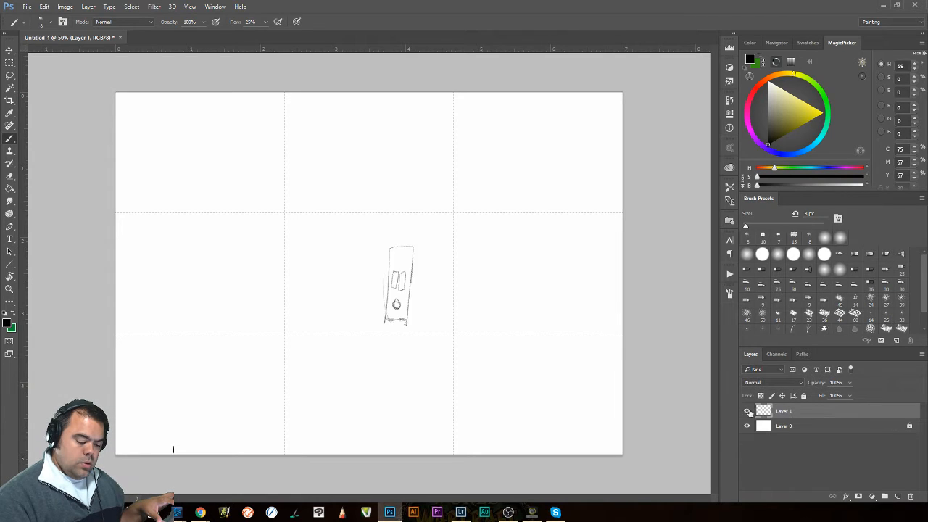
{"action": "left_click", "coordinate": [897, 496]}
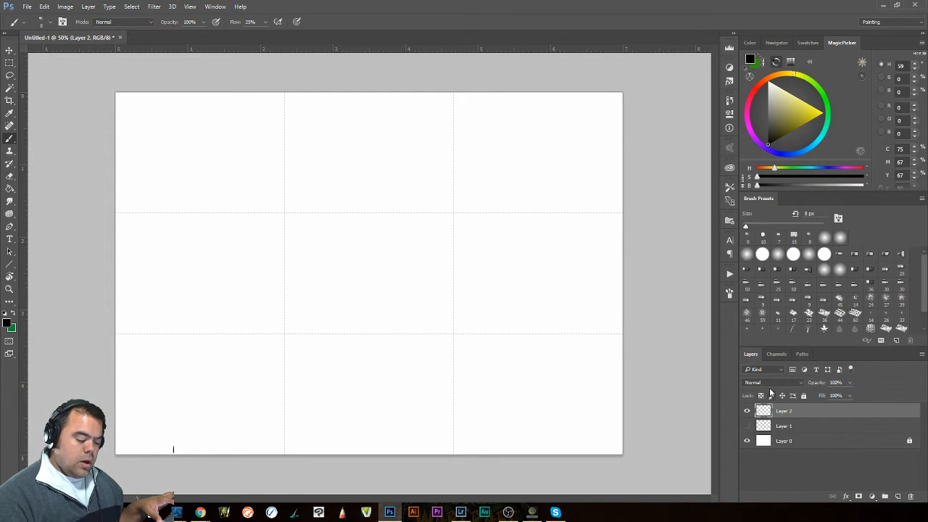
{"action": "left_click_drag", "start_coordinate": [457, 197], "coordinate": [449, 198]}
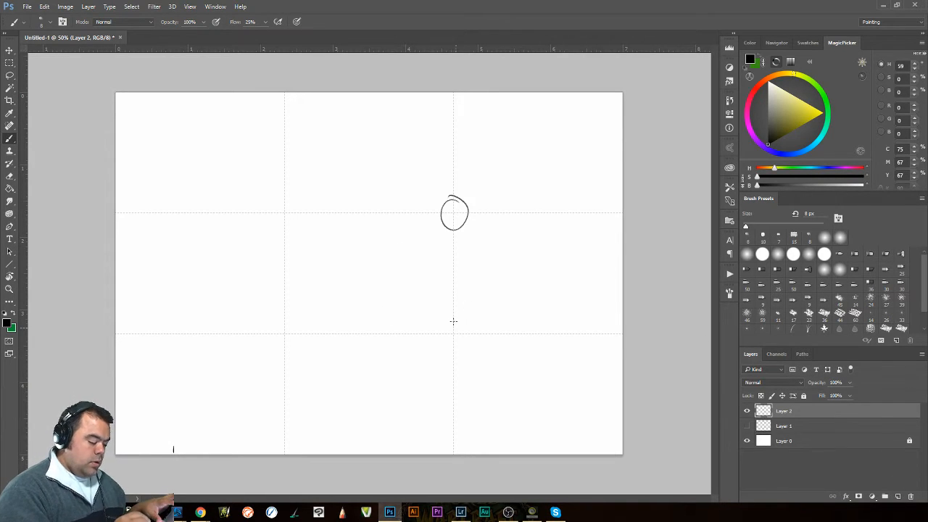
{"action": "left_click_drag", "start_coordinate": [453, 321], "coordinate": [449, 323]}
{"action": "left_click_drag", "start_coordinate": [281, 322], "coordinate": [283, 304]}
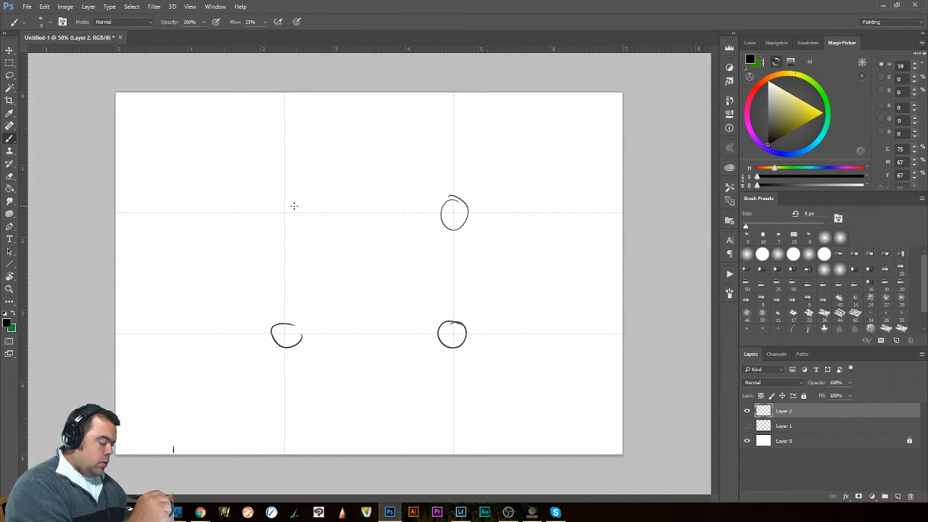
{"action": "left_click_drag", "start_coordinate": [285, 203], "coordinate": [287, 219]}
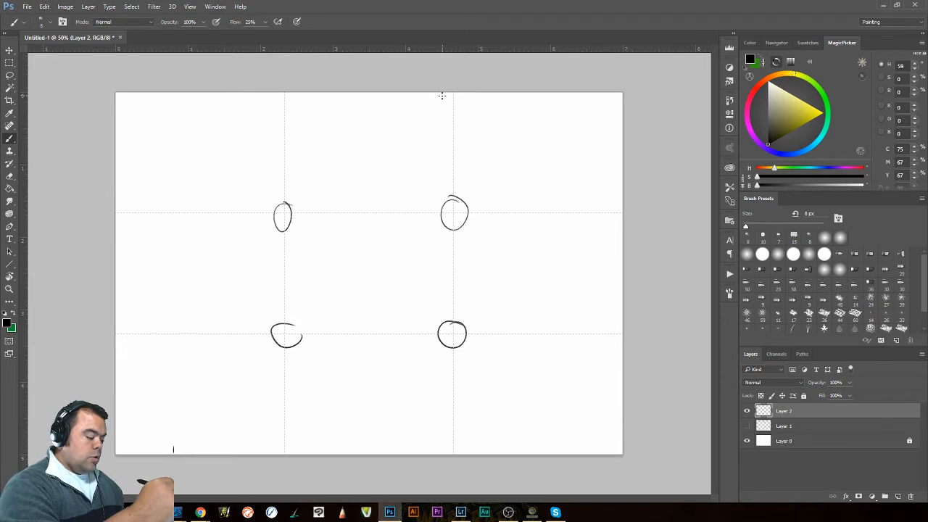
Outline long freehand bands around the two vertical and two horizontal gridlines across the whole canvas.
{"action": "mouse_move", "coordinate": [442, 95]}
{"action": "left_mouse_down"}
{"action": "mouse_move", "coordinate": [440, 448]}
{"action": "mouse_move", "coordinate": [485, 448]}
{"action": "mouse_move", "coordinate": [469, 92]}
{"action": "left_mouse_up"}
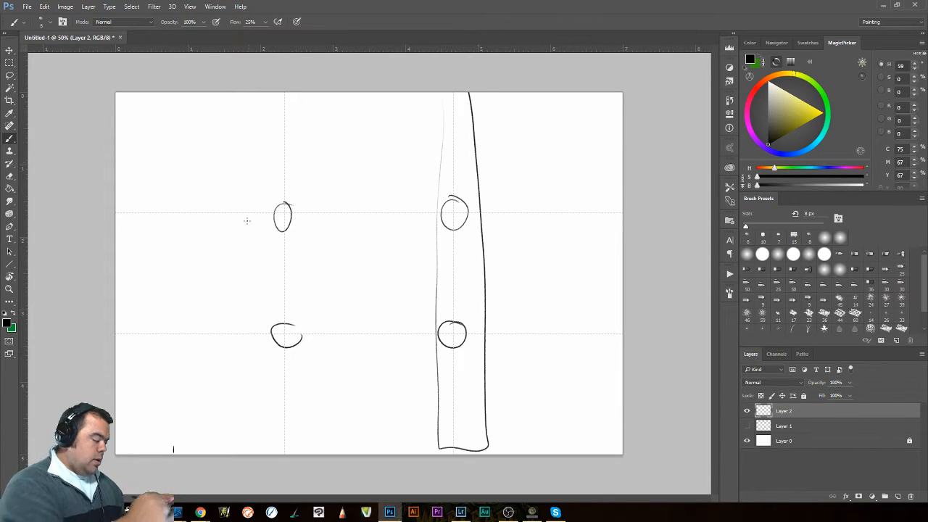
{"action": "mouse_move", "coordinate": [275, 87]}
{"action": "left_mouse_down"}
{"action": "mouse_move", "coordinate": [254, 456]}
{"action": "mouse_move", "coordinate": [328, 447]}
{"action": "mouse_move", "coordinate": [296, 93]}
{"action": "left_mouse_up"}
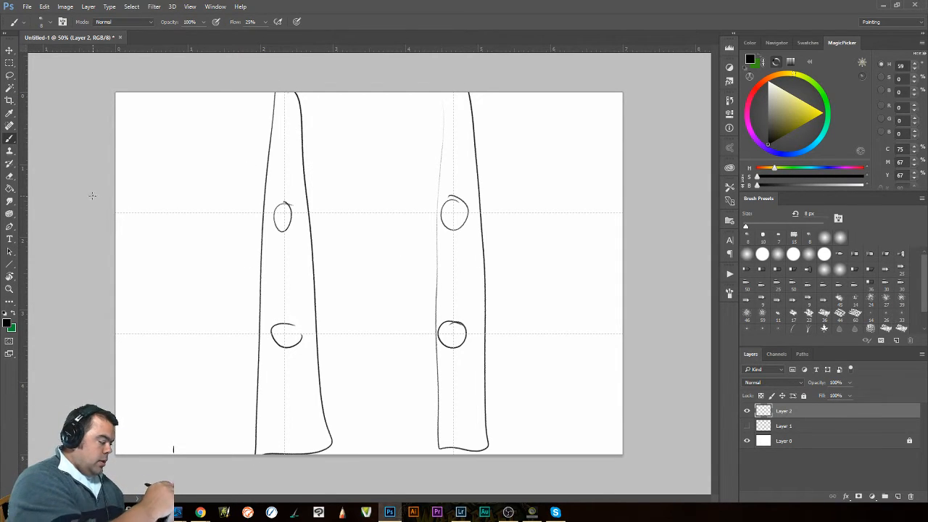
{"action": "left_click_drag", "start_coordinate": [92, 196], "coordinate": [632, 191]}
{"action": "mouse_move", "coordinate": [621, 236]}
{"action": "left_mouse_down"}
{"action": "mouse_move", "coordinate": [620, 246]}
{"action": "mouse_move", "coordinate": [109, 232]}
{"action": "left_mouse_up"}
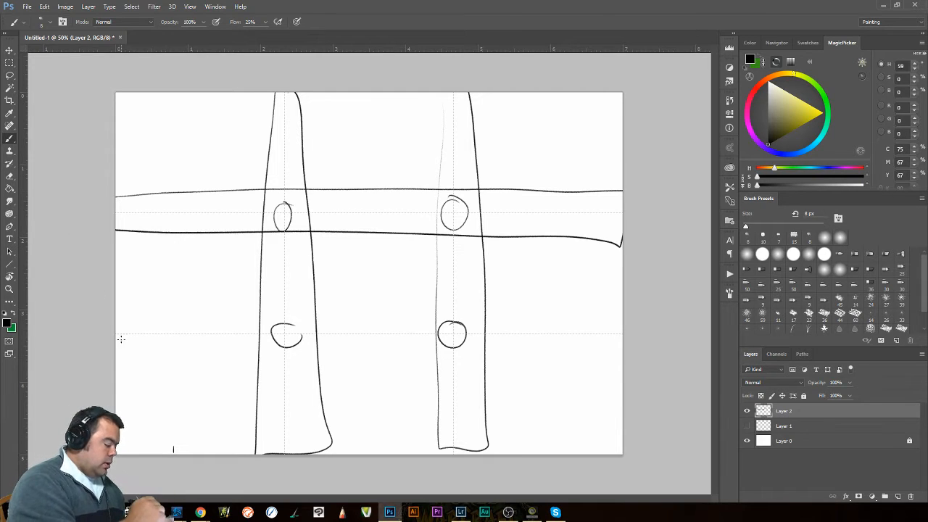
{"action": "left_click_drag", "start_coordinate": [135, 354], "coordinate": [622, 375]}
{"action": "mouse_move", "coordinate": [622, 314]}
{"action": "left_mouse_down"}
{"action": "mouse_move", "coordinate": [487, 306]}
{"action": "mouse_move", "coordinate": [38, 354]}
{"action": "left_mouse_up"}
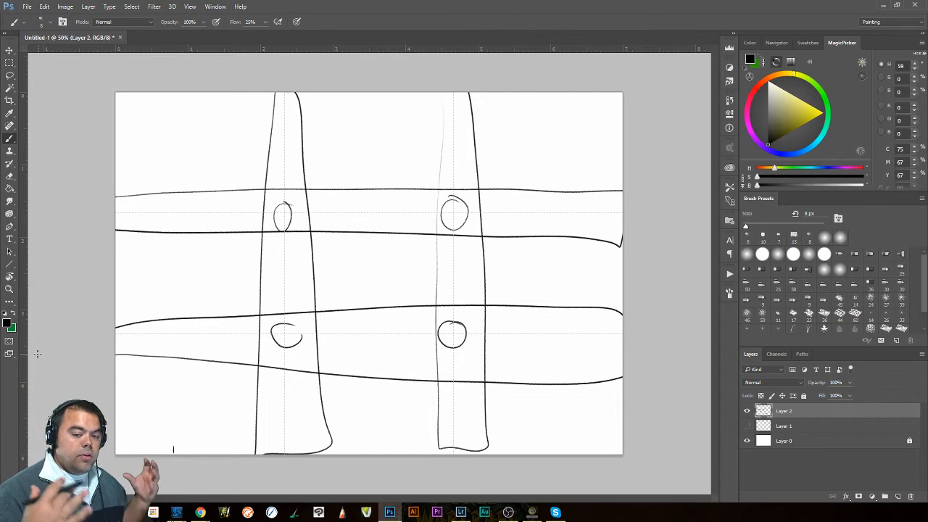
Clear the freehand circles and bands from the canvas, leaving an empty Layer 2 above the hidden Layer 1.
{"action": "left_click", "coordinate": [911, 496]}
{"action": "left_click", "coordinate": [424, 195]}
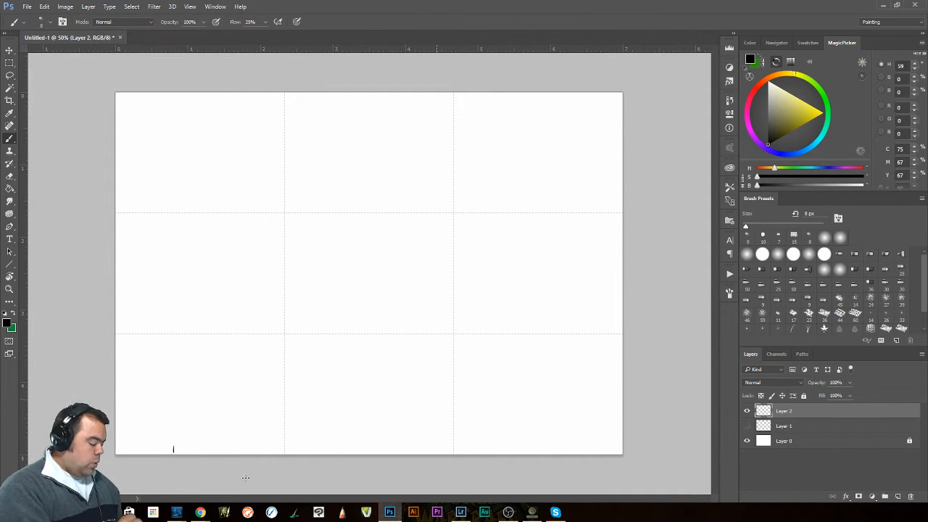
Switch to Chrome and compare the open petunia, daisy, tulip and daffodil photos as possible references.
{"action": "mouse_move", "coordinate": [200, 512]}
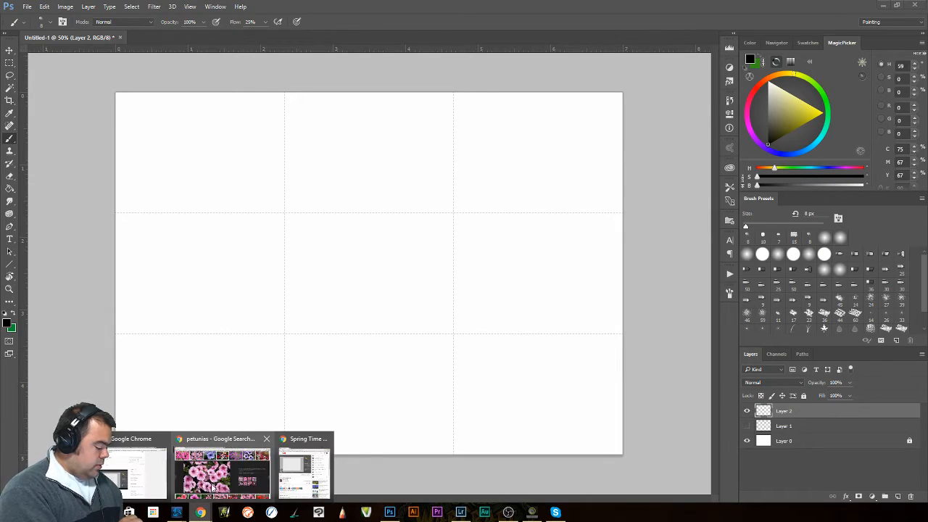
{"action": "left_click", "coordinate": [215, 488]}
{"action": "left_click", "coordinate": [123, 9]}
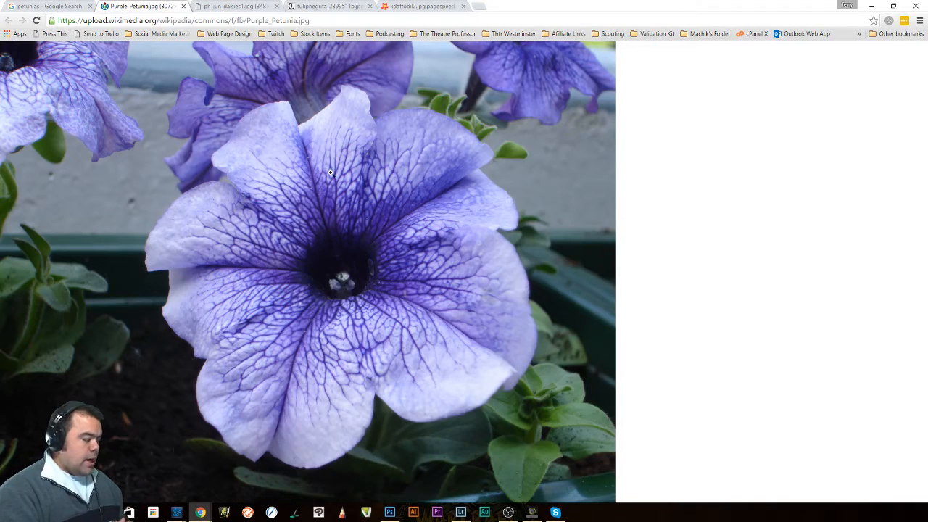
{"action": "left_click", "coordinate": [225, 7]}
{"action": "left_click", "coordinate": [323, 9]}
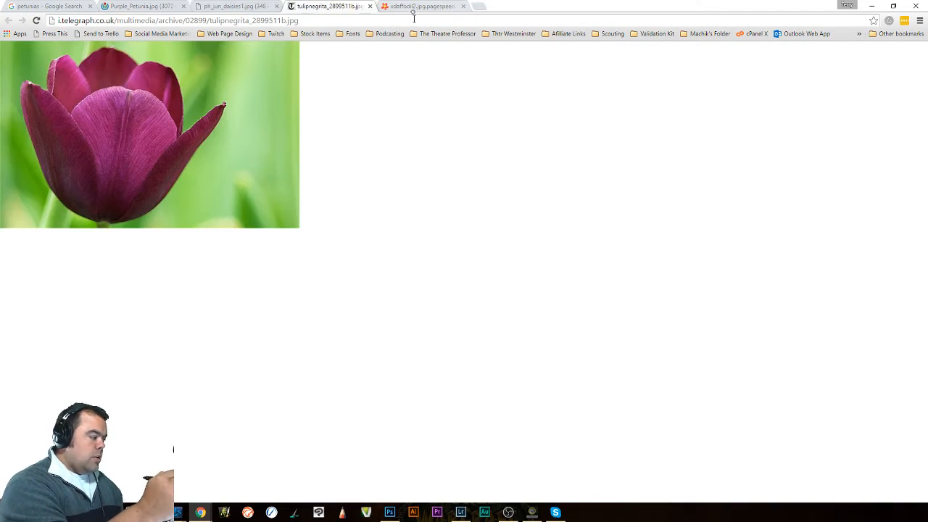
{"action": "left_click", "coordinate": [406, 10]}
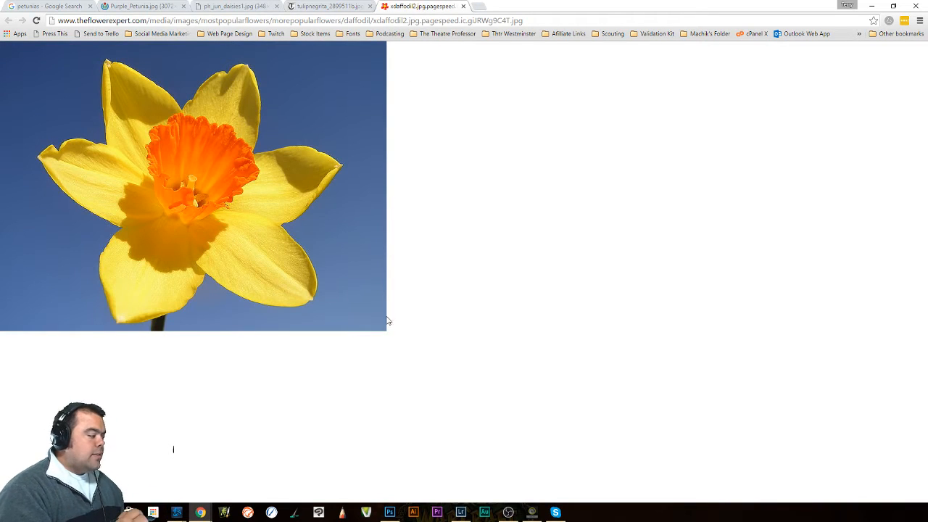
{"action": "left_click", "coordinate": [220, 8]}
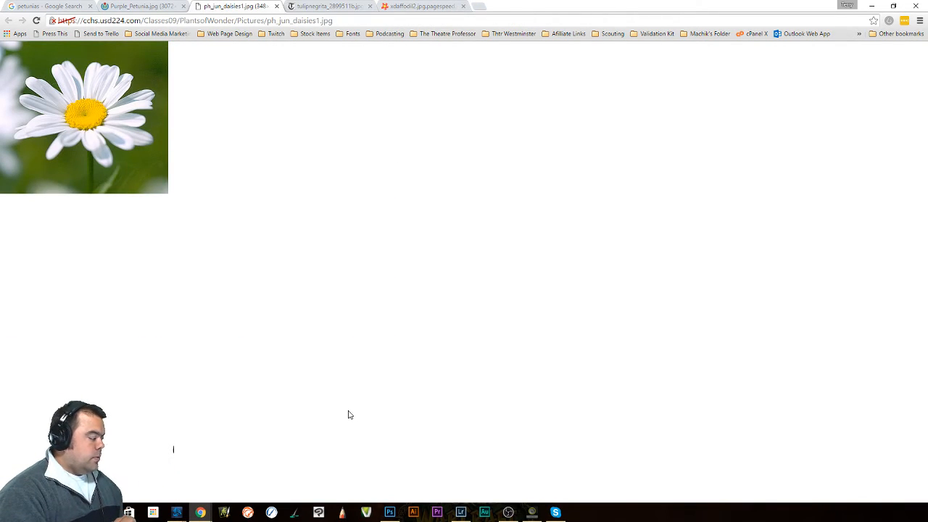
Save the daffodil photo to the Desktop as a JPEG image under its suggested file name.
{"action": "left_click", "coordinate": [414, 9]}
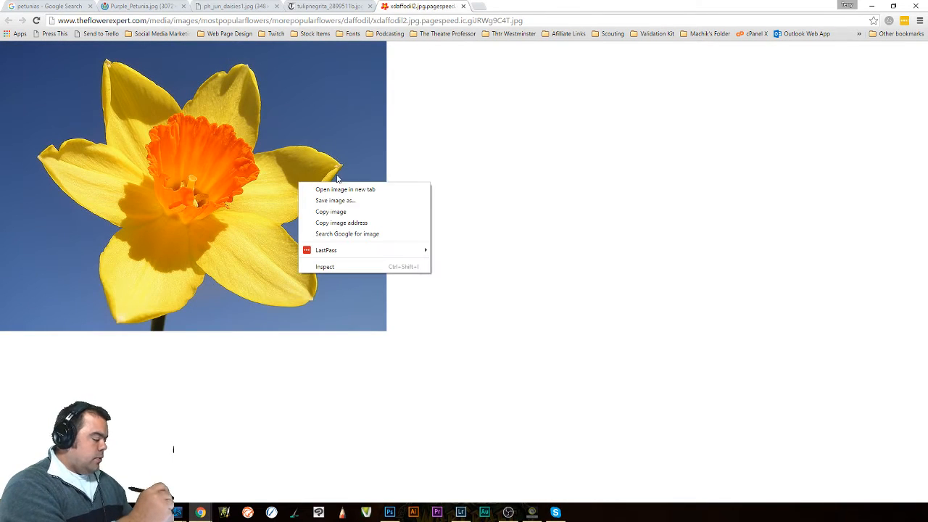
{"action": "left_click", "coordinate": [356, 204]}
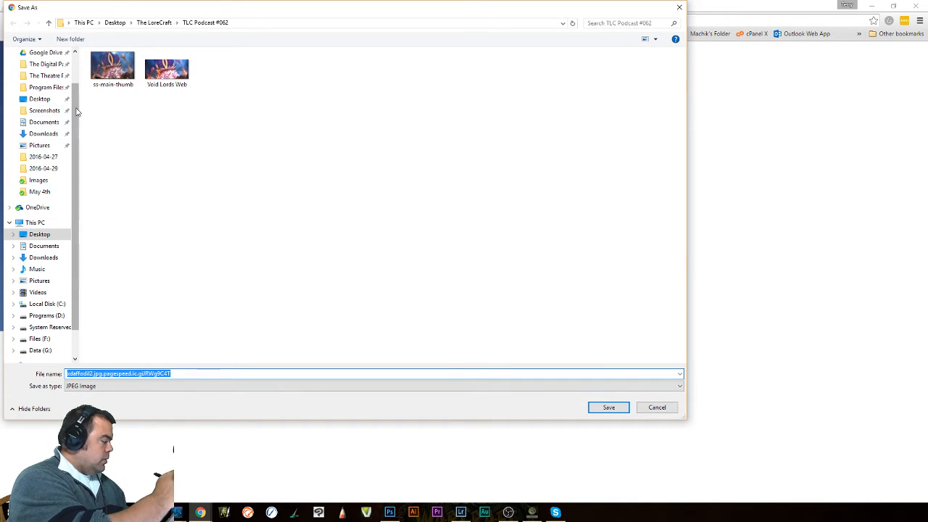
{"action": "scroll", "coordinate": [55, 124], "scroll_direction": "up", "scroll_amount": 1}
{"action": "left_click", "coordinate": [48, 137]}
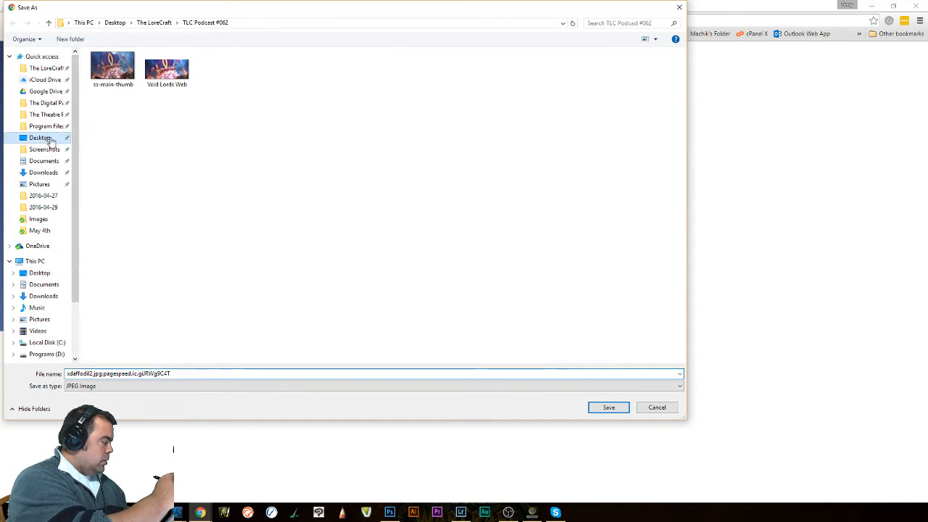
{"action": "left_click", "coordinate": [607, 408]}
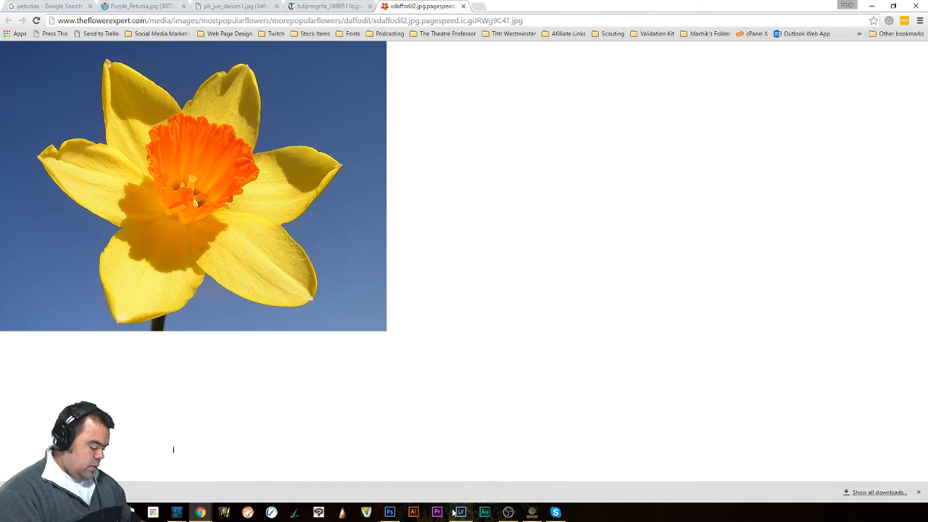
Switch to Photoshop and open the saved daffodil photo from the Desktop.
{"action": "mouse_move", "coordinate": [392, 514]}
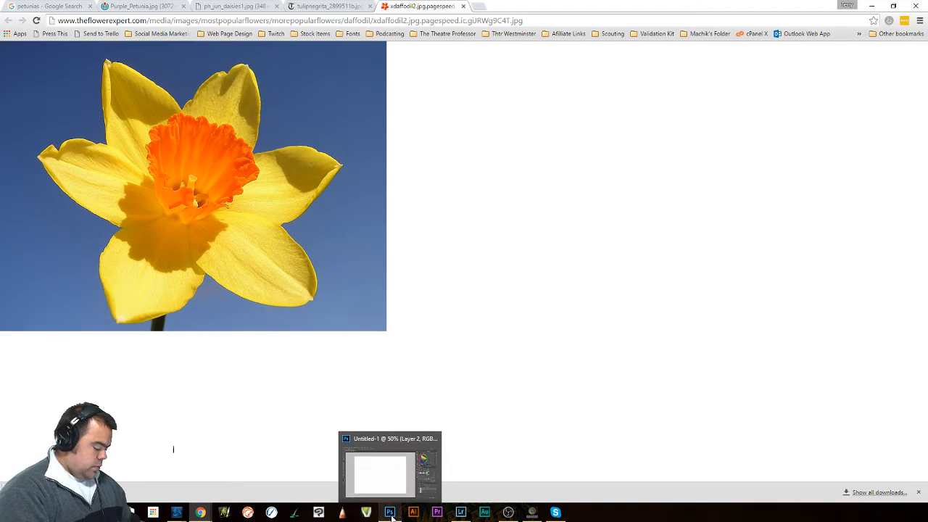
{"action": "left_click", "coordinate": [392, 513]}
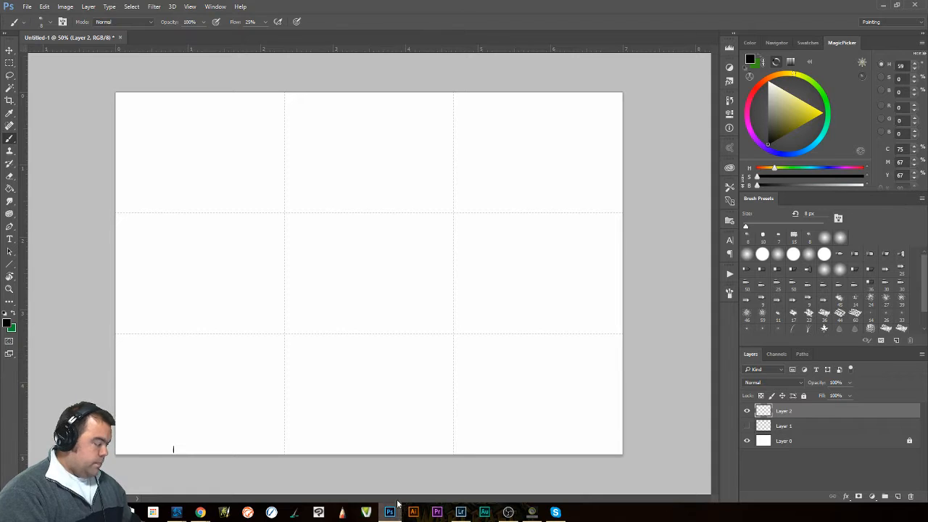
{"action": "left_click", "coordinate": [27, 8]}
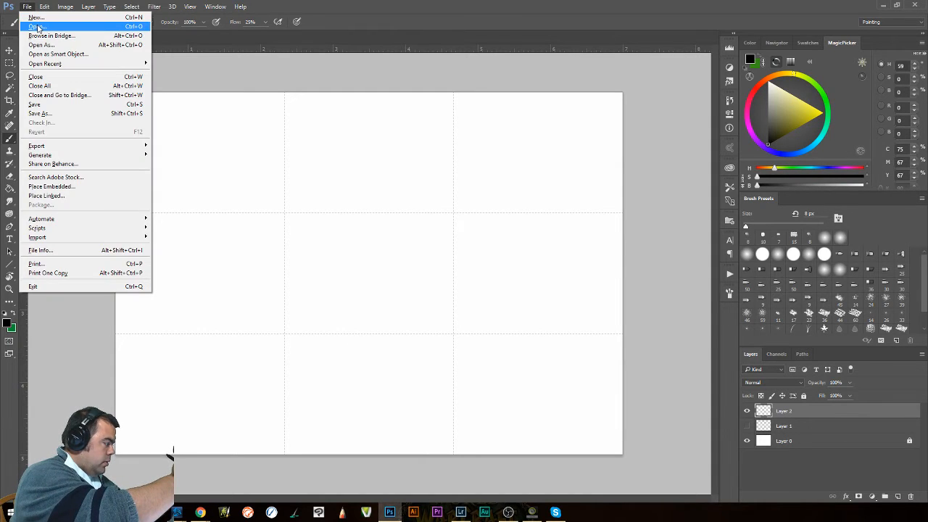
{"action": "left_click", "coordinate": [36, 26]}
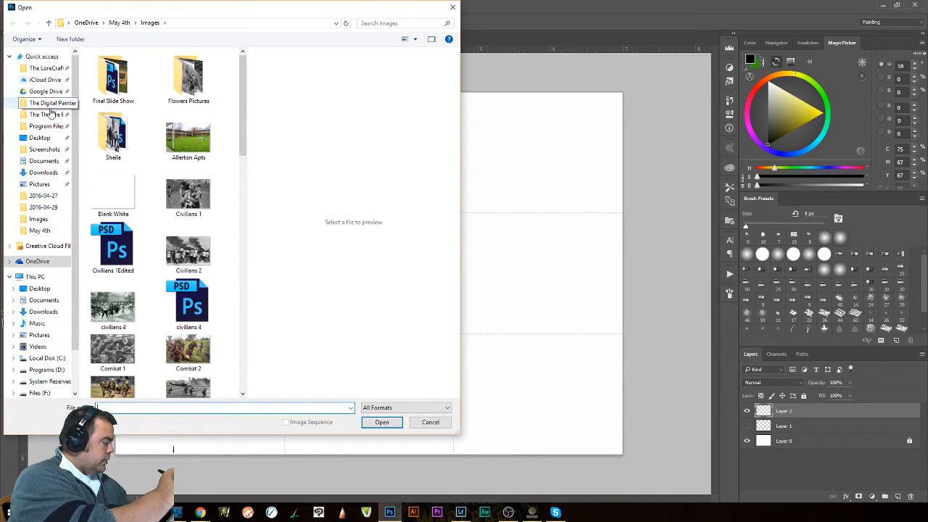
{"action": "left_click", "coordinate": [42, 137]}
{"action": "double_click", "coordinate": [119, 103]}
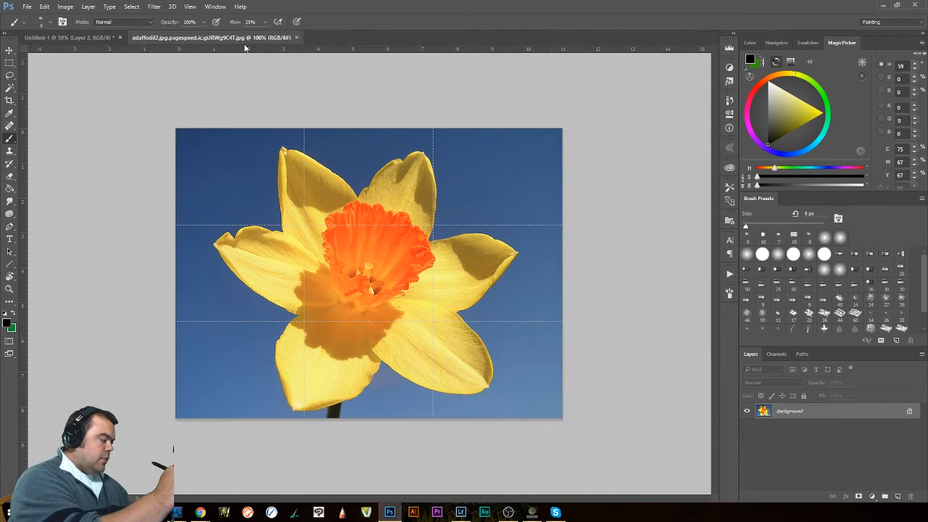
Float the daffodil photo in its own small window, zoomed to about 40.6%, over the upper-left corner of the blank canvas.
{"action": "left_click_drag", "start_coordinate": [244, 40], "coordinate": [282, 66]}
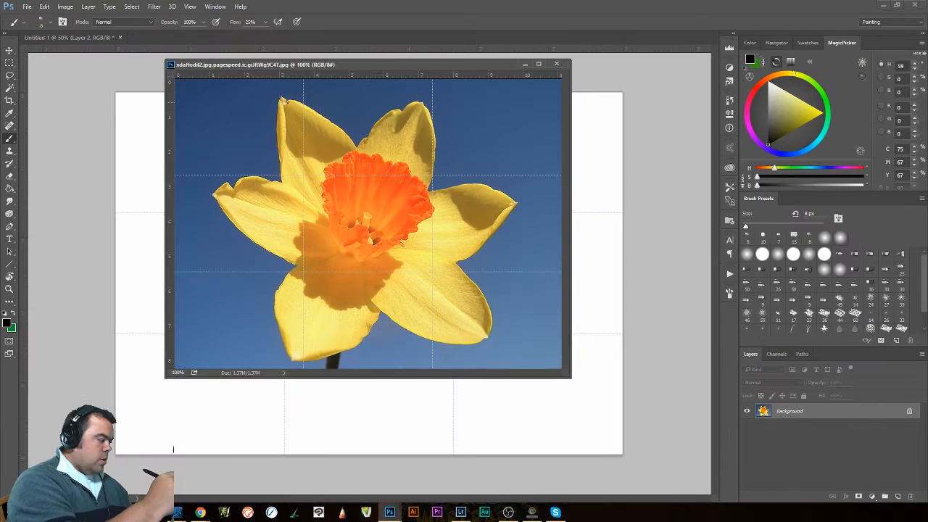
{"action": "left_click", "coordinate": [159, 59]}
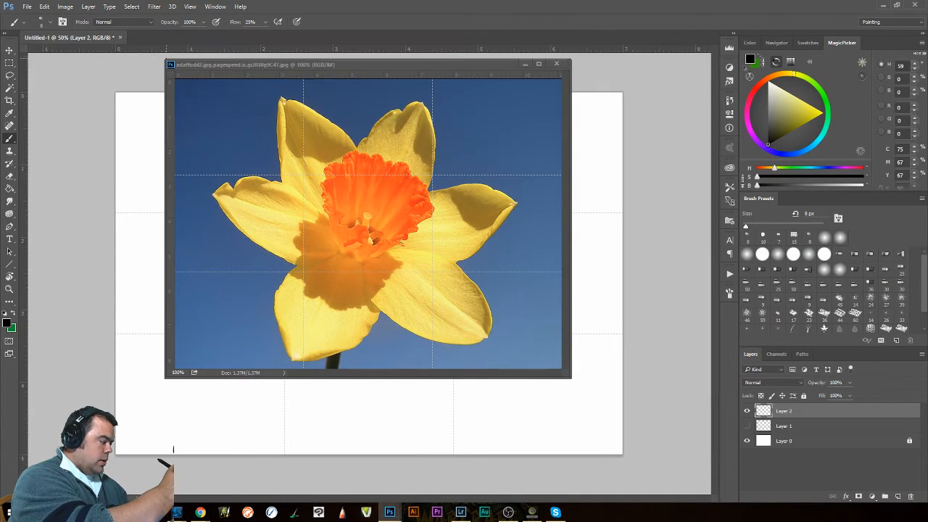
{"action": "left_click_drag", "start_coordinate": [168, 61], "coordinate": [363, 214]}
{"action": "left_click", "coordinate": [166, 59]}
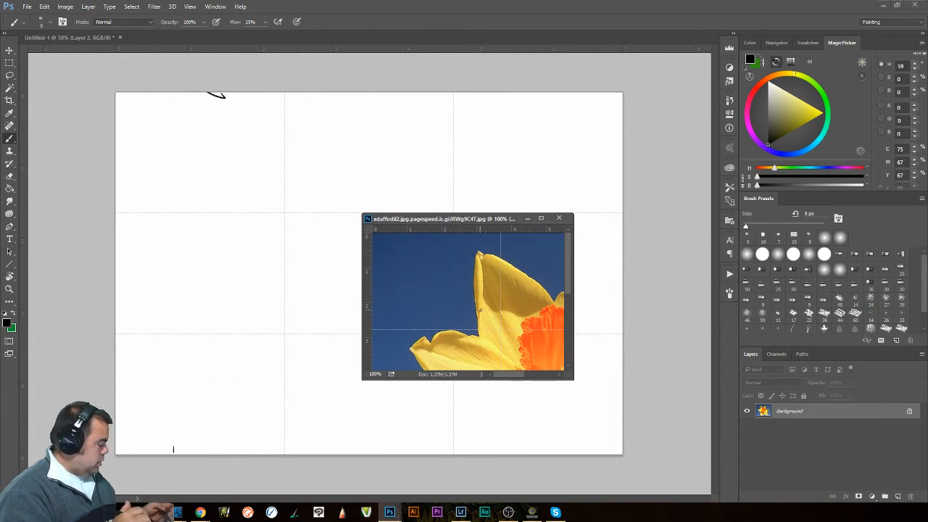
{"action": "key", "text": "ctrl"}
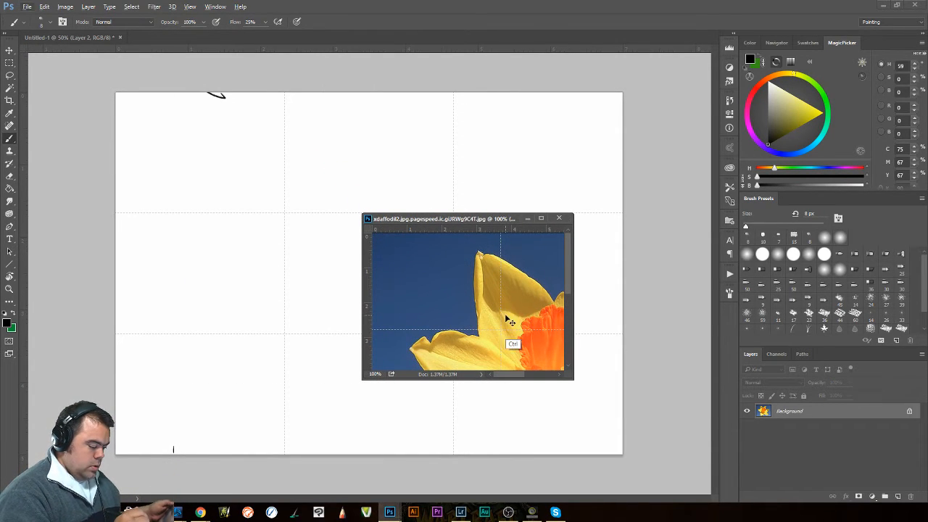
{"action": "left_click_drag", "start_coordinate": [505, 317], "coordinate": [458, 332]}
{"action": "left_click_drag", "start_coordinate": [452, 219], "coordinate": [124, 60]}
{"action": "left_click", "coordinate": [414, 81]}
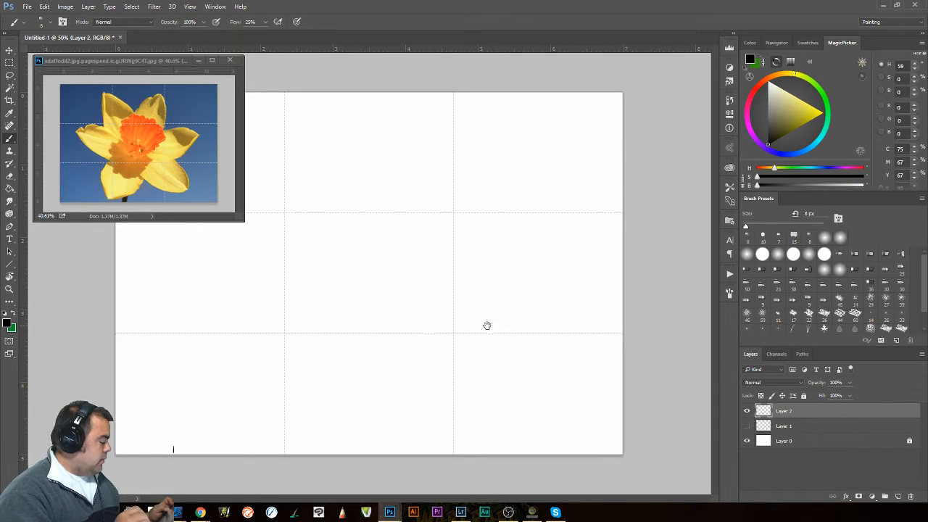
Try out rough circles in the centre cell and around the left-hand grid intersections of the canvas, undoing each one.
{"action": "left_click_drag", "start_coordinate": [487, 326], "coordinate": [442, 334]}
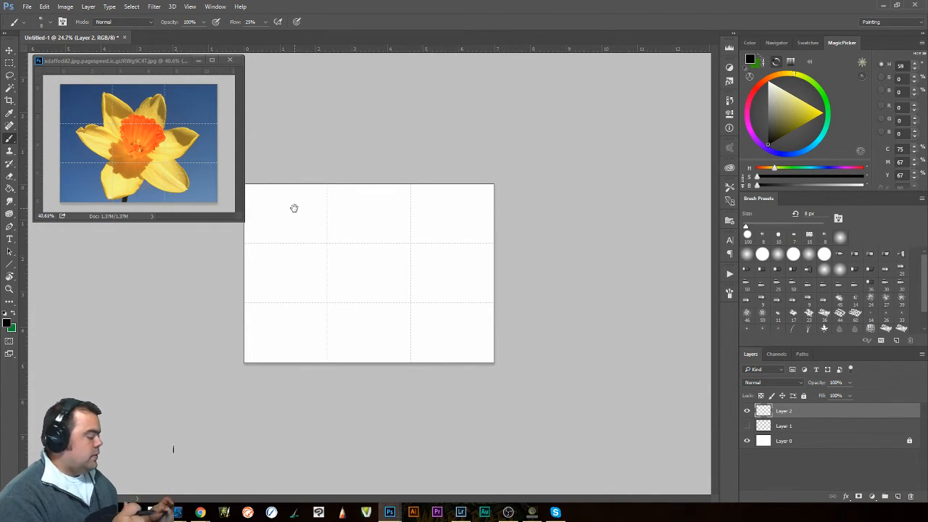
{"action": "left_click_drag", "start_coordinate": [462, 345], "coordinate": [488, 350]}
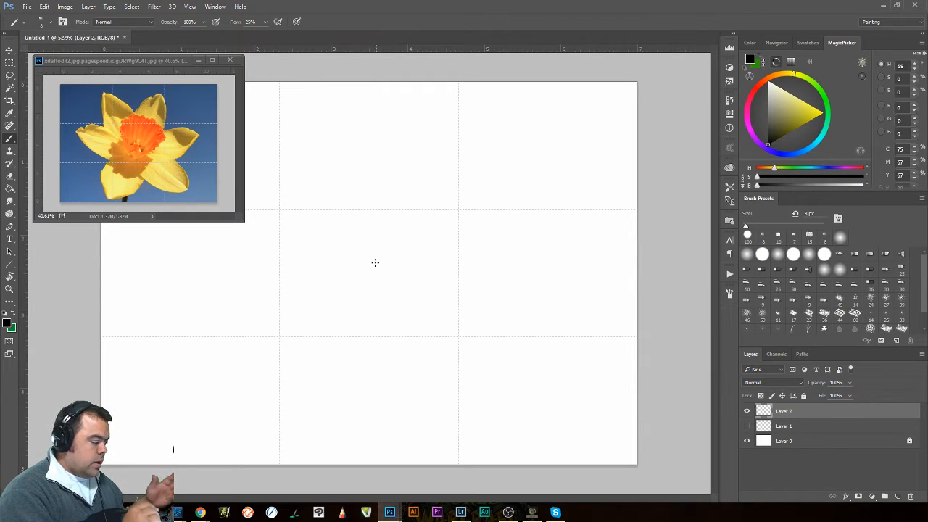
{"action": "mouse_move", "coordinate": [436, 206]}
{"action": "left_mouse_down"}
{"action": "mouse_move", "coordinate": [344, 196]}
{"action": "mouse_move", "coordinate": [448, 271]}
{"action": "mouse_move", "coordinate": [334, 187]}
{"action": "left_mouse_up"}
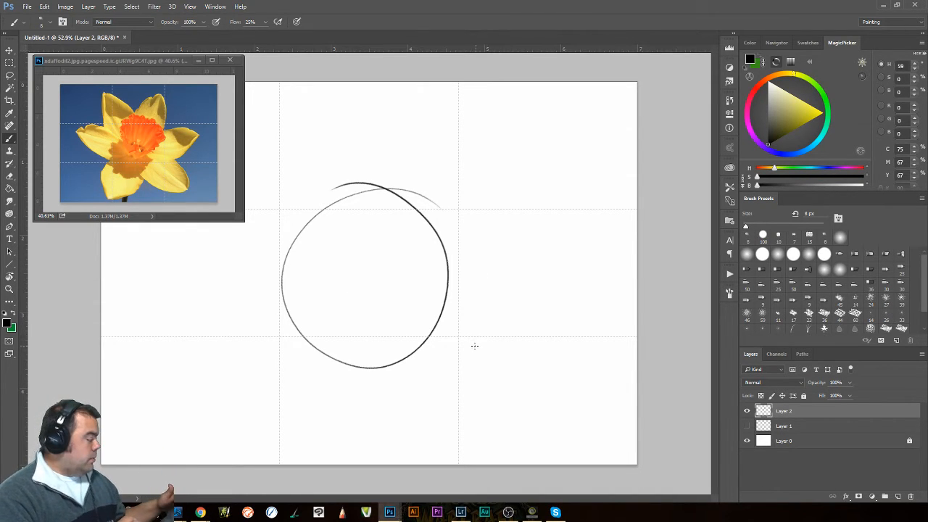
{"action": "key", "text": "ctrl+z"}
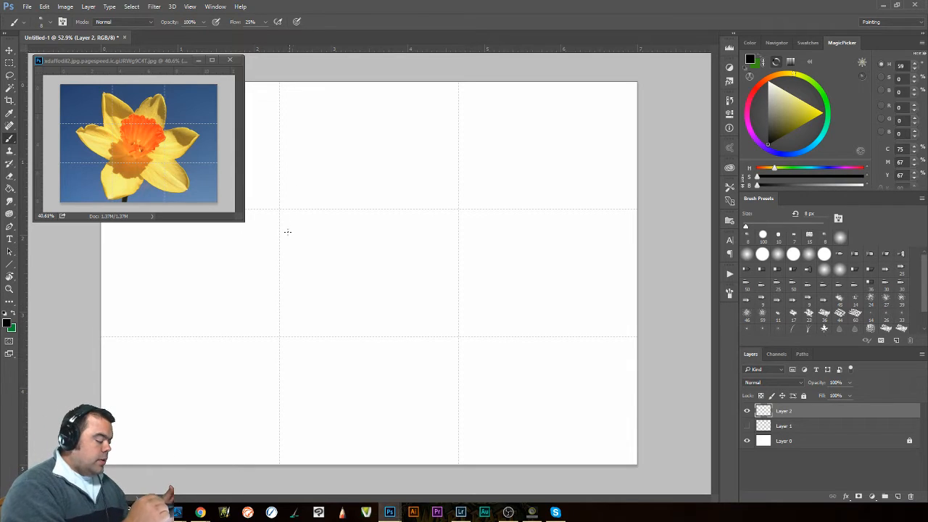
{"action": "left_click_drag", "start_coordinate": [295, 195], "coordinate": [274, 199]}
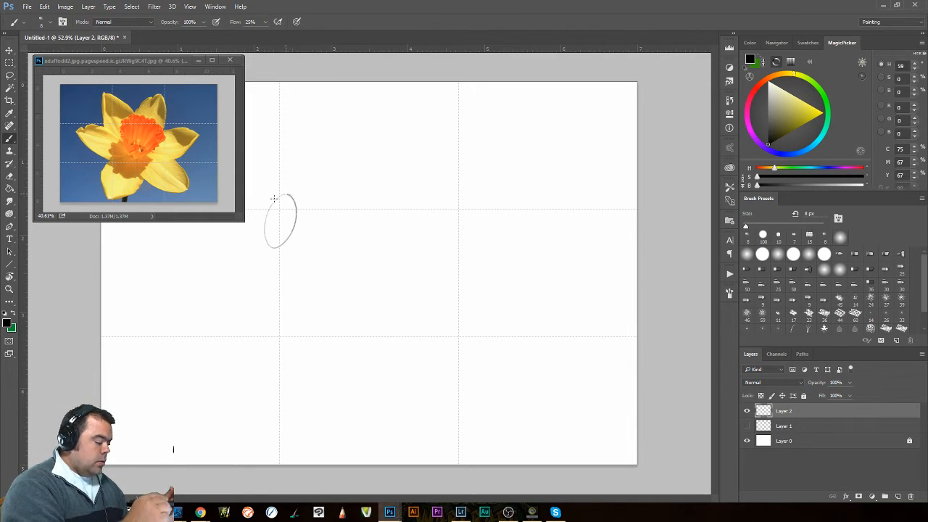
{"action": "mouse_move", "coordinate": [280, 316]}
{"action": "left_mouse_down"}
{"action": "mouse_move", "coordinate": [285, 361]}
{"action": "mouse_move", "coordinate": [269, 276]}
{"action": "mouse_move", "coordinate": [297, 412]}
{"action": "mouse_move", "coordinate": [348, 327]}
{"action": "mouse_move", "coordinate": [223, 332]}
{"action": "mouse_move", "coordinate": [316, 395]}
{"action": "left_mouse_up"}
{"action": "key", "text": "ctrl+alt+z"}
{"action": "key", "text": "ctrl+alt+z"}
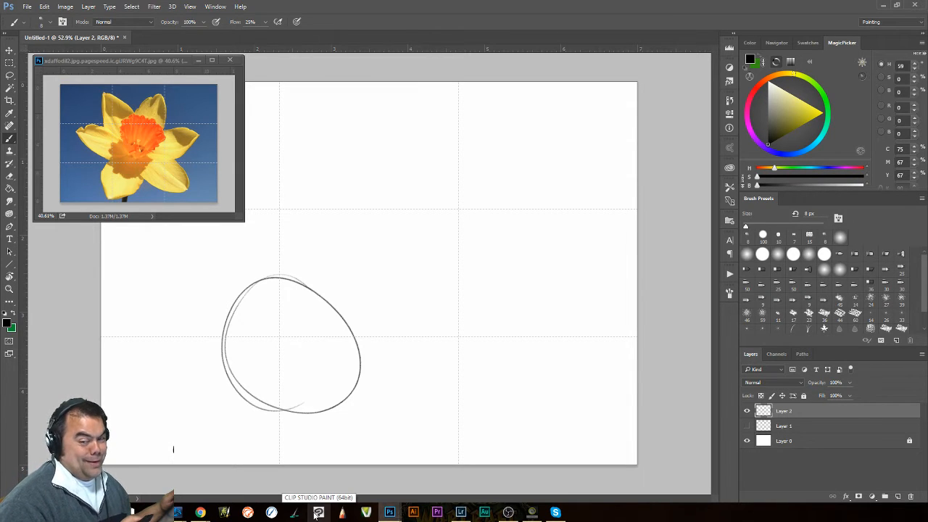
{"action": "key", "text": "ctrl+z"}
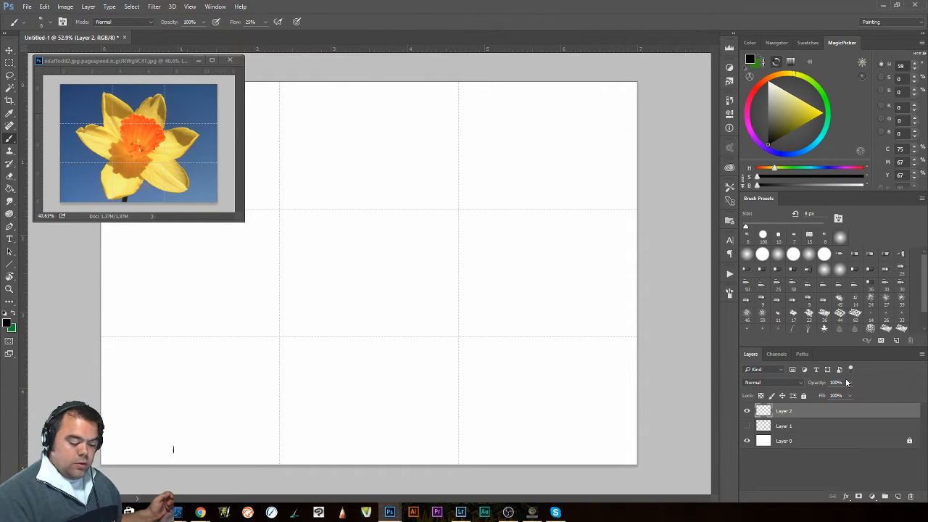
Set the brush colour to dark grey, RGB 84, 84, 84, and try it with scribbles that are undone.
{"action": "left_click", "coordinate": [768, 125]}
{"action": "left_click_drag", "start_coordinate": [598, 270], "coordinate": [590, 307]}
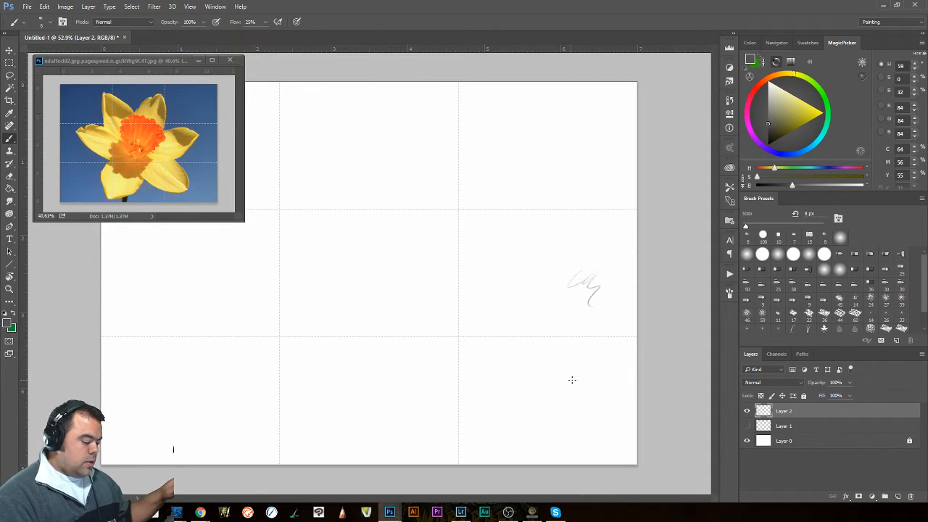
{"action": "key", "text": "ctrl+z"}
{"action": "left_click_drag", "start_coordinate": [575, 257], "coordinate": [585, 321]}
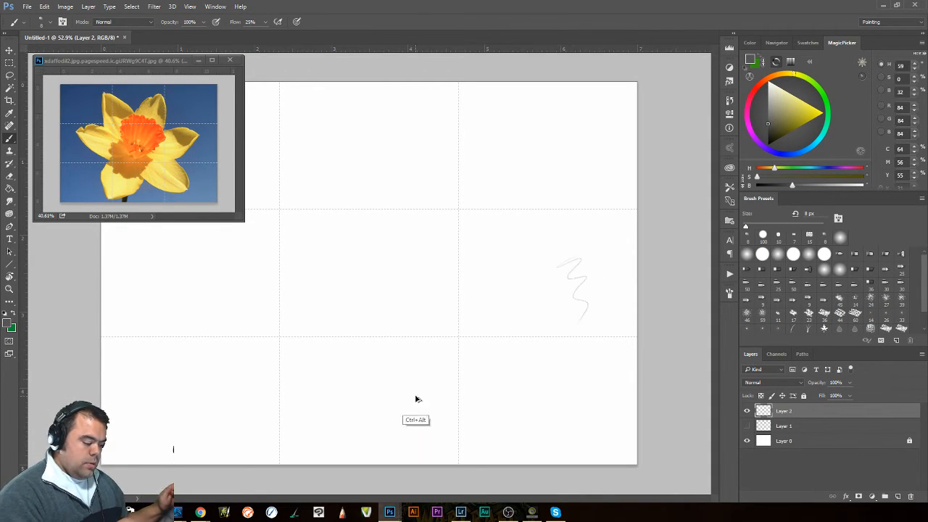
{"action": "key", "text": "ctrl+z"}
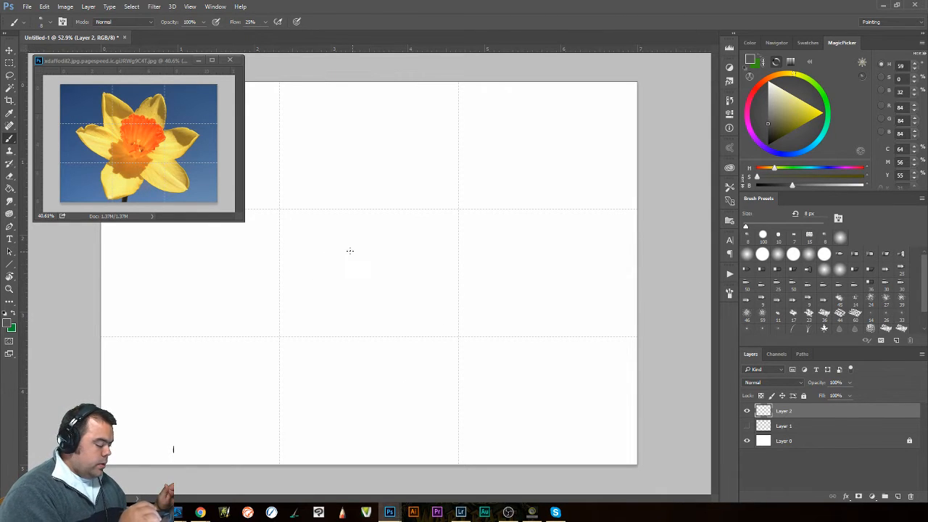
Sketch a light, rough circle in the left half of the centre cell with angled lines tapering below it for the daffodil's centre.
{"action": "mouse_move", "coordinate": [337, 332]}
{"action": "left_mouse_down"}
{"action": "mouse_move", "coordinate": [309, 319]}
{"action": "mouse_move", "coordinate": [256, 319]}
{"action": "left_mouse_up"}
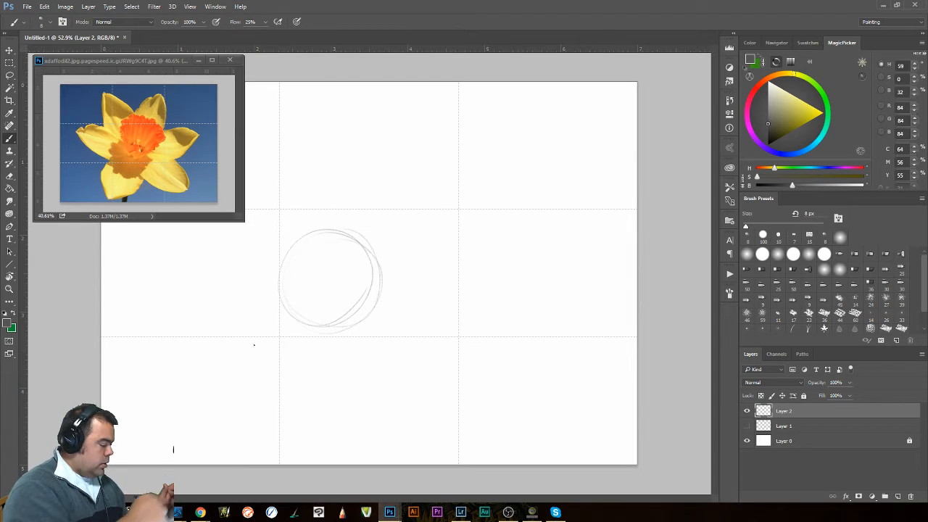
{"action": "left_click_drag", "start_coordinate": [277, 278], "coordinate": [272, 327]}
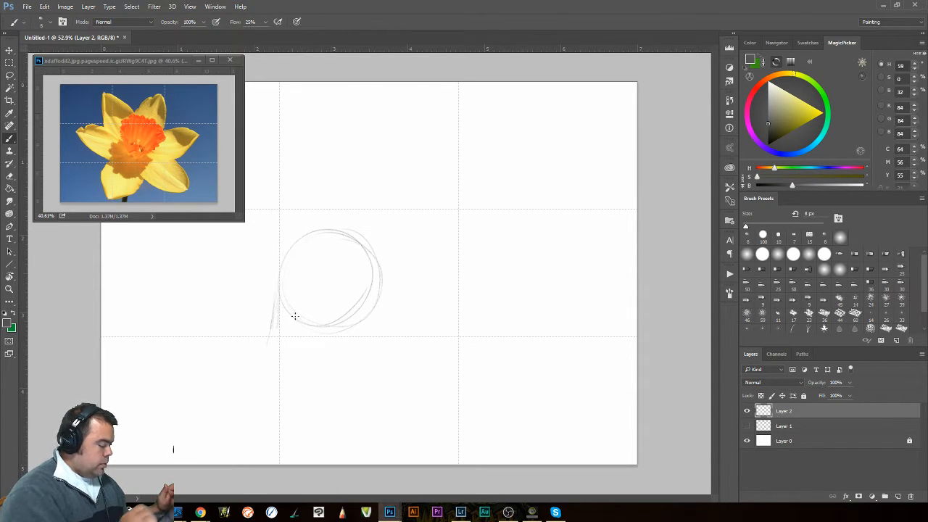
{"action": "mouse_move", "coordinate": [371, 317]}
{"action": "left_mouse_down"}
{"action": "mouse_move", "coordinate": [323, 345]}
{"action": "mouse_move", "coordinate": [335, 335]}
{"action": "left_mouse_up"}
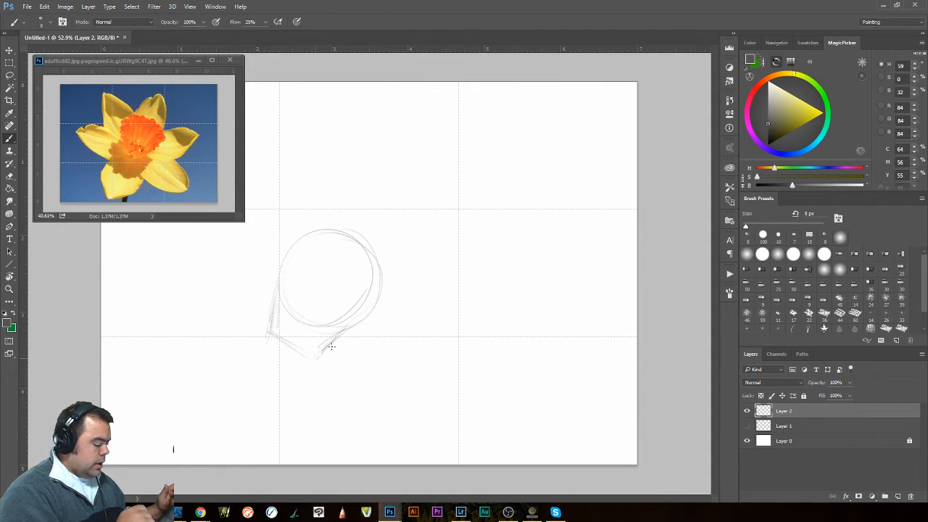
{"action": "mouse_move", "coordinate": [330, 224]}
{"action": "left_mouse_down"}
{"action": "mouse_move", "coordinate": [289, 312]}
{"action": "mouse_move", "coordinate": [373, 239]}
{"action": "mouse_move", "coordinate": [286, 306]}
{"action": "mouse_move", "coordinate": [379, 246]}
{"action": "mouse_move", "coordinate": [345, 241]}
{"action": "left_mouse_up"}
{"action": "left_click_drag", "start_coordinate": [272, 302], "coordinate": [262, 328]}
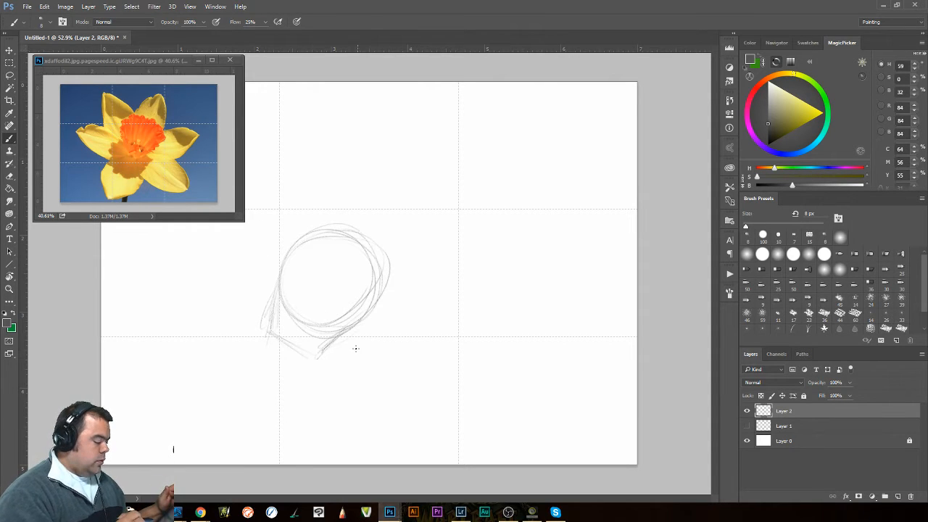
Erase the rough circle from the sketch, keeping the angled lines beneath it.
{"action": "mouse_move", "coordinate": [290, 315]}
{"action": "left_mouse_down"}
{"action": "mouse_move", "coordinate": [288, 290]}
{"action": "mouse_move", "coordinate": [299, 324]}
{"action": "mouse_move", "coordinate": [342, 314]}
{"action": "left_mouse_up"}
{"action": "mouse_move", "coordinate": [331, 282]}
{"action": "left_mouse_down"}
{"action": "mouse_move", "coordinate": [290, 250]}
{"action": "mouse_move", "coordinate": [349, 236]}
{"action": "mouse_move", "coordinate": [333, 232]}
{"action": "mouse_move", "coordinate": [368, 300]}
{"action": "mouse_move", "coordinate": [386, 264]}
{"action": "mouse_move", "coordinate": [367, 313]}
{"action": "left_mouse_up"}
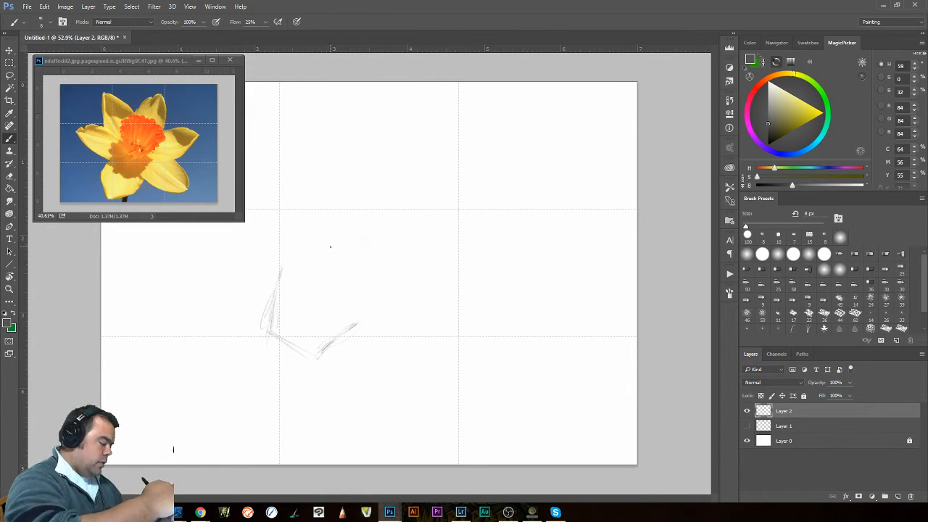
Sketch a tilted oval for the daffodil's trumpet opening in the left half of the centre cell and firm up the tapering base lines.
{"action": "mouse_move", "coordinate": [329, 247]}
{"action": "left_mouse_down"}
{"action": "mouse_move", "coordinate": [345, 220]}
{"action": "mouse_move", "coordinate": [294, 223]}
{"action": "left_mouse_up"}
{"action": "mouse_move", "coordinate": [364, 221]}
{"action": "left_mouse_down"}
{"action": "mouse_move", "coordinate": [385, 317]}
{"action": "mouse_move", "coordinate": [326, 308]}
{"action": "mouse_move", "coordinate": [274, 252]}
{"action": "mouse_move", "coordinate": [303, 221]}
{"action": "mouse_move", "coordinate": [322, 313]}
{"action": "mouse_move", "coordinate": [397, 283]}
{"action": "mouse_move", "coordinate": [384, 269]}
{"action": "mouse_move", "coordinate": [378, 309]}
{"action": "mouse_move", "coordinate": [270, 262]}
{"action": "mouse_move", "coordinate": [274, 311]}
{"action": "mouse_move", "coordinate": [251, 329]}
{"action": "left_mouse_up"}
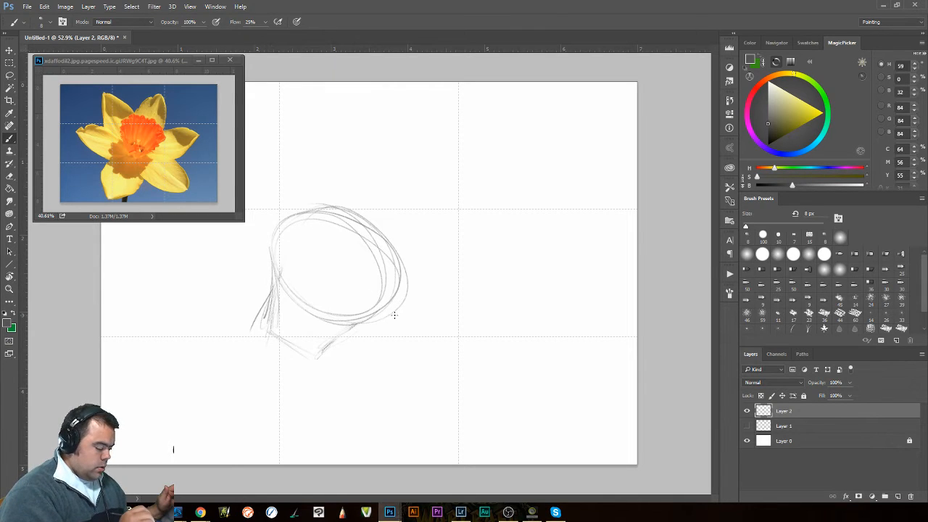
{"action": "mouse_move", "coordinate": [395, 315]}
{"action": "left_mouse_down"}
{"action": "mouse_move", "coordinate": [313, 359]}
{"action": "mouse_move", "coordinate": [275, 332]}
{"action": "mouse_move", "coordinate": [316, 363]}
{"action": "left_mouse_up"}
{"action": "mouse_move", "coordinate": [259, 324]}
{"action": "left_mouse_down"}
{"action": "mouse_move", "coordinate": [275, 293]}
{"action": "mouse_move", "coordinate": [248, 330]}
{"action": "left_mouse_up"}
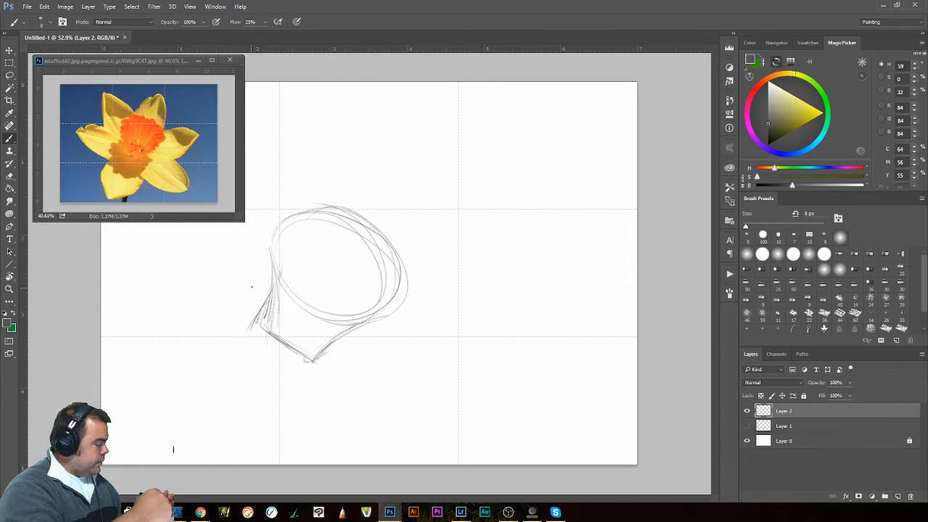
{"action": "left_click_drag", "start_coordinate": [276, 294], "coordinate": [276, 323]}
{"action": "mouse_move", "coordinate": [274, 265]}
{"action": "left_mouse_down"}
{"action": "mouse_move", "coordinate": [277, 338]}
{"action": "mouse_move", "coordinate": [301, 356]}
{"action": "left_mouse_up"}
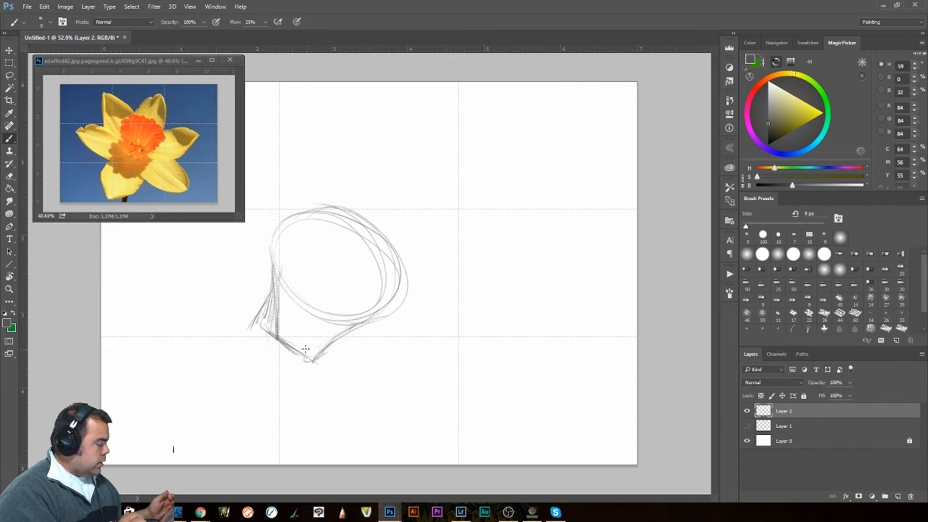
{"action": "left_click_drag", "start_coordinate": [342, 327], "coordinate": [303, 358]}
{"action": "left_click_drag", "start_coordinate": [272, 325], "coordinate": [310, 352]}
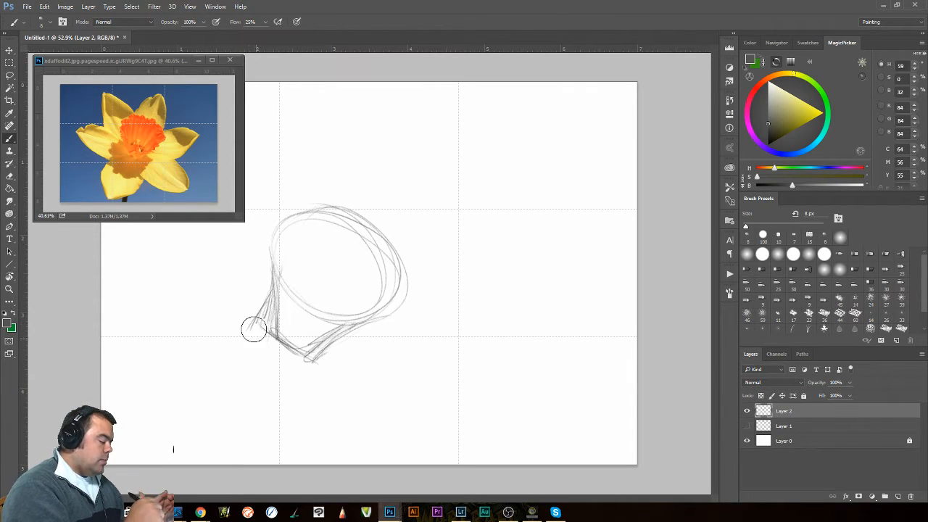
Erase the stray lines outside the left side and bottom of the trumpet's base.
{"action": "left_click_drag", "start_coordinate": [254, 327], "coordinate": [260, 272]}
{"action": "left_click_drag", "start_coordinate": [275, 377], "coordinate": [364, 350]}
{"action": "left_click_drag", "start_coordinate": [314, 365], "coordinate": [317, 362]}
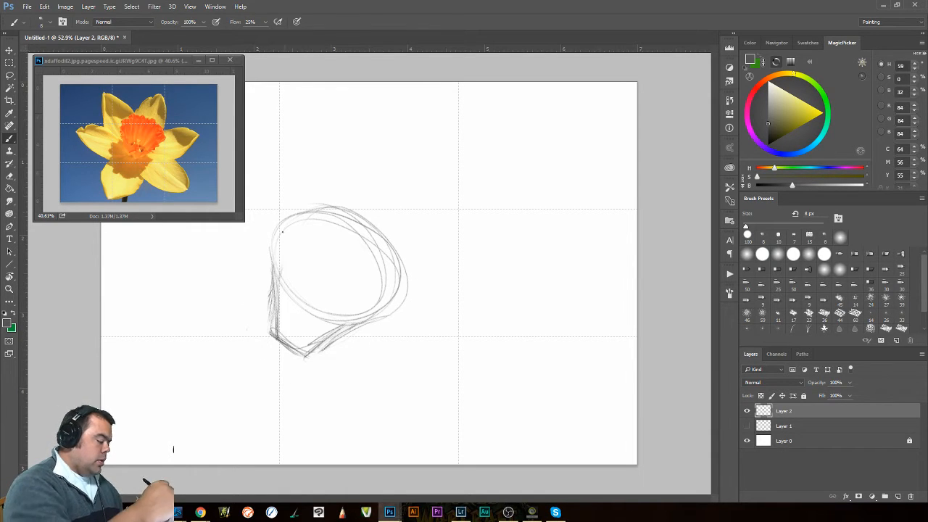
Reinforce the trumpet's oval and draw a wavy, ruffled rim around it, including the near inner edge.
{"action": "mouse_move", "coordinate": [290, 216]}
{"action": "left_mouse_down"}
{"action": "mouse_move", "coordinate": [273, 270]}
{"action": "mouse_move", "coordinate": [294, 300]}
{"action": "mouse_move", "coordinate": [356, 316]}
{"action": "mouse_move", "coordinate": [399, 305]}
{"action": "left_mouse_up"}
{"action": "mouse_move", "coordinate": [280, 218]}
{"action": "left_mouse_down"}
{"action": "mouse_move", "coordinate": [361, 225]}
{"action": "mouse_move", "coordinate": [399, 292]}
{"action": "mouse_move", "coordinate": [396, 318]}
{"action": "left_mouse_up"}
{"action": "mouse_move", "coordinate": [394, 316]}
{"action": "left_mouse_down"}
{"action": "mouse_move", "coordinate": [287, 288]}
{"action": "mouse_move", "coordinate": [354, 306]}
{"action": "mouse_move", "coordinate": [394, 224]}
{"action": "mouse_move", "coordinate": [354, 210]}
{"action": "left_mouse_up"}
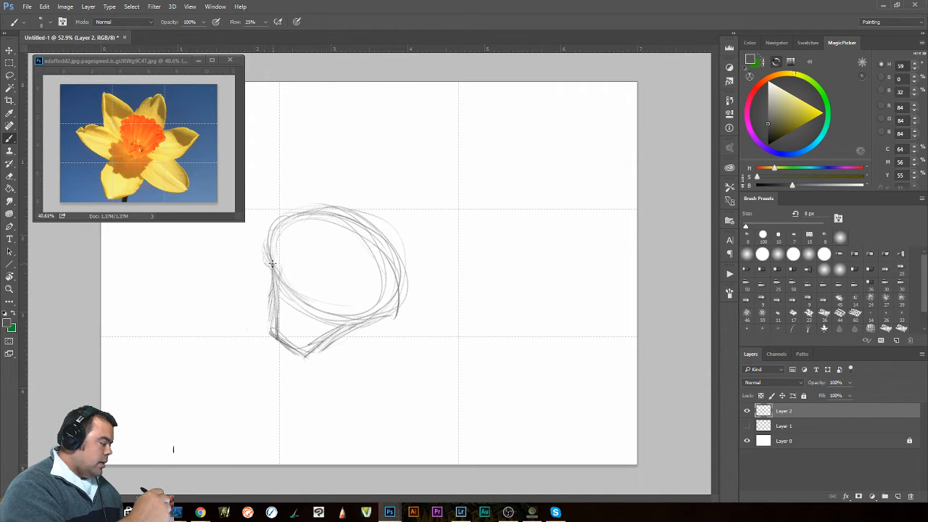
{"action": "mouse_move", "coordinate": [271, 230]}
{"action": "left_mouse_down"}
{"action": "mouse_move", "coordinate": [279, 225]}
{"action": "mouse_move", "coordinate": [268, 242]}
{"action": "mouse_move", "coordinate": [308, 212]}
{"action": "mouse_move", "coordinate": [342, 209]}
{"action": "mouse_move", "coordinate": [375, 227]}
{"action": "mouse_move", "coordinate": [395, 256]}
{"action": "mouse_move", "coordinate": [404, 285]}
{"action": "mouse_move", "coordinate": [395, 310]}
{"action": "mouse_move", "coordinate": [398, 302]}
{"action": "mouse_move", "coordinate": [382, 317]}
{"action": "mouse_move", "coordinate": [331, 319]}
{"action": "mouse_move", "coordinate": [284, 347]}
{"action": "mouse_move", "coordinate": [299, 338]}
{"action": "mouse_move", "coordinate": [282, 323]}
{"action": "mouse_move", "coordinate": [269, 277]}
{"action": "mouse_move", "coordinate": [287, 344]}
{"action": "mouse_move", "coordinate": [311, 356]}
{"action": "mouse_move", "coordinate": [335, 333]}
{"action": "mouse_move", "coordinate": [301, 356]}
{"action": "mouse_move", "coordinate": [338, 341]}
{"action": "left_mouse_up"}
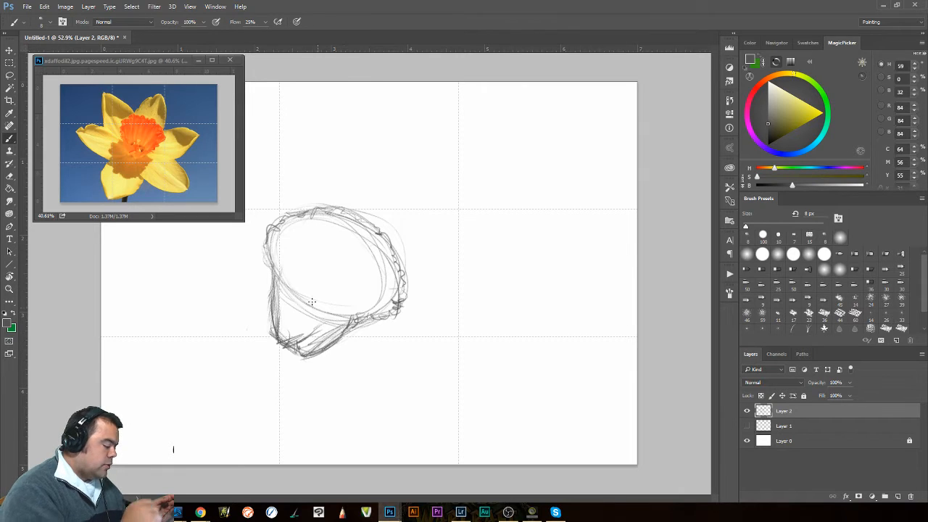
{"action": "mouse_move", "coordinate": [272, 267]}
{"action": "left_mouse_down"}
{"action": "mouse_move", "coordinate": [284, 290]}
{"action": "mouse_move", "coordinate": [298, 287]}
{"action": "mouse_move", "coordinate": [285, 287]}
{"action": "mouse_move", "coordinate": [298, 287]}
{"action": "mouse_move", "coordinate": [304, 304]}
{"action": "mouse_move", "coordinate": [300, 297]}
{"action": "mouse_move", "coordinate": [350, 318]}
{"action": "mouse_move", "coordinate": [377, 314]}
{"action": "left_mouse_up"}
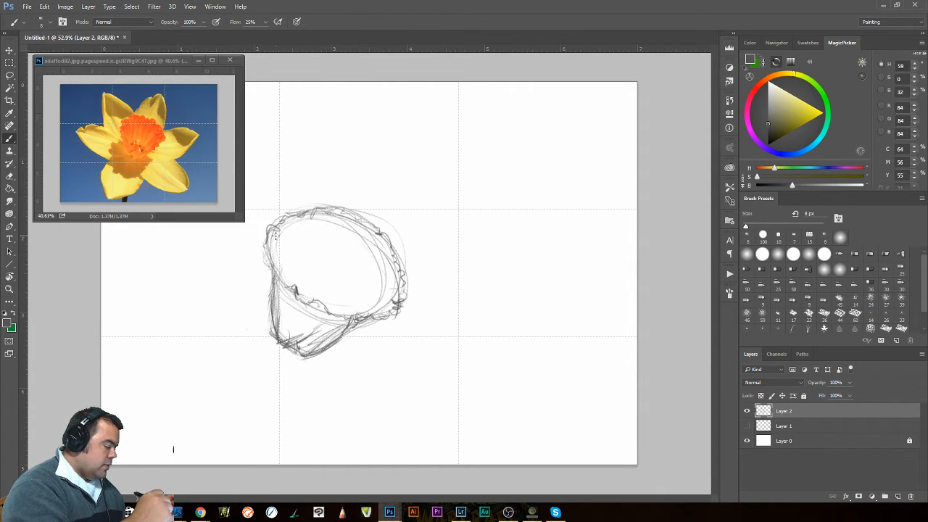
Draw the small stamens inside the trumpet and light fold lines radiating from them towards the rim.
{"action": "mouse_move", "coordinate": [275, 235]}
{"action": "left_mouse_down"}
{"action": "mouse_move", "coordinate": [283, 282]}
{"action": "mouse_move", "coordinate": [323, 277]}
{"action": "mouse_move", "coordinate": [329, 286]}
{"action": "mouse_move", "coordinate": [313, 294]}
{"action": "mouse_move", "coordinate": [322, 287]}
{"action": "mouse_move", "coordinate": [322, 303]}
{"action": "mouse_move", "coordinate": [311, 293]}
{"action": "left_mouse_up"}
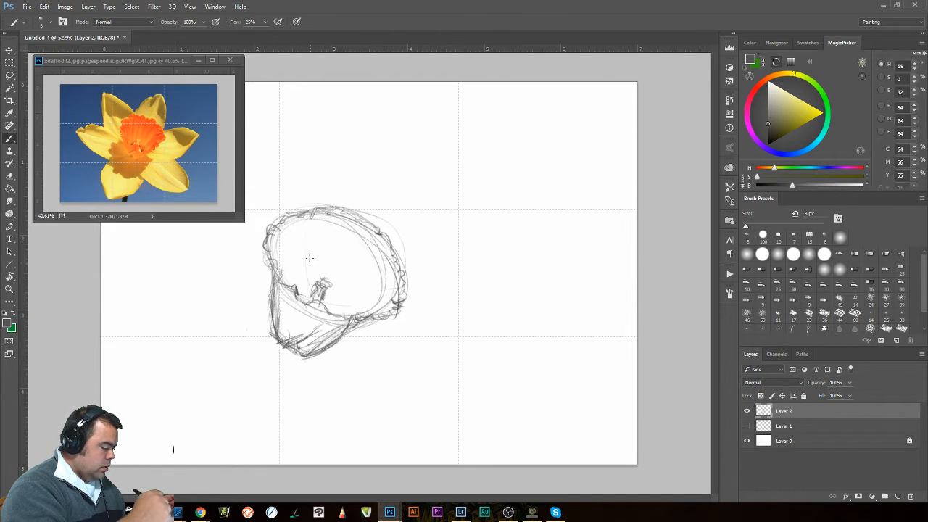
{"action": "left_click_drag", "start_coordinate": [310, 258], "coordinate": [305, 246]}
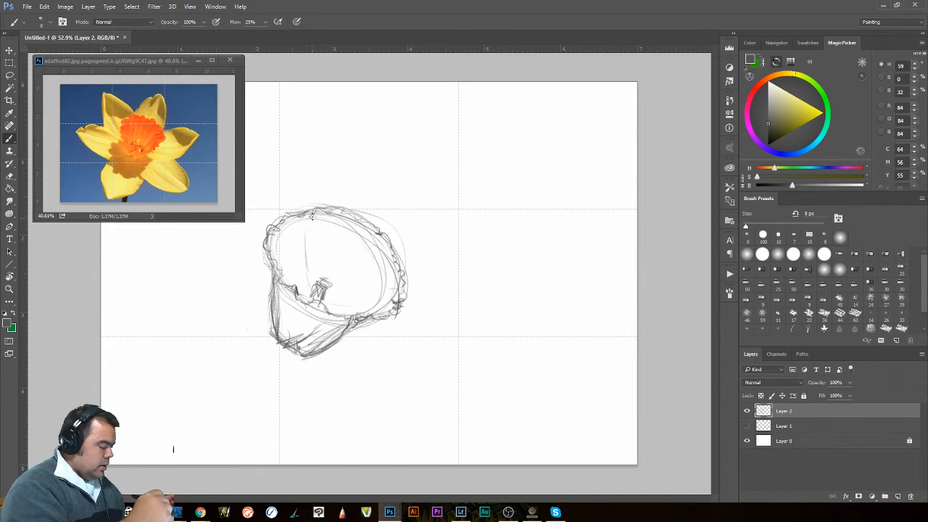
{"action": "mouse_move", "coordinate": [312, 215]}
{"action": "left_mouse_down"}
{"action": "mouse_move", "coordinate": [304, 285]}
{"action": "mouse_move", "coordinate": [313, 244]}
{"action": "left_mouse_up"}
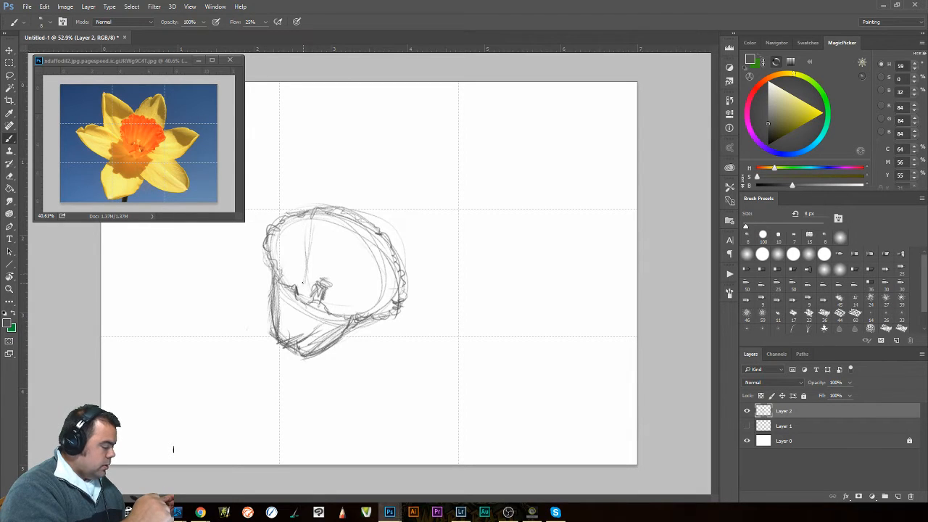
{"action": "left_click_drag", "start_coordinate": [305, 286], "coordinate": [335, 312]}
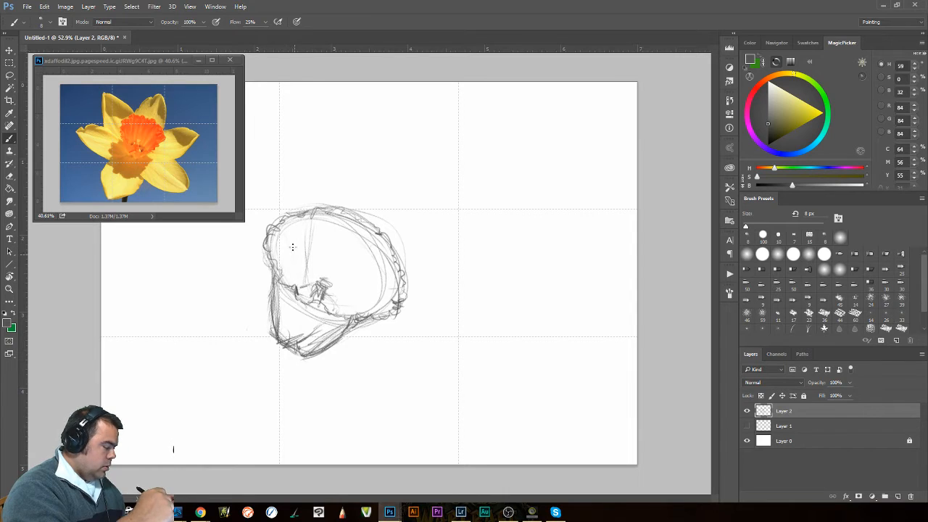
{"action": "left_click_drag", "start_coordinate": [290, 211], "coordinate": [295, 279]}
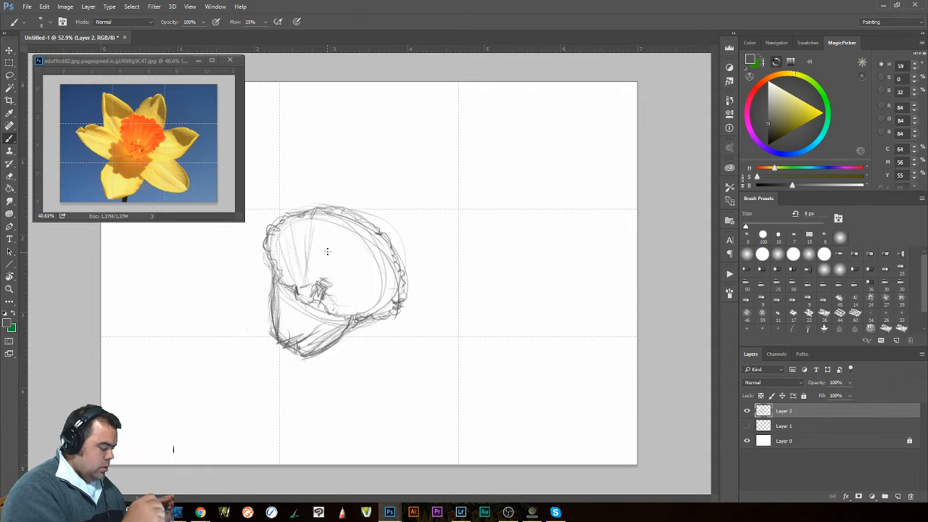
{"action": "mouse_move", "coordinate": [319, 234]}
{"action": "left_mouse_down"}
{"action": "mouse_move", "coordinate": [324, 272]}
{"action": "mouse_move", "coordinate": [364, 237]}
{"action": "mouse_move", "coordinate": [338, 281]}
{"action": "mouse_move", "coordinate": [383, 261]}
{"action": "mouse_move", "coordinate": [340, 297]}
{"action": "left_mouse_up"}
{"action": "left_click_drag", "start_coordinate": [369, 298], "coordinate": [331, 305]}
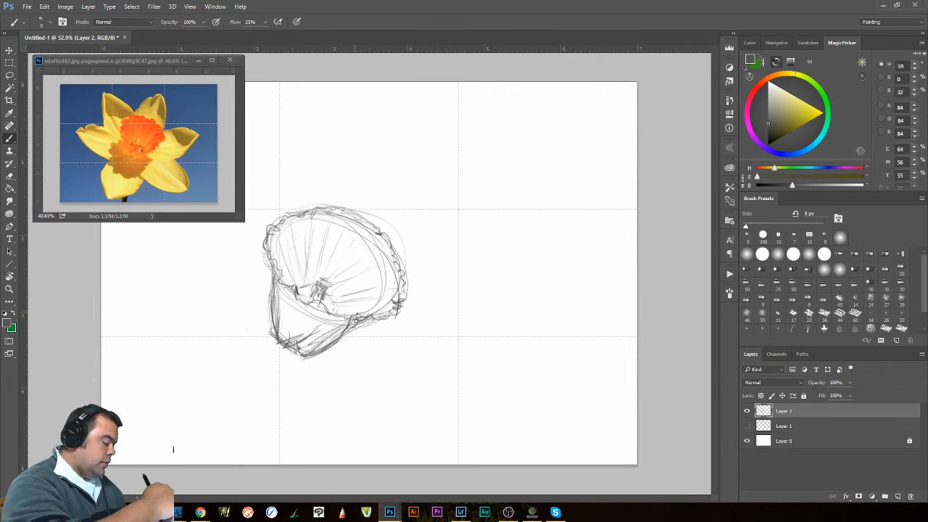
{"action": "left_click_drag", "start_coordinate": [363, 304], "coordinate": [337, 315]}
{"action": "left_click_drag", "start_coordinate": [376, 283], "coordinate": [339, 289]}
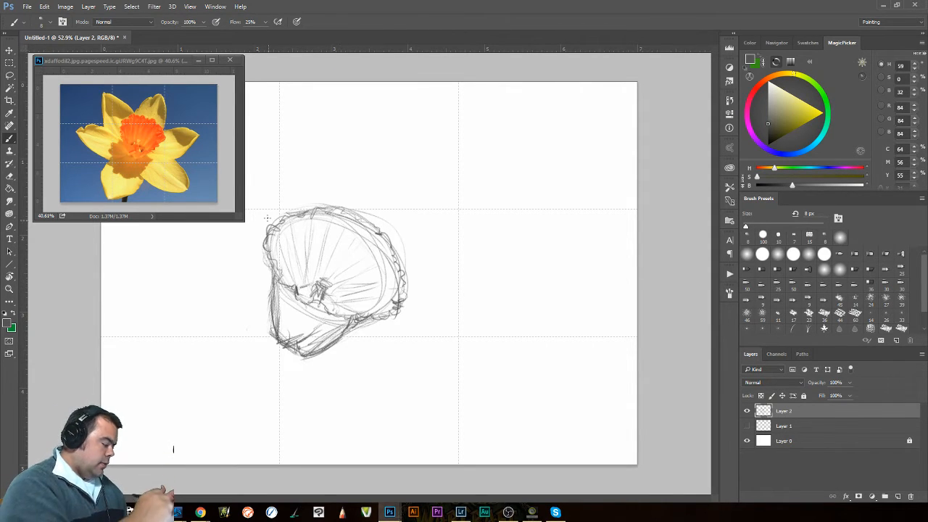
Darken the outline and fold lines of the trumpet's base, then lighten the stray marks inside its right part with the eraser.
{"action": "mouse_move", "coordinate": [264, 239]}
{"action": "left_mouse_down"}
{"action": "mouse_move", "coordinate": [277, 274]}
{"action": "mouse_move", "coordinate": [268, 245]}
{"action": "mouse_move", "coordinate": [295, 349]}
{"action": "left_mouse_up"}
{"action": "mouse_move", "coordinate": [329, 320]}
{"action": "left_mouse_down"}
{"action": "mouse_move", "coordinate": [284, 340]}
{"action": "mouse_move", "coordinate": [274, 326]}
{"action": "left_mouse_up"}
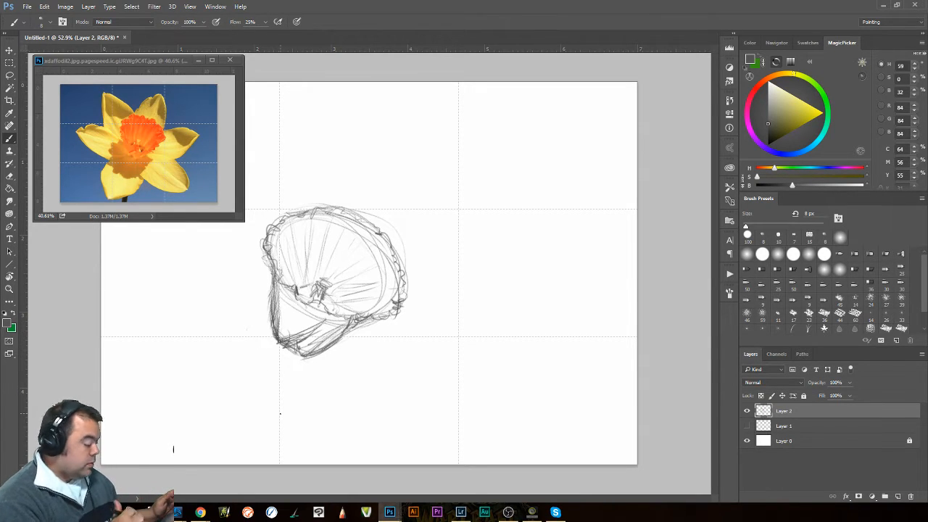
{"action": "left_click_drag", "start_coordinate": [338, 339], "coordinate": [296, 352]}
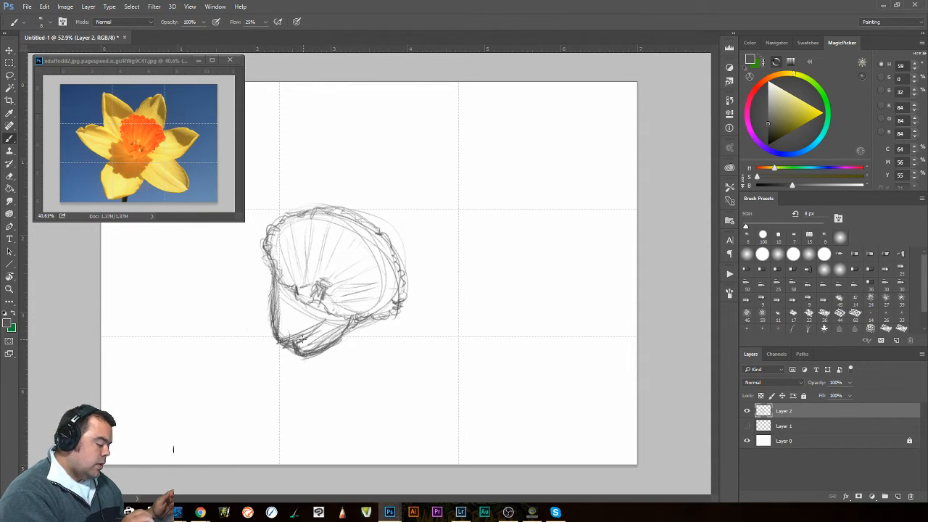
{"action": "left_click_drag", "start_coordinate": [327, 316], "coordinate": [283, 344]}
{"action": "left_click_drag", "start_coordinate": [340, 297], "coordinate": [292, 332]}
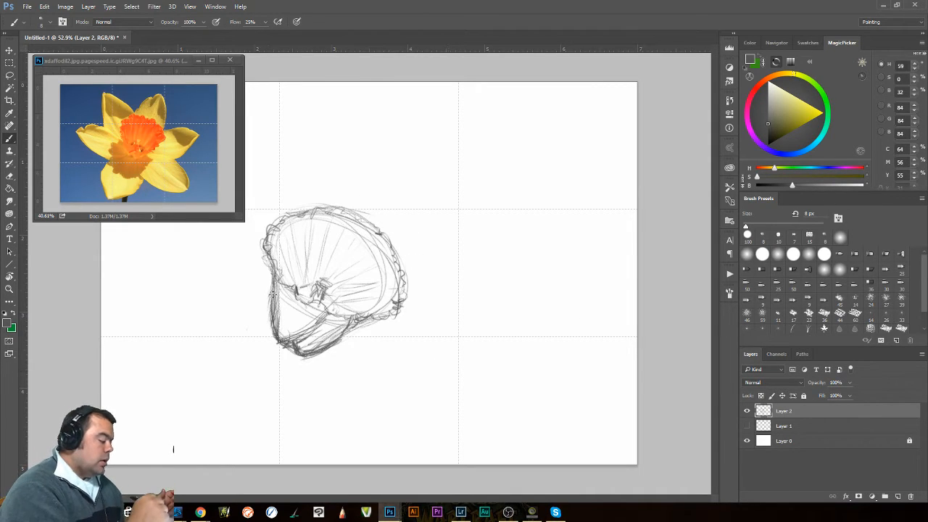
{"action": "left_click_drag", "start_coordinate": [275, 287], "coordinate": [272, 339]}
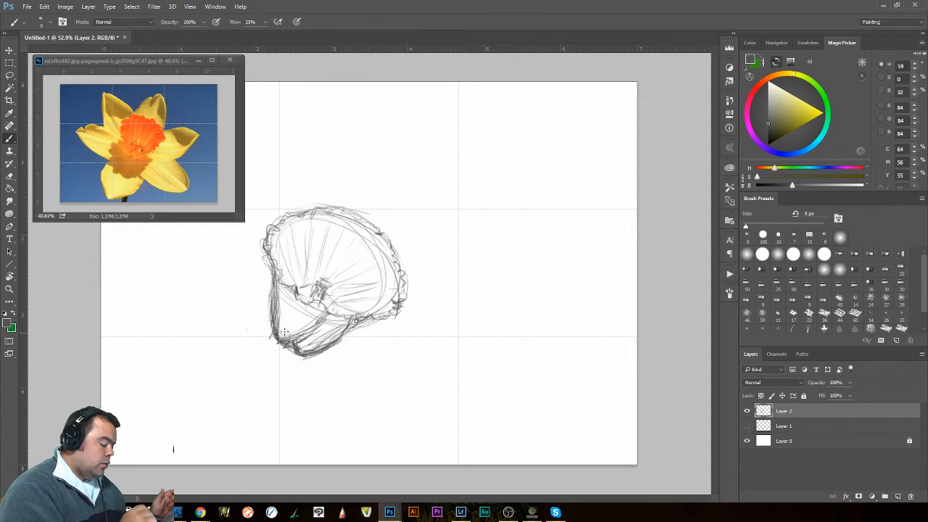
{"action": "mouse_move", "coordinate": [293, 339]}
{"action": "left_mouse_down"}
{"action": "mouse_move", "coordinate": [332, 309]}
{"action": "mouse_move", "coordinate": [284, 341]}
{"action": "mouse_move", "coordinate": [307, 328]}
{"action": "mouse_move", "coordinate": [303, 359]}
{"action": "mouse_move", "coordinate": [351, 328]}
{"action": "left_mouse_up"}
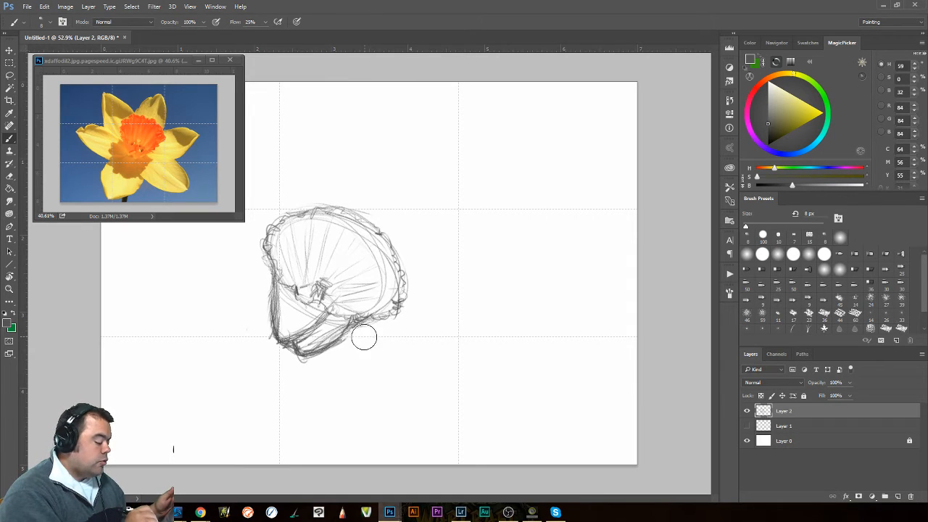
{"action": "left_click_drag", "start_coordinate": [331, 334], "coordinate": [315, 337]}
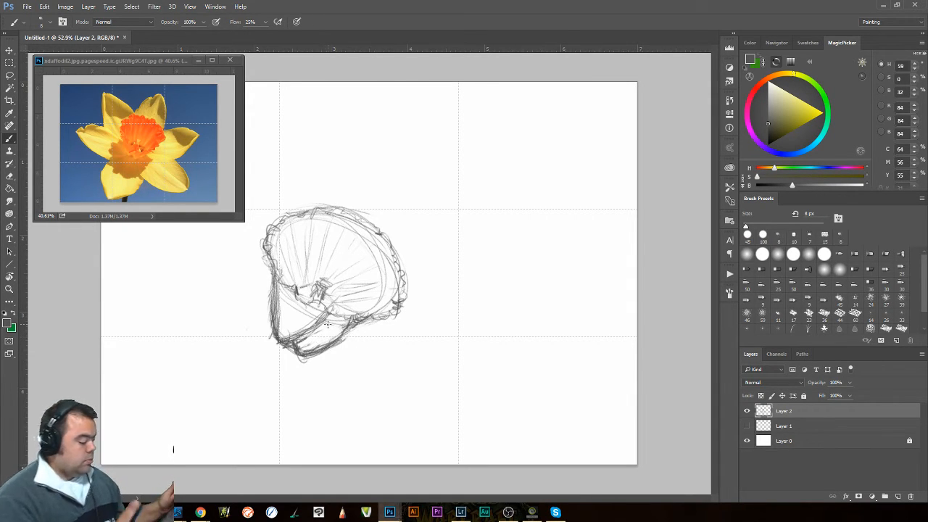
Darken the trumpet's ruffled rim and stamens with a 9 px brush, adding more irregular ripples around the edge.
{"action": "mouse_move", "coordinate": [319, 283]}
{"action": "left_mouse_down"}
{"action": "mouse_move", "coordinate": [326, 317]}
{"action": "mouse_move", "coordinate": [330, 310]}
{"action": "mouse_move", "coordinate": [311, 301]}
{"action": "mouse_move", "coordinate": [343, 315]}
{"action": "mouse_move", "coordinate": [320, 291]}
{"action": "mouse_move", "coordinate": [304, 298]}
{"action": "mouse_move", "coordinate": [292, 282]}
{"action": "mouse_move", "coordinate": [271, 281]}
{"action": "mouse_move", "coordinate": [281, 274]}
{"action": "mouse_move", "coordinate": [262, 251]}
{"action": "mouse_move", "coordinate": [282, 221]}
{"action": "mouse_move", "coordinate": [268, 261]}
{"action": "left_mouse_up"}
{"action": "mouse_move", "coordinate": [292, 212]}
{"action": "left_mouse_down"}
{"action": "mouse_move", "coordinate": [279, 214]}
{"action": "mouse_move", "coordinate": [287, 211]}
{"action": "left_mouse_up"}
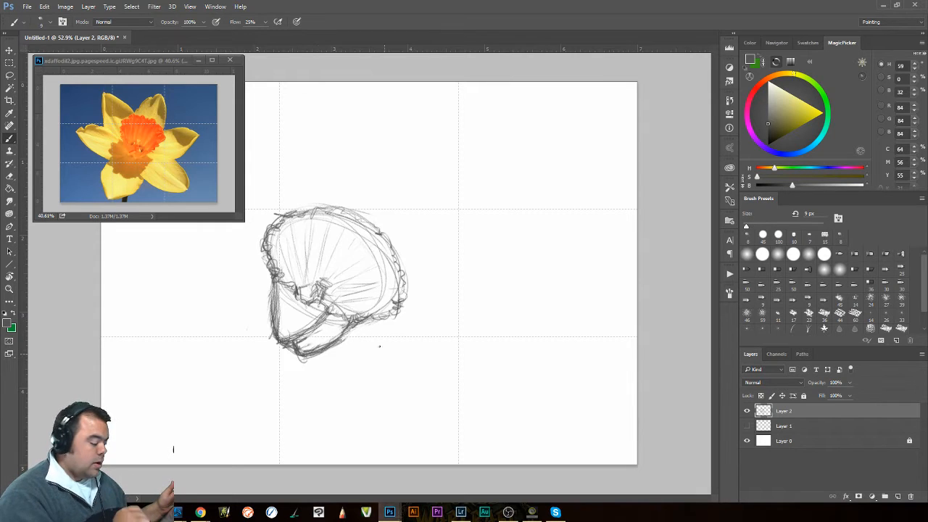
{"action": "mouse_move", "coordinate": [366, 327]}
{"action": "left_mouse_down"}
{"action": "mouse_move", "coordinate": [395, 316]}
{"action": "mouse_move", "coordinate": [405, 296]}
{"action": "mouse_move", "coordinate": [383, 225]}
{"action": "mouse_move", "coordinate": [346, 219]}
{"action": "mouse_move", "coordinate": [343, 208]}
{"action": "mouse_move", "coordinate": [291, 211]}
{"action": "left_mouse_up"}
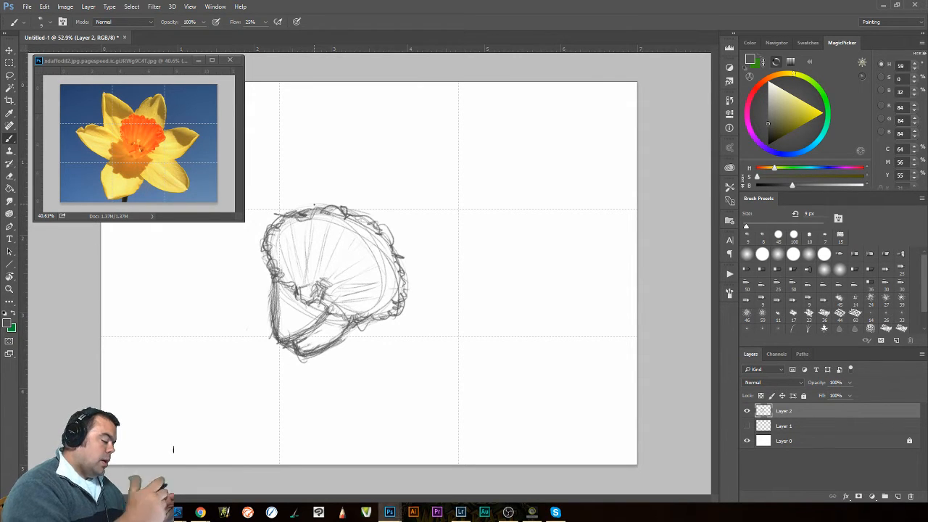
Reduce the brush to 6 px and sketch the large lower-right petal curving from the trumpet's base to the canvas's bottom edge.
{"action": "key", "text": "bracketleft"}
{"action": "key", "text": "bracketleft"}
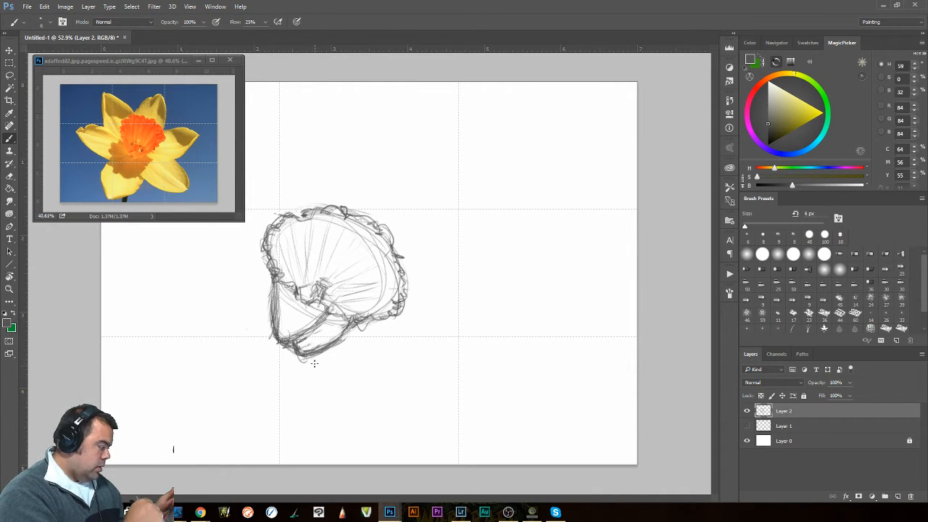
{"action": "mouse_move", "coordinate": [312, 379]}
{"action": "left_mouse_down"}
{"action": "mouse_move", "coordinate": [311, 363]}
{"action": "mouse_move", "coordinate": [311, 390]}
{"action": "mouse_move", "coordinate": [331, 422]}
{"action": "mouse_move", "coordinate": [402, 464]}
{"action": "mouse_move", "coordinate": [450, 471]}
{"action": "left_mouse_up"}
{"action": "left_click_drag", "start_coordinate": [319, 411], "coordinate": [406, 465]}
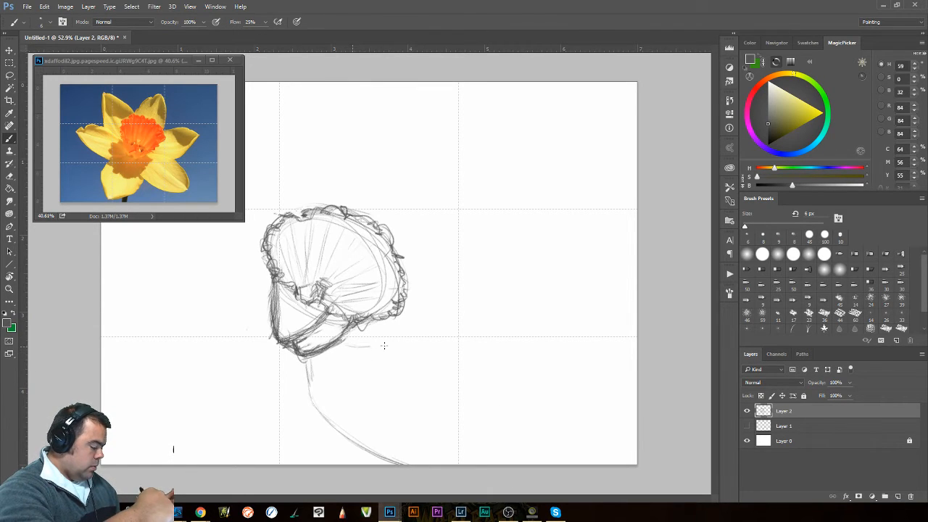
{"action": "left_click_drag", "start_coordinate": [384, 346], "coordinate": [458, 388]}
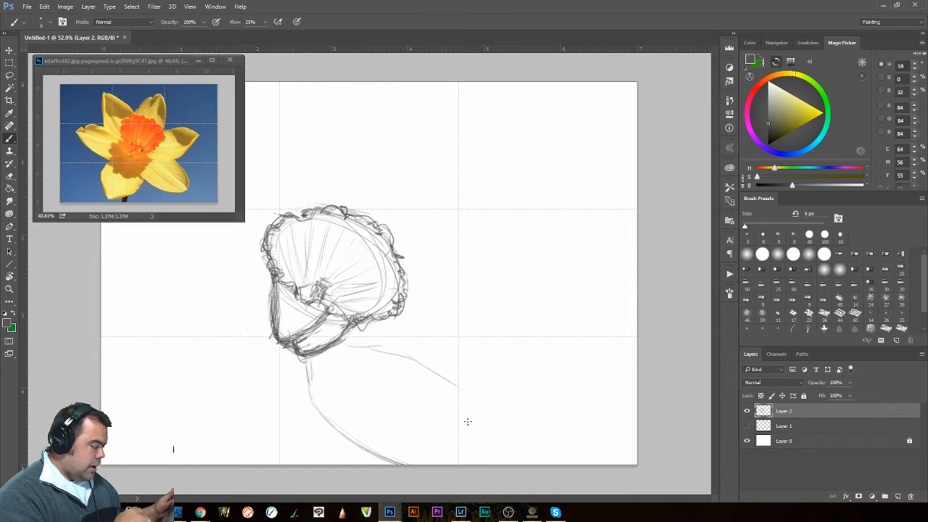
{"action": "mouse_move", "coordinate": [379, 349]}
{"action": "left_mouse_down"}
{"action": "mouse_move", "coordinate": [466, 385]}
{"action": "mouse_move", "coordinate": [438, 366]}
{"action": "mouse_move", "coordinate": [510, 468]}
{"action": "mouse_move", "coordinate": [493, 432]}
{"action": "mouse_move", "coordinate": [508, 460]}
{"action": "mouse_move", "coordinate": [432, 374]}
{"action": "mouse_move", "coordinate": [359, 340]}
{"action": "mouse_move", "coordinate": [460, 392]}
{"action": "mouse_move", "coordinate": [490, 457]}
{"action": "mouse_move", "coordinate": [415, 366]}
{"action": "mouse_move", "coordinate": [387, 355]}
{"action": "left_mouse_up"}
{"action": "mouse_move", "coordinate": [304, 367]}
{"action": "left_mouse_down"}
{"action": "mouse_move", "coordinate": [329, 442]}
{"action": "mouse_move", "coordinate": [319, 428]}
{"action": "mouse_move", "coordinate": [353, 465]}
{"action": "left_mouse_up"}
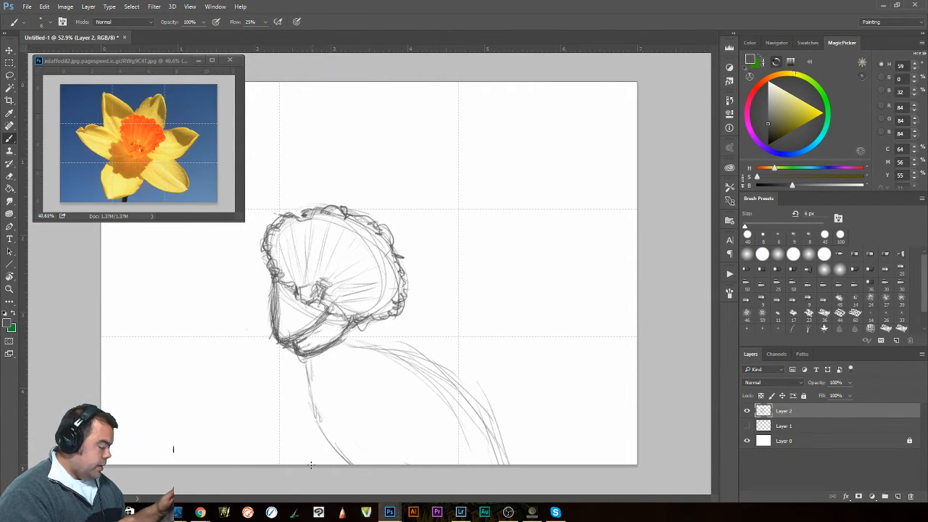
Sketch the lower-left petal with its inner edge beside the lower-right petal and a rounded outer edge reaching the canvas's bottom.
{"action": "left_click_drag", "start_coordinate": [310, 431], "coordinate": [301, 463]}
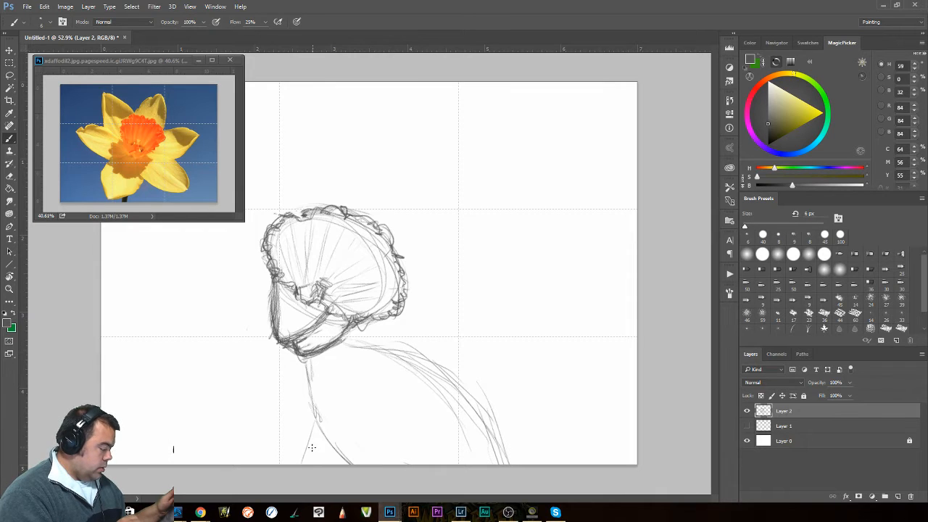
{"action": "left_click_drag", "start_coordinate": [313, 424], "coordinate": [297, 464]}
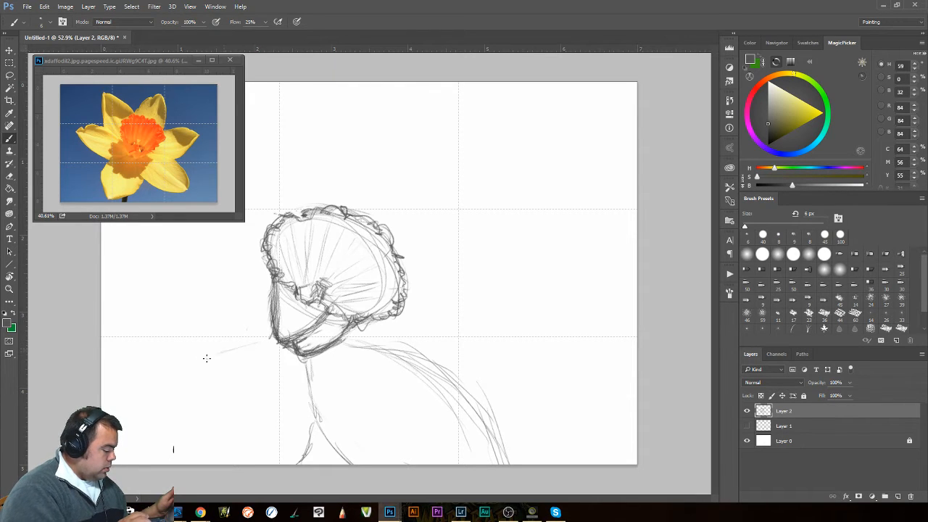
{"action": "mouse_move", "coordinate": [207, 359]}
{"action": "left_mouse_down"}
{"action": "mouse_move", "coordinate": [162, 432]}
{"action": "mouse_move", "coordinate": [167, 462]}
{"action": "left_mouse_up"}
{"action": "left_click_drag", "start_coordinate": [181, 385], "coordinate": [166, 462]}
{"action": "left_click_drag", "start_coordinate": [200, 362], "coordinate": [273, 333]}
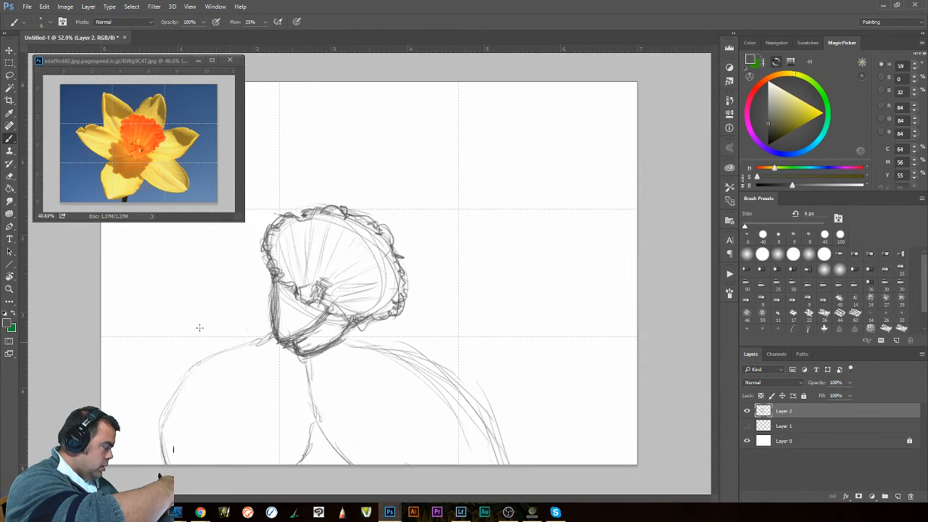
Lightly sketch the left petal's edges in the middle-left cell and move the reference photo window over the canvas's upper-right corner.
{"action": "left_click_drag", "start_coordinate": [168, 306], "coordinate": [216, 335]}
{"action": "left_click_drag", "start_coordinate": [128, 273], "coordinate": [216, 334]}
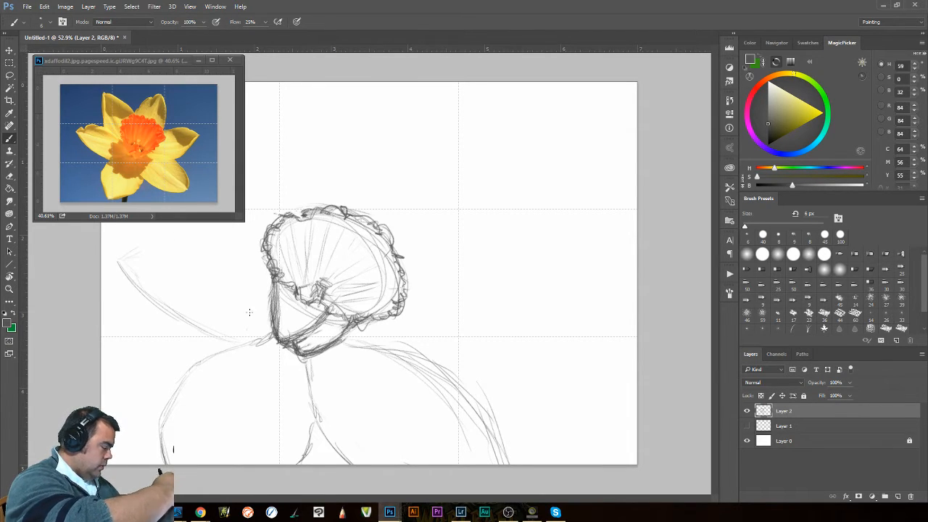
{"action": "left_click_drag", "start_coordinate": [157, 60], "coordinate": [629, 97]}
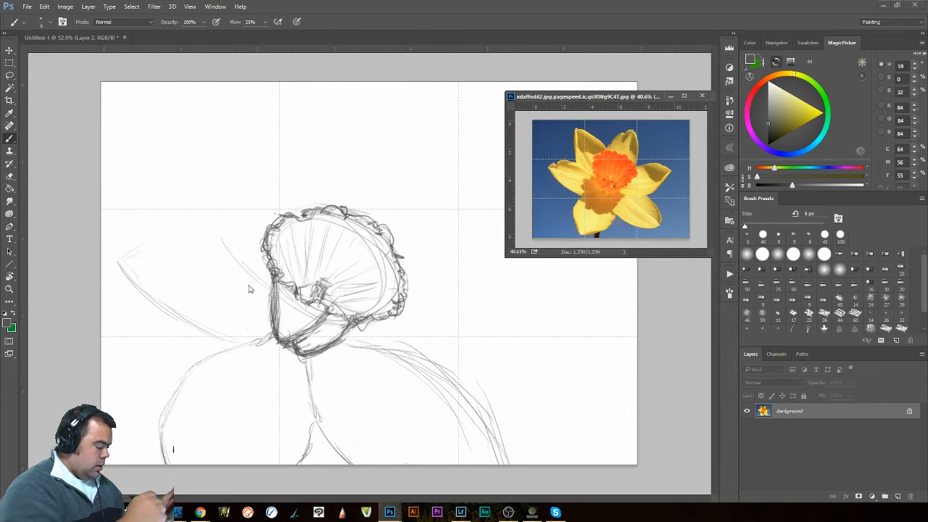
{"action": "left_click", "coordinate": [222, 241]}
Complete the left petal with a wavy outer tip and darken its lower edge and the lower-left petal's outer edge.
{"action": "mouse_move", "coordinate": [226, 247]}
{"action": "left_mouse_down"}
{"action": "mouse_move", "coordinate": [273, 285]}
{"action": "mouse_move", "coordinate": [190, 229]}
{"action": "mouse_move", "coordinate": [149, 252]}
{"action": "mouse_move", "coordinate": [113, 257]}
{"action": "mouse_move", "coordinate": [142, 245]}
{"action": "mouse_move", "coordinate": [147, 318]}
{"action": "left_mouse_up"}
{"action": "left_click_drag", "start_coordinate": [121, 265], "coordinate": [152, 312]}
{"action": "left_click_drag", "start_coordinate": [129, 283], "coordinate": [209, 343]}
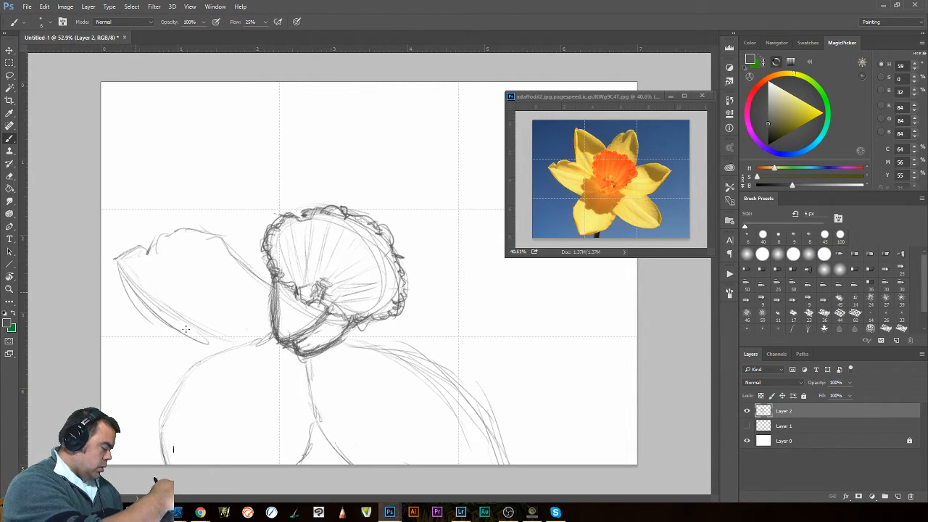
{"action": "left_click_drag", "start_coordinate": [162, 312], "coordinate": [242, 345]}
{"action": "mouse_move", "coordinate": [125, 267]}
{"action": "left_mouse_down"}
{"action": "mouse_move", "coordinate": [241, 344]}
{"action": "mouse_move", "coordinate": [156, 411]}
{"action": "left_mouse_up"}
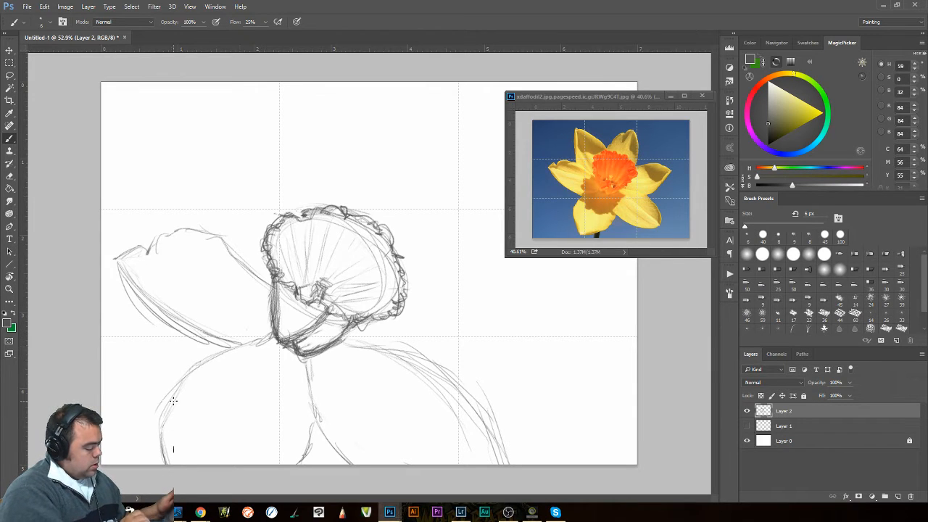
{"action": "mouse_move", "coordinate": [239, 346]}
{"action": "left_mouse_down"}
{"action": "mouse_move", "coordinate": [184, 377]}
{"action": "mouse_move", "coordinate": [166, 424]}
{"action": "mouse_move", "coordinate": [168, 463]}
{"action": "left_mouse_up"}
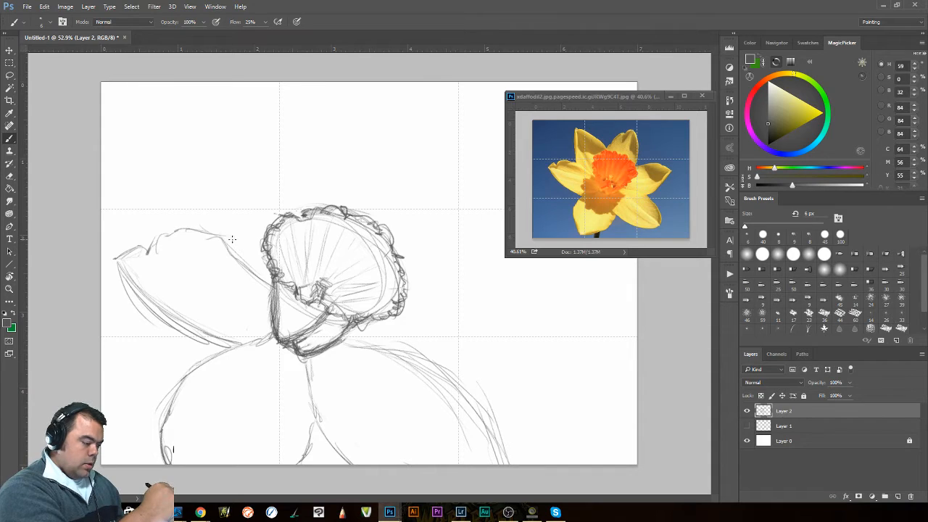
Sketch the upper-left petal rising from the trumpet into the top-left cell, erasing its first tip and redrawing it lower.
{"action": "mouse_move", "coordinate": [219, 220]}
{"action": "left_mouse_down"}
{"action": "mouse_move", "coordinate": [207, 176]}
{"action": "mouse_move", "coordinate": [218, 108]}
{"action": "mouse_move", "coordinate": [210, 205]}
{"action": "mouse_move", "coordinate": [233, 260]}
{"action": "left_mouse_up"}
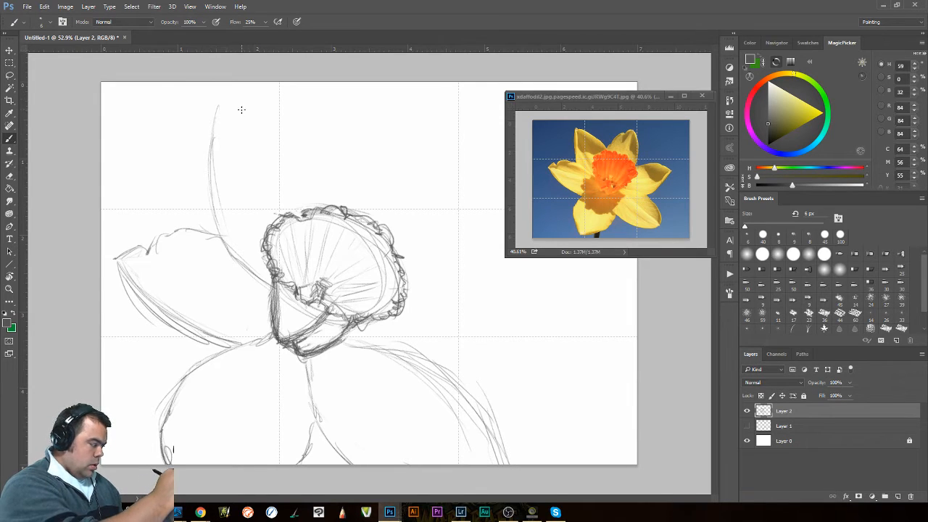
{"action": "mouse_move", "coordinate": [250, 111]}
{"action": "left_mouse_down"}
{"action": "mouse_move", "coordinate": [326, 206]}
{"action": "mouse_move", "coordinate": [279, 145]}
{"action": "left_mouse_up"}
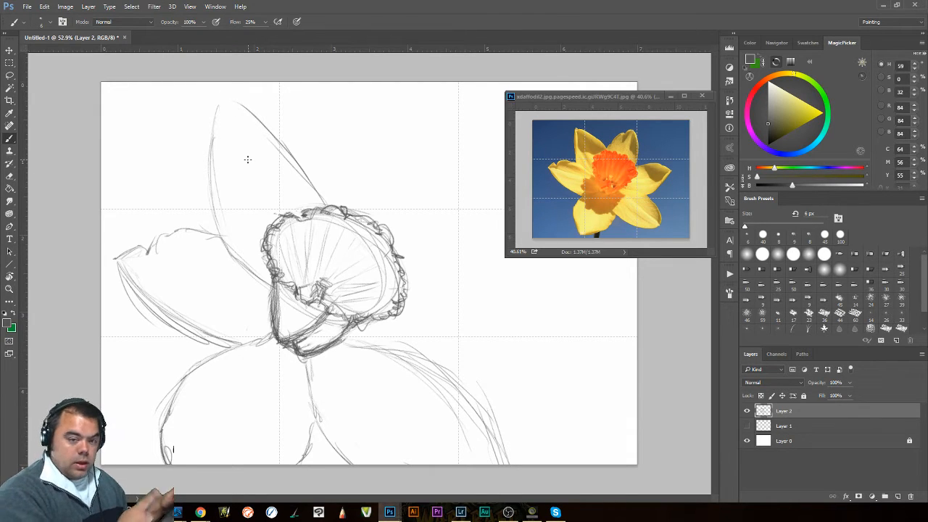
{"action": "mouse_move", "coordinate": [217, 110]}
{"action": "left_mouse_down"}
{"action": "mouse_move", "coordinate": [209, 131]}
{"action": "mouse_move", "coordinate": [246, 109]}
{"action": "left_mouse_up"}
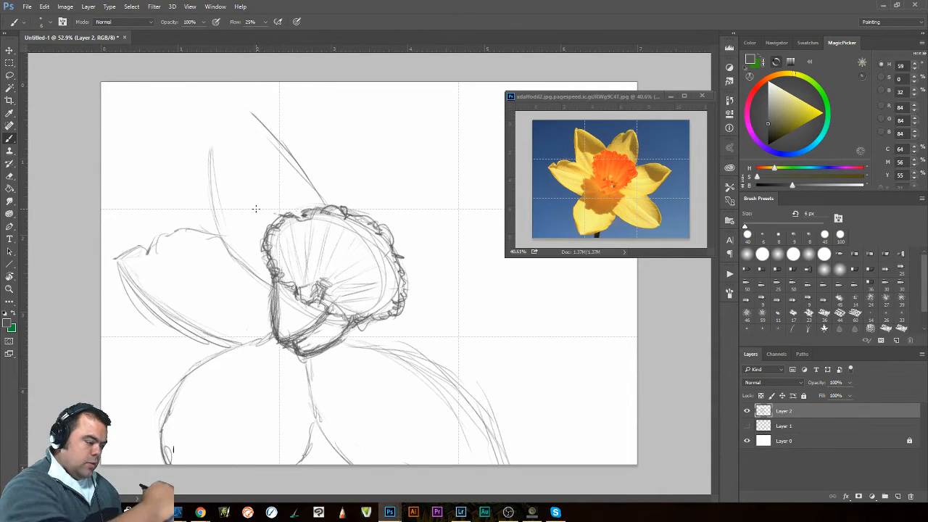
{"action": "mouse_move", "coordinate": [218, 133]}
{"action": "left_mouse_down"}
{"action": "mouse_move", "coordinate": [298, 158]}
{"action": "mouse_move", "coordinate": [264, 138]}
{"action": "mouse_move", "coordinate": [325, 195]}
{"action": "left_mouse_up"}
{"action": "mouse_move", "coordinate": [250, 145]}
{"action": "left_mouse_down"}
{"action": "mouse_move", "coordinate": [335, 204]}
{"action": "mouse_move", "coordinate": [214, 143]}
{"action": "mouse_move", "coordinate": [228, 242]}
{"action": "left_mouse_up"}
{"action": "mouse_move", "coordinate": [205, 196]}
{"action": "left_mouse_down"}
{"action": "mouse_move", "coordinate": [229, 239]}
{"action": "mouse_move", "coordinate": [221, 127]}
{"action": "left_mouse_up"}
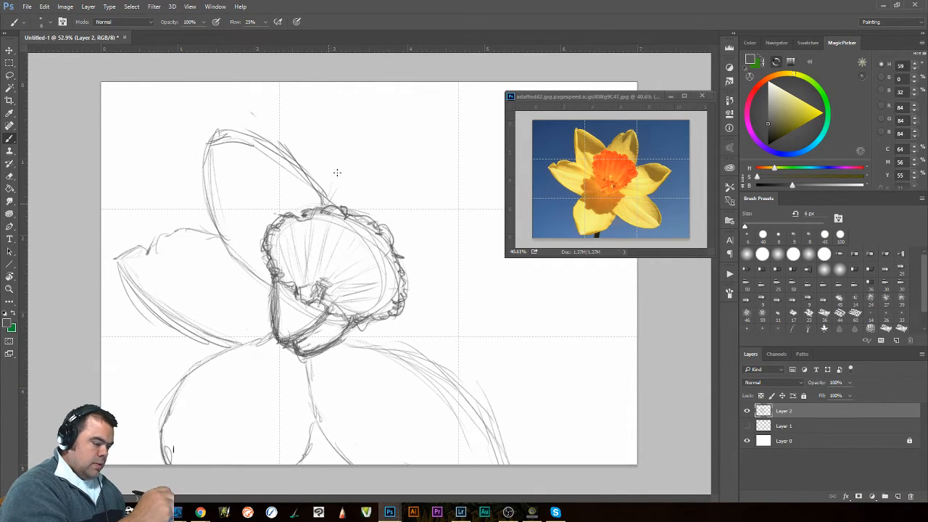
Sketch the upper-right petal in the top-middle cell with a notched upper edge and a side curving back to the trumpet's right rim.
{"action": "mouse_move", "coordinate": [362, 160]}
{"action": "left_mouse_down"}
{"action": "mouse_move", "coordinate": [391, 128]}
{"action": "mouse_move", "coordinate": [393, 140]}
{"action": "mouse_move", "coordinate": [408, 122]}
{"action": "mouse_move", "coordinate": [446, 120]}
{"action": "mouse_move", "coordinate": [354, 170]}
{"action": "mouse_move", "coordinate": [362, 164]}
{"action": "mouse_move", "coordinate": [333, 187]}
{"action": "mouse_move", "coordinate": [335, 198]}
{"action": "mouse_move", "coordinate": [391, 132]}
{"action": "left_mouse_up"}
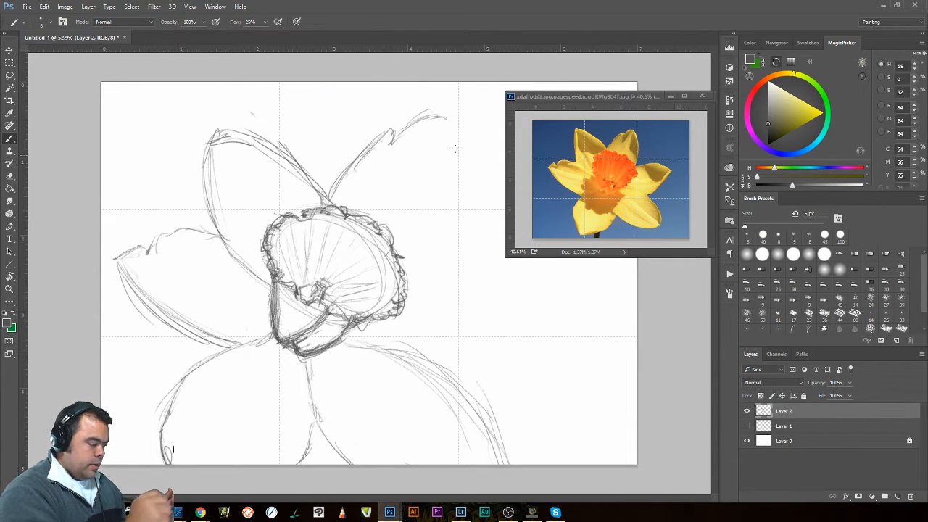
{"action": "mouse_move", "coordinate": [457, 138]}
{"action": "left_mouse_down"}
{"action": "mouse_move", "coordinate": [454, 213]}
{"action": "mouse_move", "coordinate": [457, 204]}
{"action": "mouse_move", "coordinate": [446, 234]}
{"action": "mouse_move", "coordinate": [407, 272]}
{"action": "left_mouse_up"}
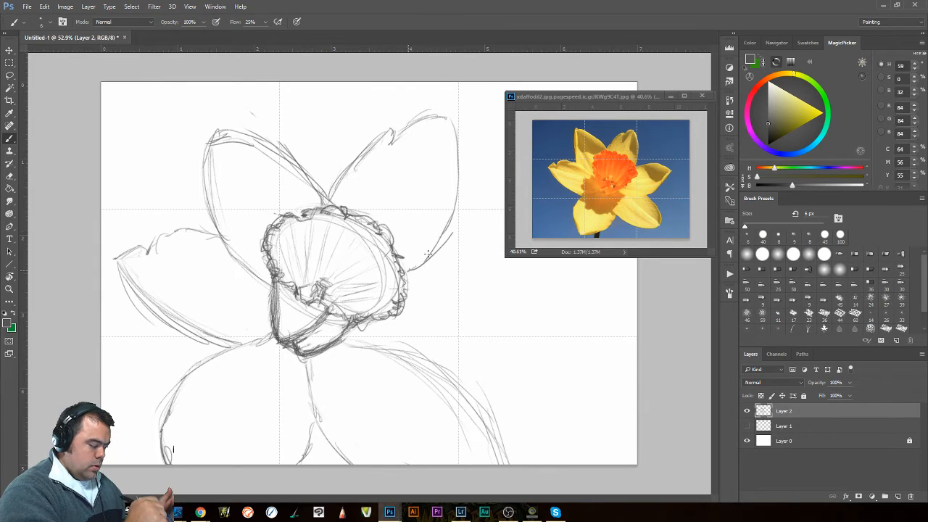
{"action": "mouse_move", "coordinate": [443, 204]}
{"action": "left_mouse_down"}
{"action": "mouse_move", "coordinate": [427, 255]}
{"action": "mouse_move", "coordinate": [408, 271]}
{"action": "left_mouse_up"}
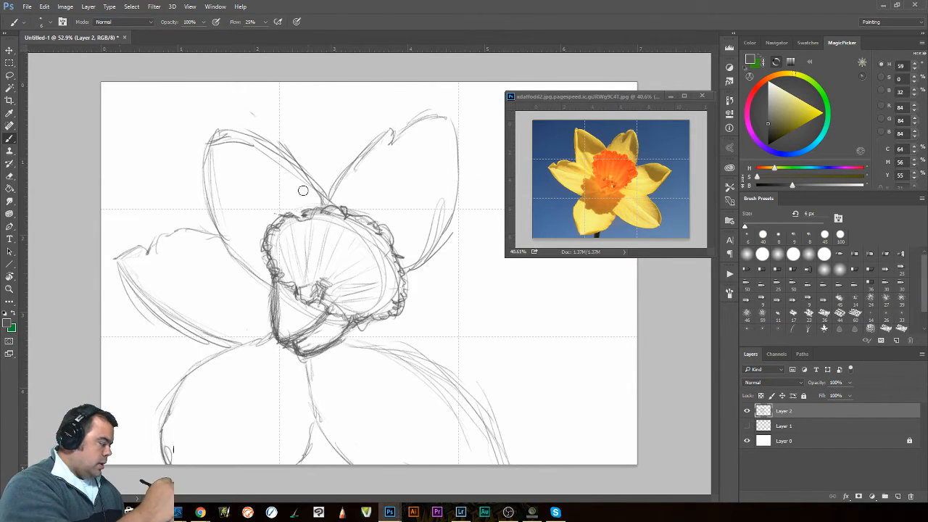
Erase the left petal's outer tip and redraw it reaching the canvas's left edge, with a reinforced lower edge.
{"action": "mouse_move", "coordinate": [114, 258]}
{"action": "left_mouse_down"}
{"action": "mouse_move", "coordinate": [142, 227]}
{"action": "mouse_move", "coordinate": [157, 234]}
{"action": "mouse_move", "coordinate": [141, 258]}
{"action": "mouse_move", "coordinate": [164, 239]}
{"action": "left_mouse_up"}
{"action": "right_click", "coordinate": [172, 238]}
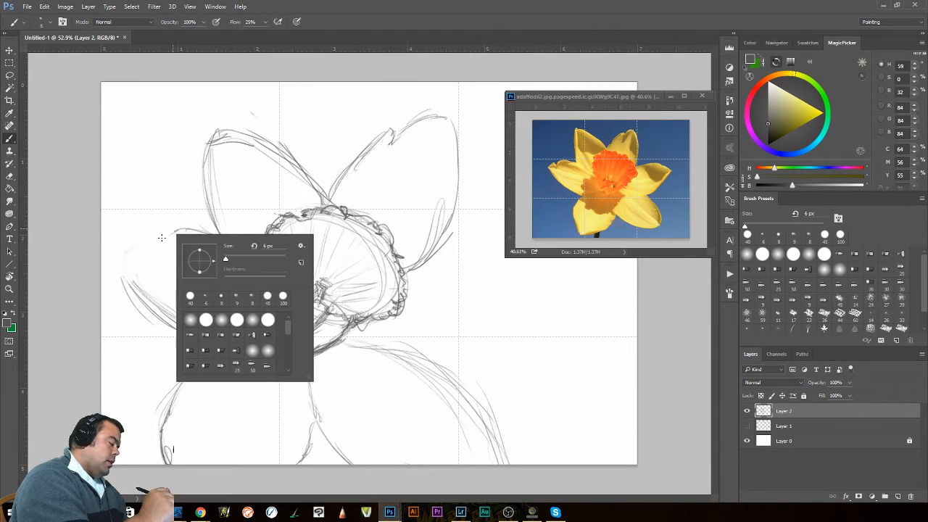
{"action": "key", "text": "Escape"}
{"action": "mouse_move", "coordinate": [174, 230]}
{"action": "left_mouse_down"}
{"action": "mouse_move", "coordinate": [103, 254]}
{"action": "mouse_move", "coordinate": [150, 318]}
{"action": "left_mouse_up"}
{"action": "left_click_drag", "start_coordinate": [100, 268], "coordinate": [189, 332]}
{"action": "left_click_drag", "start_coordinate": [127, 305], "coordinate": [211, 336]}
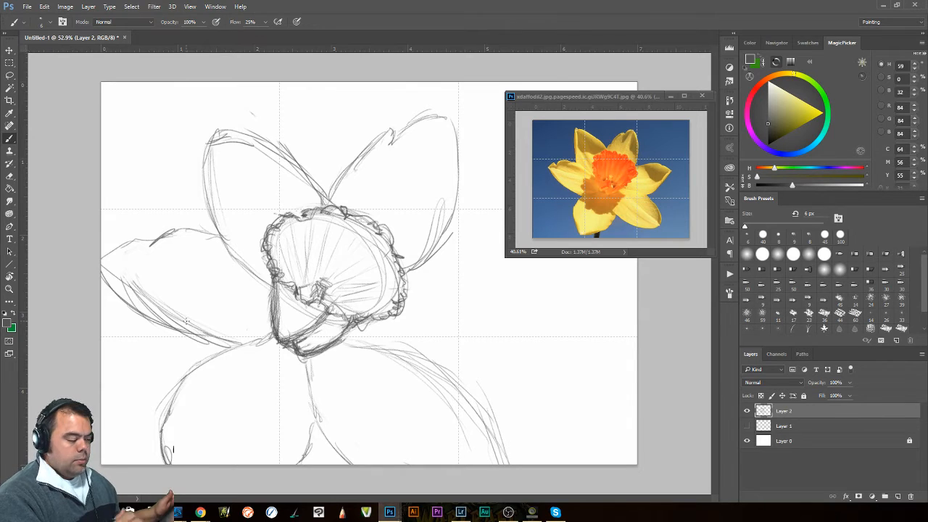
Move the reference photo window over the canvas's upper-left corner and sketch the right petal with a pointed tip in the right column.
{"action": "left_click_drag", "start_coordinate": [645, 97], "coordinate": [191, 85]}
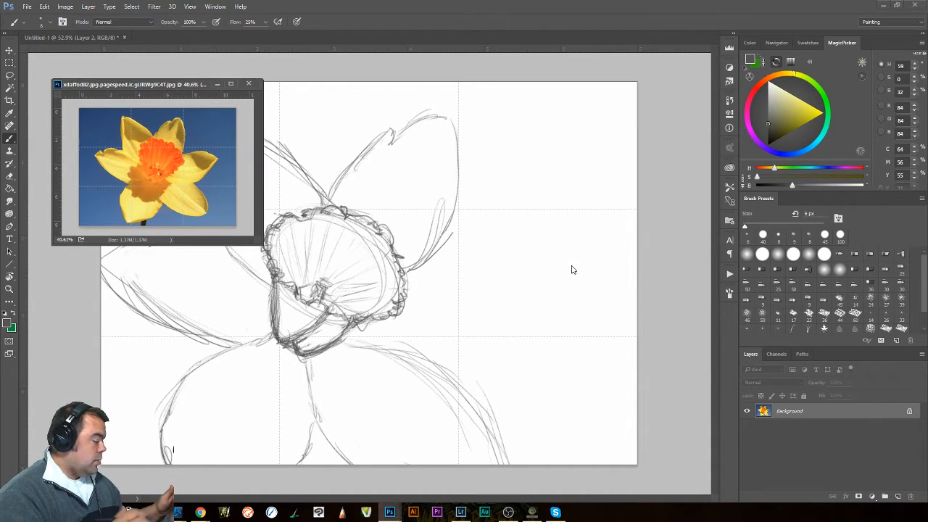
{"action": "left_click", "coordinate": [428, 269]}
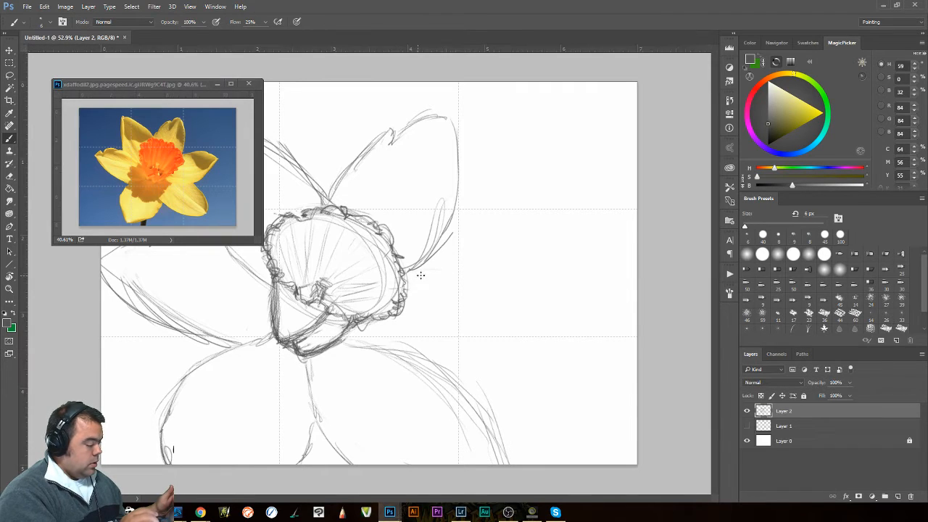
{"action": "left_click_drag", "start_coordinate": [403, 276], "coordinate": [463, 259]}
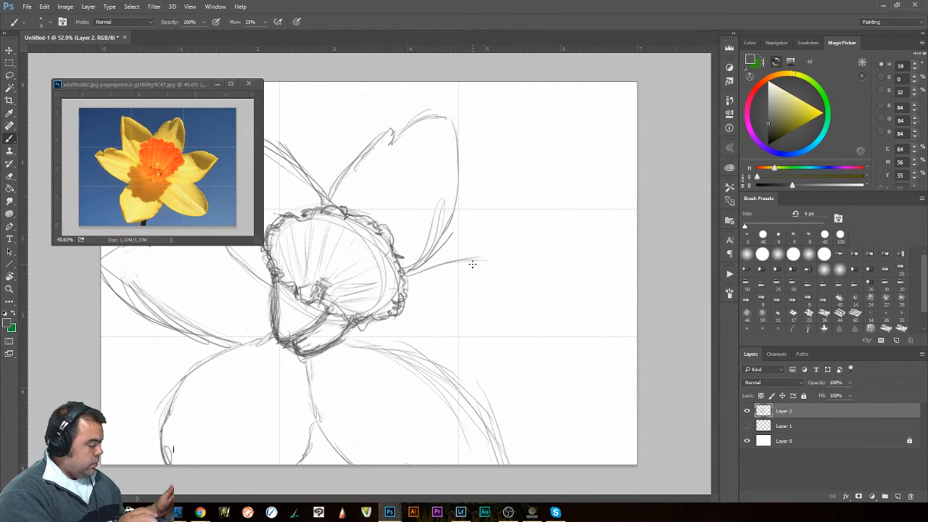
{"action": "left_click_drag", "start_coordinate": [486, 264], "coordinate": [533, 295]}
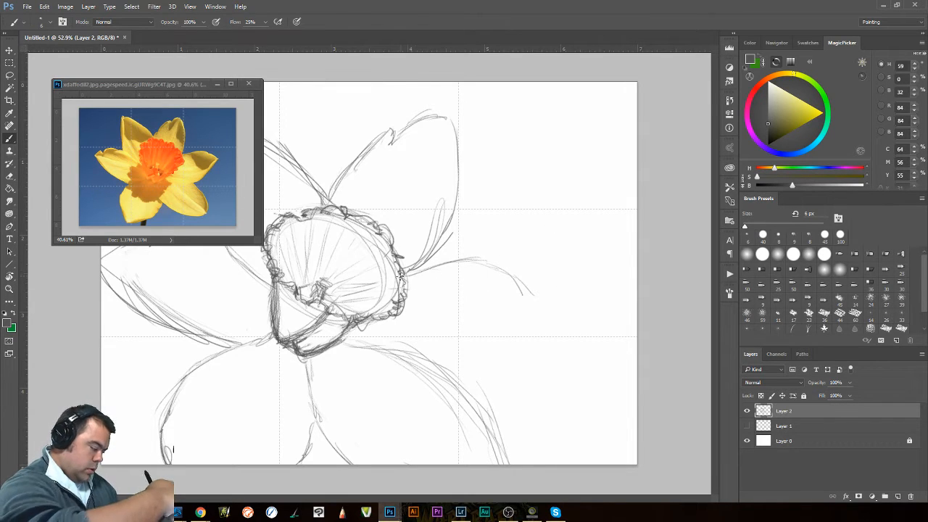
{"action": "mouse_move", "coordinate": [410, 275]}
{"action": "left_mouse_down"}
{"action": "mouse_move", "coordinate": [497, 260]}
{"action": "mouse_move", "coordinate": [534, 275]}
{"action": "mouse_move", "coordinate": [555, 312]}
{"action": "mouse_move", "coordinate": [574, 313]}
{"action": "mouse_move", "coordinate": [556, 324]}
{"action": "mouse_move", "coordinate": [573, 326]}
{"action": "mouse_move", "coordinate": [511, 379]}
{"action": "mouse_move", "coordinate": [529, 368]}
{"action": "mouse_move", "coordinate": [496, 378]}
{"action": "mouse_move", "coordinate": [508, 379]}
{"action": "mouse_move", "coordinate": [432, 380]}
{"action": "mouse_move", "coordinate": [520, 370]}
{"action": "mouse_move", "coordinate": [575, 319]}
{"action": "left_mouse_up"}
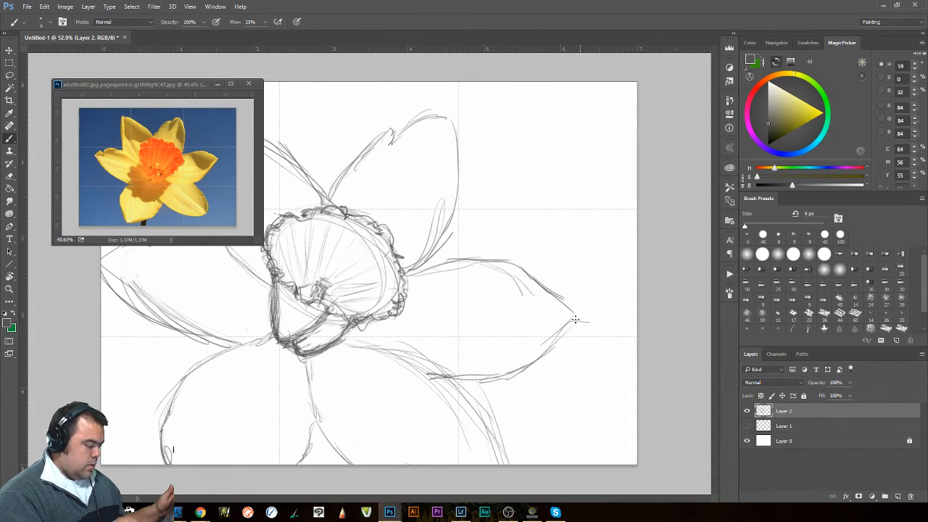
Shift the reference photo window farther toward the corner and darken the upper-right petal's outline, giving it a pointed tip.
{"action": "left_click_drag", "start_coordinate": [160, 83], "coordinate": [141, 53]}
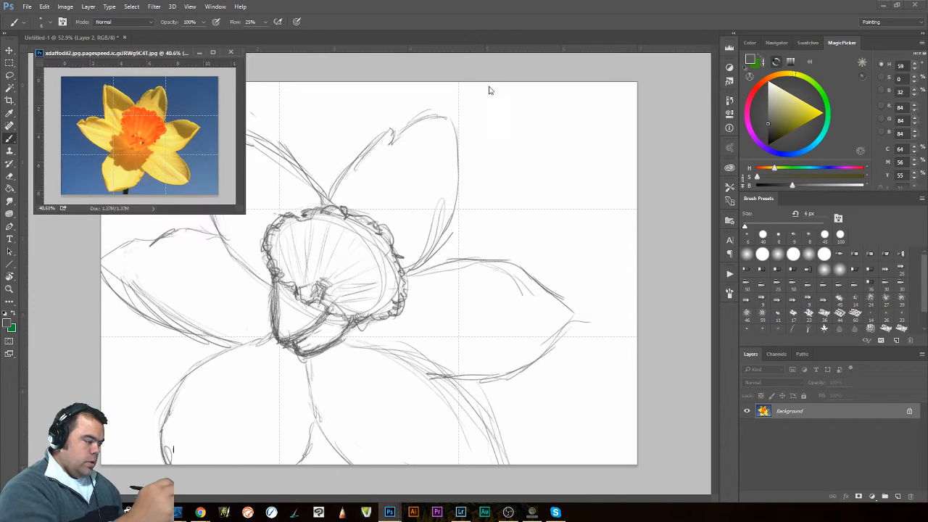
{"action": "left_click", "coordinate": [446, 124]}
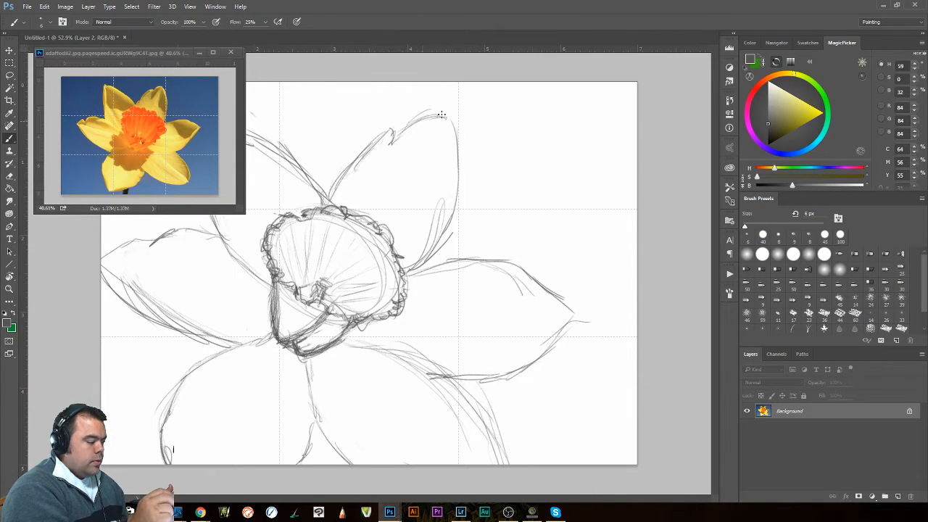
{"action": "mouse_move", "coordinate": [457, 112]}
{"action": "left_mouse_down"}
{"action": "mouse_move", "coordinate": [345, 170]}
{"action": "mouse_move", "coordinate": [355, 153]}
{"action": "mouse_move", "coordinate": [331, 197]}
{"action": "left_mouse_up"}
{"action": "mouse_move", "coordinate": [452, 137]}
{"action": "left_mouse_down"}
{"action": "mouse_move", "coordinate": [446, 229]}
{"action": "mouse_move", "coordinate": [419, 268]}
{"action": "left_mouse_up"}
{"action": "left_click_drag", "start_coordinate": [442, 230], "coordinate": [397, 274]}
{"action": "left_click_drag", "start_coordinate": [456, 240], "coordinate": [451, 157]}
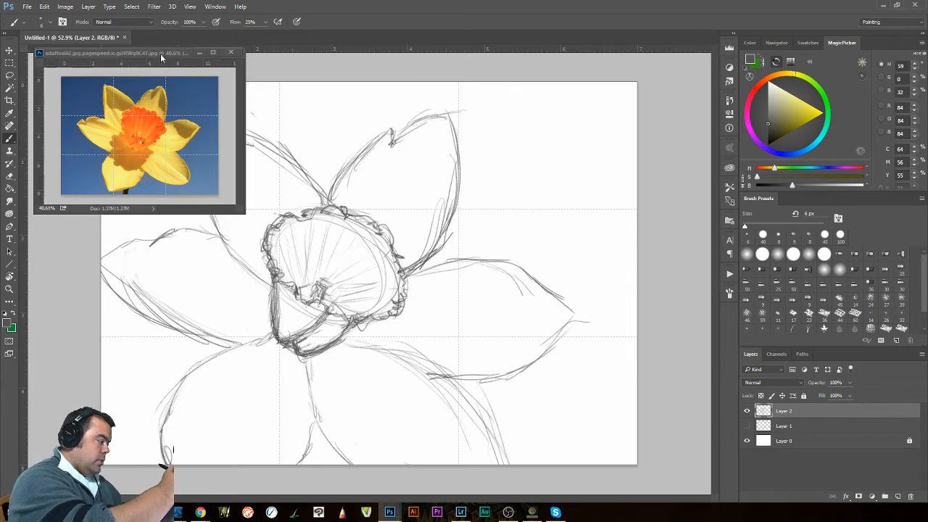
Move the reference photo window over the canvas's upper-right corner and darken the upper-left petal's left edge down to the trumpet.
{"action": "left_click_drag", "start_coordinate": [161, 55], "coordinate": [601, 66]}
{"action": "left_click", "coordinate": [212, 145]}
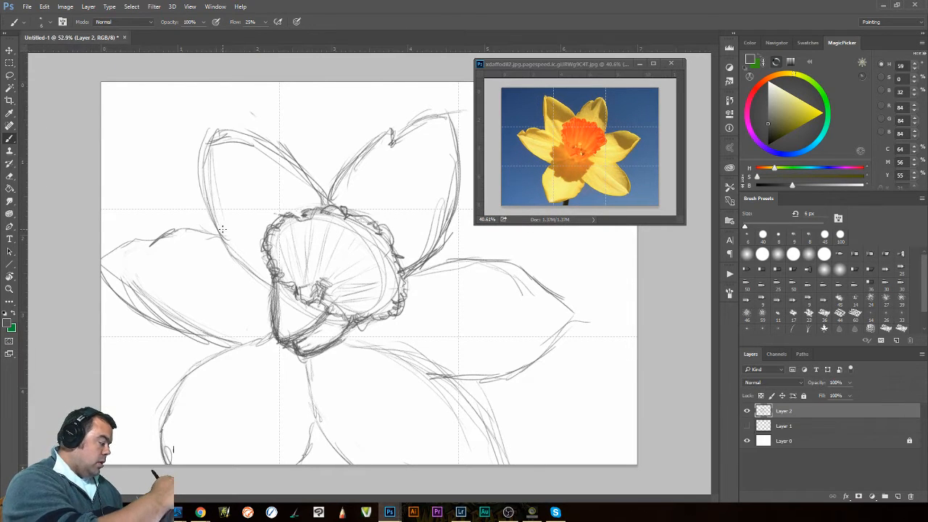
{"action": "left_click_drag", "start_coordinate": [207, 130], "coordinate": [223, 245]}
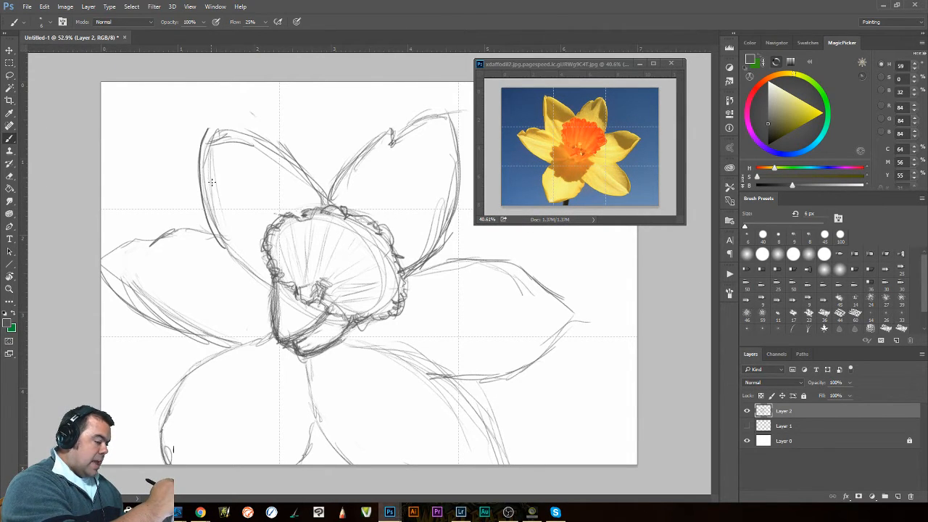
{"action": "left_click_drag", "start_coordinate": [210, 135], "coordinate": [211, 226]}
{"action": "mouse_move", "coordinate": [201, 157]}
{"action": "left_mouse_down"}
{"action": "mouse_move", "coordinate": [208, 216]}
{"action": "mouse_move", "coordinate": [277, 272]}
{"action": "mouse_move", "coordinate": [293, 304]}
{"action": "left_mouse_up"}
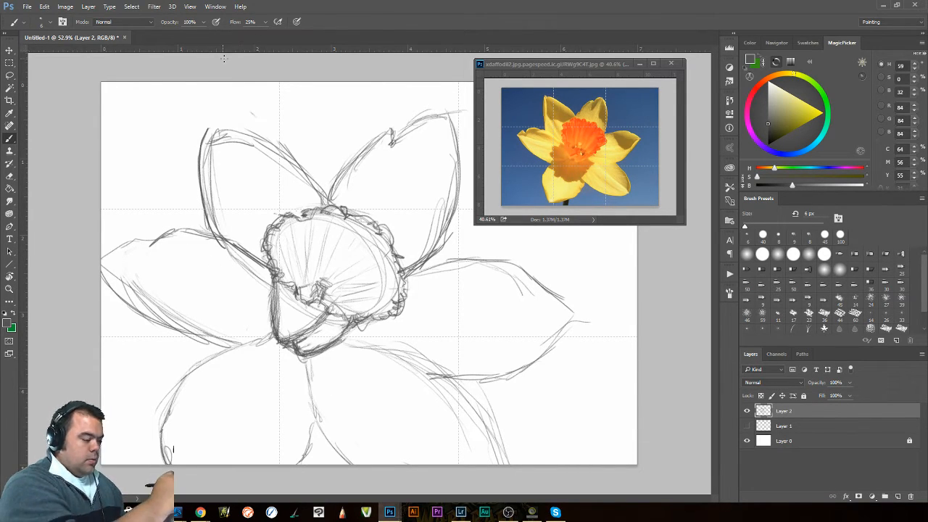
Extend the upper-left petal's tip higher and strengthen its right edge down to the trumpet's rim with a small fold.
{"action": "mouse_move", "coordinate": [211, 124]}
{"action": "left_mouse_down"}
{"action": "mouse_move", "coordinate": [254, 135]}
{"action": "mouse_move", "coordinate": [319, 185]}
{"action": "mouse_move", "coordinate": [335, 212]}
{"action": "left_mouse_up"}
{"action": "left_click_drag", "start_coordinate": [239, 125], "coordinate": [318, 190]}
{"action": "mouse_move", "coordinate": [258, 136]}
{"action": "left_mouse_down"}
{"action": "mouse_move", "coordinate": [204, 119]}
{"action": "mouse_move", "coordinate": [205, 226]}
{"action": "left_mouse_up"}
{"action": "mouse_move", "coordinate": [197, 158]}
{"action": "left_mouse_down"}
{"action": "mouse_move", "coordinate": [207, 227]}
{"action": "mouse_move", "coordinate": [217, 113]}
{"action": "mouse_move", "coordinate": [276, 141]}
{"action": "left_mouse_up"}
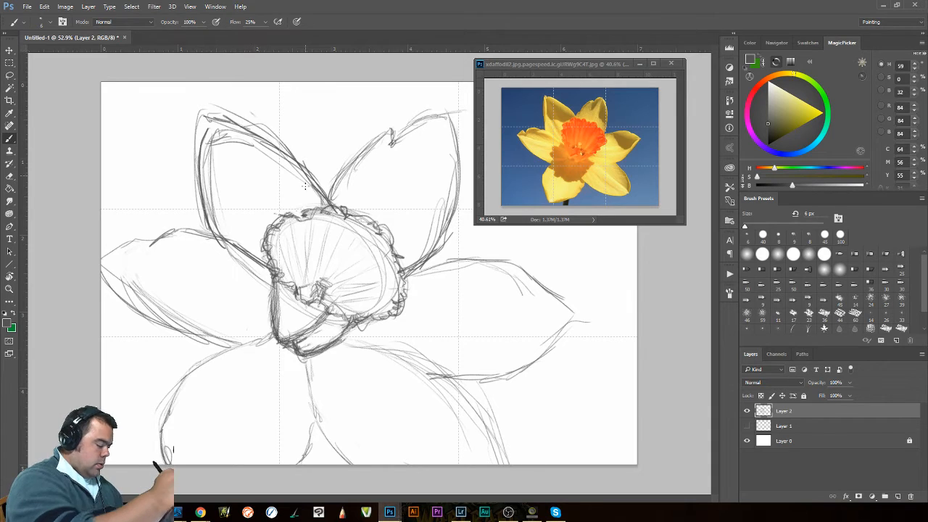
{"action": "left_click_drag", "start_coordinate": [252, 112], "coordinate": [284, 145]}
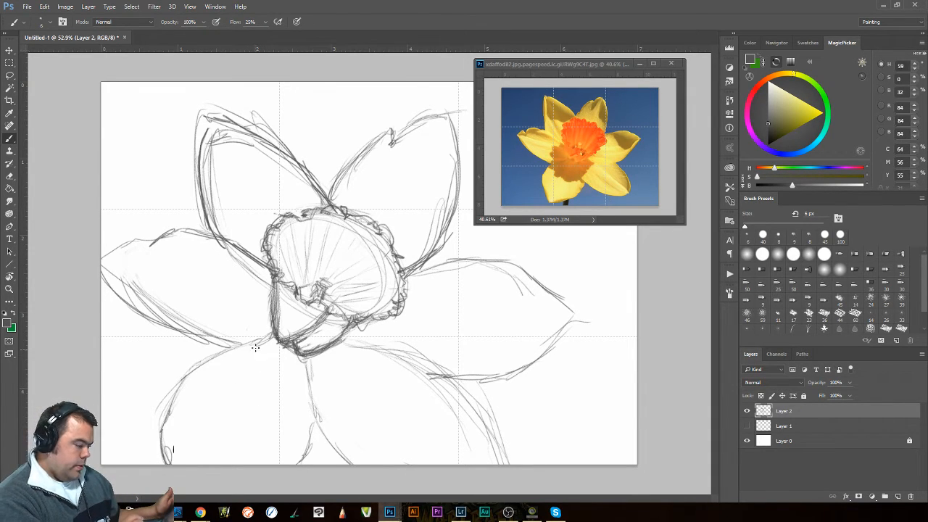
Carry the left petal's lower edge under the trumpet and darken the lower-left petal's outer edge down to the canvas's bottom.
{"action": "left_click_drag", "start_coordinate": [250, 343], "coordinate": [207, 374]}
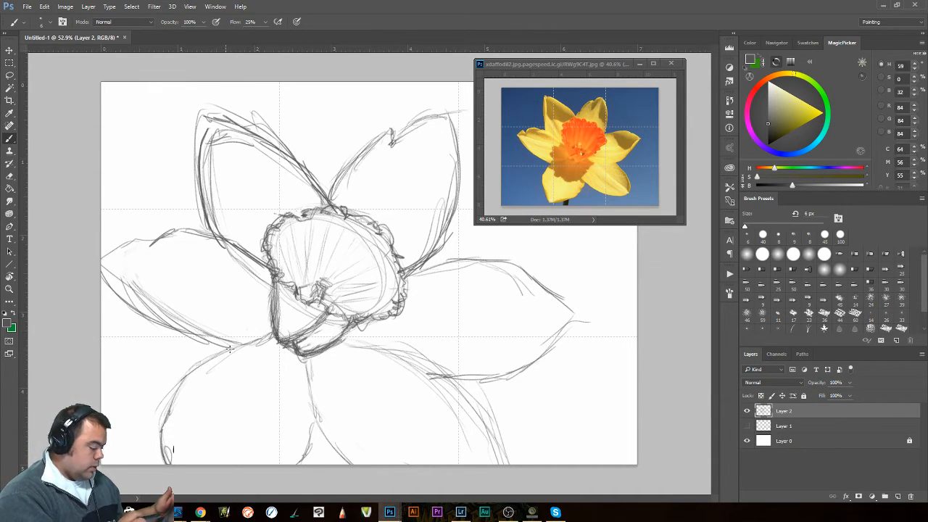
{"action": "mouse_move", "coordinate": [172, 321]}
{"action": "left_mouse_down"}
{"action": "mouse_move", "coordinate": [245, 351]}
{"action": "mouse_move", "coordinate": [294, 346]}
{"action": "left_mouse_up"}
{"action": "mouse_move", "coordinate": [218, 345]}
{"action": "left_mouse_down"}
{"action": "mouse_move", "coordinate": [185, 371]}
{"action": "mouse_move", "coordinate": [157, 425]}
{"action": "left_mouse_up"}
{"action": "left_click_drag", "start_coordinate": [196, 369], "coordinate": [176, 387]}
{"action": "mouse_move", "coordinate": [216, 354]}
{"action": "left_mouse_down"}
{"action": "mouse_move", "coordinate": [163, 412]}
{"action": "mouse_move", "coordinate": [172, 414]}
{"action": "mouse_move", "coordinate": [165, 464]}
{"action": "left_mouse_up"}
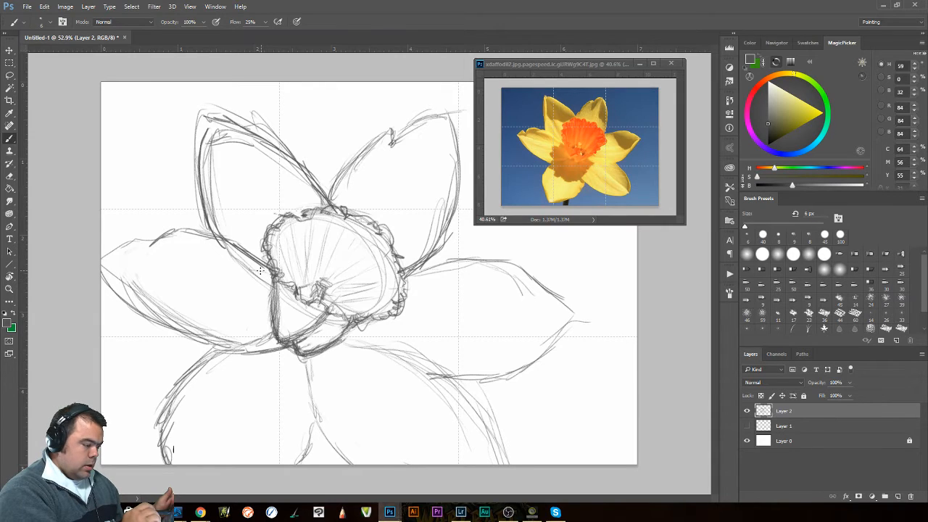
Lightly outline the trumpet's ruffled shadow across the left and lower petals and add fold lines inside the right petal.
{"action": "mouse_move", "coordinate": [260, 270]}
{"action": "left_mouse_down"}
{"action": "mouse_move", "coordinate": [232, 332]}
{"action": "mouse_move", "coordinate": [233, 301]}
{"action": "mouse_move", "coordinate": [215, 345]}
{"action": "mouse_move", "coordinate": [230, 364]}
{"action": "mouse_move", "coordinate": [228, 385]}
{"action": "mouse_move", "coordinate": [231, 375]}
{"action": "mouse_move", "coordinate": [282, 409]}
{"action": "mouse_move", "coordinate": [272, 404]}
{"action": "mouse_move", "coordinate": [341, 387]}
{"action": "left_mouse_up"}
{"action": "mouse_move", "coordinate": [338, 348]}
{"action": "left_mouse_down"}
{"action": "mouse_move", "coordinate": [347, 383]}
{"action": "mouse_move", "coordinate": [332, 394]}
{"action": "mouse_move", "coordinate": [352, 368]}
{"action": "mouse_move", "coordinate": [333, 395]}
{"action": "left_mouse_up"}
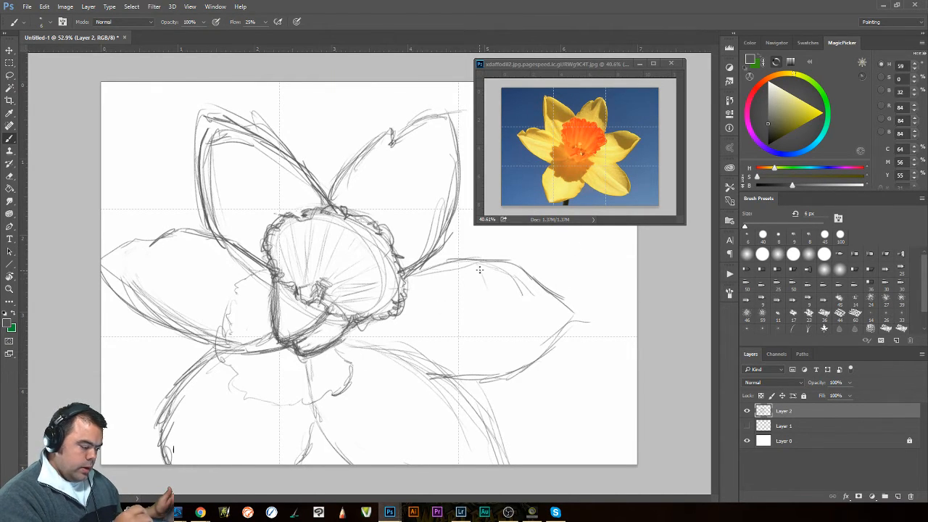
{"action": "mouse_move", "coordinate": [508, 326]}
{"action": "left_mouse_down"}
{"action": "mouse_move", "coordinate": [575, 319]}
{"action": "mouse_move", "coordinate": [526, 317]}
{"action": "left_mouse_up"}
{"action": "left_click_drag", "start_coordinate": [480, 269], "coordinate": [500, 320]}
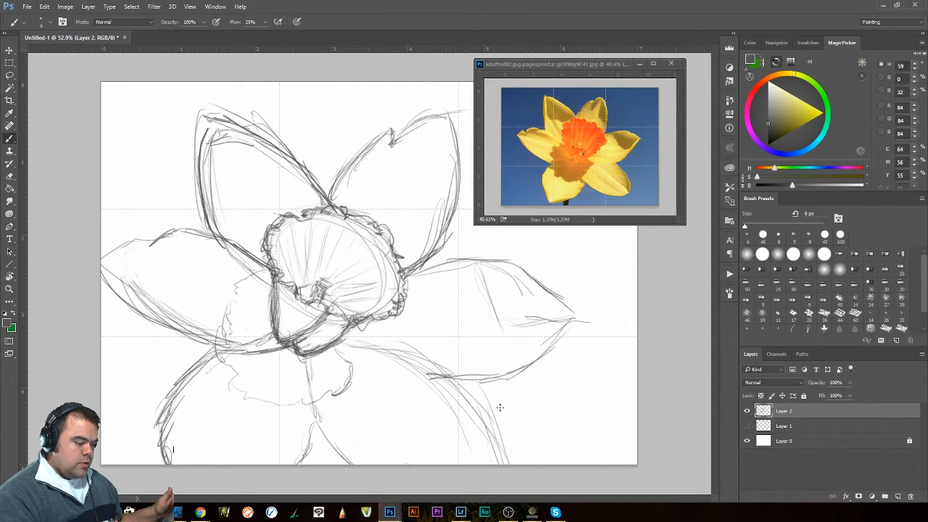
Darken the lower-right petal's outer edge from the trumpet's base to the canvas's bottom edge.
{"action": "mouse_move", "coordinate": [342, 346]}
{"action": "left_mouse_down"}
{"action": "mouse_move", "coordinate": [425, 361]}
{"action": "mouse_move", "coordinate": [465, 384]}
{"action": "mouse_move", "coordinate": [506, 468]}
{"action": "left_mouse_up"}
{"action": "left_click_drag", "start_coordinate": [456, 384], "coordinate": [510, 471]}
{"action": "left_click_drag", "start_coordinate": [458, 382], "coordinate": [498, 472]}
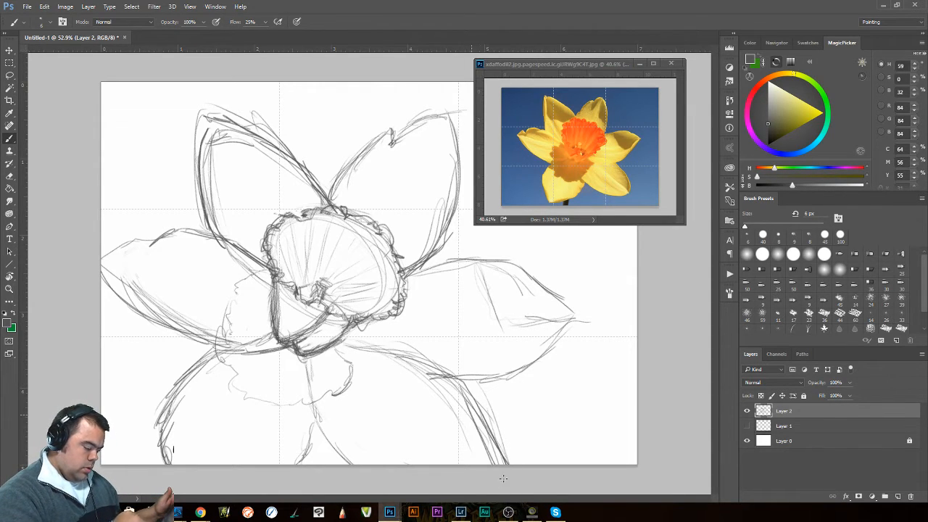
{"action": "left_click_drag", "start_coordinate": [467, 407], "coordinate": [492, 465]}
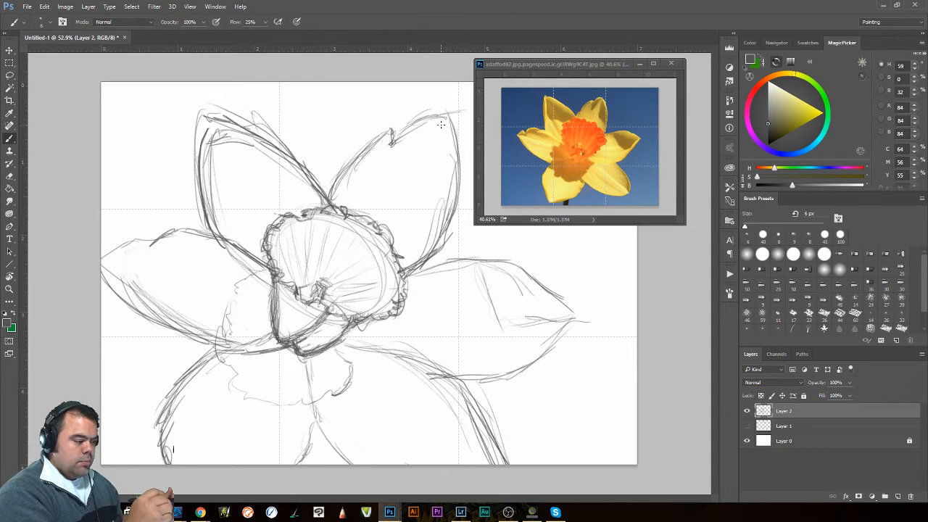
Add interior fold and shadow lines to the two upper petals and a folded edge at the left petal's tip.
{"action": "mouse_move", "coordinate": [434, 139]}
{"action": "left_mouse_down"}
{"action": "mouse_move", "coordinate": [418, 191]}
{"action": "mouse_move", "coordinate": [439, 221]}
{"action": "left_mouse_up"}
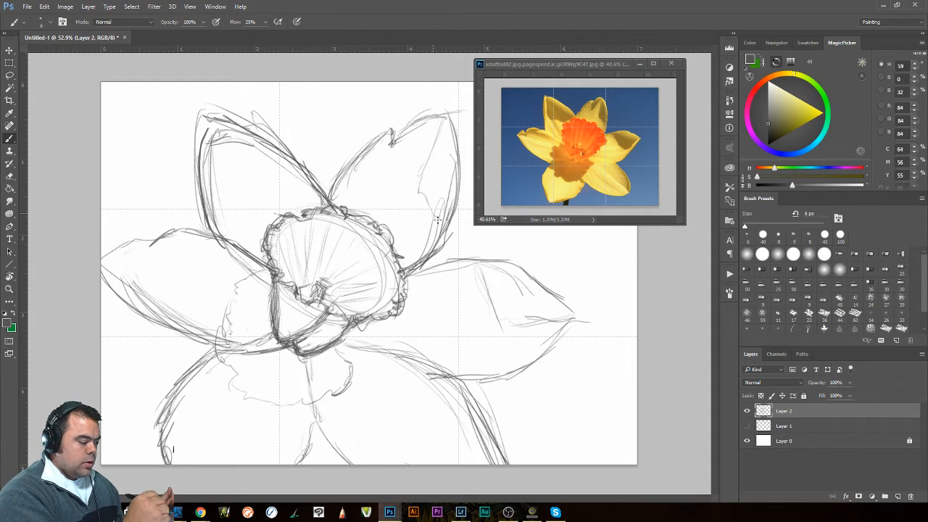
{"action": "left_click_drag", "start_coordinate": [444, 116], "coordinate": [428, 157]}
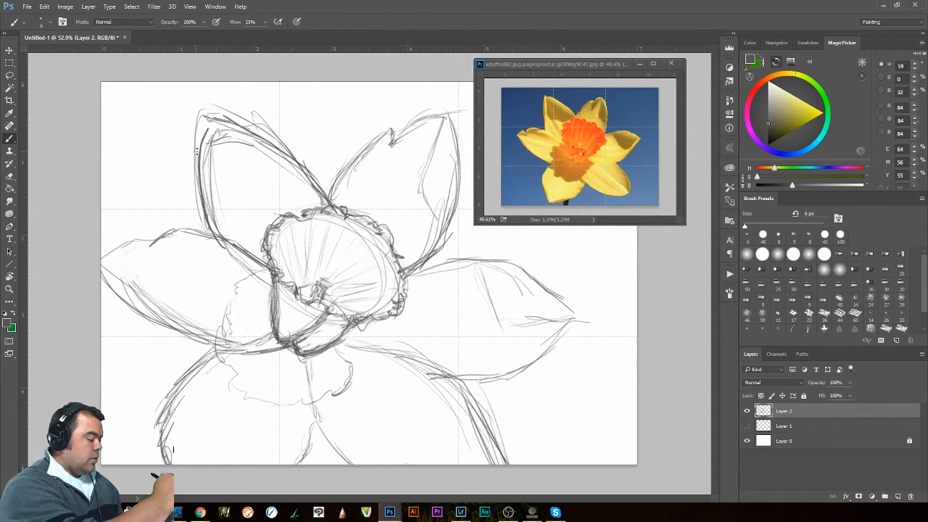
{"action": "mouse_move", "coordinate": [209, 153]}
{"action": "left_mouse_down"}
{"action": "mouse_move", "coordinate": [233, 186]}
{"action": "mouse_move", "coordinate": [312, 178]}
{"action": "mouse_move", "coordinate": [279, 187]}
{"action": "left_mouse_up"}
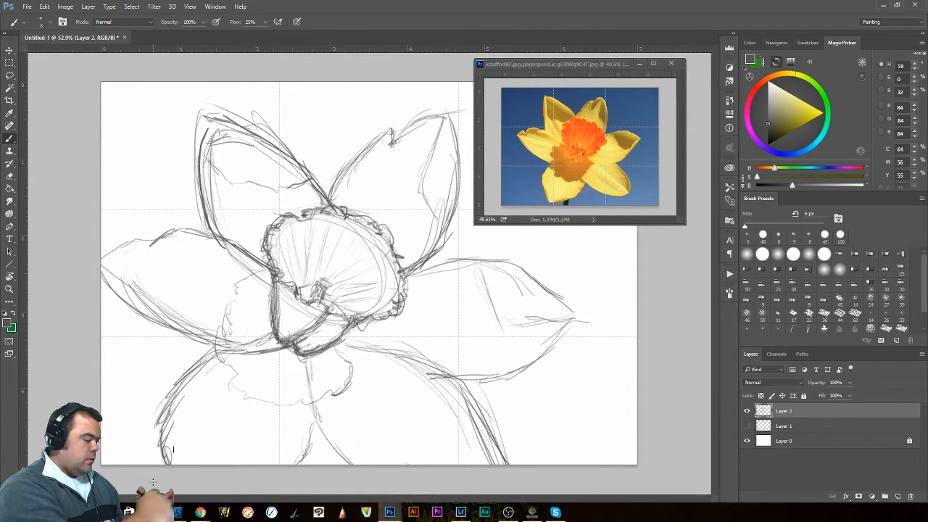
{"action": "mouse_move", "coordinate": [103, 261]}
{"action": "left_mouse_down"}
{"action": "mouse_move", "coordinate": [156, 259]}
{"action": "mouse_move", "coordinate": [191, 241]}
{"action": "mouse_move", "coordinate": [101, 269]}
{"action": "left_mouse_up"}
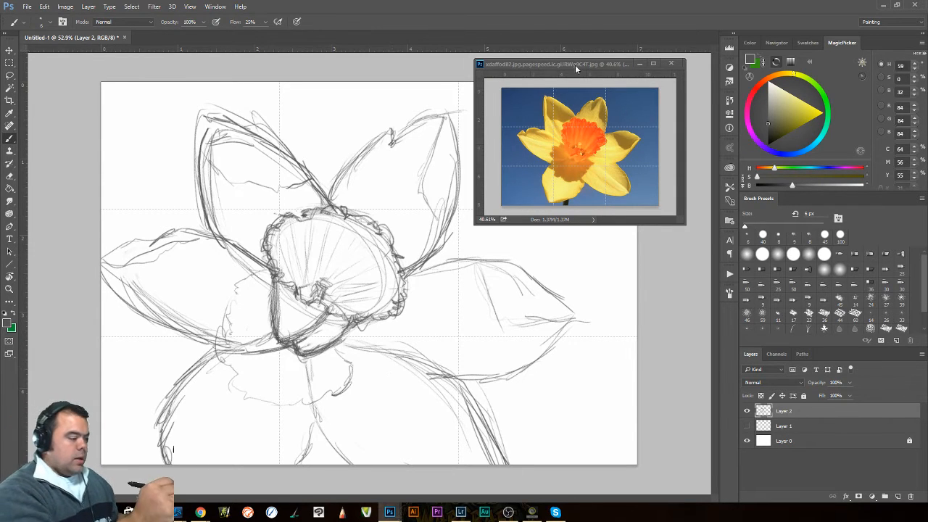
Move the reference photo window off the canvas and darken the upper-right petal's right edge from its tip to the trumpet.
{"action": "left_click_drag", "start_coordinate": [575, 64], "coordinate": [776, 22]}
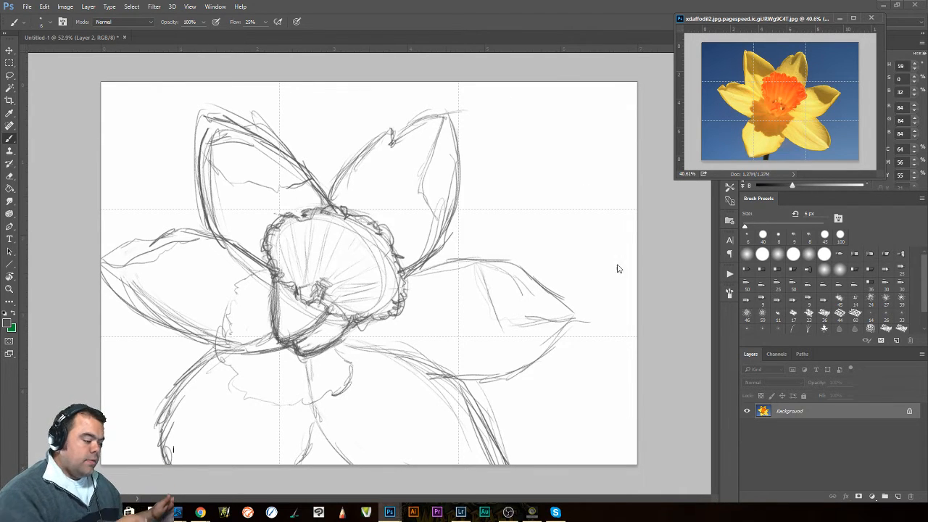
{"action": "left_click", "coordinate": [447, 124]}
{"action": "mouse_move", "coordinate": [453, 133]}
{"action": "left_mouse_down"}
{"action": "mouse_move", "coordinate": [446, 250]}
{"action": "mouse_move", "coordinate": [418, 275]}
{"action": "left_mouse_up"}
{"action": "left_click_drag", "start_coordinate": [445, 220], "coordinate": [411, 274]}
{"action": "left_click_drag", "start_coordinate": [440, 108], "coordinate": [448, 220]}
Darken the right petal's outline and the lower-right petal's upper edge, and erase stray construction lines inside the petals.
{"action": "mouse_move", "coordinate": [407, 273]}
{"action": "left_mouse_down"}
{"action": "mouse_move", "coordinate": [487, 259]}
{"action": "mouse_move", "coordinate": [571, 309]}
{"action": "mouse_move", "coordinate": [568, 331]}
{"action": "mouse_move", "coordinate": [522, 370]}
{"action": "mouse_move", "coordinate": [423, 375]}
{"action": "mouse_move", "coordinate": [489, 377]}
{"action": "left_mouse_up"}
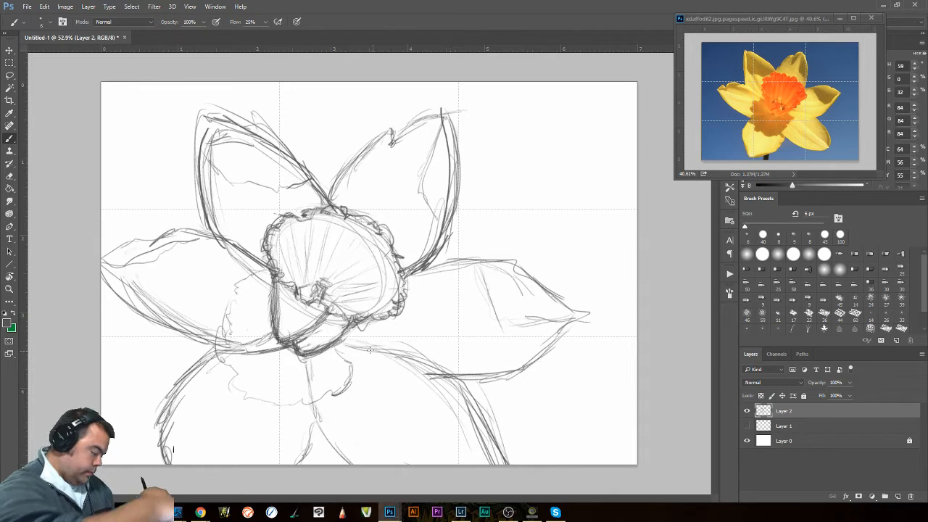
{"action": "mouse_move", "coordinate": [338, 344]}
{"action": "left_mouse_down"}
{"action": "mouse_move", "coordinate": [429, 353]}
{"action": "mouse_move", "coordinate": [397, 350]}
{"action": "mouse_move", "coordinate": [468, 385]}
{"action": "mouse_move", "coordinate": [499, 451]}
{"action": "left_mouse_up"}
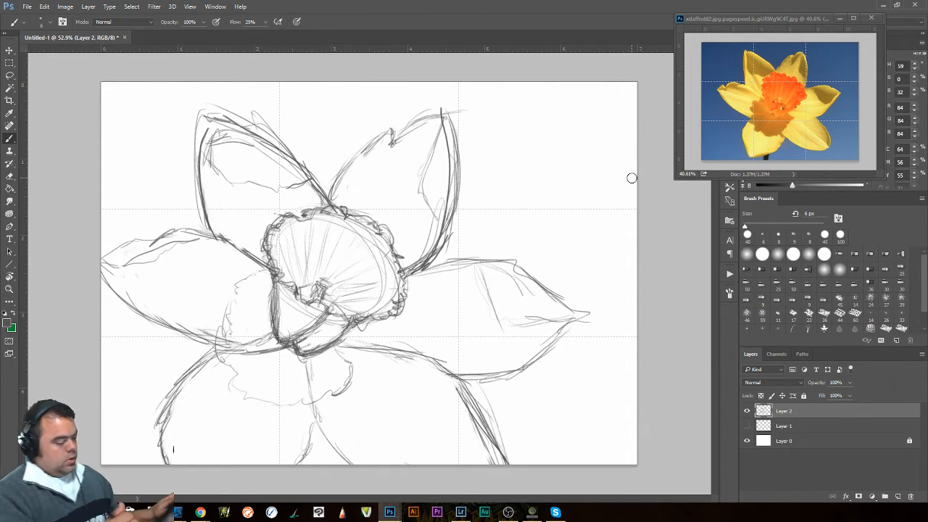
Clean up the stray lines inside the trumpet's lower-left area and redraw the left rim down toward its lower lip.
{"action": "mouse_move", "coordinate": [445, 113]}
{"action": "left_mouse_down"}
{"action": "mouse_move", "coordinate": [448, 245]}
{"action": "mouse_move", "coordinate": [414, 278]}
{"action": "left_mouse_up"}
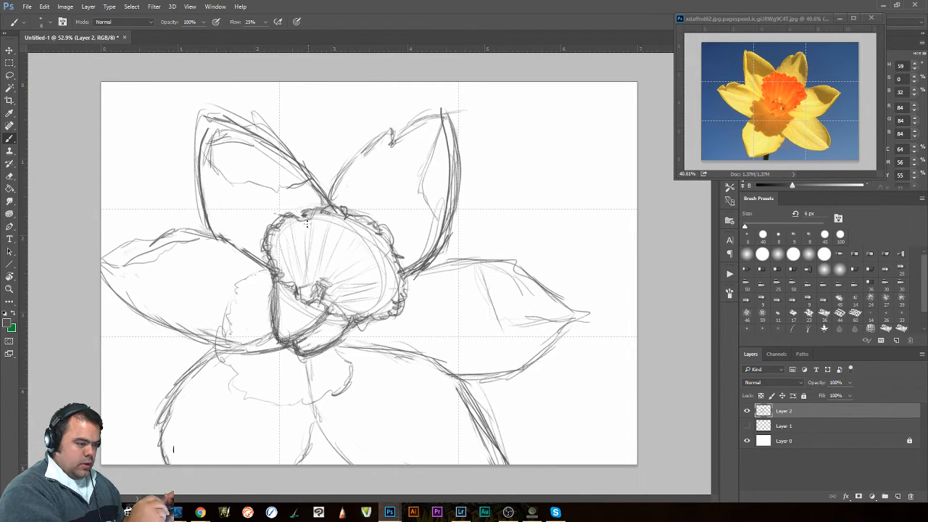
{"action": "right_click", "coordinate": [270, 261]}
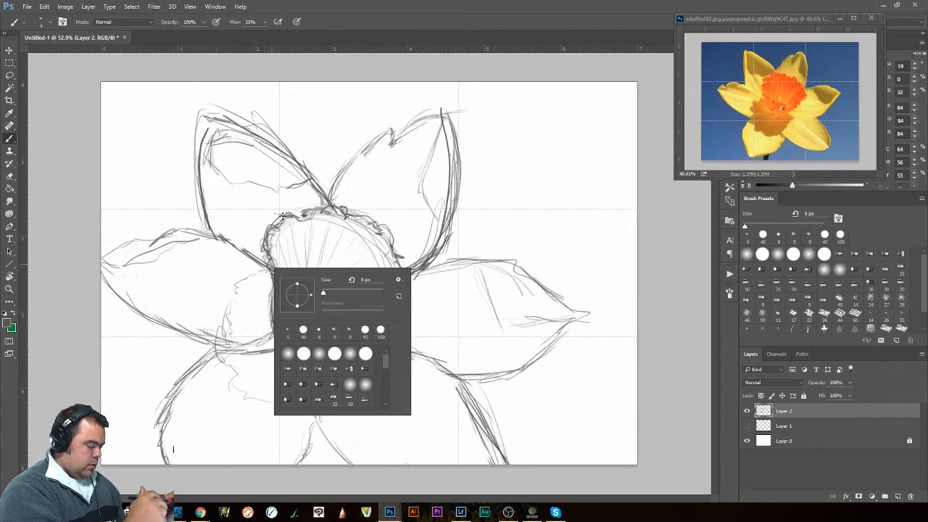
{"action": "left_click", "coordinate": [267, 245]}
{"action": "mouse_move", "coordinate": [270, 254]}
{"action": "left_mouse_down"}
{"action": "mouse_move", "coordinate": [270, 285]}
{"action": "mouse_move", "coordinate": [299, 310]}
{"action": "left_mouse_up"}
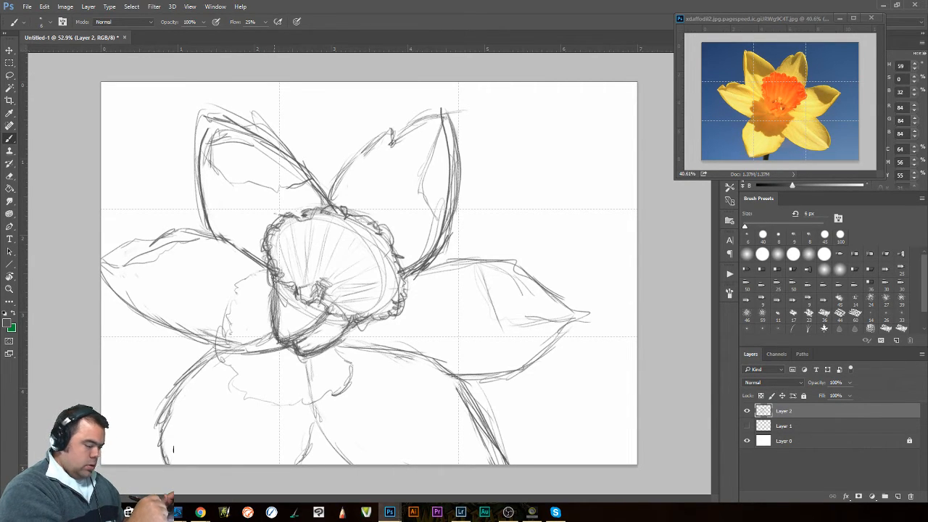
{"action": "mouse_move", "coordinate": [265, 256]}
{"action": "left_mouse_down"}
{"action": "mouse_move", "coordinate": [294, 312]}
{"action": "mouse_move", "coordinate": [313, 325]}
{"action": "mouse_move", "coordinate": [377, 316]}
{"action": "mouse_move", "coordinate": [336, 323]}
{"action": "mouse_move", "coordinate": [286, 296]}
{"action": "mouse_move", "coordinate": [279, 266]}
{"action": "mouse_move", "coordinate": [293, 291]}
{"action": "mouse_move", "coordinate": [334, 314]}
{"action": "mouse_move", "coordinate": [330, 322]}
{"action": "mouse_move", "coordinate": [289, 277]}
{"action": "left_mouse_up"}
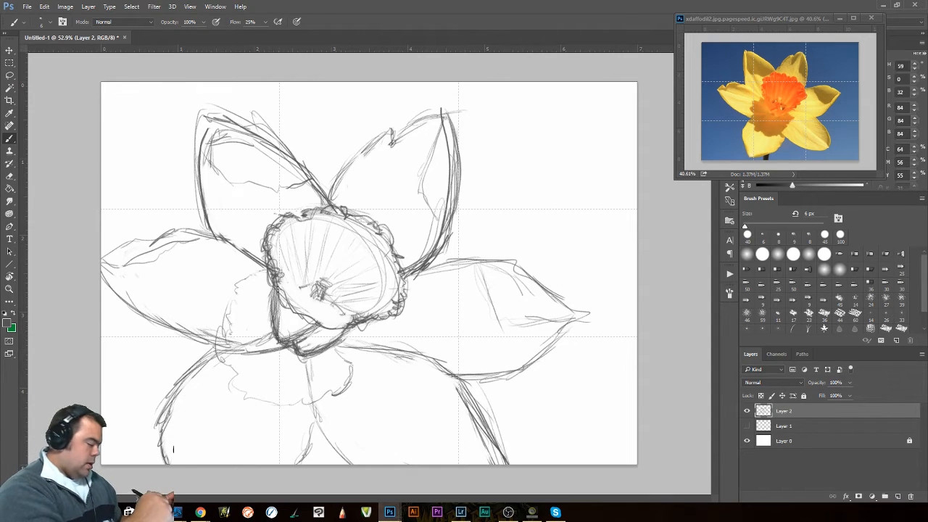
Redraw the trumpet's lower rim with a notch below the stamens and darken the lines around the notch.
{"action": "mouse_move", "coordinate": [287, 302]}
{"action": "left_mouse_down"}
{"action": "mouse_move", "coordinate": [334, 329]}
{"action": "mouse_move", "coordinate": [352, 319]}
{"action": "left_mouse_up"}
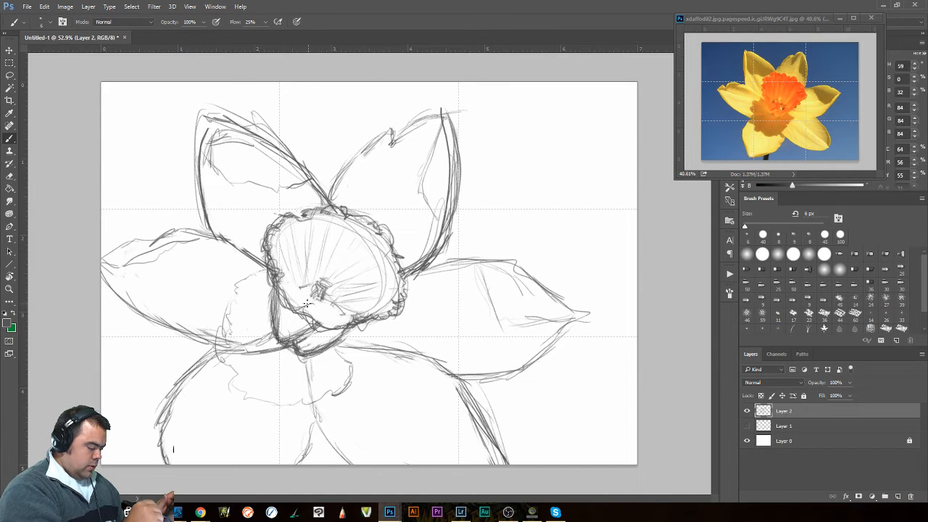
{"action": "mouse_move", "coordinate": [317, 306]}
{"action": "left_mouse_down"}
{"action": "mouse_move", "coordinate": [323, 326]}
{"action": "mouse_move", "coordinate": [336, 330]}
{"action": "mouse_move", "coordinate": [319, 316]}
{"action": "mouse_move", "coordinate": [302, 317]}
{"action": "mouse_move", "coordinate": [315, 324]}
{"action": "left_mouse_up"}
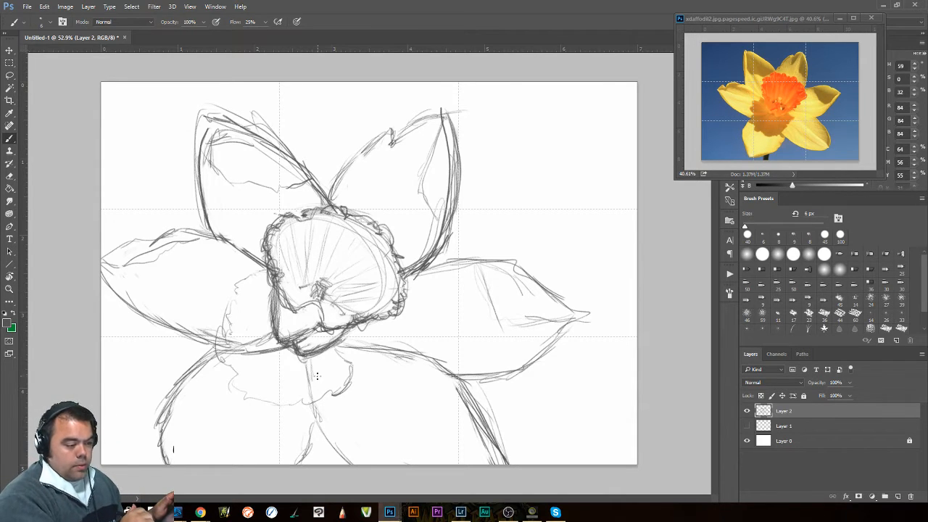
{"action": "left_click_drag", "start_coordinate": [310, 307], "coordinate": [317, 327]}
{"action": "mouse_move", "coordinate": [320, 293]}
{"action": "left_mouse_down"}
{"action": "mouse_move", "coordinate": [323, 307]}
{"action": "mouse_move", "coordinate": [285, 282]}
{"action": "left_mouse_up"}
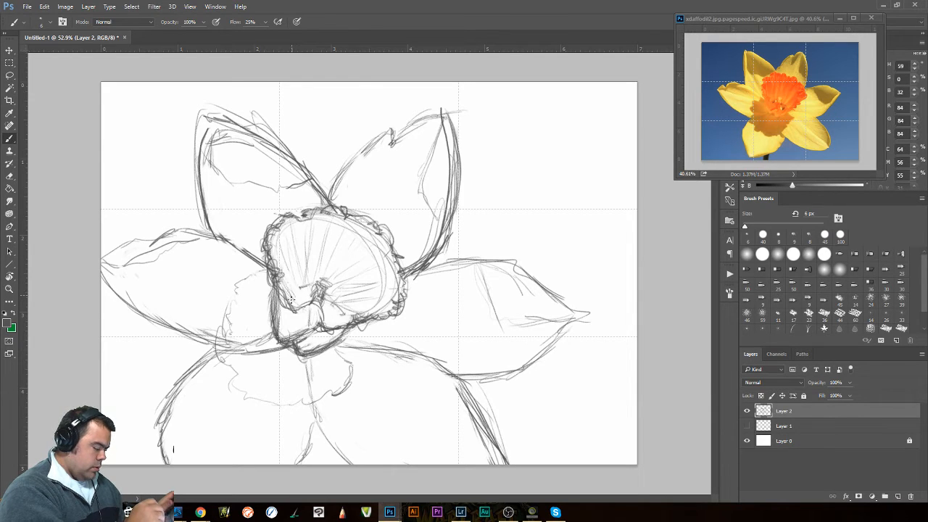
{"action": "left_click_drag", "start_coordinate": [327, 315], "coordinate": [353, 322]}
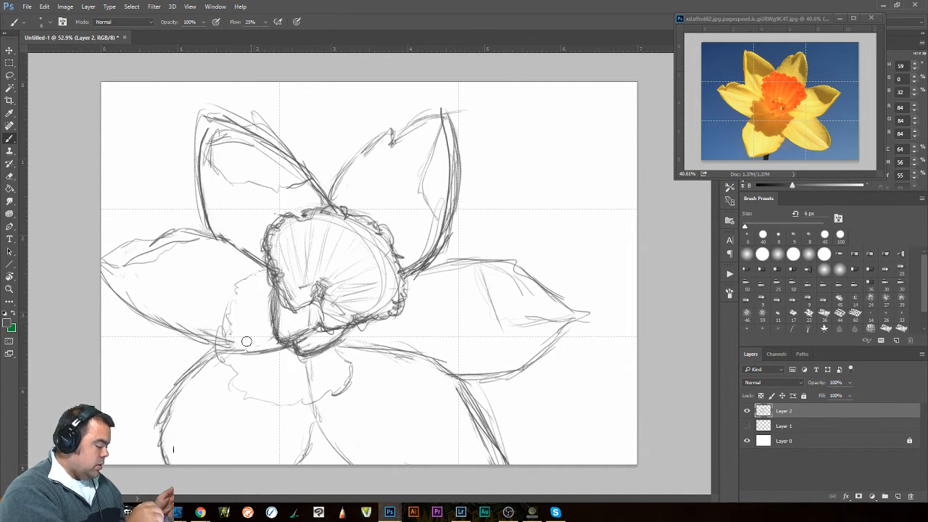
Erase stray construction lines beside the trumpet's base and darken the outline of its cast shadow on the left and lower petals.
{"action": "left_click_drag", "start_coordinate": [246, 341], "coordinate": [251, 342]}
{"action": "mouse_move", "coordinate": [267, 272]}
{"action": "left_mouse_down"}
{"action": "mouse_move", "coordinate": [237, 286]}
{"action": "mouse_move", "coordinate": [220, 332]}
{"action": "mouse_move", "coordinate": [226, 364]}
{"action": "mouse_move", "coordinate": [238, 372]}
{"action": "mouse_move", "coordinate": [250, 398]}
{"action": "left_mouse_up"}
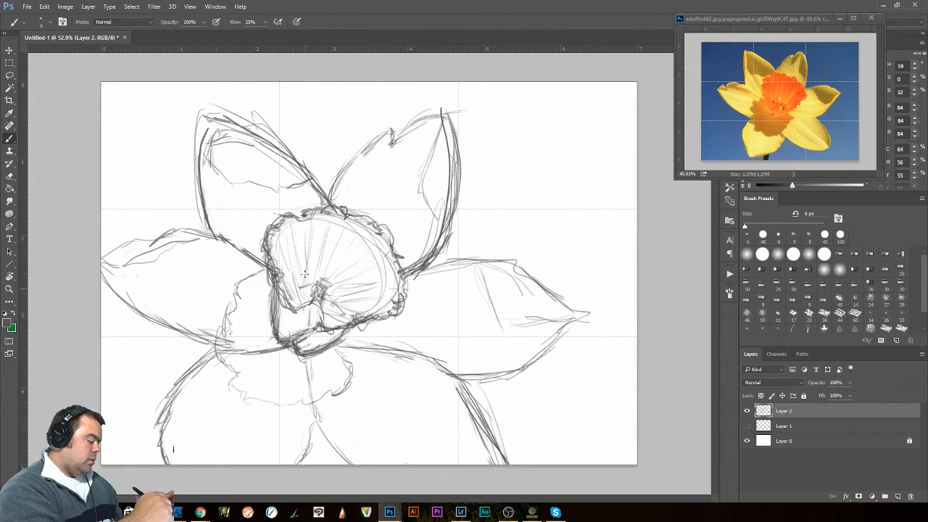
{"action": "left_click_drag", "start_coordinate": [322, 304], "coordinate": [345, 334]}
{"action": "left_click_drag", "start_coordinate": [438, 106], "coordinate": [453, 149]}
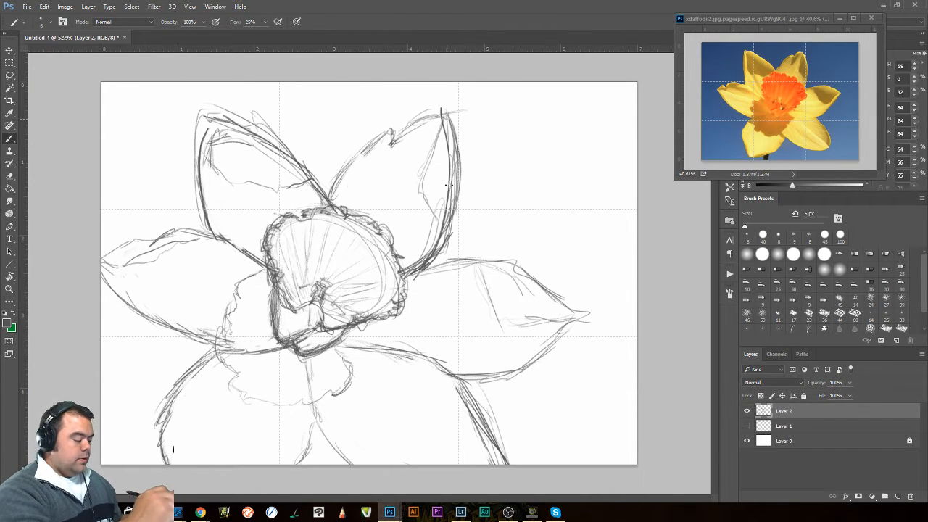
Darken the right petal's edges near its tip and erase the duplicate outer lines along the lower-right petal.
{"action": "mouse_move", "coordinate": [419, 278]}
{"action": "left_mouse_down"}
{"action": "mouse_move", "coordinate": [496, 263]}
{"action": "mouse_move", "coordinate": [582, 310]}
{"action": "mouse_move", "coordinate": [539, 349]}
{"action": "mouse_move", "coordinate": [473, 376]}
{"action": "mouse_move", "coordinate": [482, 377]}
{"action": "mouse_move", "coordinate": [440, 361]}
{"action": "mouse_move", "coordinate": [483, 440]}
{"action": "mouse_move", "coordinate": [490, 464]}
{"action": "left_mouse_up"}
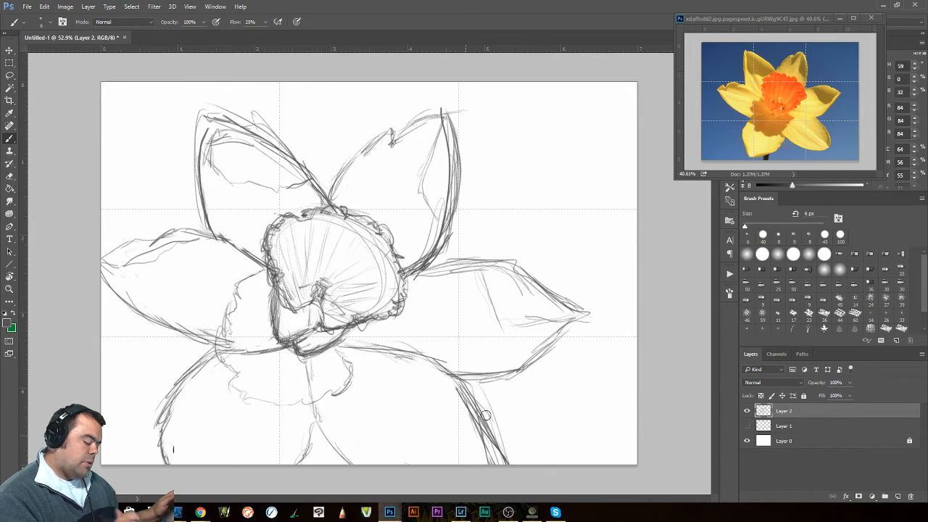
{"action": "left_click_drag", "start_coordinate": [498, 433], "coordinate": [495, 454]}
{"action": "left_click_drag", "start_coordinate": [483, 414], "coordinate": [495, 449]}
{"action": "left_click_drag", "start_coordinate": [474, 385], "coordinate": [477, 406]}
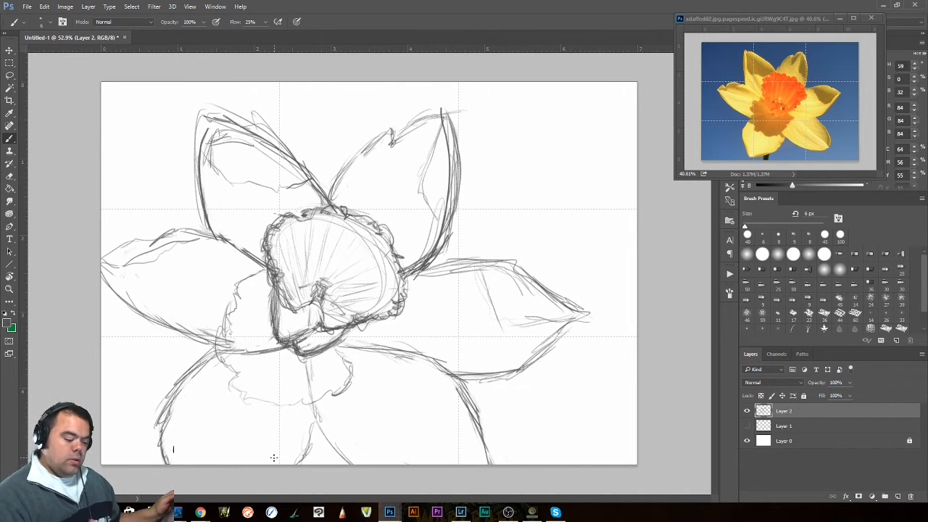
Add a new layer directly beneath Layer 2 and lower Layer 2's opacity to 21%.
{"action": "left_click", "coordinate": [897, 497]}
{"action": "left_click_drag", "start_coordinate": [790, 413], "coordinate": [791, 434]}
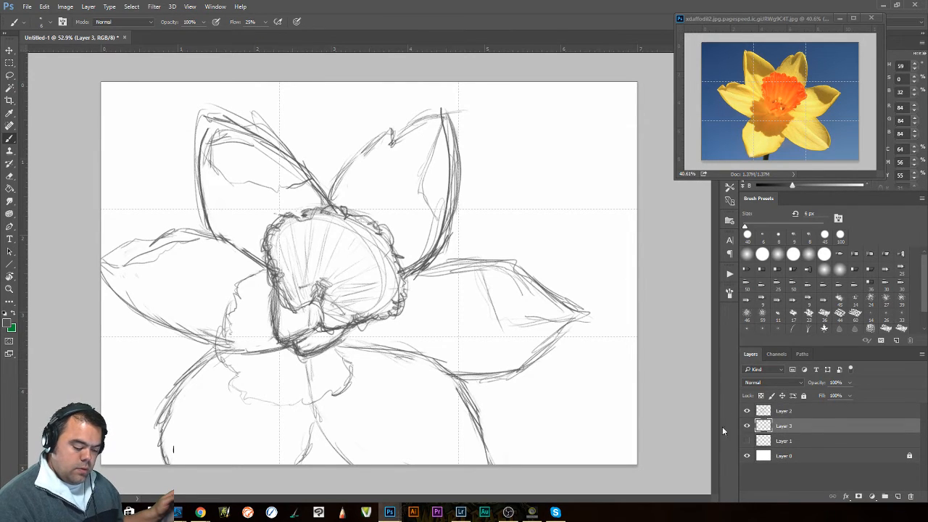
{"action": "left_click", "coordinate": [792, 412]}
{"action": "left_click", "coordinate": [849, 382]}
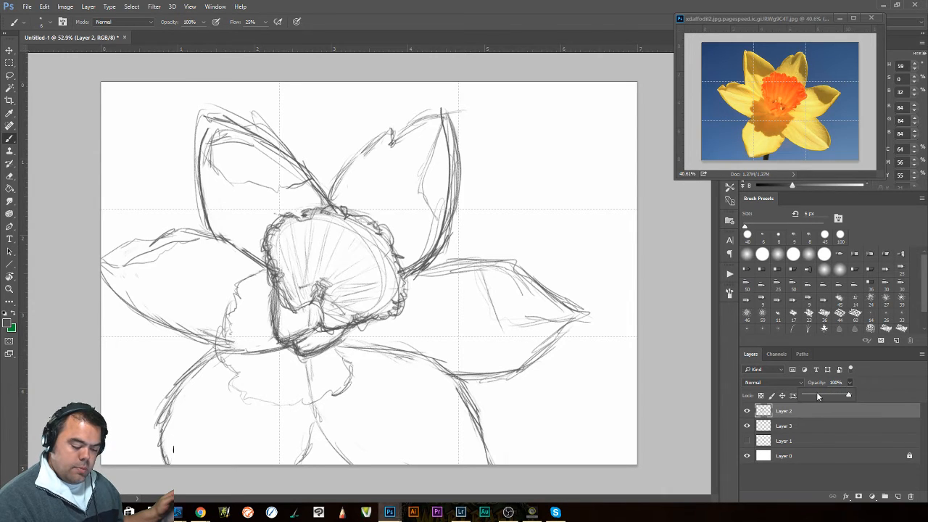
{"action": "left_click", "coordinate": [817, 395]}
{"action": "left_click_drag", "start_coordinate": [816, 395], "coordinate": [816, 397]}
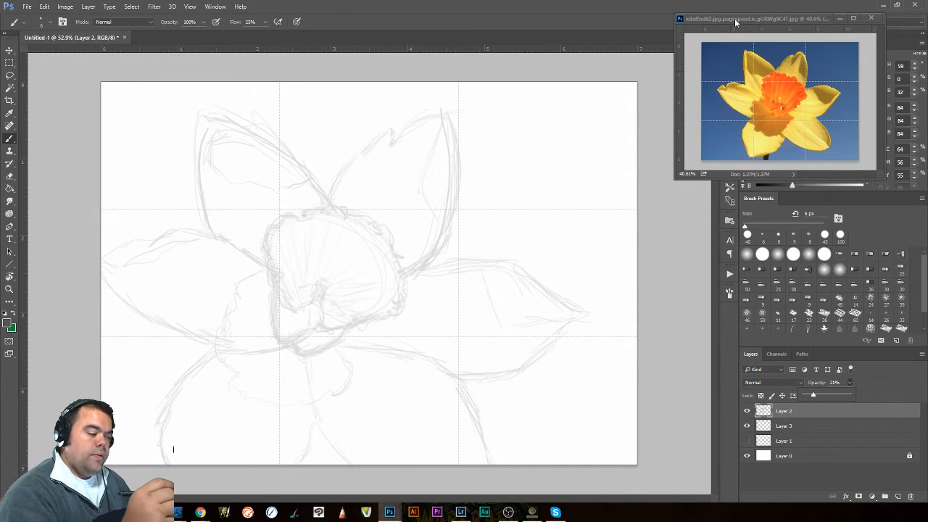
Move the reference photo over the canvas and sample its petal and shadow colours, finishing with the golden yellow of the lower petal.
{"action": "left_click_drag", "start_coordinate": [734, 18], "coordinate": [477, 89]}
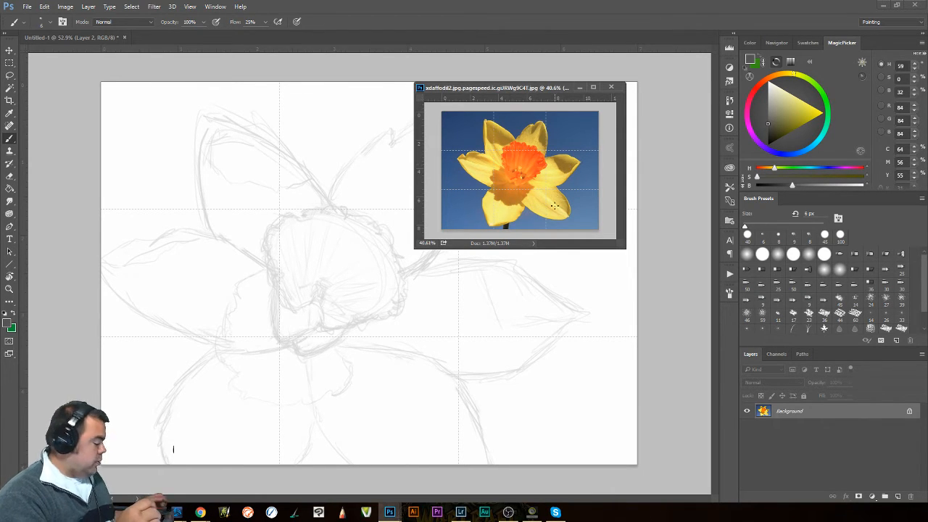
{"action": "key", "text": "alt"}
{"action": "left_click", "coordinate": [568, 166], "text": "alt"}
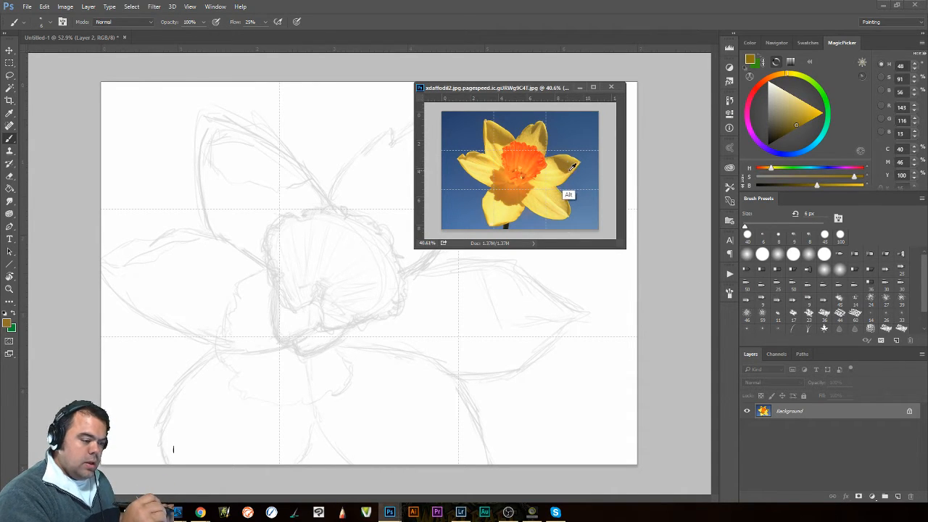
{"action": "left_click", "coordinate": [565, 165], "text": "alt"}
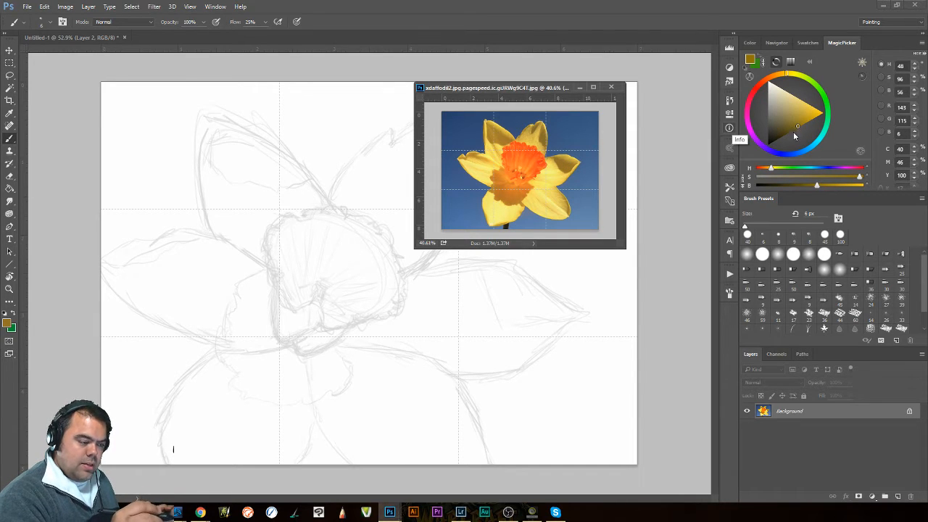
{"action": "left_click", "coordinate": [510, 209], "text": "alt"}
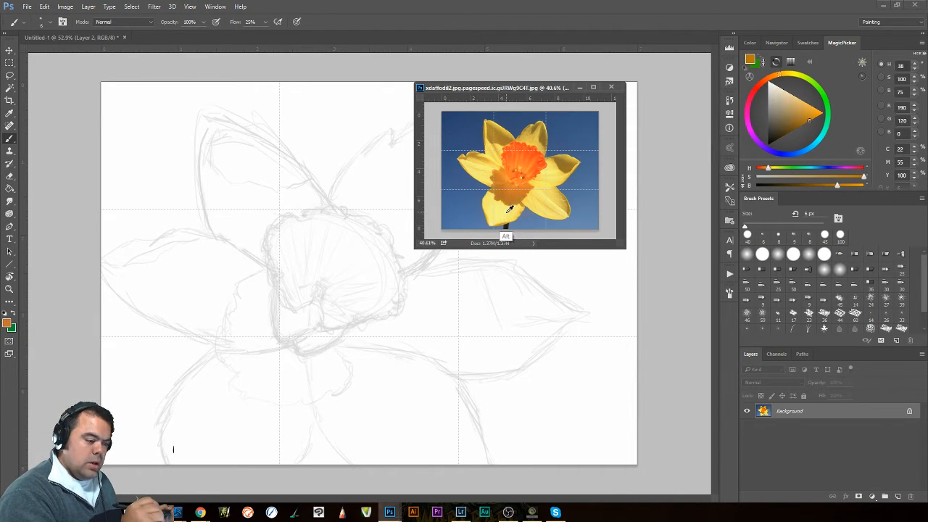
{"action": "left_click", "coordinate": [502, 166], "text": "alt"}
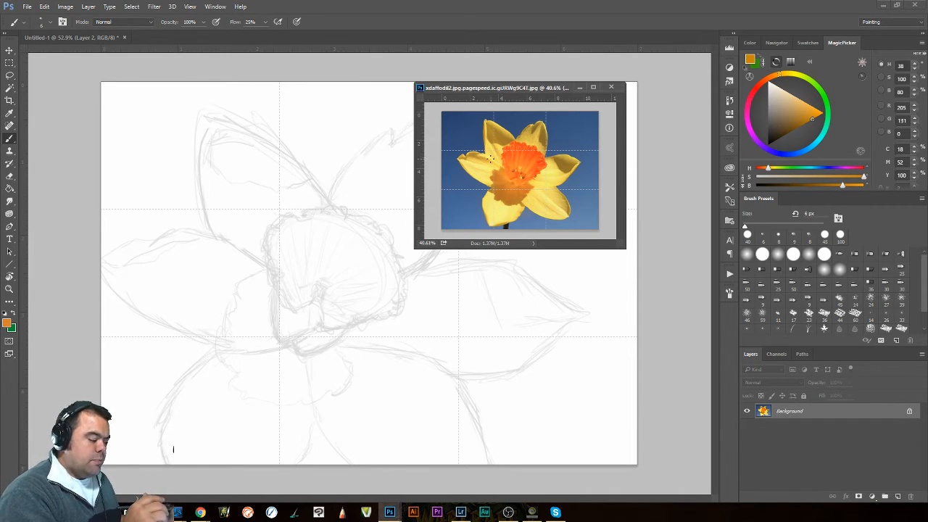
{"action": "left_click", "coordinate": [472, 161], "text": "alt"}
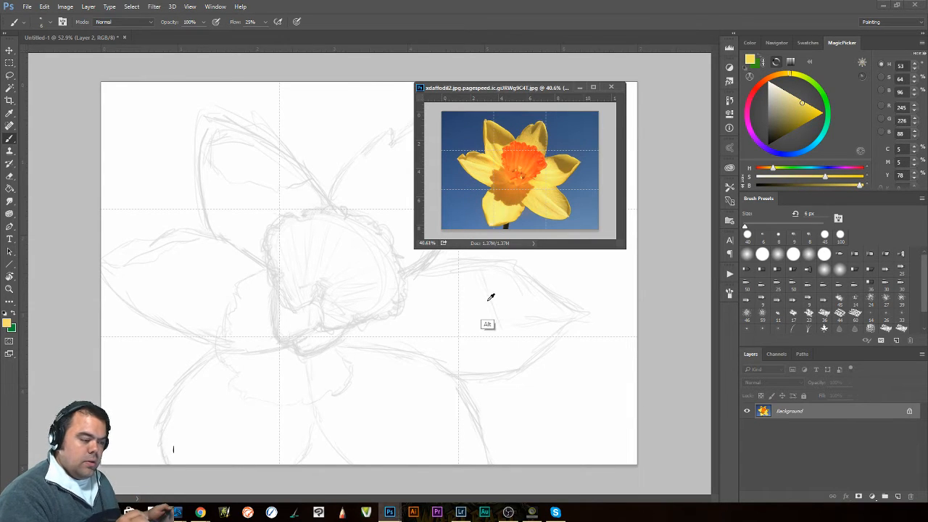
{"action": "left_click", "coordinate": [500, 214], "text": "alt"}
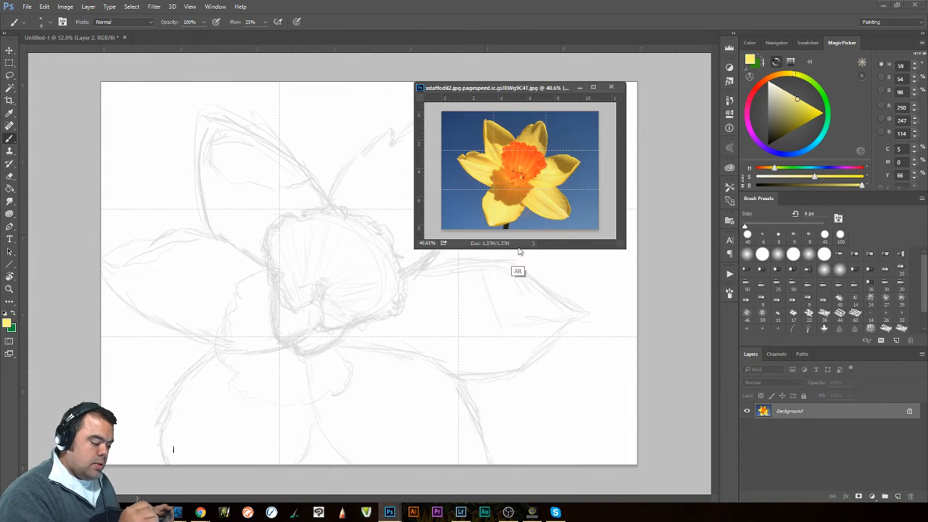
{"action": "left_click", "coordinate": [503, 222], "text": "alt"}
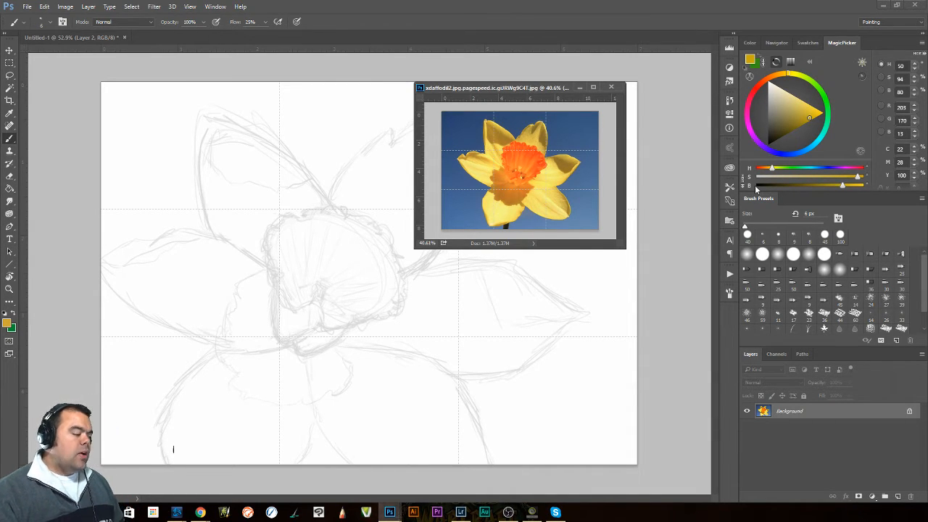
Move the reference photo to the canvas's upper-right corner and add a new layer above Layer 2 in the sketch document.
{"action": "left_click_drag", "start_coordinate": [542, 87], "coordinate": [604, 16]}
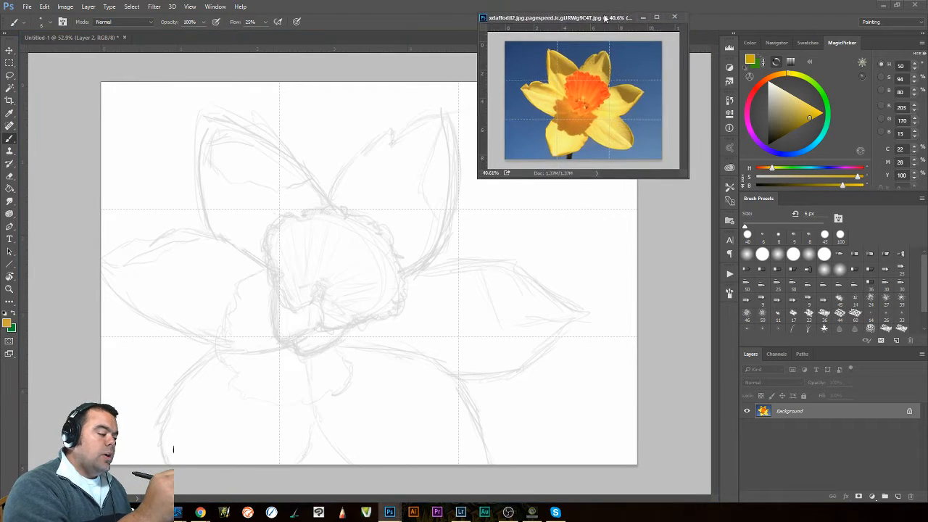
{"action": "left_click", "coordinate": [661, 267]}
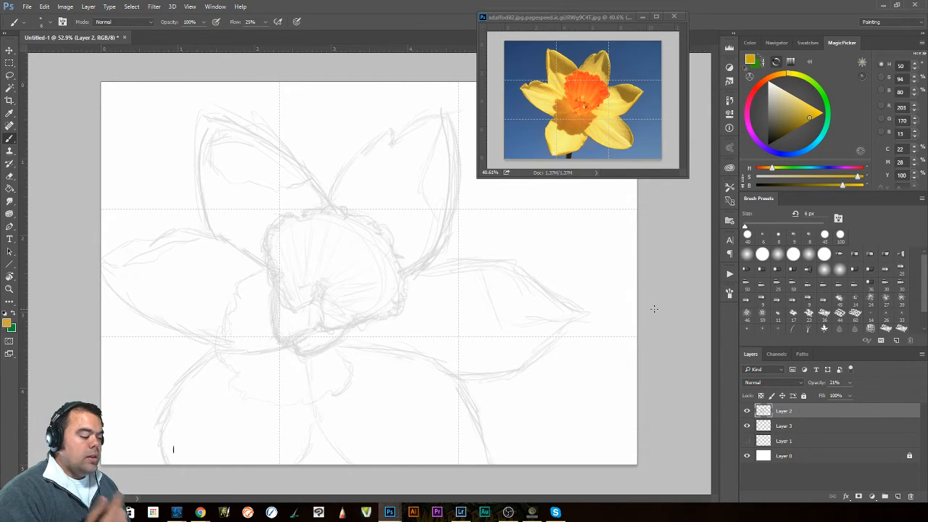
{"action": "left_click", "coordinate": [898, 496]}
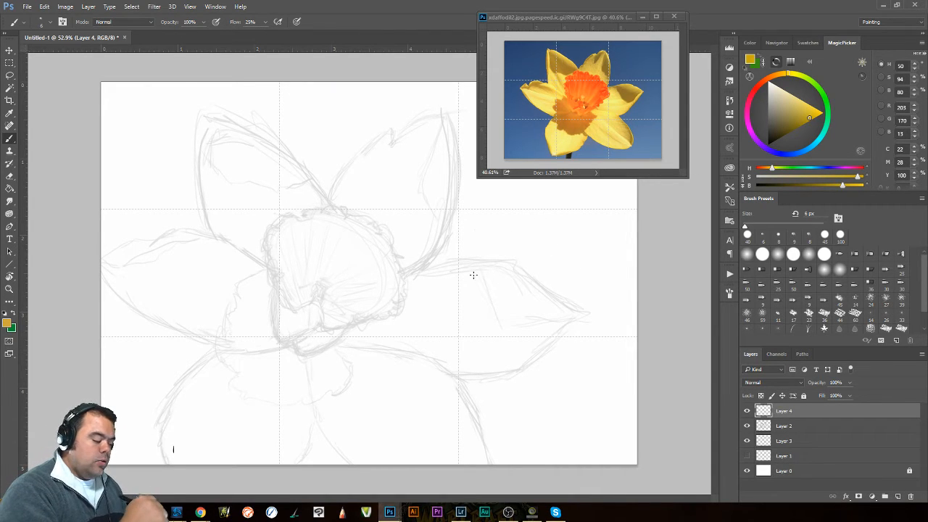
Sketch a golden outline with vertical sides and angled, raised top and bottom edges over the right petal.
{"action": "left_click_drag", "start_coordinate": [476, 294], "coordinate": [477, 250]}
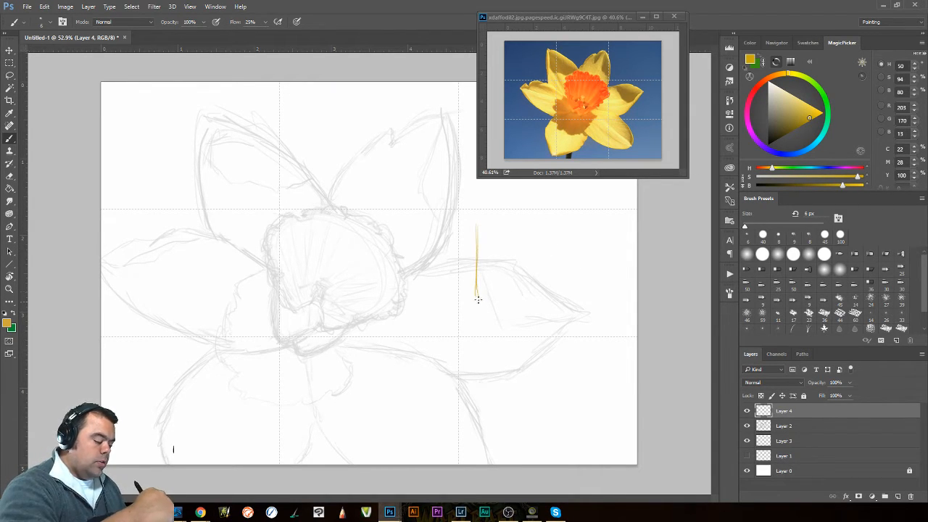
{"action": "left_click_drag", "start_coordinate": [510, 281], "coordinate": [477, 295]}
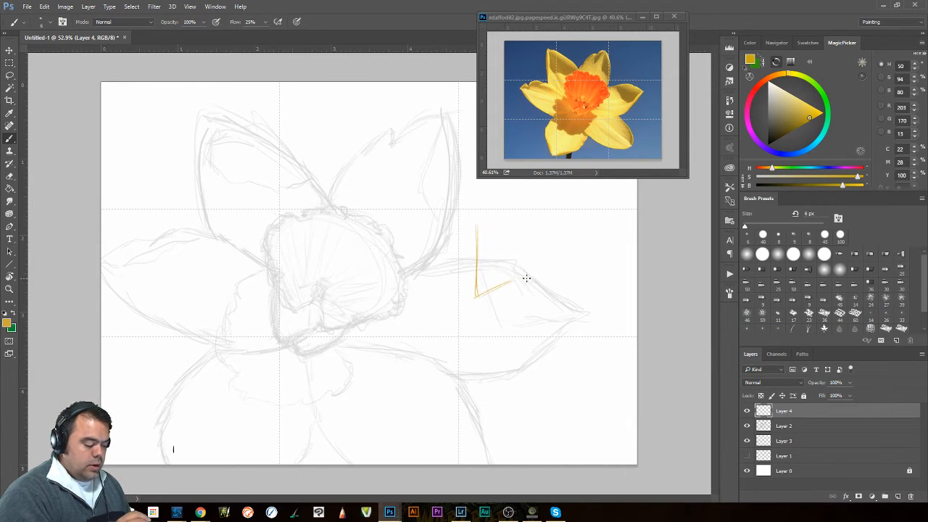
{"action": "mouse_move", "coordinate": [526, 277]}
{"action": "left_mouse_down"}
{"action": "mouse_move", "coordinate": [609, 299]}
{"action": "mouse_move", "coordinate": [611, 231]}
{"action": "left_mouse_up"}
{"action": "mouse_move", "coordinate": [475, 226]}
{"action": "left_mouse_down"}
{"action": "mouse_move", "coordinate": [508, 196]}
{"action": "mouse_move", "coordinate": [587, 193]}
{"action": "mouse_move", "coordinate": [567, 195]}
{"action": "mouse_move", "coordinate": [613, 233]}
{"action": "left_mouse_up"}
{"action": "left_click_drag", "start_coordinate": [569, 197], "coordinate": [604, 230]}
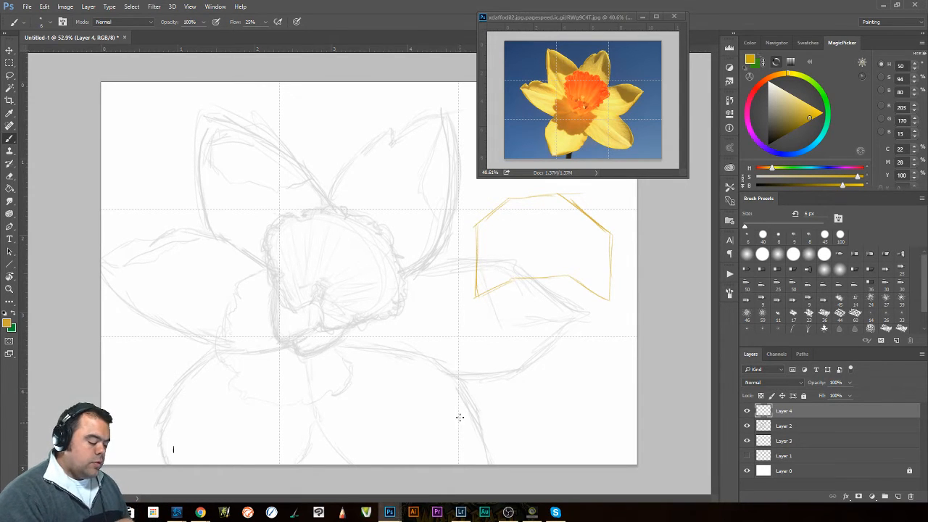
Sketch a second golden form below the first, with a shorter middle panel and two side panels flaring outward.
{"action": "left_click_drag", "start_coordinate": [476, 336], "coordinate": [480, 436]}
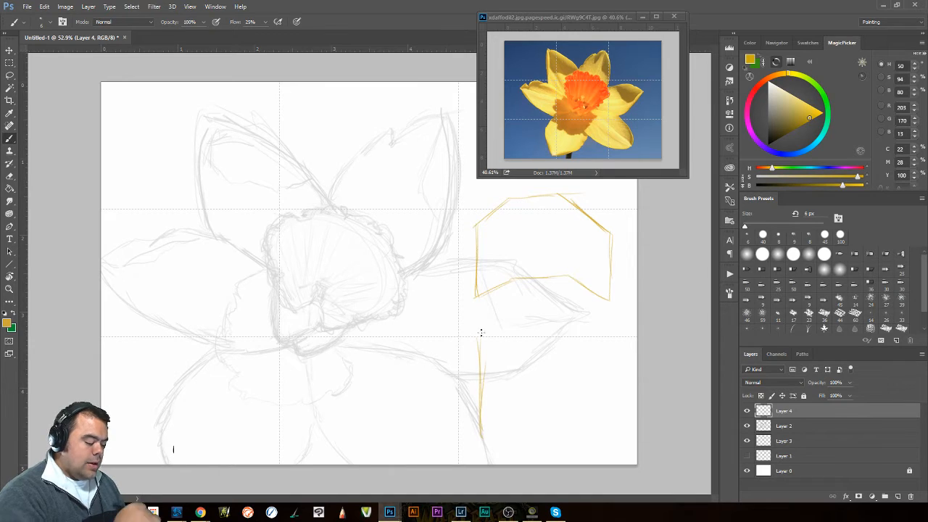
{"action": "left_click_drag", "start_coordinate": [479, 338], "coordinate": [534, 359]}
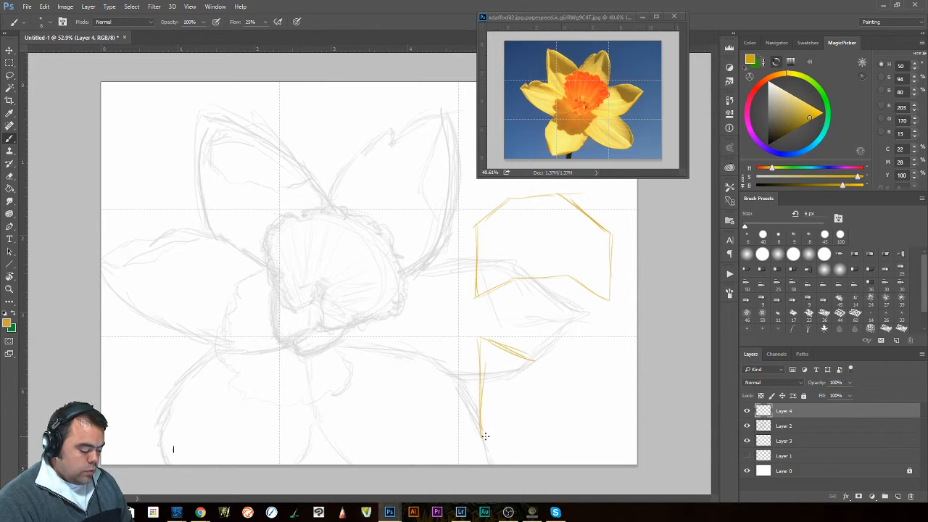
{"action": "left_click_drag", "start_coordinate": [482, 437], "coordinate": [533, 411]}
{"action": "left_click_drag", "start_coordinate": [533, 360], "coordinate": [534, 417]}
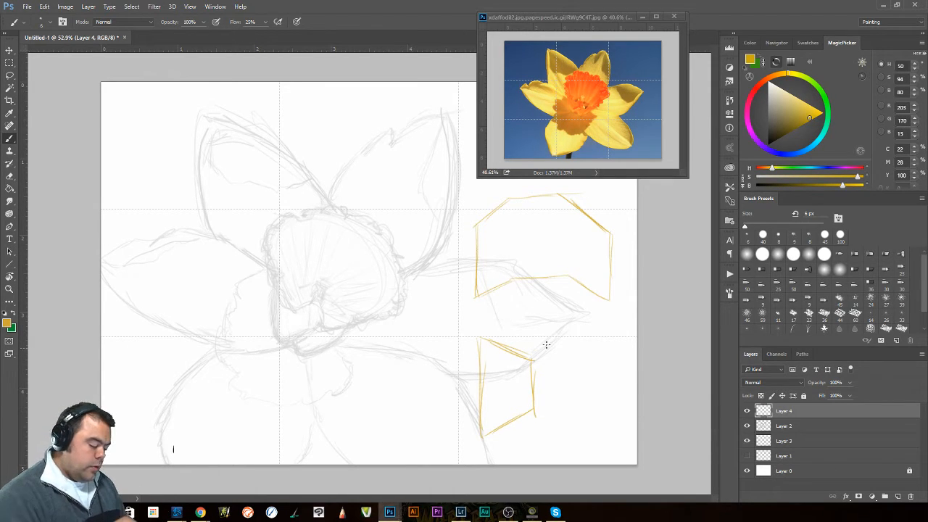
{"action": "left_click_drag", "start_coordinate": [533, 360], "coordinate": [572, 359]}
{"action": "left_click_drag", "start_coordinate": [533, 407], "coordinate": [574, 405]}
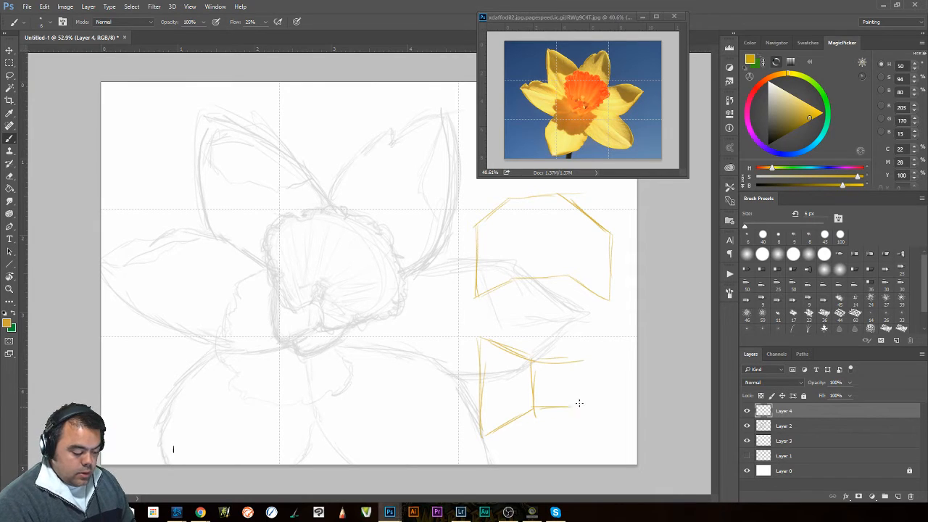
{"action": "left_click_drag", "start_coordinate": [581, 360], "coordinate": [609, 341]}
{"action": "left_click_drag", "start_coordinate": [568, 407], "coordinate": [621, 429]}
{"action": "left_click_drag", "start_coordinate": [605, 340], "coordinate": [614, 435]}
{"action": "left_click_drag", "start_coordinate": [578, 355], "coordinate": [577, 419]}
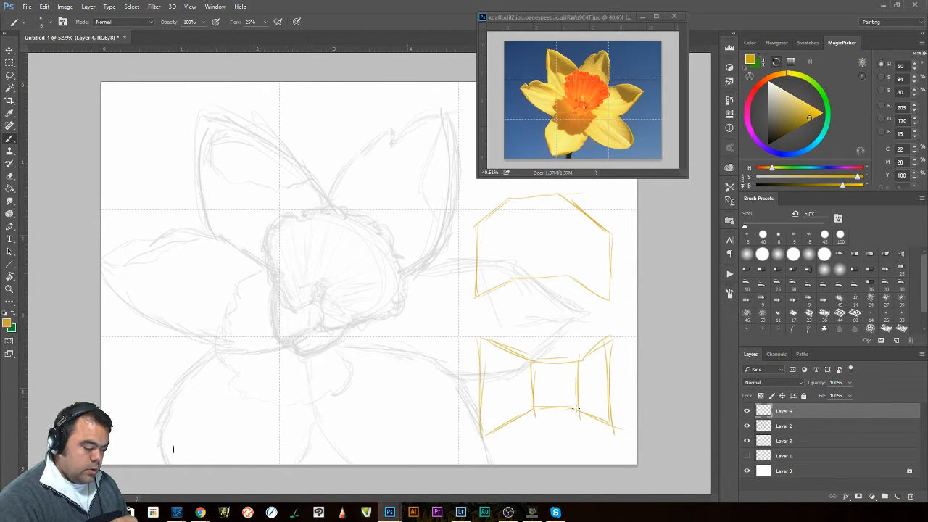
Divide the upper golden outline into three panels with two vertical lines.
{"action": "left_click_drag", "start_coordinate": [511, 204], "coordinate": [513, 291]}
{"action": "left_click_drag", "start_coordinate": [565, 199], "coordinate": [565, 280]}
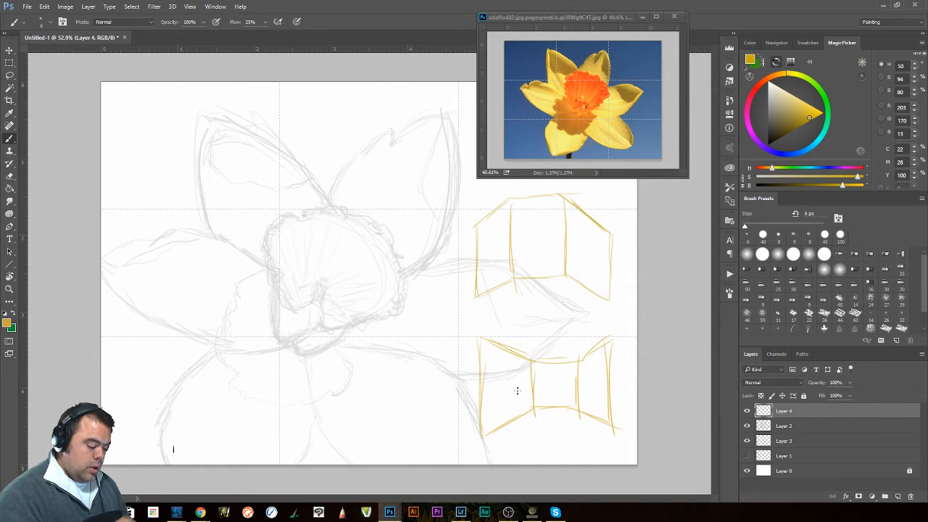
Draw an arrow aimed at the lower golden form's middle panel and thicken the form's outer vertical edges.
{"action": "left_click_drag", "start_coordinate": [535, 448], "coordinate": [551, 421]}
{"action": "left_click_drag", "start_coordinate": [548, 421], "coordinate": [548, 446]}
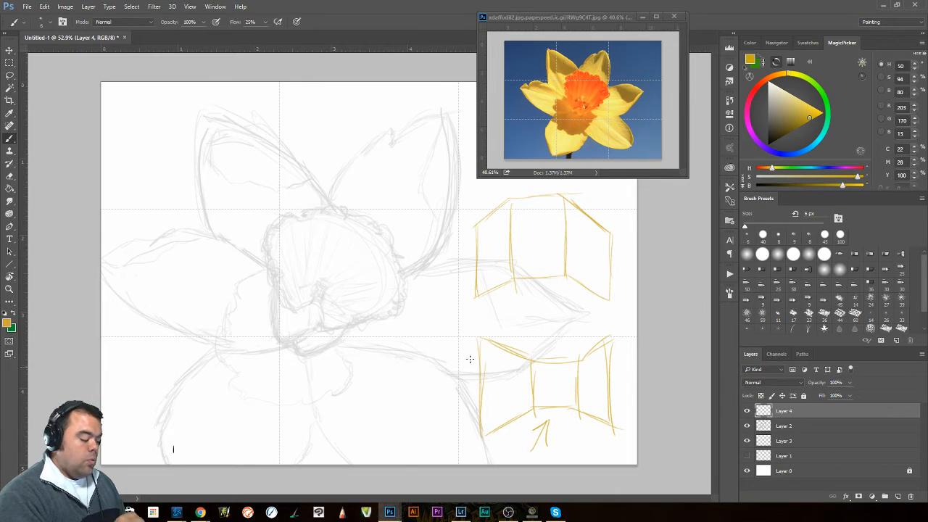
{"action": "left_click_drag", "start_coordinate": [477, 339], "coordinate": [479, 442]}
{"action": "left_click_drag", "start_coordinate": [614, 339], "coordinate": [615, 410]}
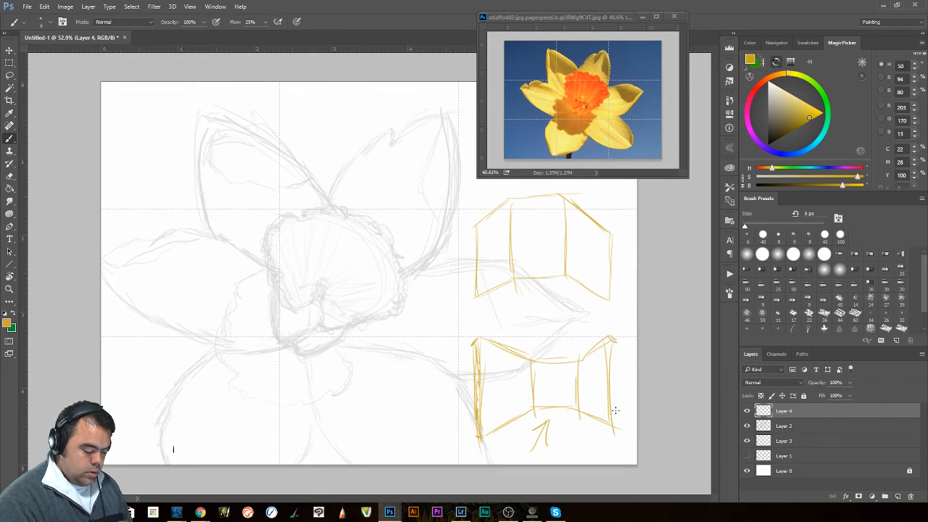
{"action": "mouse_move", "coordinate": [613, 340]}
{"action": "left_mouse_down"}
{"action": "mouse_move", "coordinate": [613, 423]}
{"action": "mouse_move", "coordinate": [610, 410]}
{"action": "left_mouse_up"}
{"action": "left_click_drag", "start_coordinate": [613, 342], "coordinate": [613, 413]}
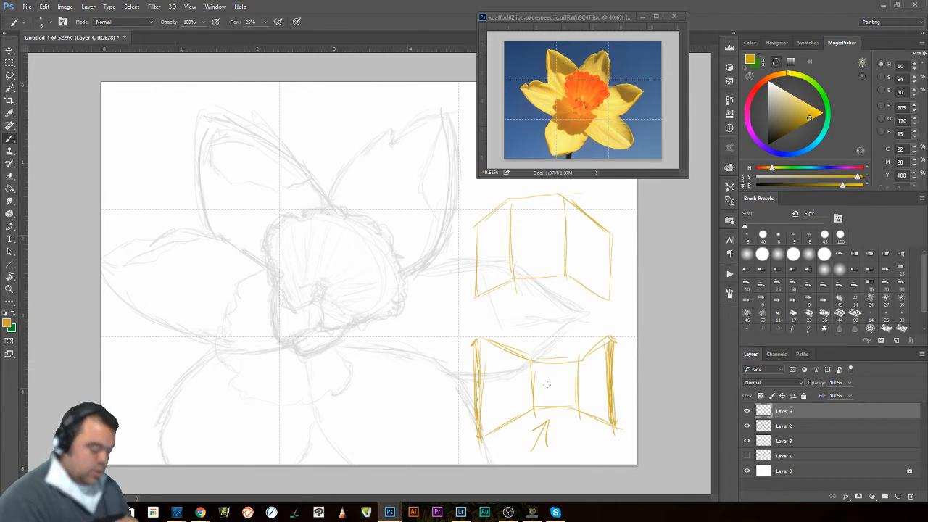
Draw a small doorway in the lower form's middle panel and double the upper form's outer side edges.
{"action": "mouse_move", "coordinate": [541, 385]}
{"action": "left_mouse_down"}
{"action": "mouse_move", "coordinate": [540, 407]}
{"action": "mouse_move", "coordinate": [555, 384]}
{"action": "mouse_move", "coordinate": [553, 407]}
{"action": "left_mouse_up"}
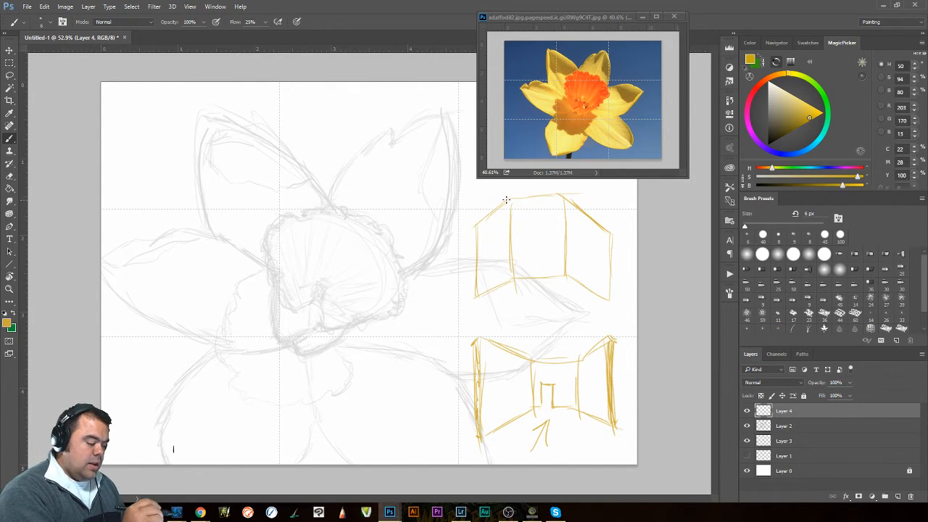
{"action": "mouse_move", "coordinate": [484, 208]}
{"action": "left_mouse_down"}
{"action": "mouse_move", "coordinate": [469, 236]}
{"action": "mouse_move", "coordinate": [472, 290]}
{"action": "mouse_move", "coordinate": [476, 260]}
{"action": "left_mouse_up"}
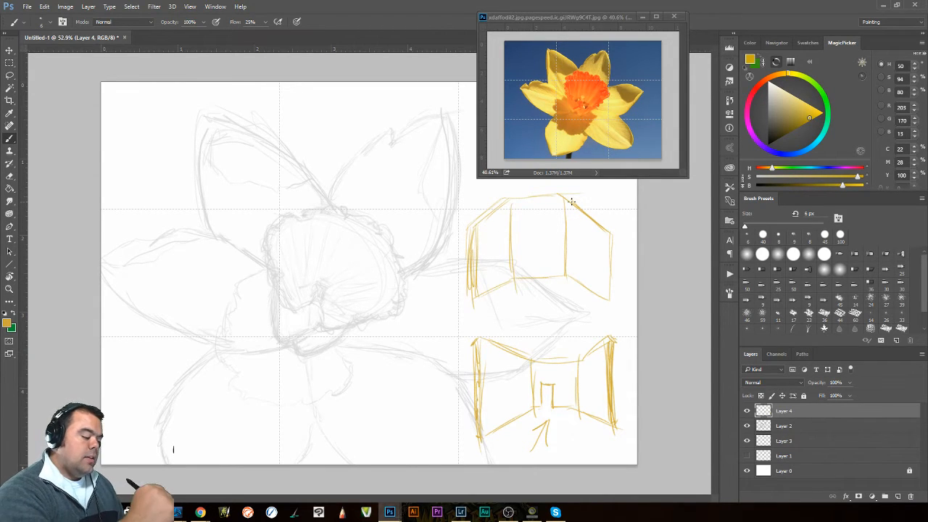
{"action": "mouse_move", "coordinate": [571, 202]}
{"action": "left_mouse_down"}
{"action": "mouse_move", "coordinate": [621, 241]}
{"action": "mouse_move", "coordinate": [616, 227]}
{"action": "mouse_move", "coordinate": [613, 300]}
{"action": "left_mouse_up"}
{"action": "left_click_drag", "start_coordinate": [614, 259], "coordinate": [609, 302]}
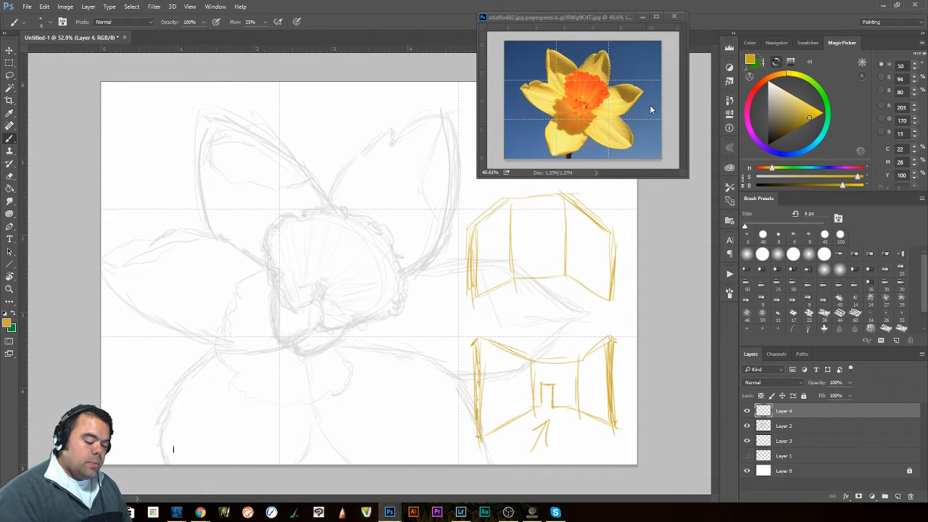
Delete Layer 4 with the golden form diagrams.
{"action": "left_click", "coordinate": [910, 495]}
{"action": "left_click", "coordinate": [420, 195]}
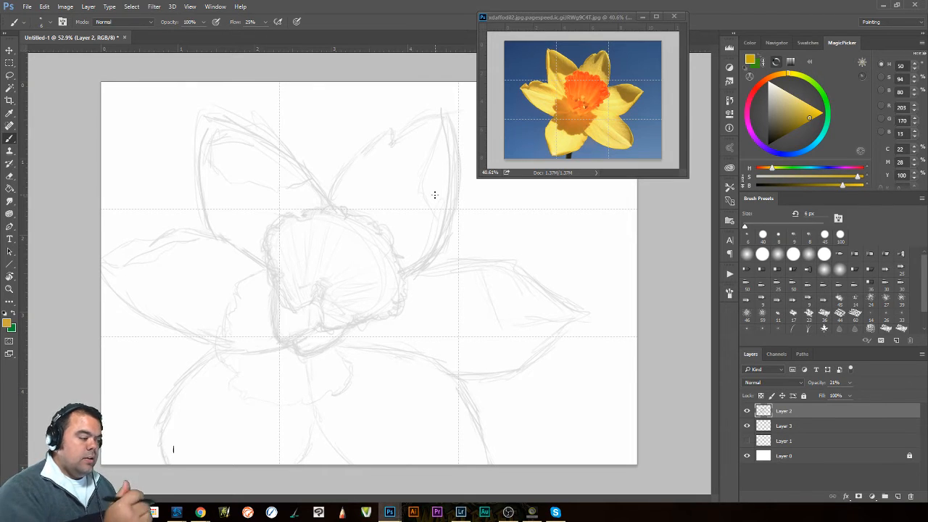
Replace the current tool presets with the Kyle_REALwc_0915 watercolor set.
{"action": "left_click", "coordinate": [729, 186]}
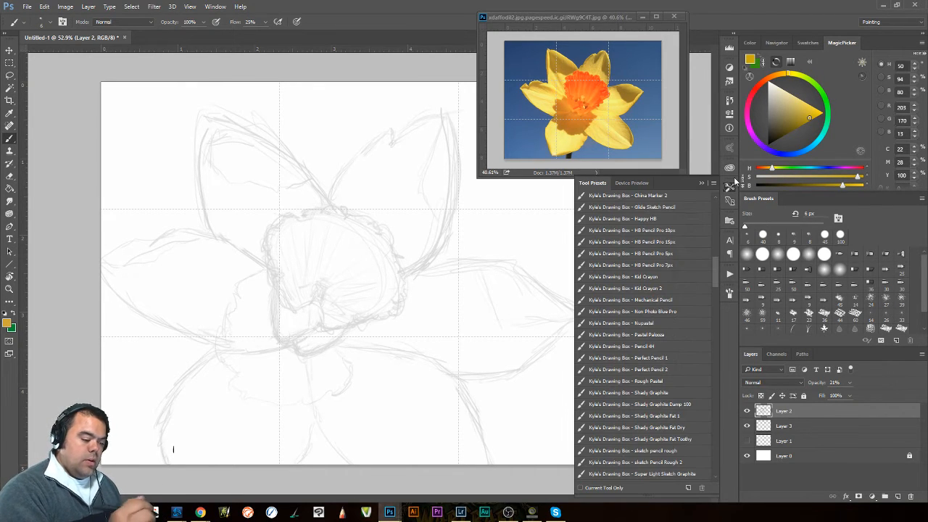
{"action": "left_click", "coordinate": [713, 182]}
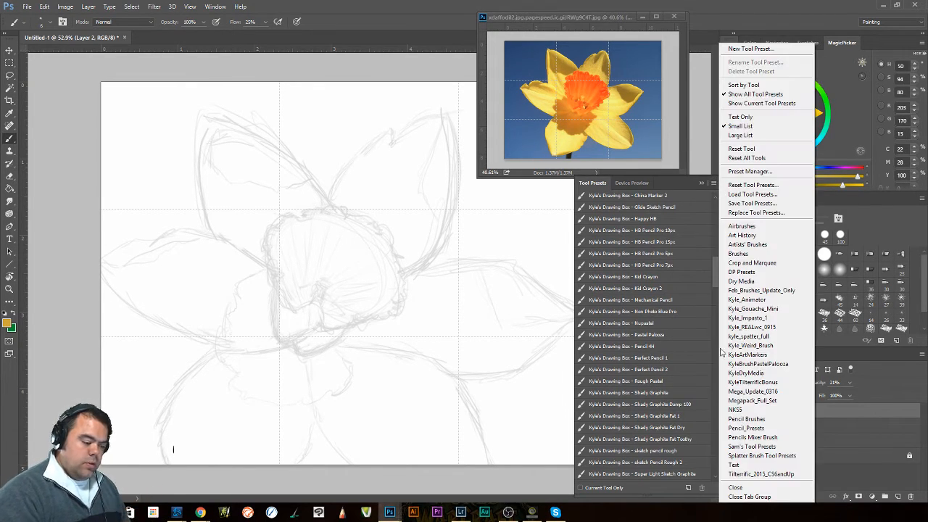
{"action": "left_click", "coordinate": [773, 327]}
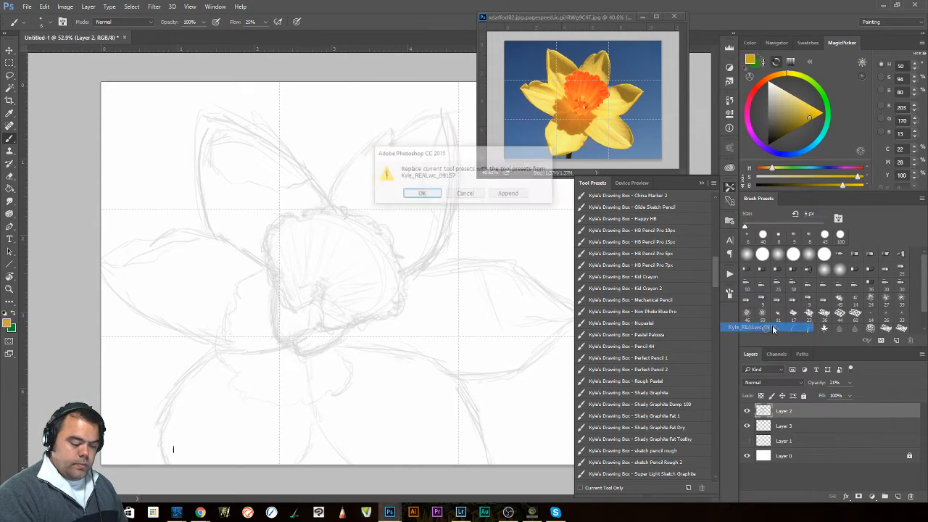
{"action": "left_click", "coordinate": [422, 194]}
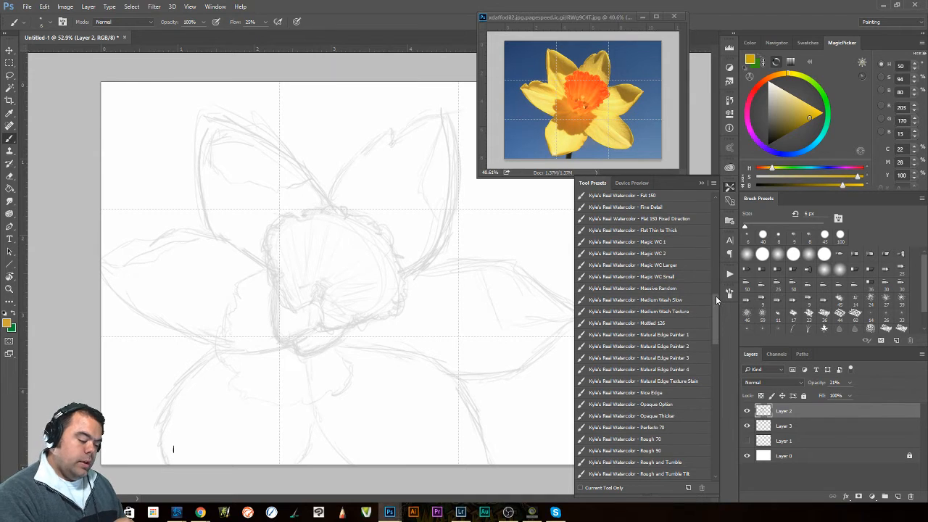
Choose the Natural Edge Painter 1 watercolor preset and paint overlapping golden test strokes on the right petal.
{"action": "scroll", "coordinate": [713, 308], "scroll_direction": "down", "scroll_amount": 6}
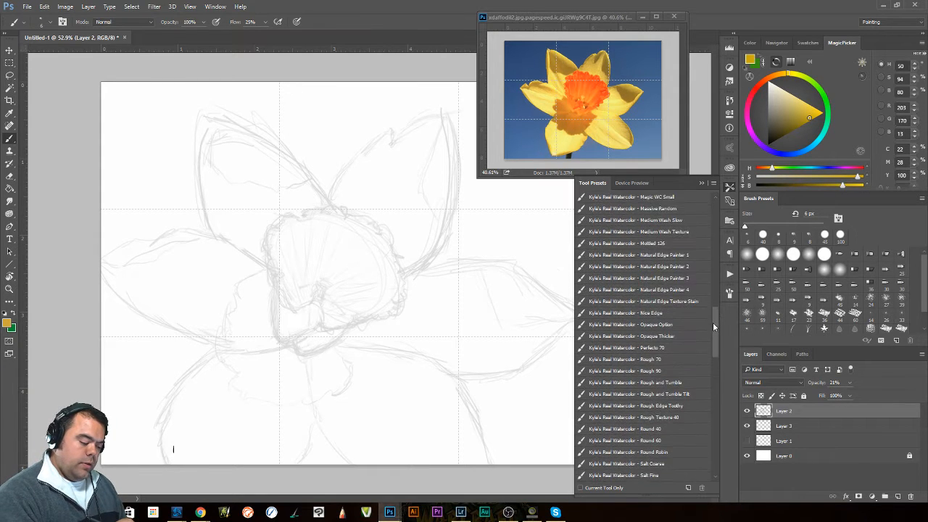
{"action": "mouse_move", "coordinate": [711, 349]}
{"action": "left_mouse_down"}
{"action": "mouse_move", "coordinate": [714, 384]}
{"action": "mouse_move", "coordinate": [718, 338]}
{"action": "left_mouse_up"}
{"action": "scroll", "coordinate": [718, 337], "scroll_direction": "up", "scroll_amount": 5}
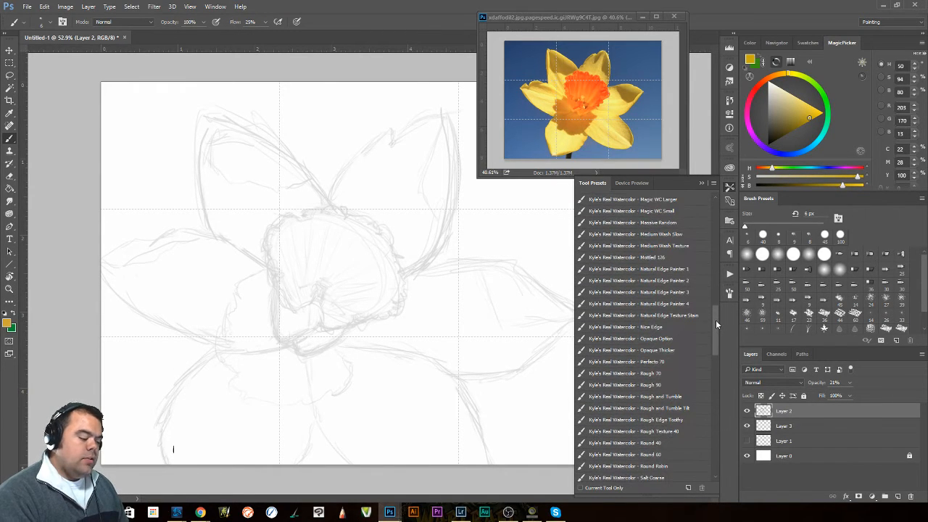
{"action": "left_click", "coordinate": [638, 271]}
{"action": "mouse_move", "coordinate": [457, 326]}
{"action": "left_mouse_down"}
{"action": "mouse_move", "coordinate": [466, 315]}
{"action": "mouse_move", "coordinate": [487, 347]}
{"action": "left_mouse_up"}
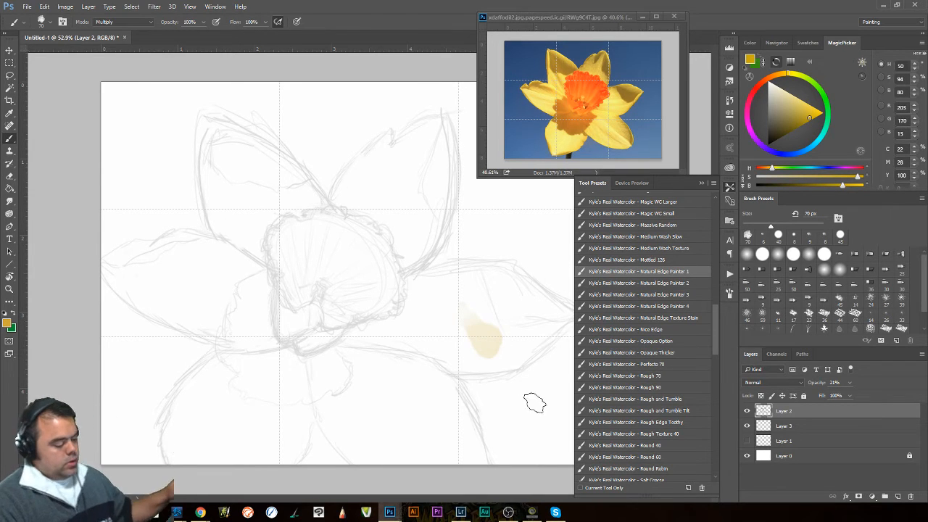
{"action": "right_click", "coordinate": [483, 303]}
{"action": "mouse_move", "coordinate": [483, 303]}
{"action": "left_mouse_down"}
{"action": "mouse_move", "coordinate": [471, 328]}
{"action": "mouse_move", "coordinate": [489, 338]}
{"action": "mouse_move", "coordinate": [473, 352]}
{"action": "mouse_move", "coordinate": [485, 289]}
{"action": "mouse_move", "coordinate": [469, 333]}
{"action": "mouse_move", "coordinate": [488, 348]}
{"action": "mouse_move", "coordinate": [478, 293]}
{"action": "mouse_move", "coordinate": [462, 333]}
{"action": "mouse_move", "coordinate": [488, 355]}
{"action": "mouse_move", "coordinate": [486, 287]}
{"action": "mouse_move", "coordinate": [458, 318]}
{"action": "mouse_move", "coordinate": [473, 326]}
{"action": "mouse_move", "coordinate": [486, 356]}
{"action": "left_mouse_up"}
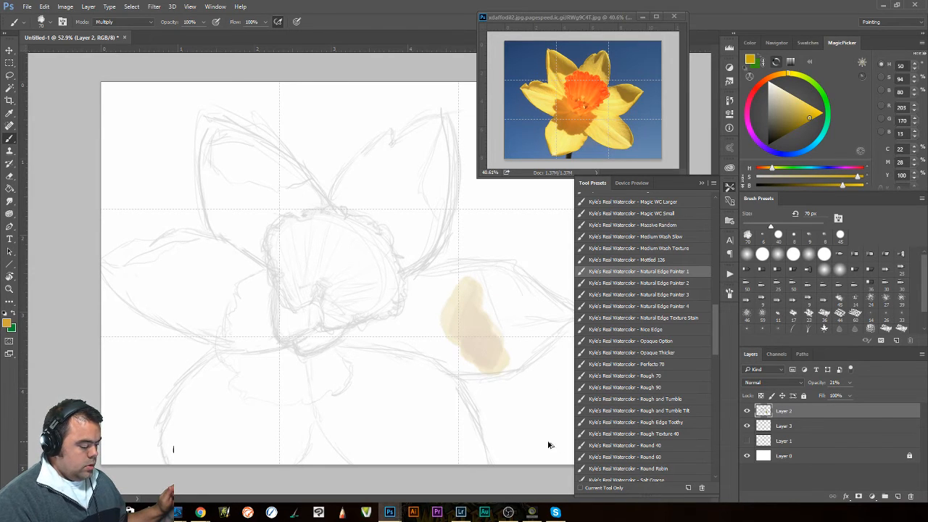
Undo all the Natural Edge Painter 1 test strokes on the right petal.
{"action": "key", "text": "ctrl+alt+z"}
{"action": "key", "text": "ctrl+alt+z"}
{"action": "key", "text": "ctrl+alt+z"}
{"action": "key", "text": "ctrl+alt+z"}
{"action": "key", "text": "ctrl+alt+z"}
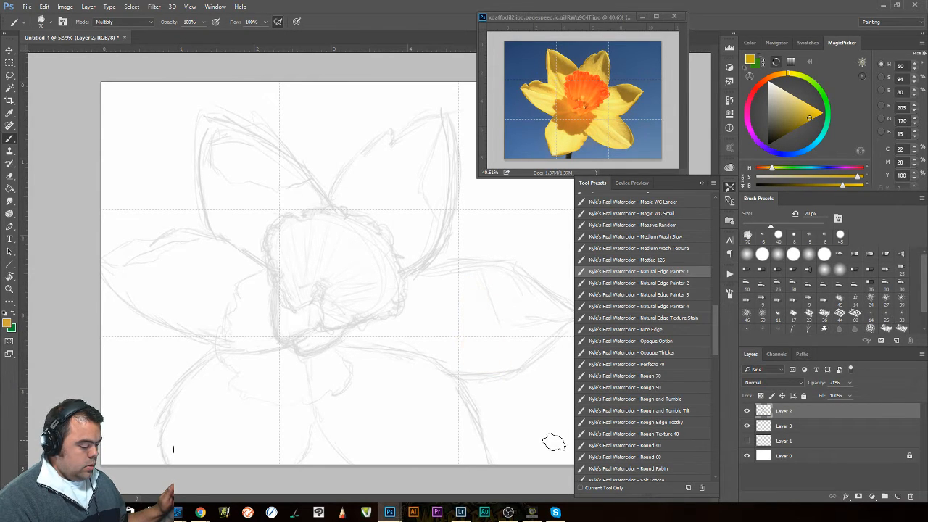
Select the Wamazing 80 Multiply watercolor preset, test it on the right petal and undo the test strokes.
{"action": "left_click_drag", "start_coordinate": [715, 368], "coordinate": [719, 450]}
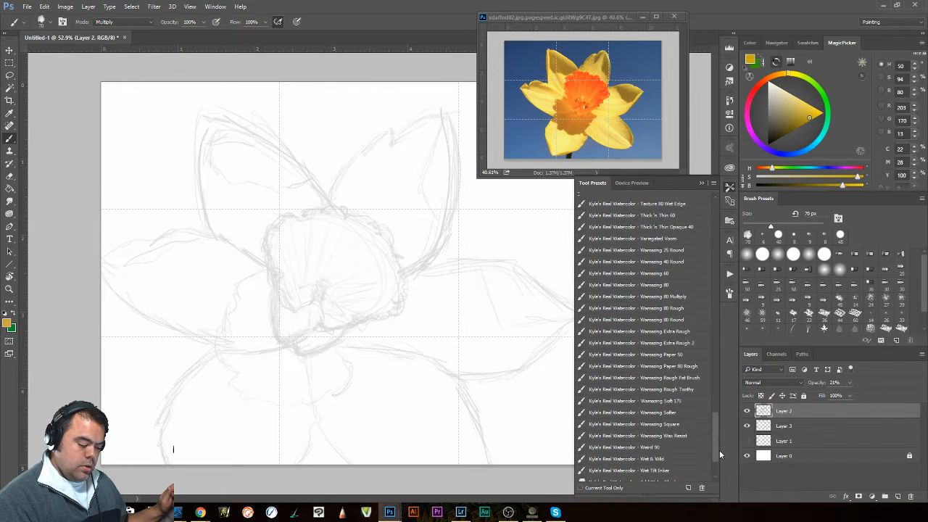
{"action": "left_click", "coordinate": [664, 299]}
{"action": "left_click_drag", "start_coordinate": [435, 321], "coordinate": [471, 363]}
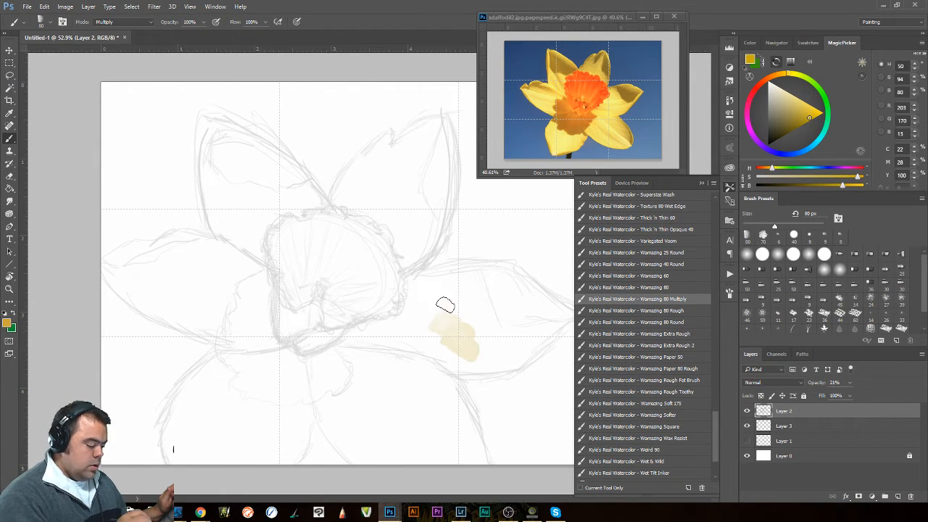
{"action": "mouse_move", "coordinate": [443, 305]}
{"action": "left_mouse_down"}
{"action": "mouse_move", "coordinate": [452, 348]}
{"action": "mouse_move", "coordinate": [465, 347]}
{"action": "mouse_move", "coordinate": [479, 366]}
{"action": "left_mouse_up"}
{"action": "key", "text": "ctrl+alt+z"}
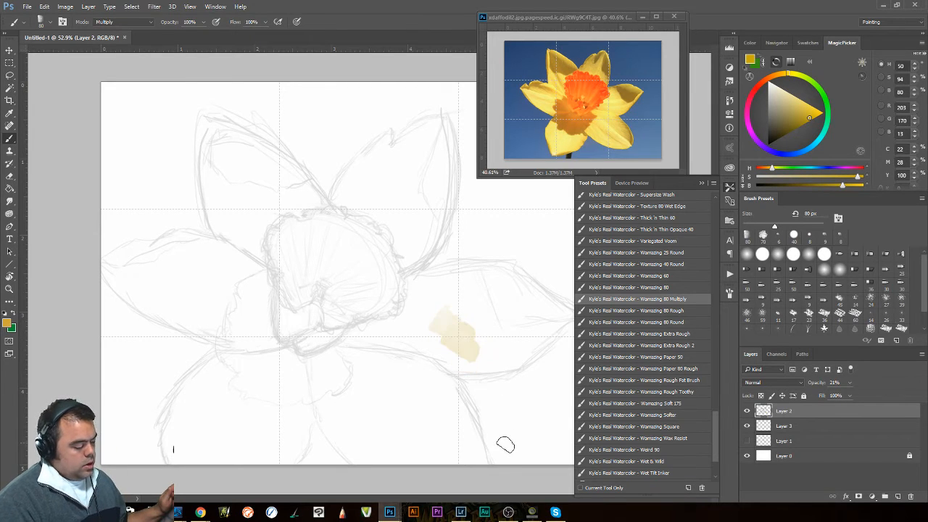
{"action": "key", "text": "ctrl+alt+z"}
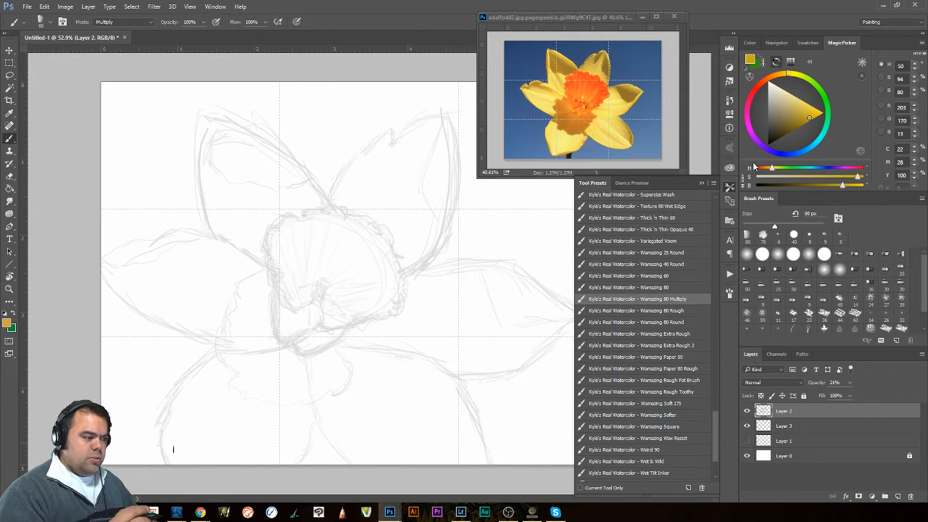
Collapse the tool presets list and shift the reference photo window slightly to the right.
{"action": "left_click", "coordinate": [730, 188]}
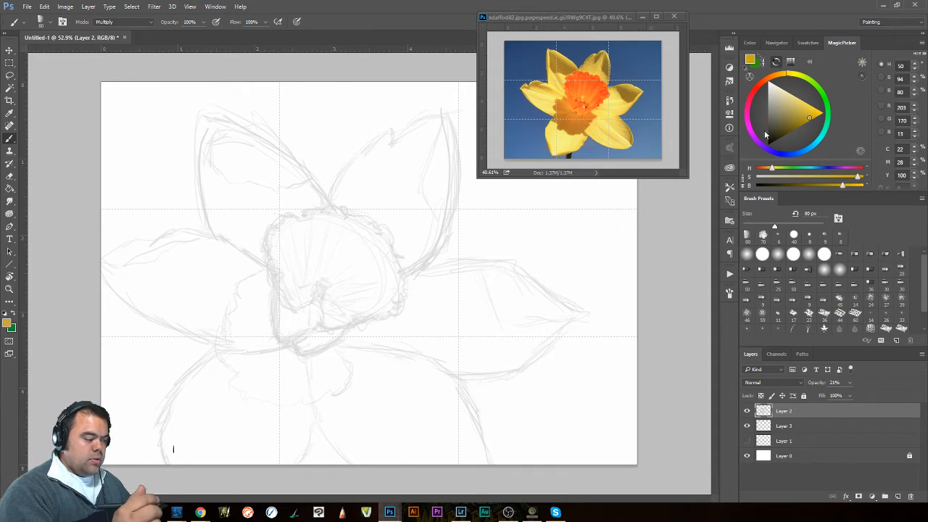
{"action": "left_click_drag", "start_coordinate": [574, 21], "coordinate": [602, 24]}
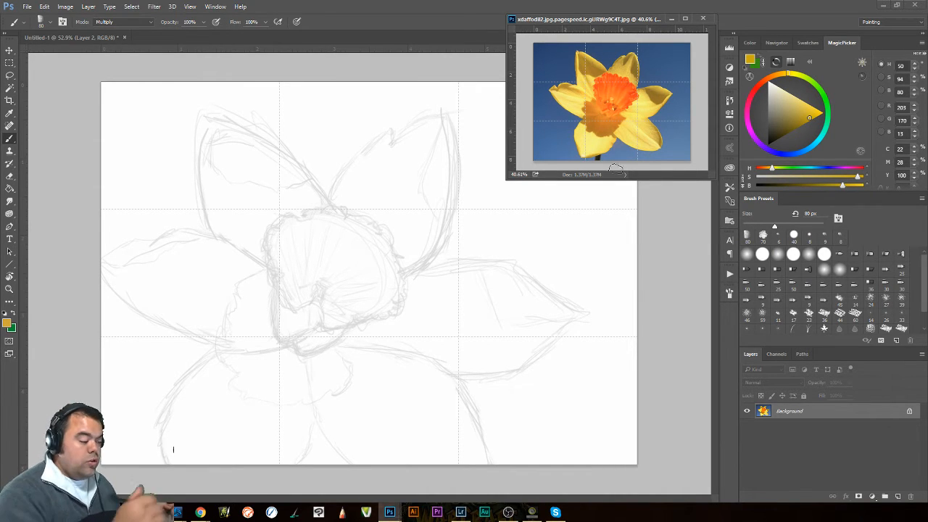
Sample light yellow from the reference's bottom petal, try a wash on the lower-left petal and undo it.
{"action": "left_click", "coordinate": [593, 151], "text": "alt"}
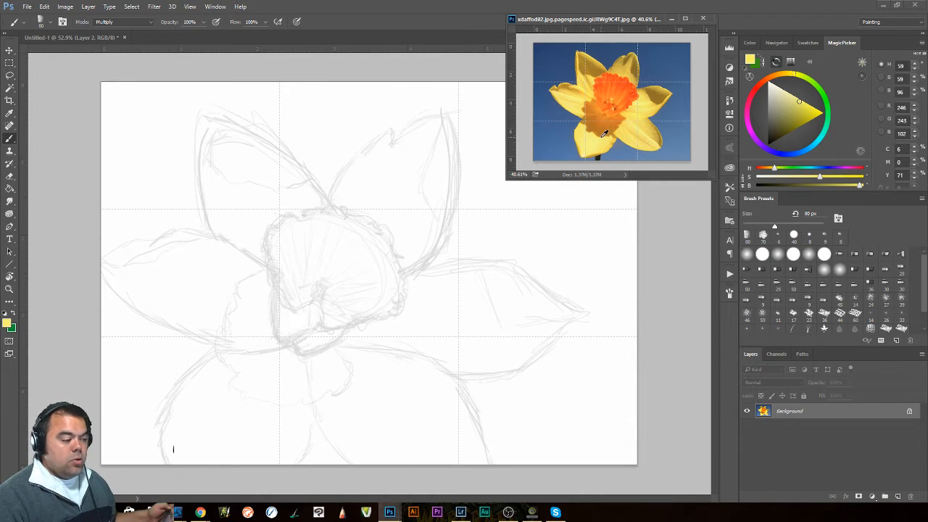
{"action": "left_click", "coordinate": [208, 394]}
{"action": "mouse_move", "coordinate": [203, 397]}
{"action": "left_mouse_down"}
{"action": "mouse_move", "coordinate": [169, 436]}
{"action": "mouse_move", "coordinate": [173, 424]}
{"action": "mouse_move", "coordinate": [183, 431]}
{"action": "mouse_move", "coordinate": [194, 459]}
{"action": "mouse_move", "coordinate": [236, 456]}
{"action": "mouse_move", "coordinate": [253, 466]}
{"action": "mouse_move", "coordinate": [292, 458]}
{"action": "mouse_move", "coordinate": [305, 408]}
{"action": "mouse_move", "coordinate": [239, 405]}
{"action": "mouse_move", "coordinate": [214, 367]}
{"action": "mouse_move", "coordinate": [200, 401]}
{"action": "mouse_move", "coordinate": [226, 400]}
{"action": "mouse_move", "coordinate": [215, 393]}
{"action": "mouse_move", "coordinate": [238, 409]}
{"action": "mouse_move", "coordinate": [242, 435]}
{"action": "mouse_move", "coordinate": [280, 445]}
{"action": "mouse_move", "coordinate": [222, 452]}
{"action": "mouse_move", "coordinate": [220, 410]}
{"action": "mouse_move", "coordinate": [206, 412]}
{"action": "mouse_move", "coordinate": [190, 446]}
{"action": "mouse_move", "coordinate": [205, 393]}
{"action": "mouse_move", "coordinate": [184, 437]}
{"action": "mouse_move", "coordinate": [187, 421]}
{"action": "mouse_move", "coordinate": [208, 396]}
{"action": "left_mouse_up"}
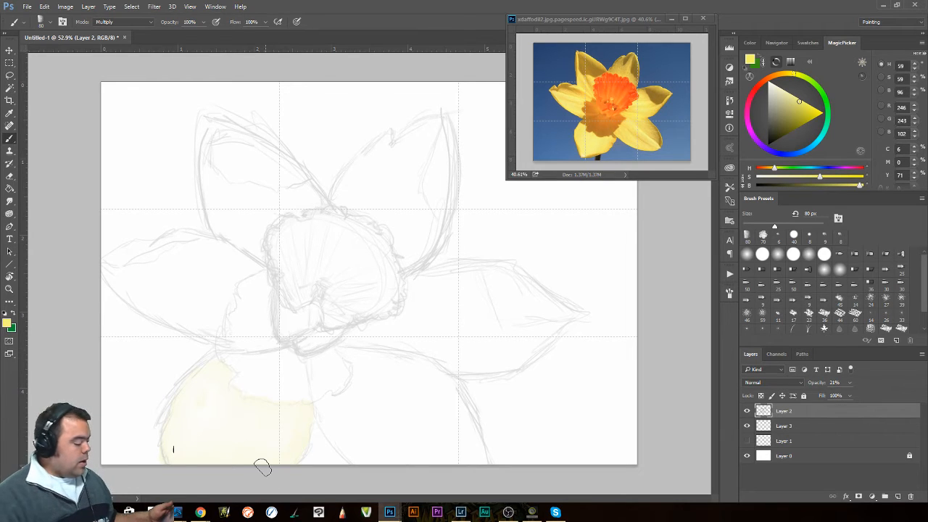
{"action": "key", "text": "ctrl+z"}
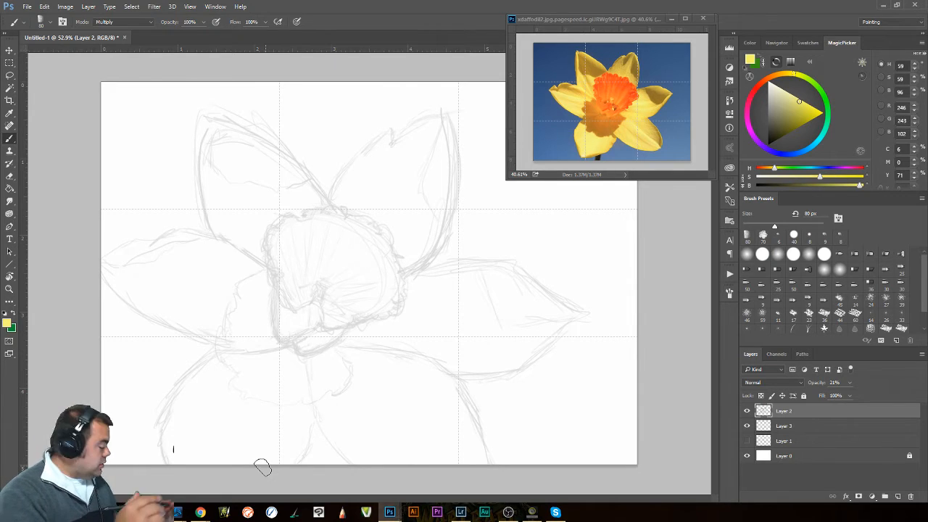
Sample orange from the reference's trumpet and shift the colour to a yellow with hue 53, saturation 76 and brightness 100.
{"action": "left_click", "coordinate": [614, 81], "text": "alt"}
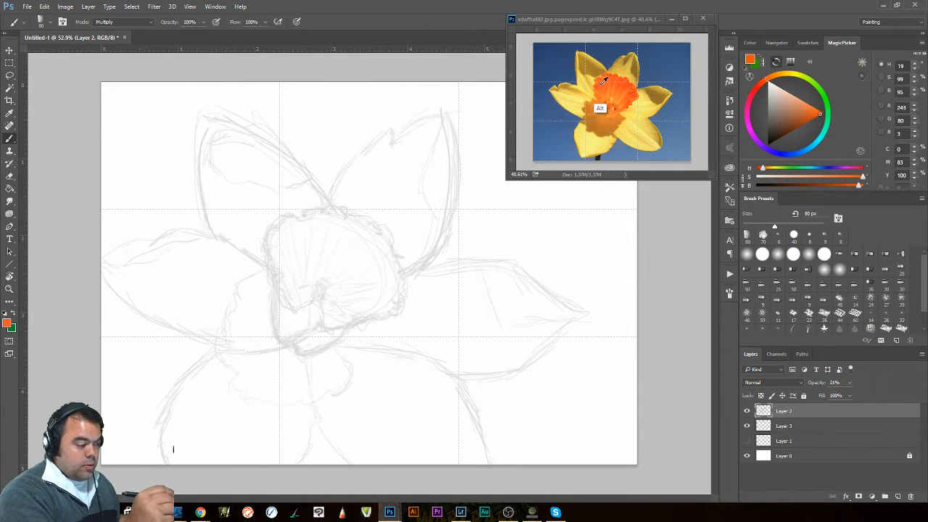
{"action": "left_click", "coordinate": [611, 83], "text": "alt"}
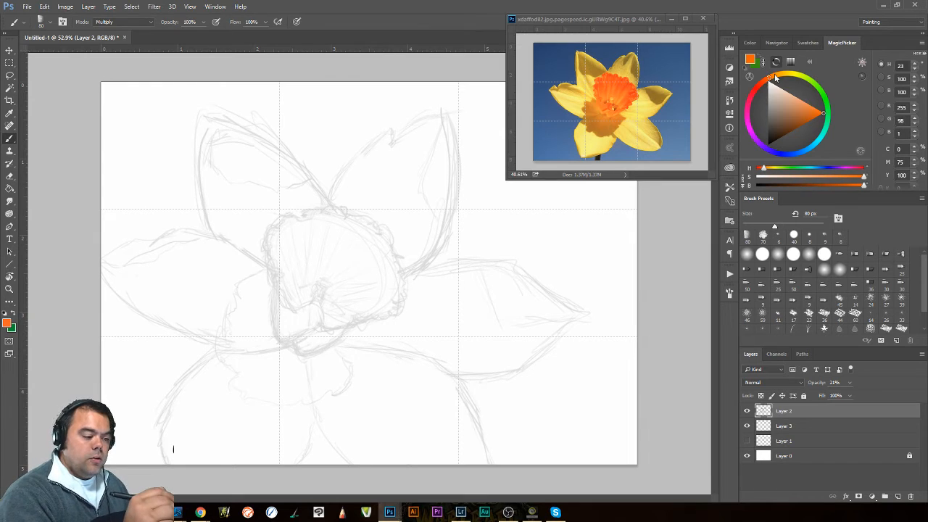
{"action": "left_click_drag", "start_coordinate": [772, 81], "coordinate": [794, 76]}
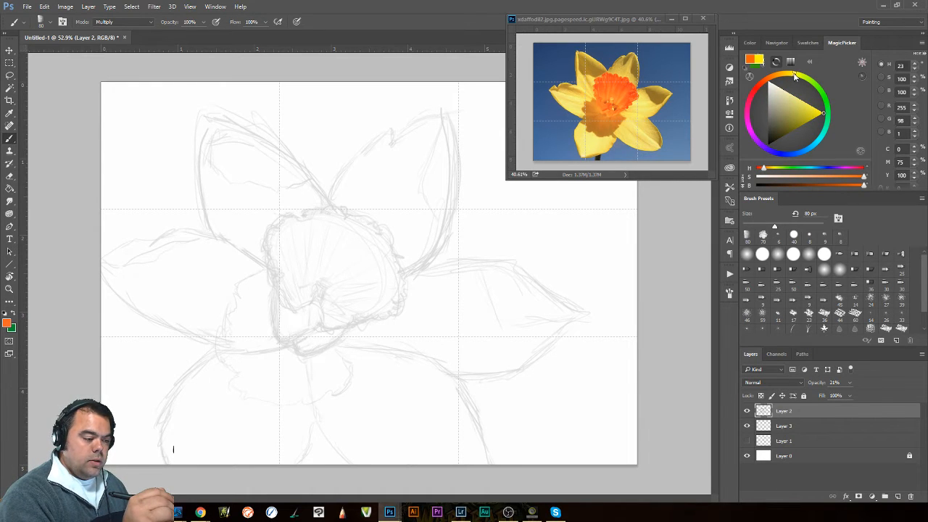
{"action": "left_click", "coordinate": [795, 77]}
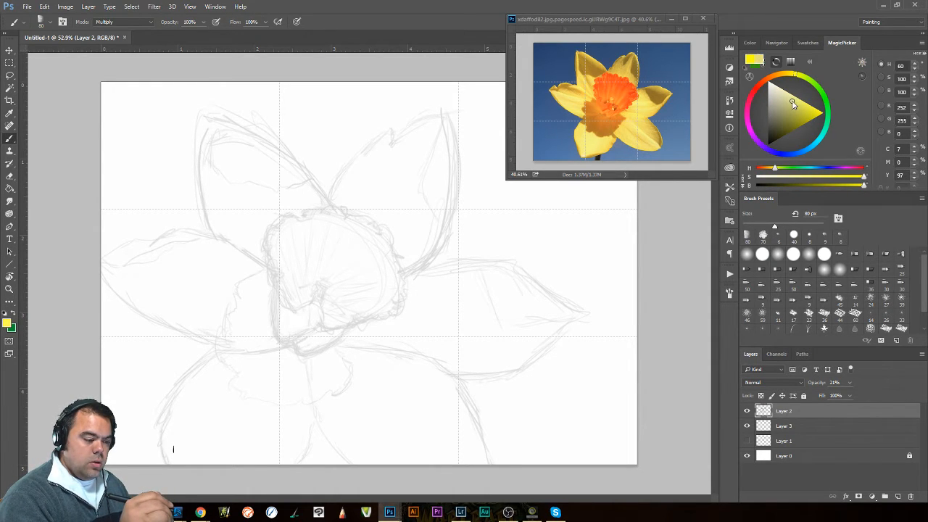
{"action": "left_click_drag", "start_coordinate": [793, 103], "coordinate": [795, 100]}
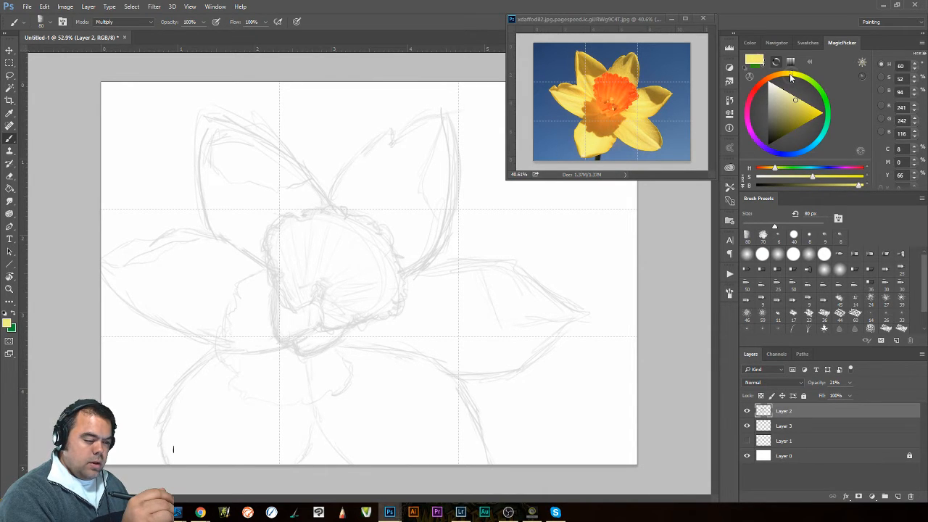
{"action": "left_click", "coordinate": [790, 76]}
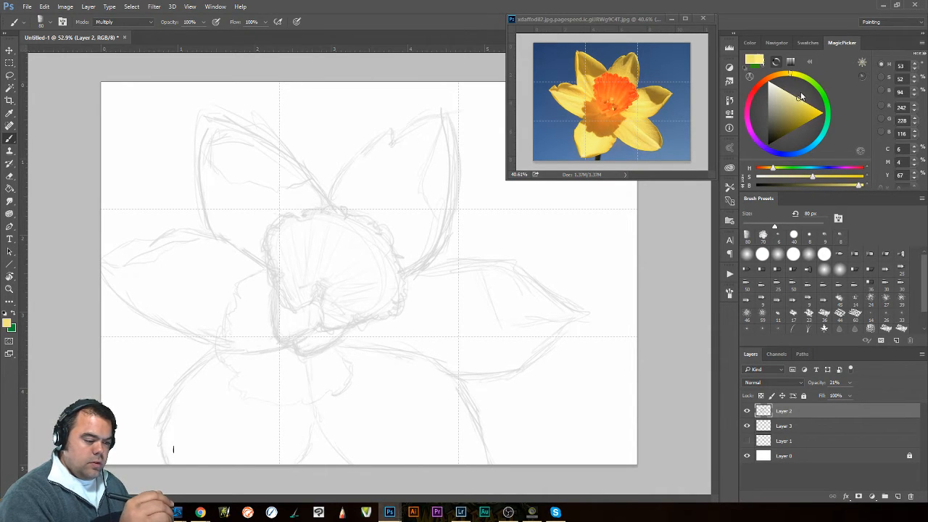
{"action": "left_click_drag", "start_coordinate": [801, 97], "coordinate": [810, 105]}
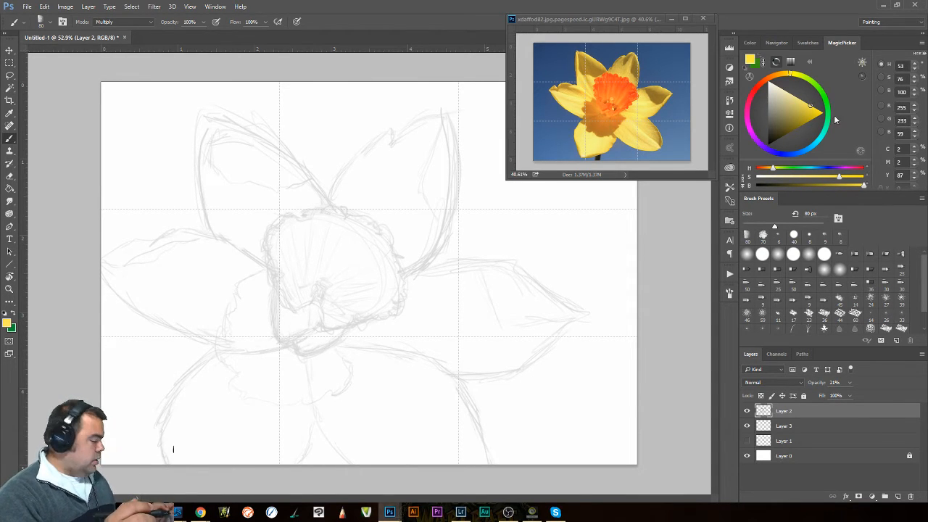
Sample light yellow from a petal in the reference photo and wash both bottom petals with it on Layer 3.
{"action": "key", "text": "alt"}
{"action": "left_click", "coordinate": [593, 135], "text": "alt"}
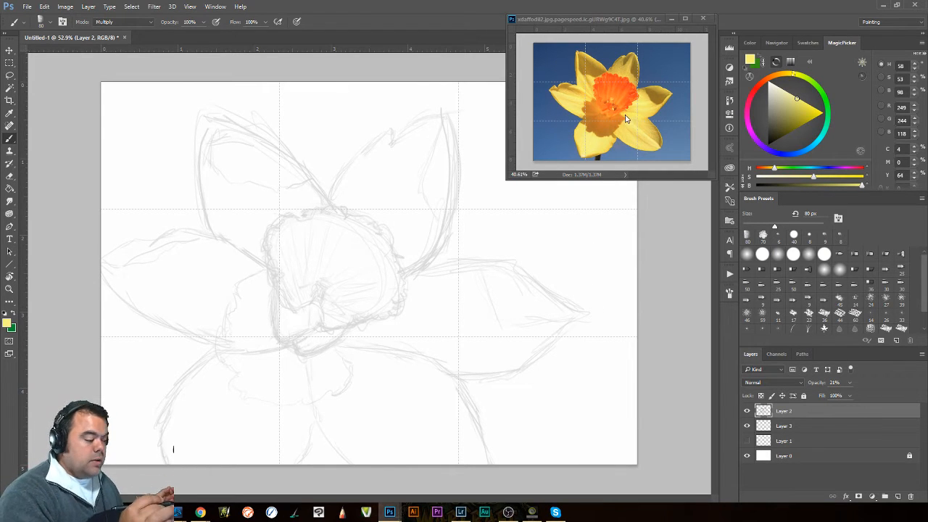
{"action": "left_click", "coordinate": [795, 425]}
{"action": "mouse_move", "coordinate": [203, 376]}
{"action": "left_mouse_down"}
{"action": "mouse_move", "coordinate": [175, 424]}
{"action": "mouse_move", "coordinate": [198, 382]}
{"action": "mouse_move", "coordinate": [176, 403]}
{"action": "mouse_move", "coordinate": [212, 362]}
{"action": "mouse_move", "coordinate": [230, 383]}
{"action": "mouse_move", "coordinate": [219, 371]}
{"action": "mouse_move", "coordinate": [189, 411]}
{"action": "mouse_move", "coordinate": [203, 377]}
{"action": "mouse_move", "coordinate": [169, 411]}
{"action": "mouse_move", "coordinate": [173, 460]}
{"action": "mouse_move", "coordinate": [188, 482]}
{"action": "mouse_move", "coordinate": [210, 445]}
{"action": "mouse_move", "coordinate": [222, 382]}
{"action": "mouse_move", "coordinate": [227, 400]}
{"action": "mouse_move", "coordinate": [266, 403]}
{"action": "mouse_move", "coordinate": [237, 409]}
{"action": "mouse_move", "coordinate": [231, 427]}
{"action": "mouse_move", "coordinate": [232, 399]}
{"action": "mouse_move", "coordinate": [224, 412]}
{"action": "mouse_move", "coordinate": [246, 437]}
{"action": "mouse_move", "coordinate": [246, 454]}
{"action": "mouse_move", "coordinate": [273, 413]}
{"action": "mouse_move", "coordinate": [300, 411]}
{"action": "mouse_move", "coordinate": [304, 422]}
{"action": "mouse_move", "coordinate": [287, 468]}
{"action": "mouse_move", "coordinate": [304, 417]}
{"action": "mouse_move", "coordinate": [282, 459]}
{"action": "mouse_move", "coordinate": [279, 447]}
{"action": "mouse_move", "coordinate": [267, 461]}
{"action": "mouse_move", "coordinate": [265, 439]}
{"action": "mouse_move", "coordinate": [252, 464]}
{"action": "mouse_move", "coordinate": [288, 426]}
{"action": "mouse_move", "coordinate": [195, 419]}
{"action": "mouse_move", "coordinate": [217, 395]}
{"action": "mouse_move", "coordinate": [219, 406]}
{"action": "mouse_move", "coordinate": [207, 385]}
{"action": "mouse_move", "coordinate": [215, 418]}
{"action": "mouse_move", "coordinate": [230, 429]}
{"action": "mouse_move", "coordinate": [197, 451]}
{"action": "left_mouse_up"}
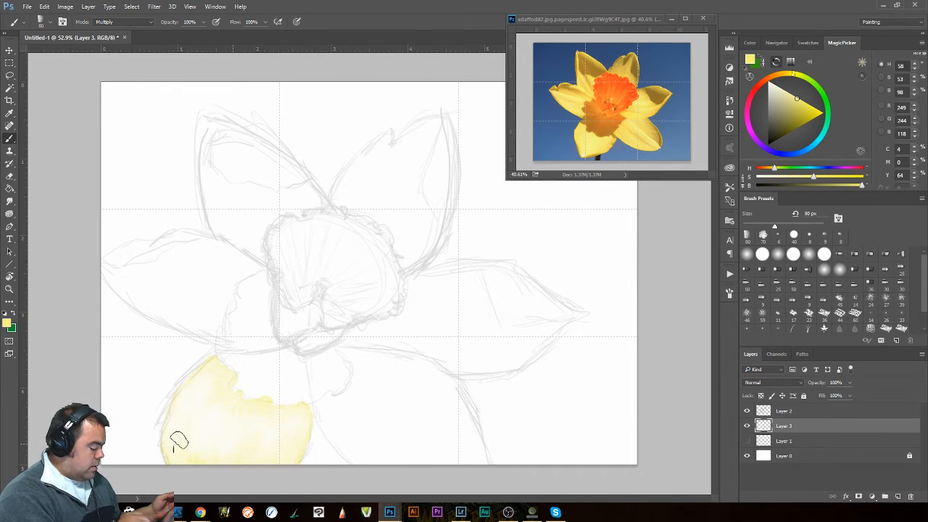
{"action": "mouse_move", "coordinate": [318, 413]}
{"action": "left_mouse_down"}
{"action": "mouse_move", "coordinate": [337, 448]}
{"action": "mouse_move", "coordinate": [342, 442]}
{"action": "mouse_move", "coordinate": [387, 474]}
{"action": "mouse_move", "coordinate": [390, 463]}
{"action": "mouse_move", "coordinate": [385, 474]}
{"action": "mouse_move", "coordinate": [423, 473]}
{"action": "mouse_move", "coordinate": [448, 436]}
{"action": "mouse_move", "coordinate": [482, 460]}
{"action": "mouse_move", "coordinate": [450, 388]}
{"action": "mouse_move", "coordinate": [424, 368]}
{"action": "mouse_move", "coordinate": [345, 351]}
{"action": "mouse_move", "coordinate": [363, 372]}
{"action": "mouse_move", "coordinate": [360, 388]}
{"action": "mouse_move", "coordinate": [354, 380]}
{"action": "mouse_move", "coordinate": [331, 400]}
{"action": "mouse_move", "coordinate": [356, 386]}
{"action": "mouse_move", "coordinate": [344, 435]}
{"action": "left_mouse_up"}
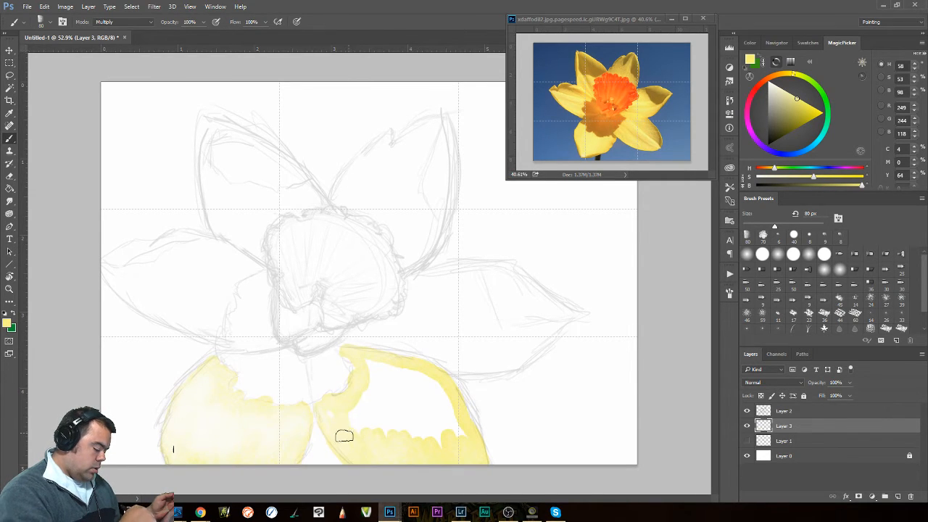
{"action": "mouse_move", "coordinate": [351, 403]}
{"action": "left_mouse_down"}
{"action": "mouse_move", "coordinate": [364, 438]}
{"action": "mouse_move", "coordinate": [388, 437]}
{"action": "mouse_move", "coordinate": [382, 378]}
{"action": "mouse_move", "coordinate": [405, 382]}
{"action": "mouse_move", "coordinate": [473, 445]}
{"action": "mouse_move", "coordinate": [437, 442]}
{"action": "left_mouse_up"}
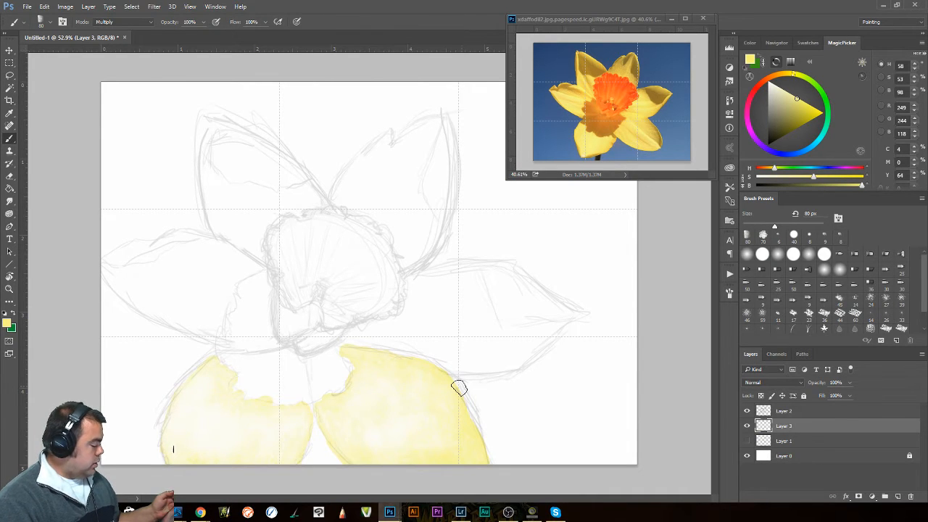
Rotate the canvas and fill the left petal with the light yellow wash, stopping at the trumpet's shadow outline.
{"action": "key", "text": "r"}
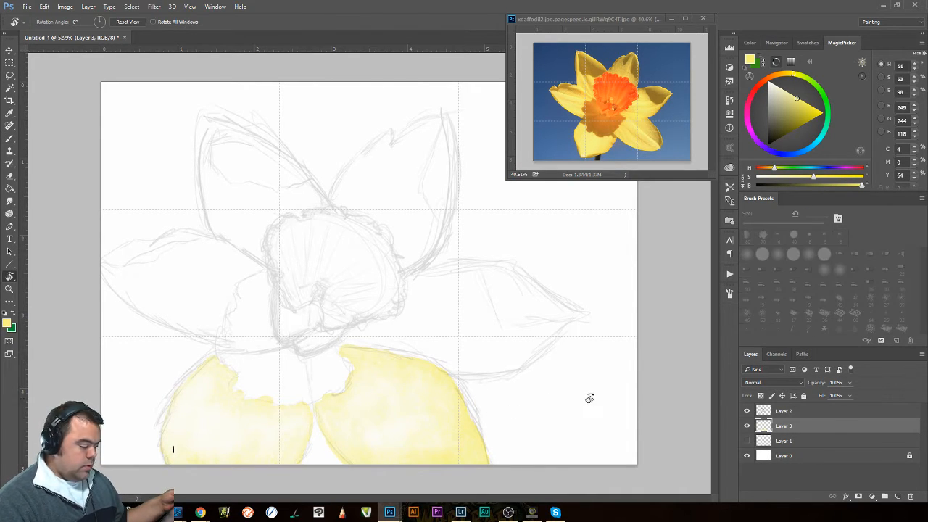
{"action": "mouse_move", "coordinate": [589, 398]}
{"action": "left_mouse_down"}
{"action": "mouse_move", "coordinate": [498, 207]}
{"action": "mouse_move", "coordinate": [348, 209]}
{"action": "mouse_move", "coordinate": [379, 193]}
{"action": "left_mouse_up"}
{"action": "key", "text": "b"}
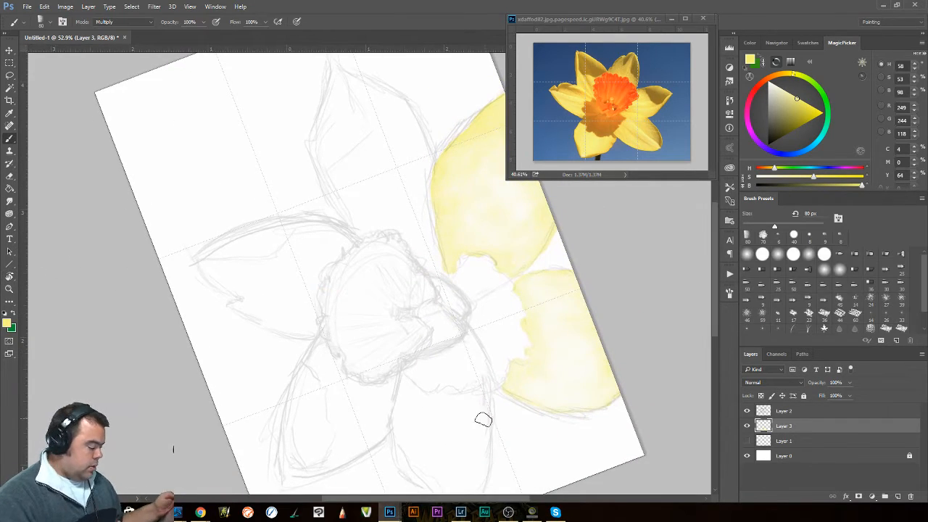
{"action": "scroll", "coordinate": [476, 346], "scroll_direction": "down", "scroll_amount": 3}
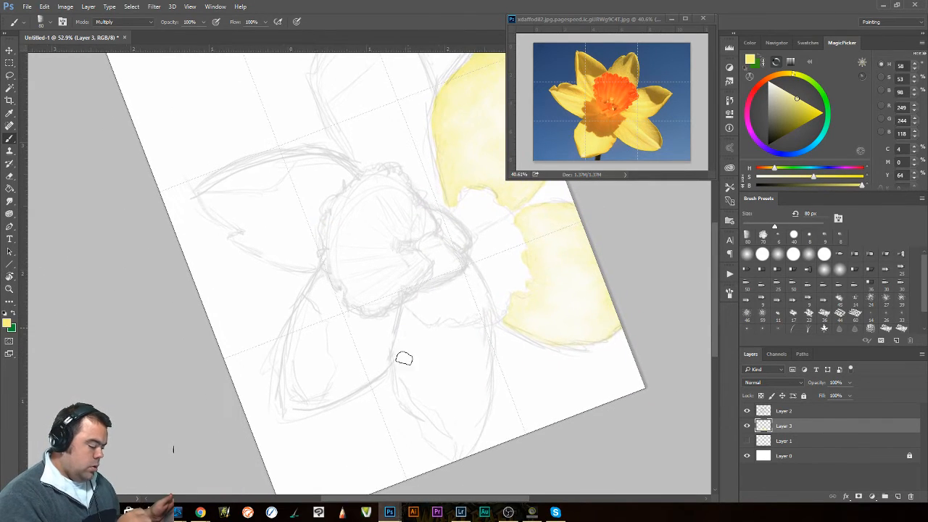
{"action": "mouse_move", "coordinate": [399, 316]}
{"action": "left_mouse_down"}
{"action": "mouse_move", "coordinate": [400, 387]}
{"action": "mouse_move", "coordinate": [436, 435]}
{"action": "mouse_move", "coordinate": [428, 430]}
{"action": "mouse_move", "coordinate": [457, 450]}
{"action": "mouse_move", "coordinate": [452, 458]}
{"action": "mouse_move", "coordinate": [473, 441]}
{"action": "mouse_move", "coordinate": [479, 340]}
{"action": "mouse_move", "coordinate": [470, 329]}
{"action": "mouse_move", "coordinate": [406, 323]}
{"action": "mouse_move", "coordinate": [413, 382]}
{"action": "mouse_move", "coordinate": [412, 340]}
{"action": "mouse_move", "coordinate": [431, 374]}
{"action": "left_mouse_up"}
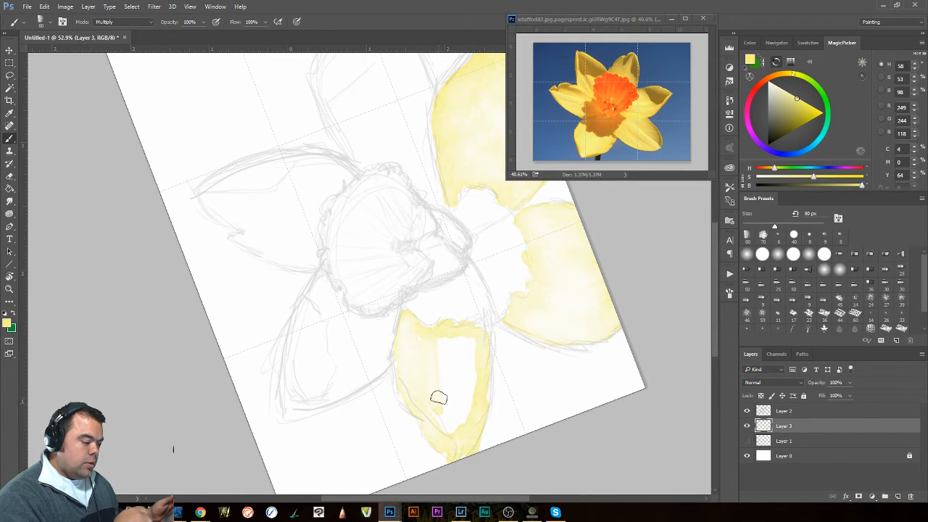
{"action": "mouse_move", "coordinate": [420, 338]}
{"action": "left_mouse_down"}
{"action": "mouse_move", "coordinate": [440, 349]}
{"action": "mouse_move", "coordinate": [451, 350]}
{"action": "mouse_move", "coordinate": [429, 339]}
{"action": "mouse_move", "coordinate": [464, 346]}
{"action": "mouse_move", "coordinate": [471, 406]}
{"action": "mouse_move", "coordinate": [454, 383]}
{"action": "left_mouse_up"}
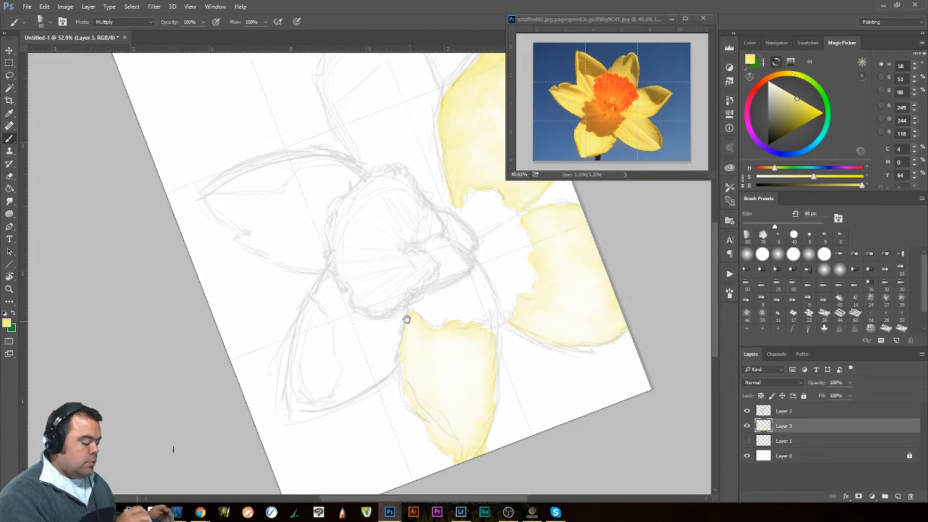
Wash the inner areas of the upper-left and upper-right petals in light yellow, leaving their folded edges unpainted.
{"action": "left_click_drag", "start_coordinate": [404, 322], "coordinate": [483, 307]}
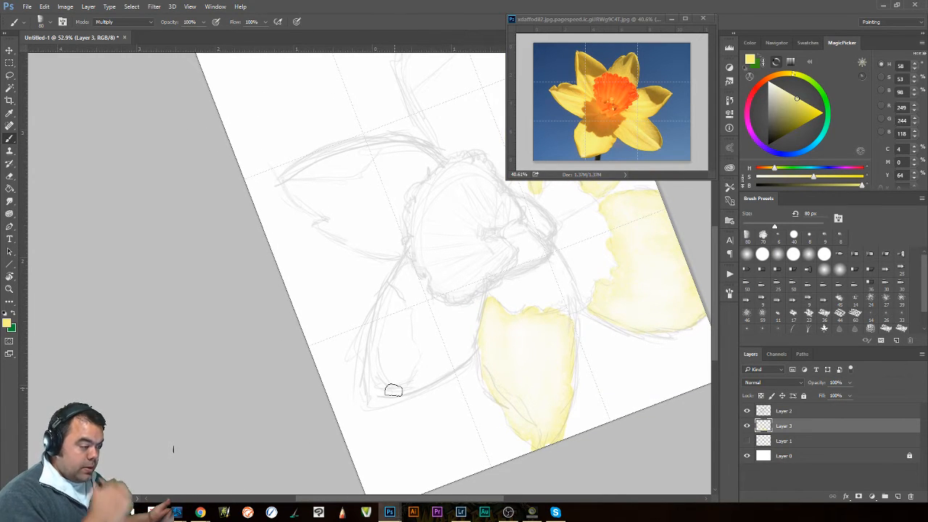
{"action": "mouse_move", "coordinate": [393, 292]}
{"action": "left_mouse_down"}
{"action": "mouse_move", "coordinate": [406, 265]}
{"action": "mouse_move", "coordinate": [412, 284]}
{"action": "mouse_move", "coordinate": [405, 295]}
{"action": "mouse_move", "coordinate": [428, 350]}
{"action": "mouse_move", "coordinate": [411, 389]}
{"action": "mouse_move", "coordinate": [467, 351]}
{"action": "mouse_move", "coordinate": [452, 360]}
{"action": "mouse_move", "coordinate": [478, 299]}
{"action": "mouse_move", "coordinate": [461, 353]}
{"action": "mouse_move", "coordinate": [454, 337]}
{"action": "mouse_move", "coordinate": [466, 307]}
{"action": "mouse_move", "coordinate": [420, 300]}
{"action": "mouse_move", "coordinate": [438, 361]}
{"action": "mouse_move", "coordinate": [431, 332]}
{"action": "mouse_move", "coordinate": [444, 330]}
{"action": "mouse_move", "coordinate": [437, 311]}
{"action": "mouse_move", "coordinate": [451, 333]}
{"action": "mouse_move", "coordinate": [450, 322]}
{"action": "mouse_move", "coordinate": [451, 345]}
{"action": "mouse_move", "coordinate": [428, 371]}
{"action": "left_mouse_up"}
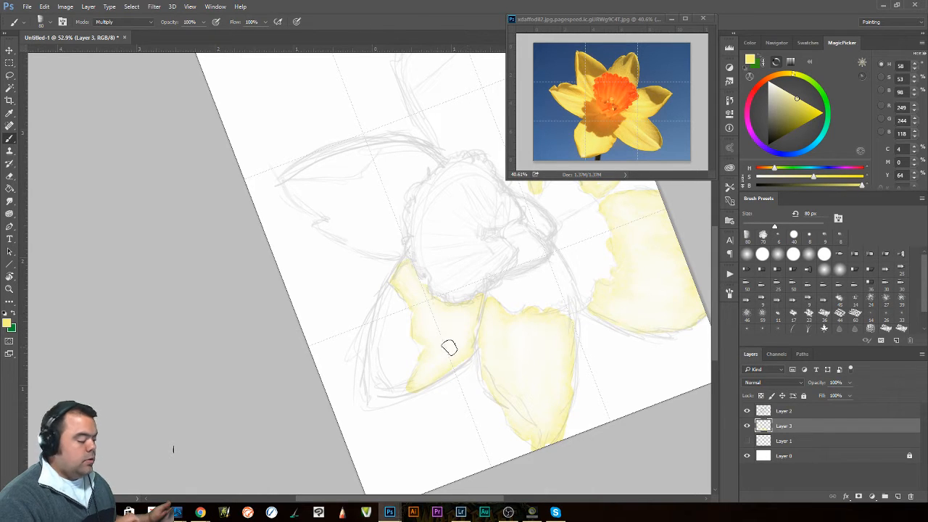
{"action": "key", "text": "r"}
{"action": "mouse_move", "coordinate": [619, 327]}
{"action": "left_mouse_down"}
{"action": "mouse_move", "coordinate": [561, 160]}
{"action": "mouse_move", "coordinate": [372, 161]}
{"action": "left_mouse_up"}
{"action": "key", "text": "space"}
{"action": "mouse_move", "coordinate": [354, 208]}
{"action": "left_mouse_down"}
{"action": "mouse_move", "coordinate": [408, 242]}
{"action": "mouse_move", "coordinate": [509, 253]}
{"action": "left_mouse_up"}
{"action": "mouse_move", "coordinate": [400, 307]}
{"action": "left_mouse_down"}
{"action": "mouse_move", "coordinate": [404, 266]}
{"action": "mouse_move", "coordinate": [395, 317]}
{"action": "mouse_move", "coordinate": [433, 340]}
{"action": "mouse_move", "coordinate": [430, 331]}
{"action": "mouse_move", "coordinate": [446, 383]}
{"action": "mouse_move", "coordinate": [467, 371]}
{"action": "mouse_move", "coordinate": [480, 347]}
{"action": "mouse_move", "coordinate": [482, 370]}
{"action": "mouse_move", "coordinate": [494, 294]}
{"action": "mouse_move", "coordinate": [427, 294]}
{"action": "mouse_move", "coordinate": [413, 276]}
{"action": "mouse_move", "coordinate": [411, 301]}
{"action": "mouse_move", "coordinate": [406, 291]}
{"action": "mouse_move", "coordinate": [439, 306]}
{"action": "mouse_move", "coordinate": [427, 309]}
{"action": "mouse_move", "coordinate": [445, 370]}
{"action": "mouse_move", "coordinate": [482, 318]}
{"action": "left_mouse_up"}
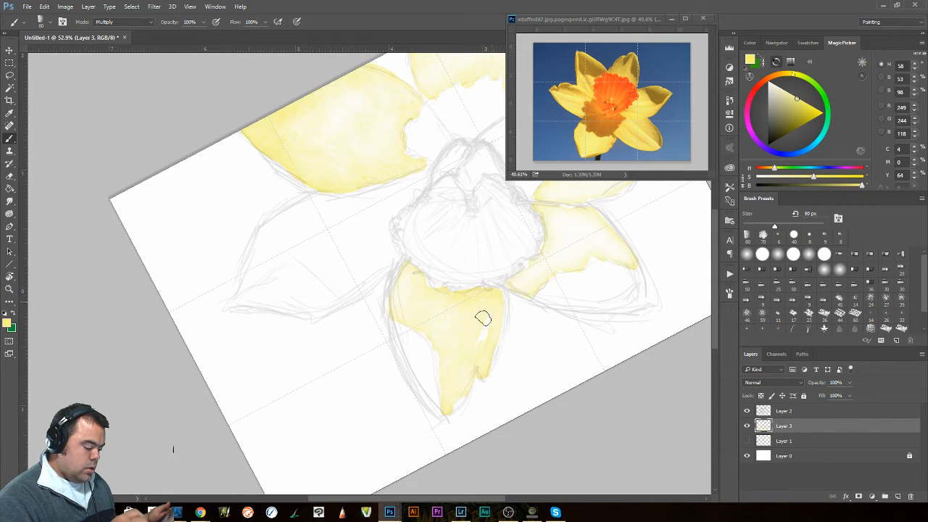
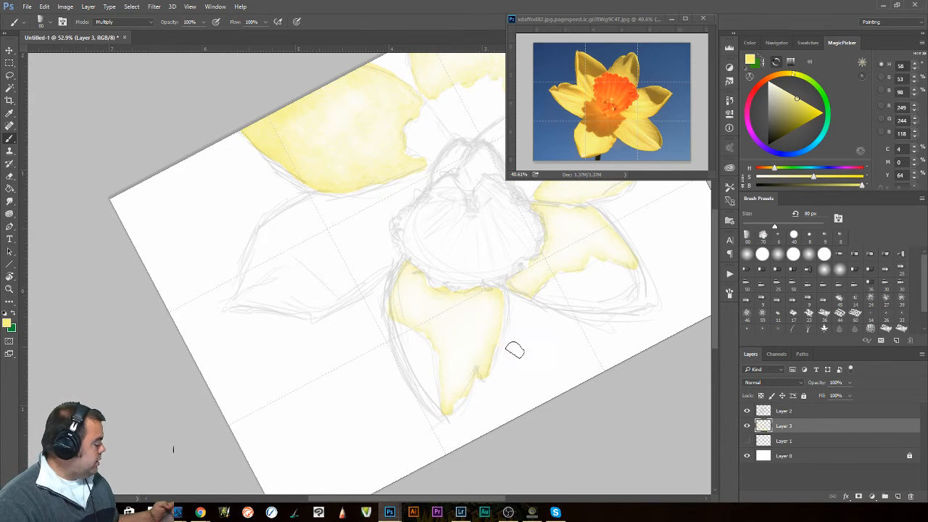
Wash the right petal in light yellow, leaving its upper folded edge white, and rotate the canvas back to nearly upright.
{"action": "key", "text": "alt"}
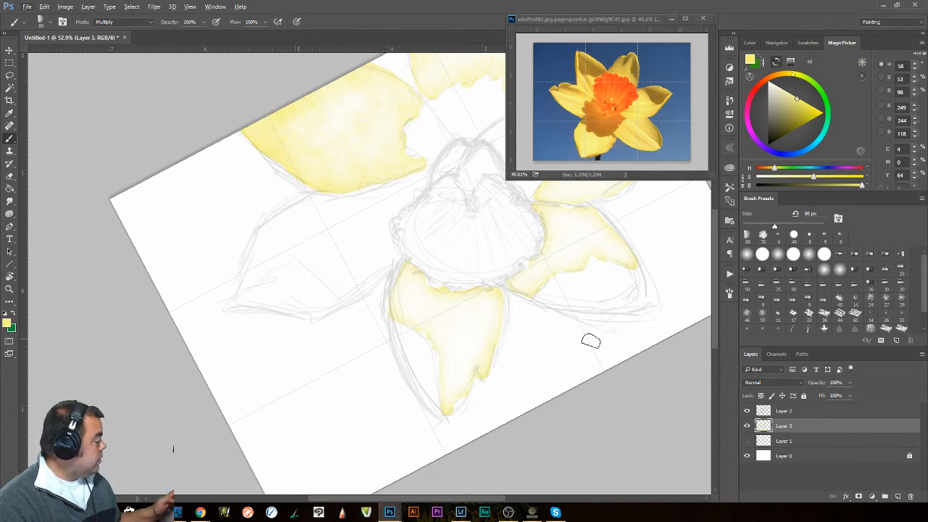
{"action": "key", "text": "r"}
{"action": "left_click_drag", "start_coordinate": [597, 344], "coordinate": [491, 103]}
{"action": "key", "text": "b"}
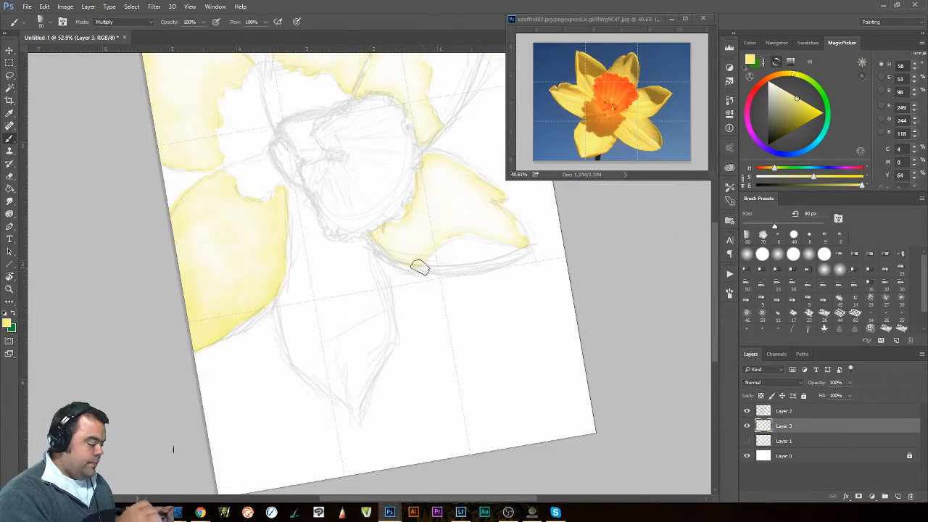
{"action": "key", "text": "space"}
{"action": "left_click_drag", "start_coordinate": [418, 268], "coordinate": [554, 301]}
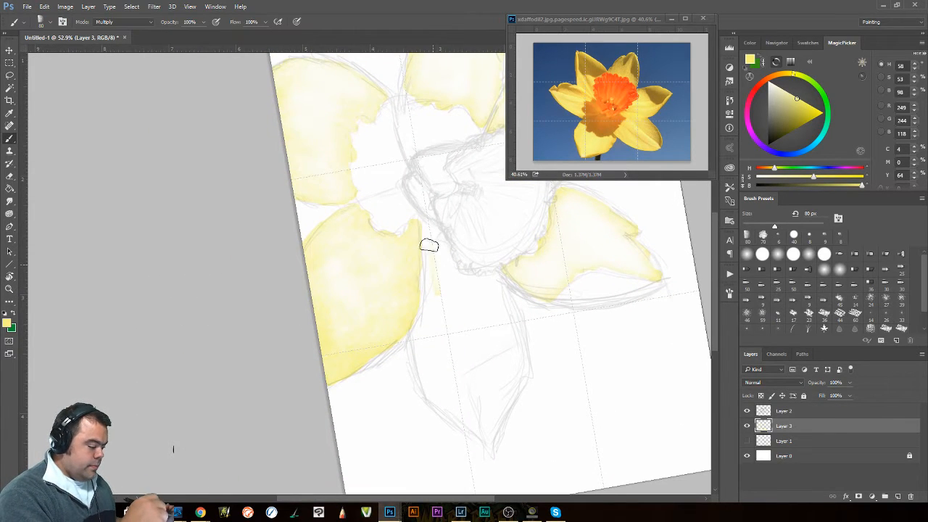
{"action": "mouse_move", "coordinate": [428, 244]}
{"action": "left_mouse_down"}
{"action": "mouse_move", "coordinate": [422, 360]}
{"action": "mouse_move", "coordinate": [434, 394]}
{"action": "mouse_move", "coordinate": [479, 430]}
{"action": "mouse_move", "coordinate": [465, 366]}
{"action": "mouse_move", "coordinate": [498, 347]}
{"action": "mouse_move", "coordinate": [483, 358]}
{"action": "mouse_move", "coordinate": [502, 321]}
{"action": "mouse_move", "coordinate": [502, 338]}
{"action": "mouse_move", "coordinate": [495, 280]}
{"action": "mouse_move", "coordinate": [516, 320]}
{"action": "mouse_move", "coordinate": [474, 283]}
{"action": "left_mouse_up"}
{"action": "mouse_move", "coordinate": [445, 263]}
{"action": "left_mouse_down"}
{"action": "mouse_move", "coordinate": [434, 362]}
{"action": "mouse_move", "coordinate": [430, 348]}
{"action": "mouse_move", "coordinate": [453, 397]}
{"action": "mouse_move", "coordinate": [454, 340]}
{"action": "mouse_move", "coordinate": [477, 348]}
{"action": "mouse_move", "coordinate": [477, 300]}
{"action": "mouse_move", "coordinate": [489, 295]}
{"action": "mouse_move", "coordinate": [457, 286]}
{"action": "left_mouse_up"}
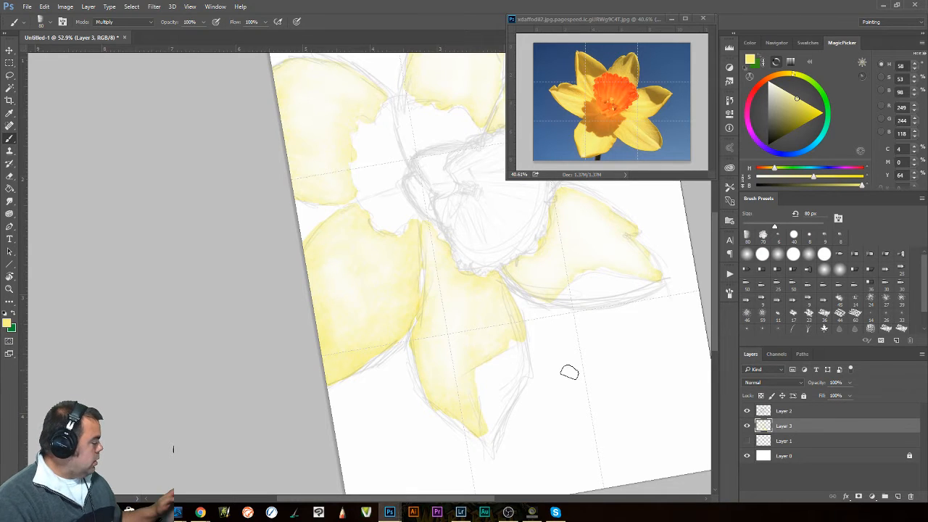
{"action": "key", "text": "r"}
{"action": "mouse_move", "coordinate": [611, 355]}
{"action": "left_mouse_down"}
{"action": "mouse_move", "coordinate": [622, 238]}
{"action": "mouse_move", "coordinate": [441, 108]}
{"action": "mouse_move", "coordinate": [452, 191]}
{"action": "left_mouse_up"}
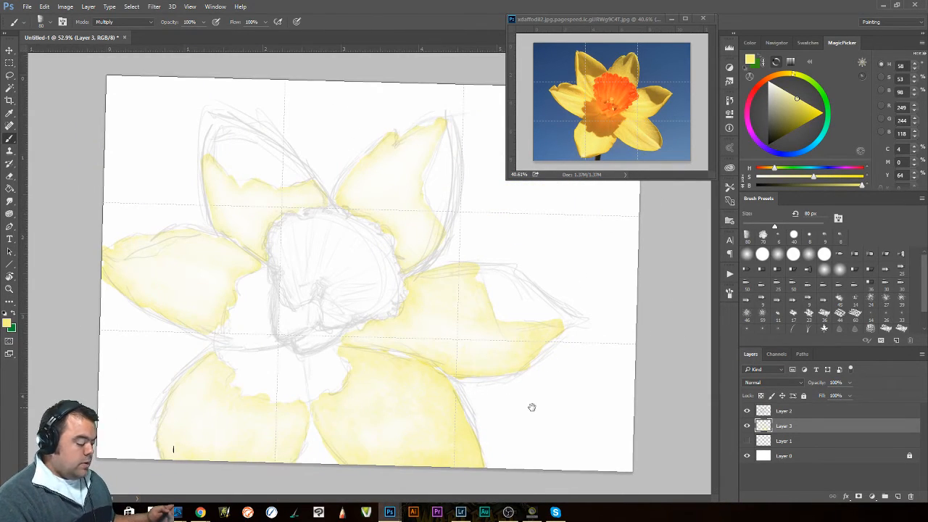
Open a second window for Untitled-1, float it beside the canvas and zoom it out to show the whole painting.
{"action": "left_click", "coordinate": [218, 8]}
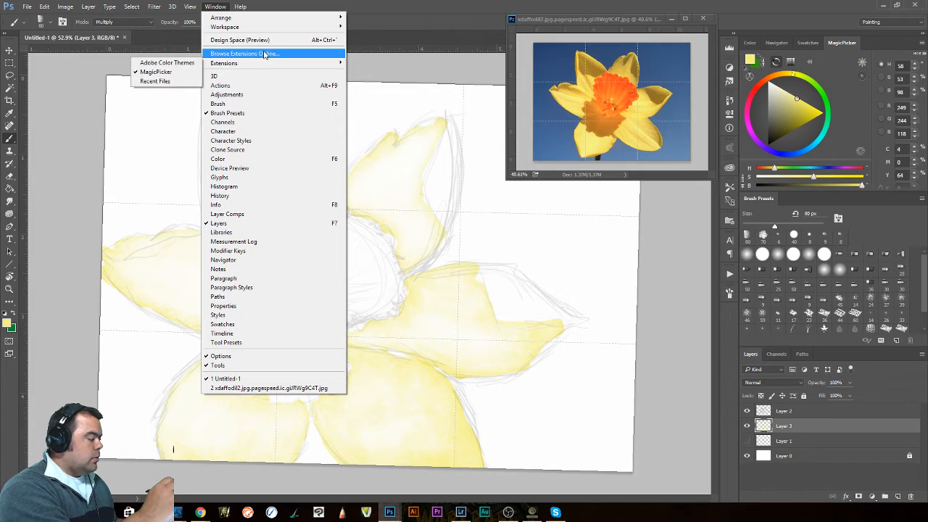
{"action": "mouse_move", "coordinate": [263, 66]}
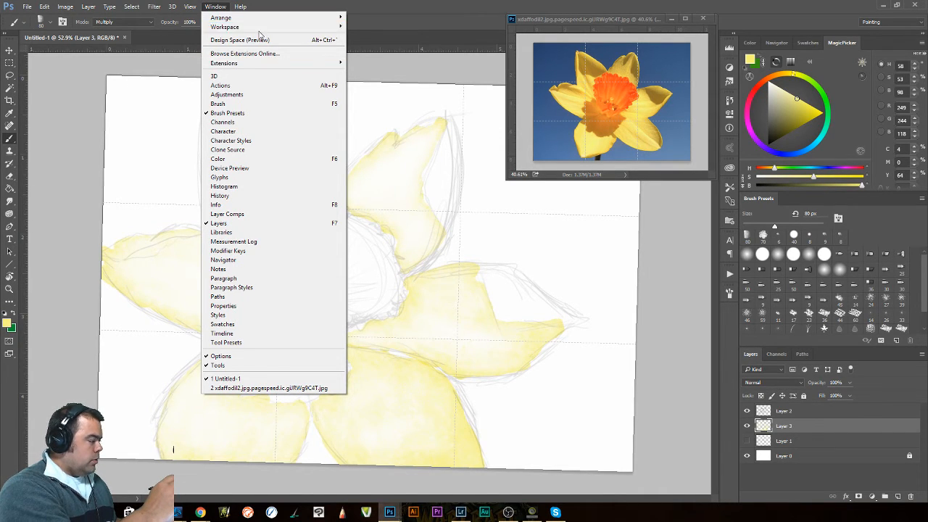
{"action": "mouse_move", "coordinate": [255, 27]}
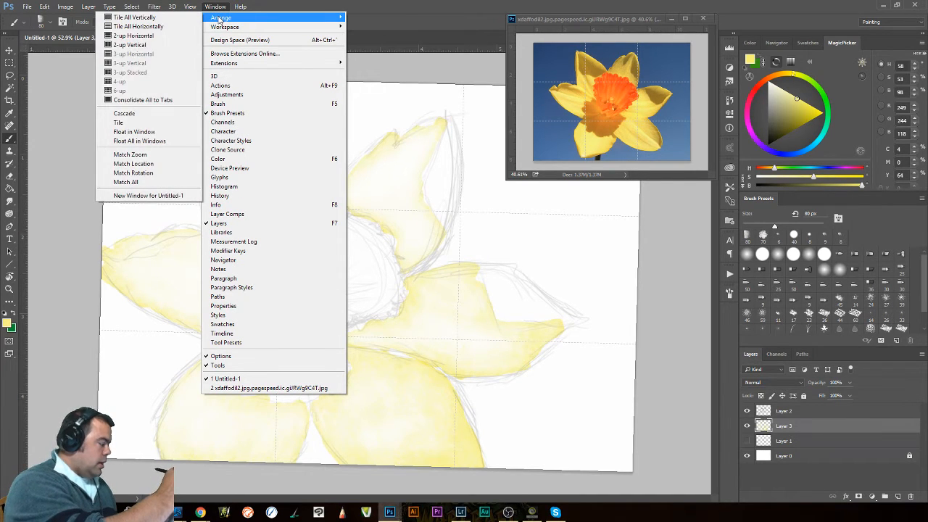
{"action": "left_click", "coordinate": [173, 195]}
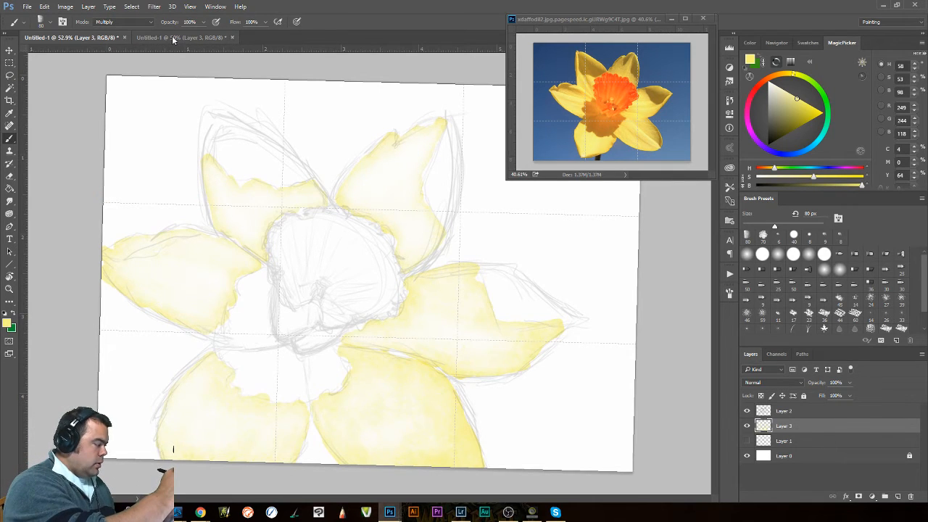
{"action": "left_click_drag", "start_coordinate": [172, 39], "coordinate": [428, 307]}
{"action": "left_click_drag", "start_coordinate": [500, 315], "coordinate": [104, 57]}
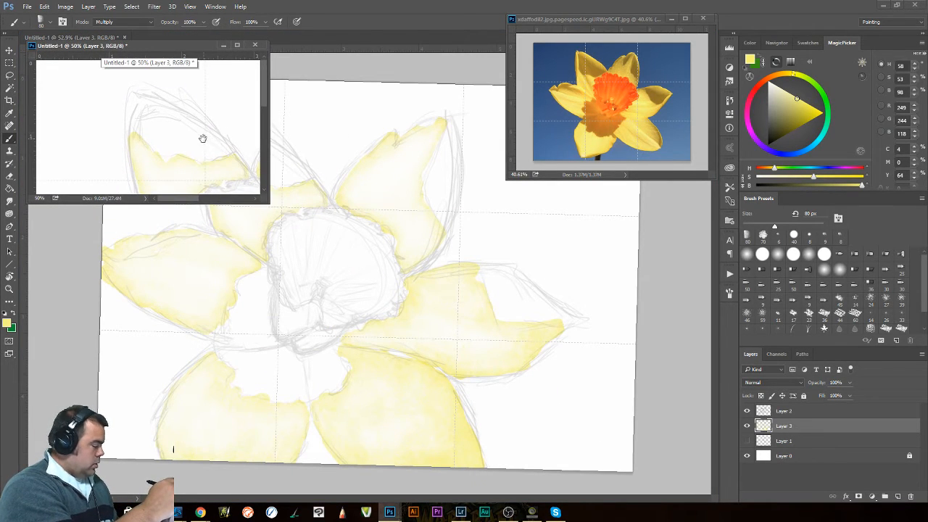
{"action": "mouse_move", "coordinate": [202, 138]}
{"action": "left_mouse_down"}
{"action": "mouse_move", "coordinate": [150, 126]}
{"action": "mouse_move", "coordinate": [161, 125]}
{"action": "left_mouse_up"}
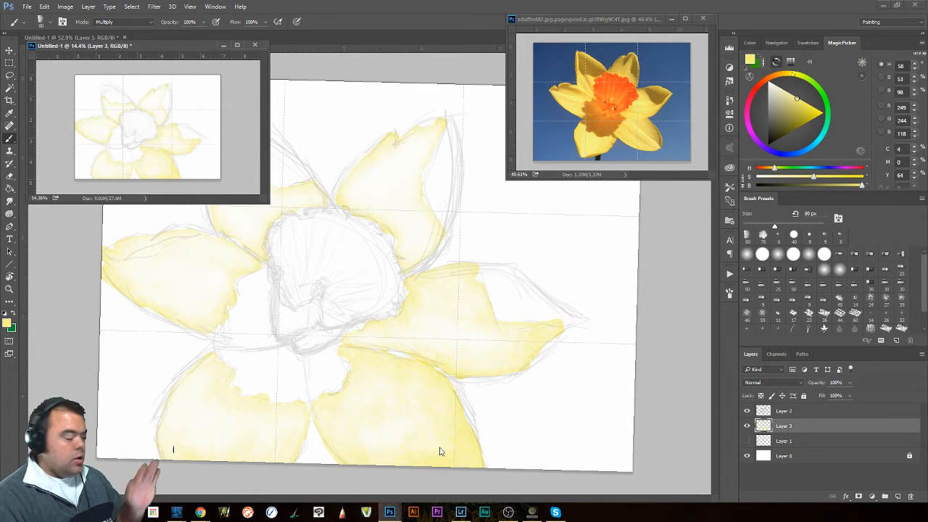
Sample brownish orange from the shadow under the reference's trumpet, try a dab beside the lower-left petal and undo it.
{"action": "left_click_drag", "start_coordinate": [642, 13], "coordinate": [664, 10]}
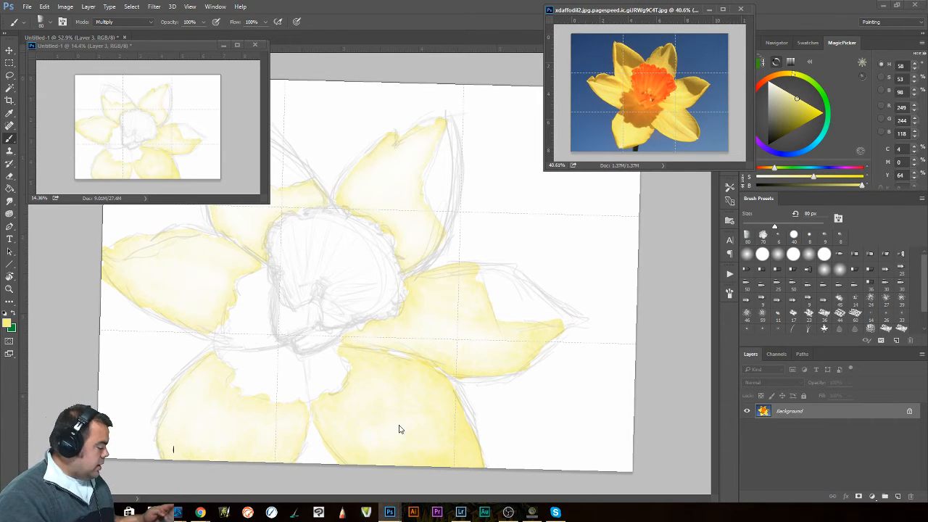
{"action": "left_click_drag", "start_coordinate": [416, 401], "coordinate": [449, 397]}
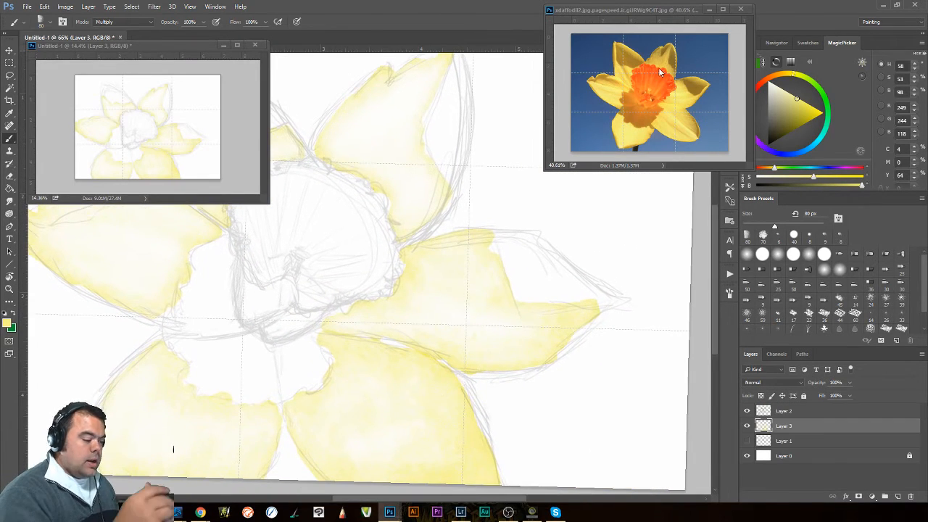
{"action": "left_click", "coordinate": [639, 112], "text": "alt"}
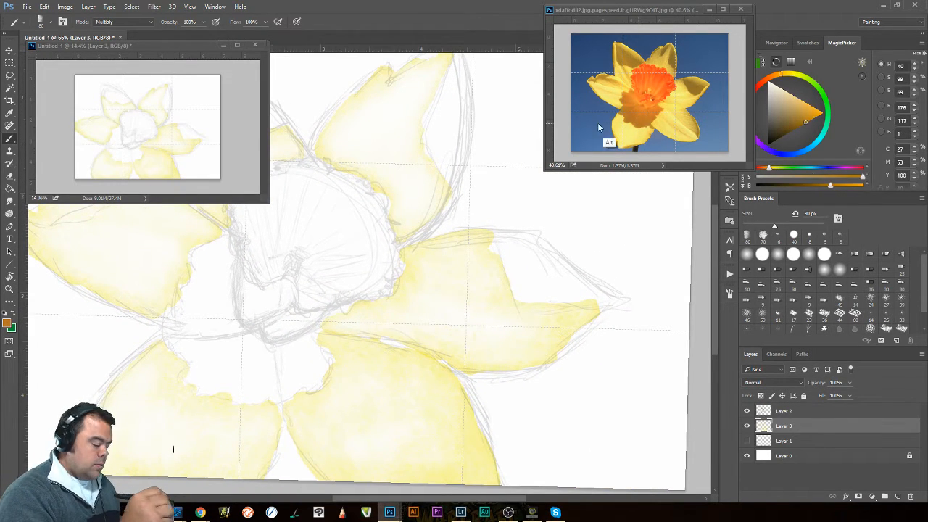
{"action": "left_click_drag", "start_coordinate": [196, 367], "coordinate": [201, 374]}
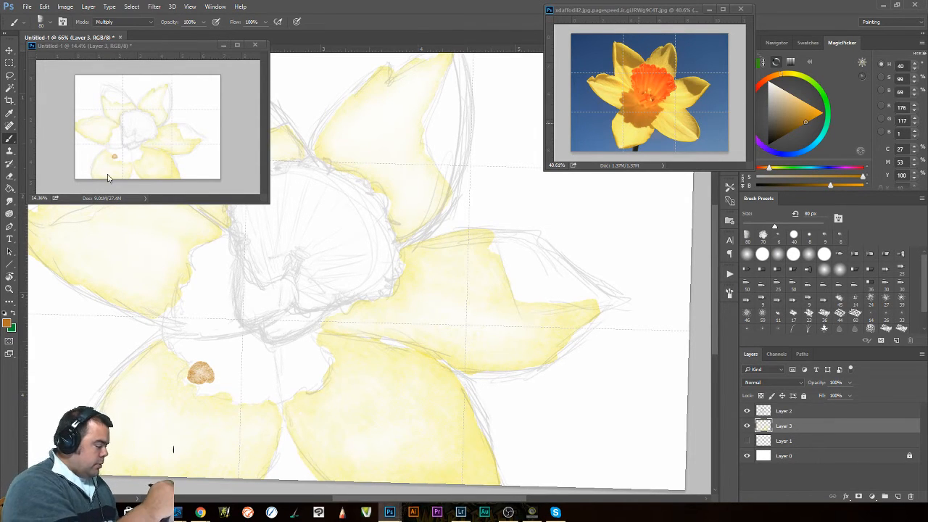
{"action": "key", "text": "ctrl+z"}
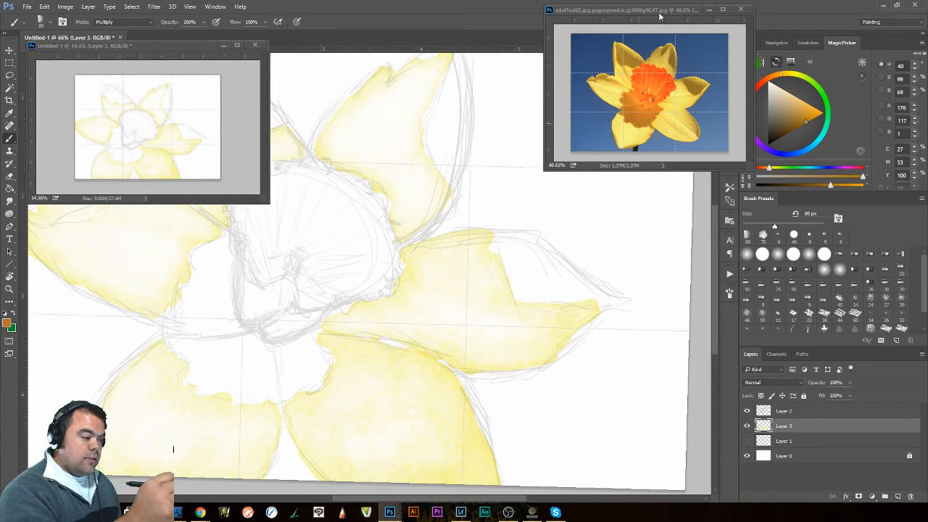
Move the reference photo window clear of the colour picker and expand the tool presets list to browse the watercolor brushes.
{"action": "left_click_drag", "start_coordinate": [660, 16], "coordinate": [599, 20]}
{"action": "left_click", "coordinate": [728, 186]}
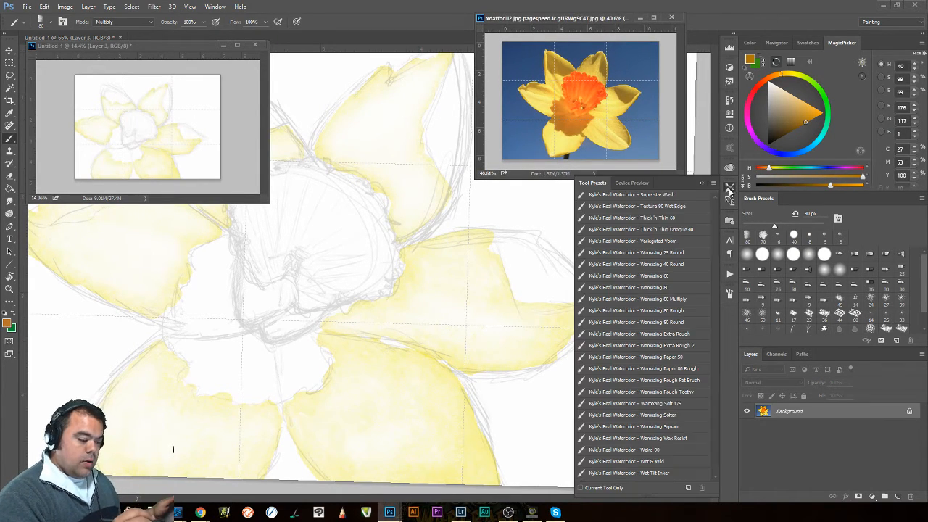
{"action": "scroll", "coordinate": [714, 436], "scroll_direction": "down", "scroll_amount": 3}
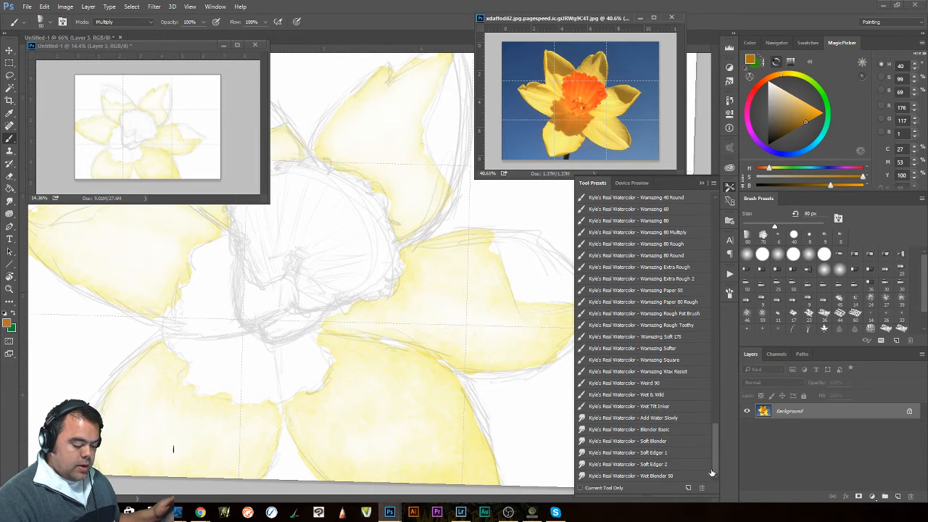
{"action": "scroll", "coordinate": [713, 432], "scroll_direction": "up", "scroll_amount": 3}
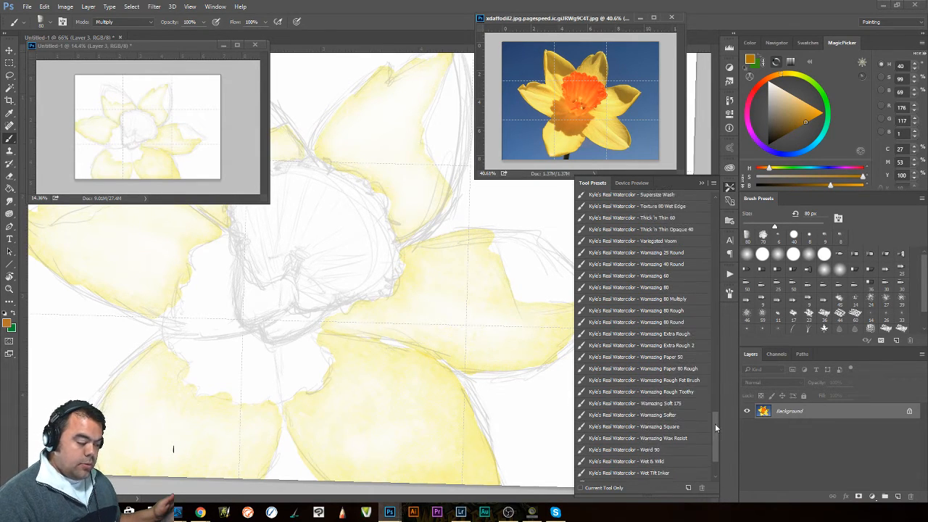
Paint a brownish-orange shadow along the trumpet's lower-left ruffled rim and soften its inner edge with the Soft Blender preset.
{"action": "left_click", "coordinate": [192, 355]}
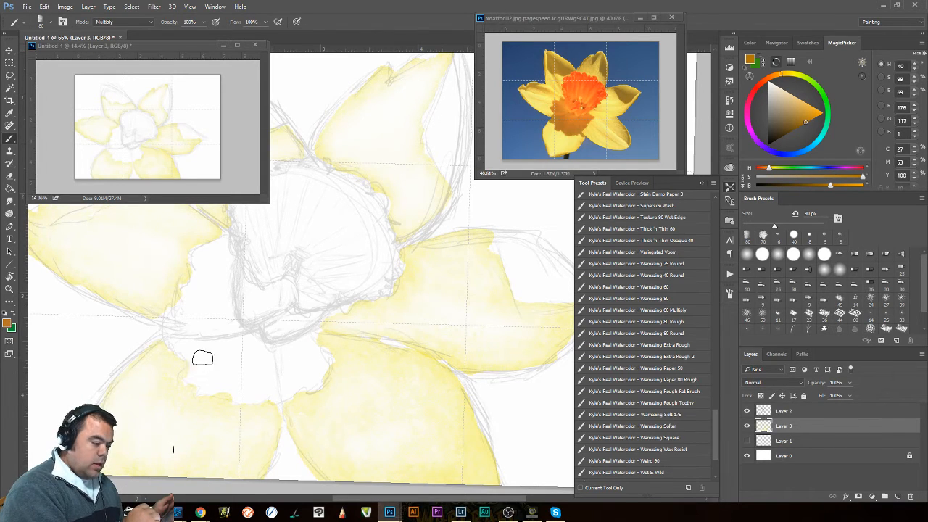
{"action": "mouse_move", "coordinate": [178, 345]}
{"action": "left_mouse_down"}
{"action": "mouse_move", "coordinate": [190, 380]}
{"action": "mouse_move", "coordinate": [198, 378]}
{"action": "mouse_move", "coordinate": [182, 381]}
{"action": "mouse_move", "coordinate": [203, 378]}
{"action": "mouse_move", "coordinate": [203, 391]}
{"action": "mouse_move", "coordinate": [258, 399]}
{"action": "mouse_move", "coordinate": [237, 403]}
{"action": "mouse_move", "coordinate": [310, 388]}
{"action": "mouse_move", "coordinate": [322, 363]}
{"action": "mouse_move", "coordinate": [317, 354]}
{"action": "mouse_move", "coordinate": [318, 375]}
{"action": "mouse_move", "coordinate": [316, 365]}
{"action": "mouse_move", "coordinate": [276, 390]}
{"action": "mouse_move", "coordinate": [240, 389]}
{"action": "mouse_move", "coordinate": [253, 390]}
{"action": "mouse_move", "coordinate": [194, 368]}
{"action": "mouse_move", "coordinate": [172, 321]}
{"action": "mouse_move", "coordinate": [192, 308]}
{"action": "mouse_move", "coordinate": [184, 310]}
{"action": "mouse_move", "coordinate": [199, 282]}
{"action": "mouse_move", "coordinate": [195, 289]}
{"action": "mouse_move", "coordinate": [192, 271]}
{"action": "mouse_move", "coordinate": [190, 316]}
{"action": "mouse_move", "coordinate": [201, 297]}
{"action": "mouse_move", "coordinate": [201, 261]}
{"action": "mouse_move", "coordinate": [181, 336]}
{"action": "mouse_move", "coordinate": [193, 315]}
{"action": "mouse_move", "coordinate": [186, 334]}
{"action": "mouse_move", "coordinate": [222, 373]}
{"action": "mouse_move", "coordinate": [261, 374]}
{"action": "left_mouse_up"}
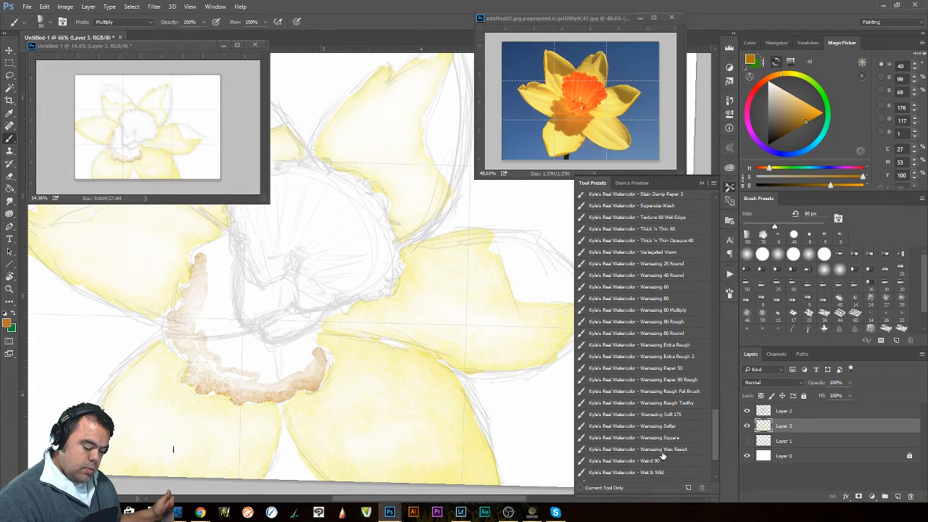
{"action": "left_click_drag", "start_coordinate": [714, 449], "coordinate": [714, 473]}
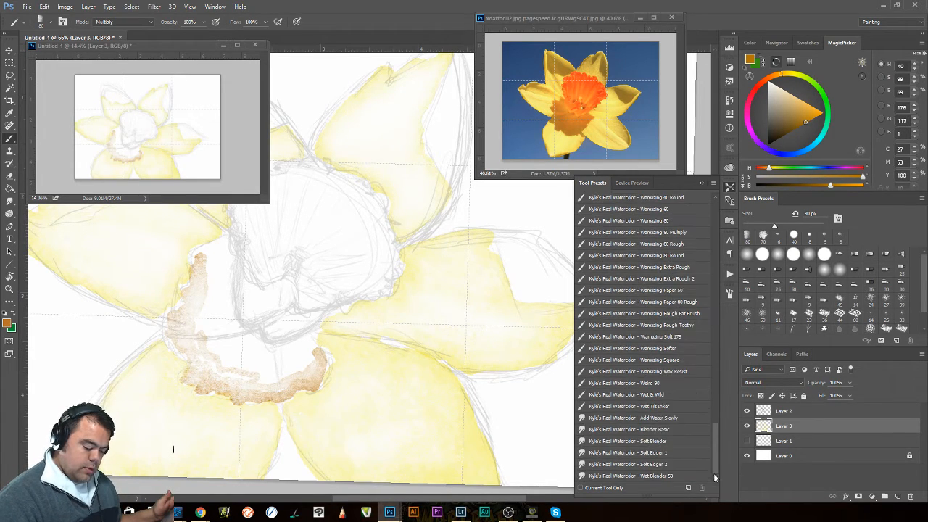
{"action": "left_click", "coordinate": [660, 440]}
{"action": "mouse_move", "coordinate": [206, 302]}
{"action": "left_mouse_down"}
{"action": "mouse_move", "coordinate": [211, 256]}
{"action": "mouse_move", "coordinate": [200, 336]}
{"action": "mouse_move", "coordinate": [220, 344]}
{"action": "mouse_move", "coordinate": [204, 339]}
{"action": "mouse_move", "coordinate": [242, 376]}
{"action": "mouse_move", "coordinate": [285, 376]}
{"action": "mouse_move", "coordinate": [276, 379]}
{"action": "mouse_move", "coordinate": [304, 357]}
{"action": "left_mouse_up"}
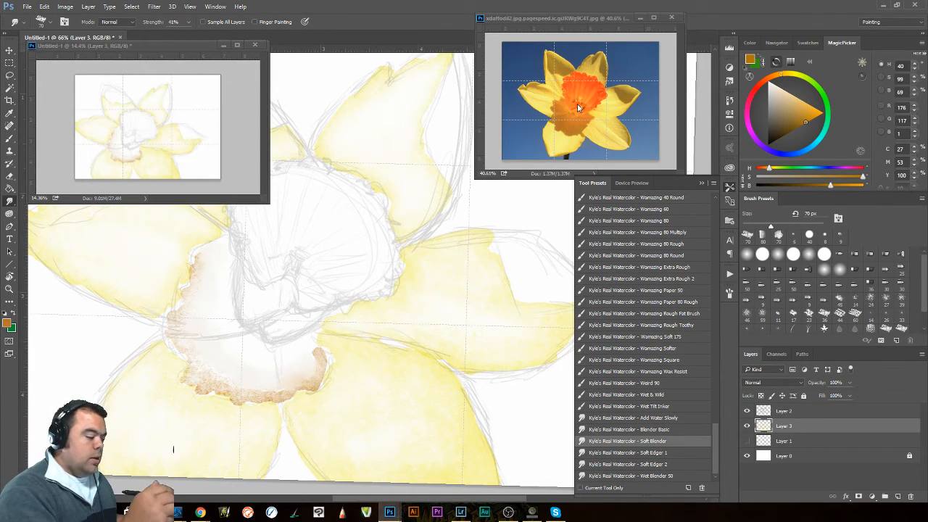
Paint a second shadow band inside the rim with Wamazing 80 Multiply in orange sampled from the reference's trumpet, softening it with Soft Edger 1.
{"action": "left_click", "coordinate": [570, 131]}
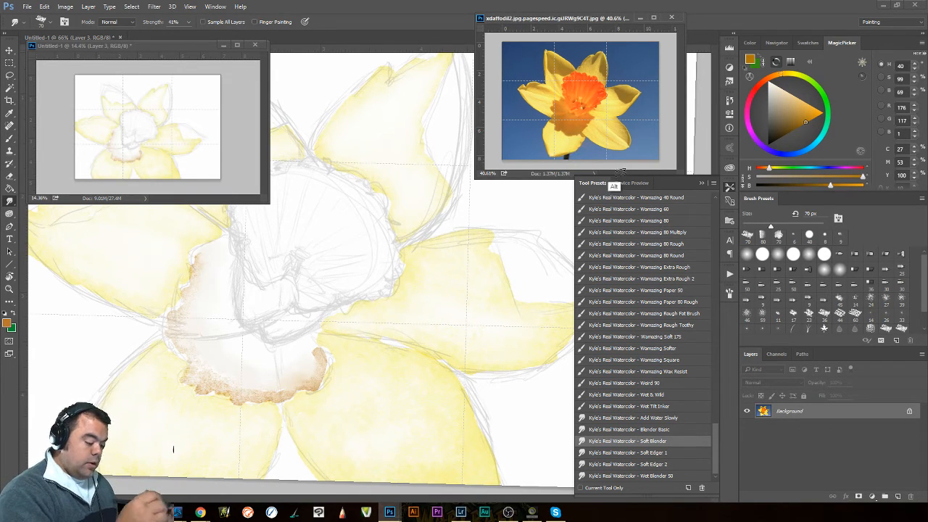
{"action": "left_click", "coordinate": [667, 231]}
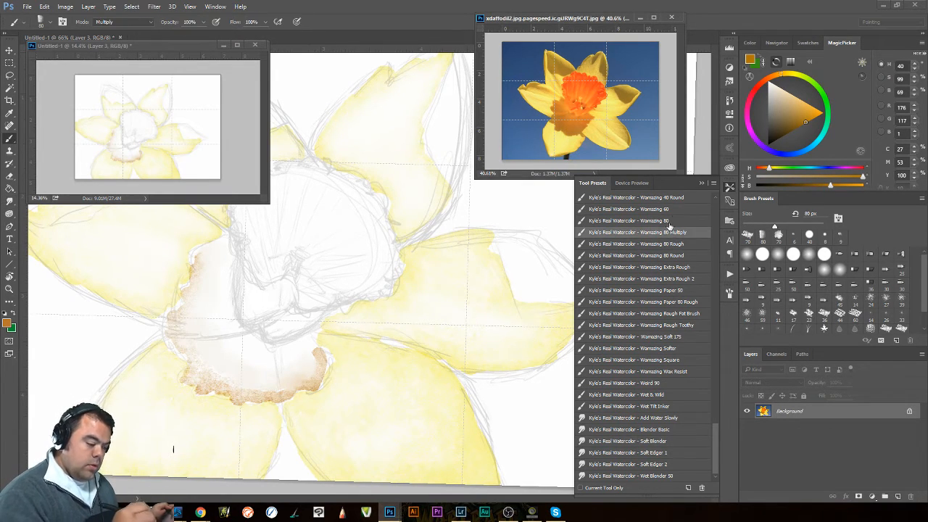
{"action": "left_click", "coordinate": [572, 118], "text": "alt"}
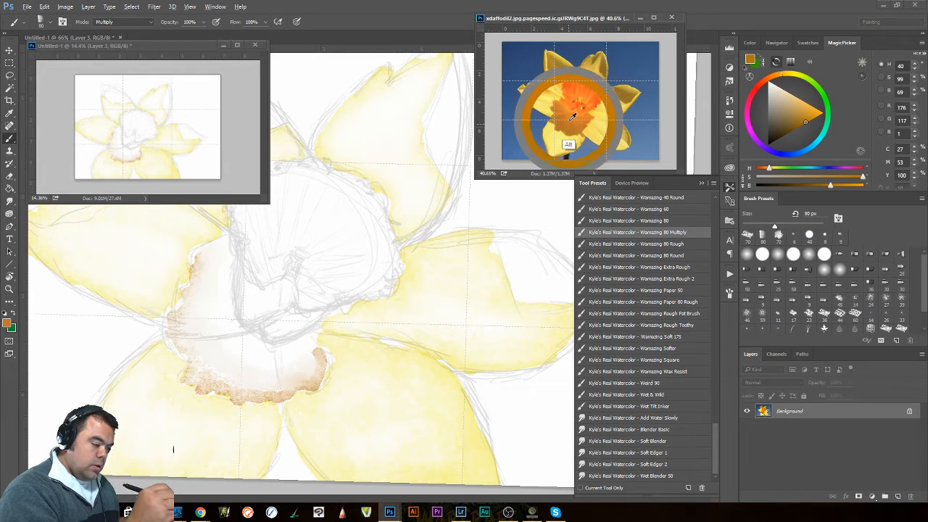
{"action": "left_click", "coordinate": [200, 294]}
{"action": "mouse_move", "coordinate": [202, 265]}
{"action": "left_mouse_down"}
{"action": "mouse_move", "coordinate": [222, 244]}
{"action": "mouse_move", "coordinate": [195, 314]}
{"action": "mouse_move", "coordinate": [212, 350]}
{"action": "mouse_move", "coordinate": [233, 372]}
{"action": "mouse_move", "coordinate": [269, 381]}
{"action": "mouse_move", "coordinate": [290, 380]}
{"action": "mouse_move", "coordinate": [308, 361]}
{"action": "mouse_move", "coordinate": [271, 379]}
{"action": "mouse_move", "coordinate": [224, 366]}
{"action": "mouse_move", "coordinate": [208, 332]}
{"action": "mouse_move", "coordinate": [215, 306]}
{"action": "mouse_move", "coordinate": [200, 336]}
{"action": "mouse_move", "coordinate": [276, 377]}
{"action": "mouse_move", "coordinate": [310, 355]}
{"action": "left_mouse_up"}
{"action": "left_click", "coordinate": [662, 452]}
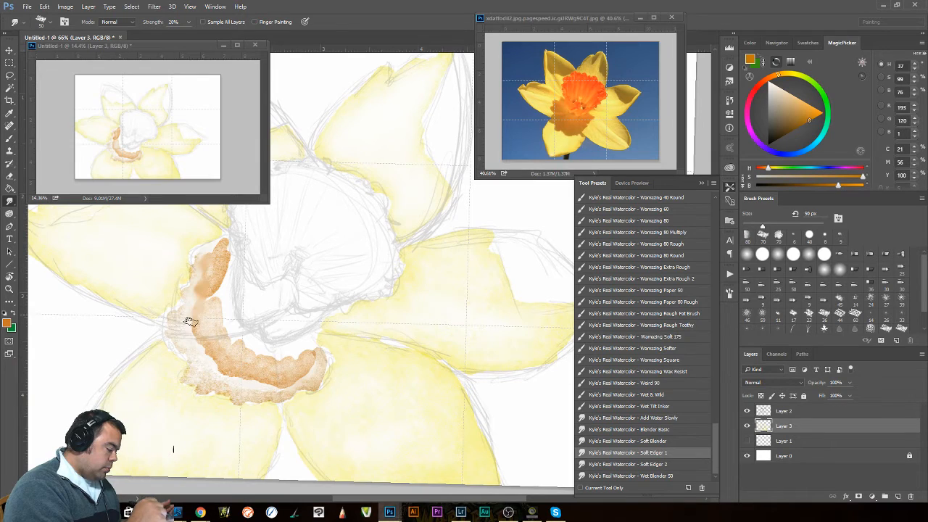
{"action": "mouse_move", "coordinate": [196, 348]}
{"action": "left_mouse_down"}
{"action": "mouse_move", "coordinate": [215, 351]}
{"action": "mouse_move", "coordinate": [225, 371]}
{"action": "mouse_move", "coordinate": [279, 380]}
{"action": "left_mouse_up"}
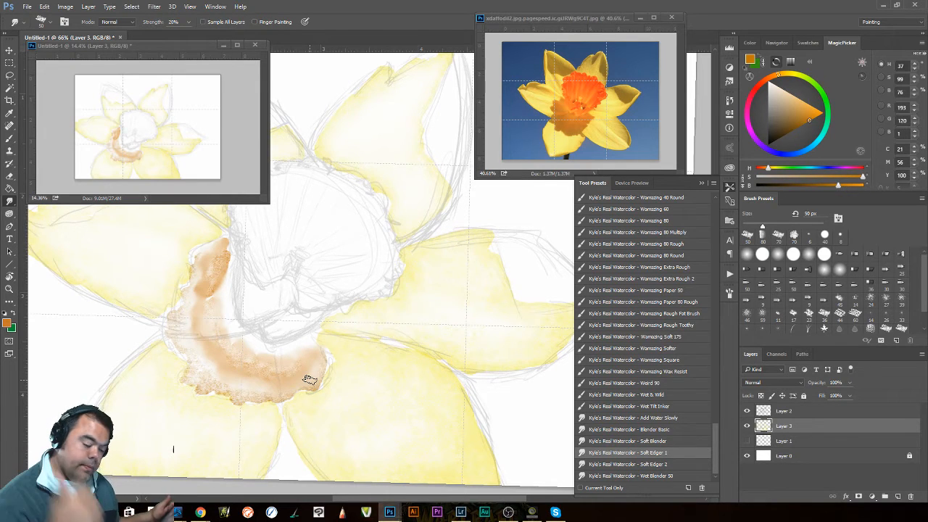
Add grain over the trumpet's orange shadow with the Add Paper Texture preset.
{"action": "left_click_drag", "start_coordinate": [714, 437], "coordinate": [714, 213]}
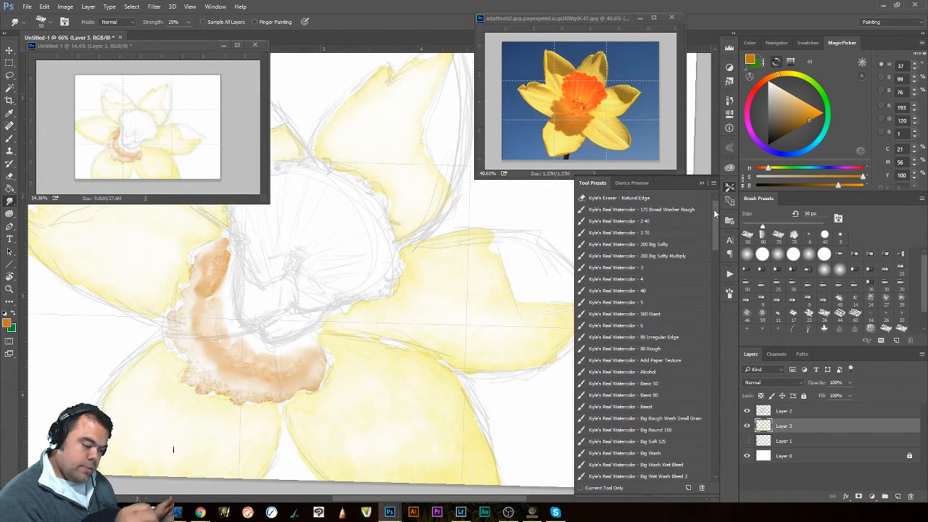
{"action": "scroll", "coordinate": [716, 217], "scroll_direction": "down", "scroll_amount": 3}
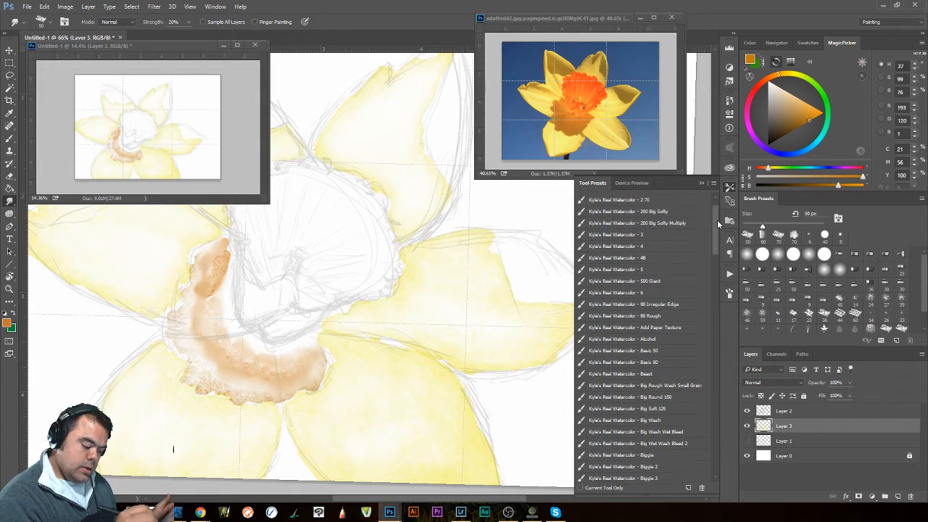
{"action": "mouse_move", "coordinate": [721, 232]}
{"action": "left_mouse_down"}
{"action": "mouse_move", "coordinate": [723, 348]}
{"action": "mouse_move", "coordinate": [724, 335]}
{"action": "left_mouse_up"}
{"action": "mouse_move", "coordinate": [724, 336]}
{"action": "left_mouse_down"}
{"action": "mouse_move", "coordinate": [718, 441]}
{"action": "mouse_move", "coordinate": [717, 203]}
{"action": "left_mouse_up"}
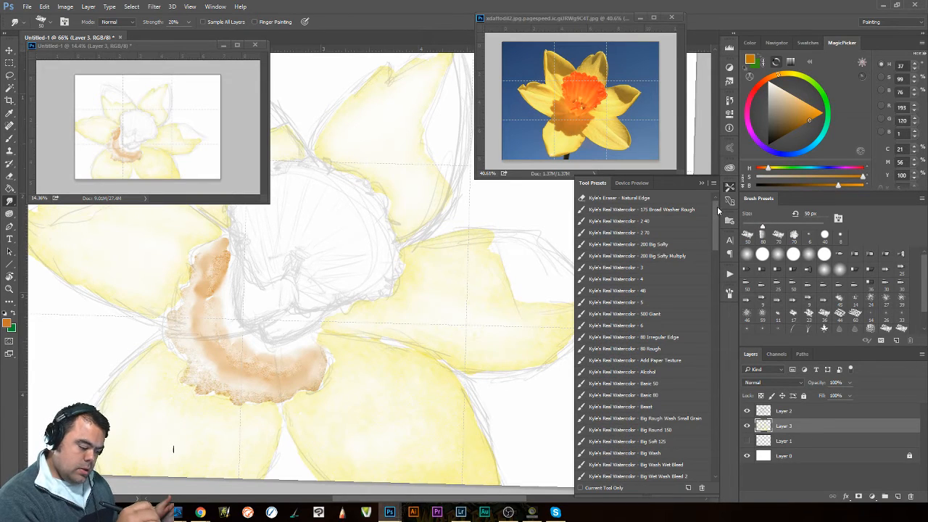
{"action": "left_click", "coordinate": [656, 360]}
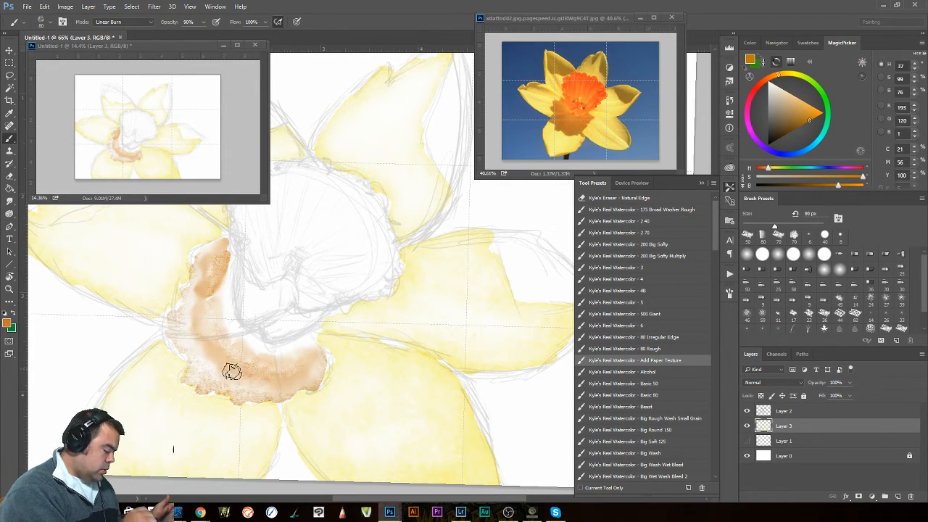
{"action": "mouse_move", "coordinate": [232, 371]}
{"action": "left_mouse_down"}
{"action": "mouse_move", "coordinate": [231, 348]}
{"action": "mouse_move", "coordinate": [267, 390]}
{"action": "mouse_move", "coordinate": [237, 390]}
{"action": "mouse_move", "coordinate": [263, 394]}
{"action": "mouse_move", "coordinate": [314, 368]}
{"action": "mouse_move", "coordinate": [302, 368]}
{"action": "mouse_move", "coordinate": [313, 359]}
{"action": "mouse_move", "coordinate": [229, 376]}
{"action": "mouse_move", "coordinate": [189, 312]}
{"action": "mouse_move", "coordinate": [214, 276]}
{"action": "mouse_move", "coordinate": [201, 312]}
{"action": "mouse_move", "coordinate": [212, 262]}
{"action": "mouse_move", "coordinate": [200, 266]}
{"action": "mouse_move", "coordinate": [216, 248]}
{"action": "mouse_move", "coordinate": [222, 350]}
{"action": "mouse_move", "coordinate": [257, 353]}
{"action": "mouse_move", "coordinate": [233, 345]}
{"action": "mouse_move", "coordinate": [270, 369]}
{"action": "mouse_move", "coordinate": [197, 340]}
{"action": "mouse_move", "coordinate": [199, 287]}
{"action": "left_mouse_up"}
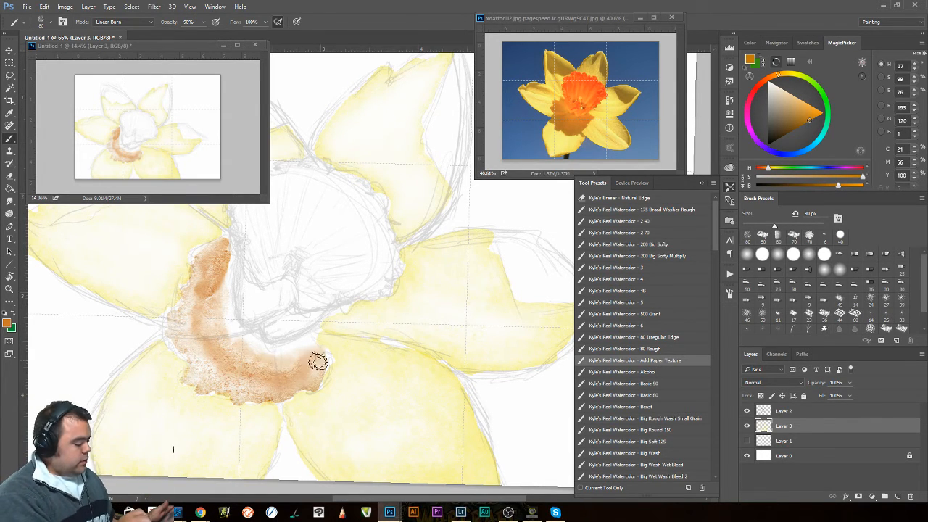
{"action": "mouse_move", "coordinate": [318, 361]}
{"action": "left_mouse_down"}
{"action": "mouse_move", "coordinate": [272, 360]}
{"action": "mouse_move", "coordinate": [304, 349]}
{"action": "mouse_move", "coordinate": [247, 374]}
{"action": "mouse_move", "coordinate": [237, 330]}
{"action": "left_mouse_up"}
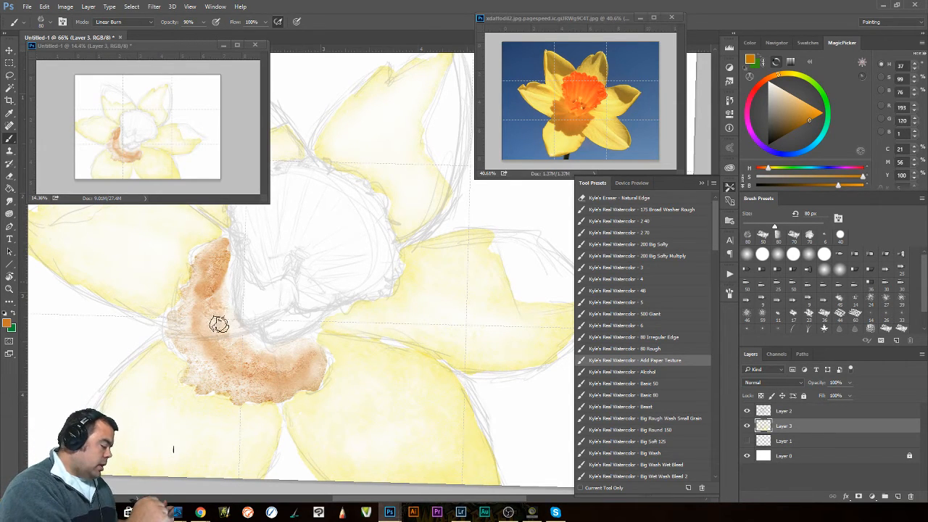
Sample darker brownish orange from the reference's trumpet shadow and darken the trumpet's outer rim with Wamazing 80 Multiply.
{"action": "left_click", "coordinate": [572, 127], "text": "alt"}
{"action": "left_click_drag", "start_coordinate": [715, 243], "coordinate": [726, 444]}
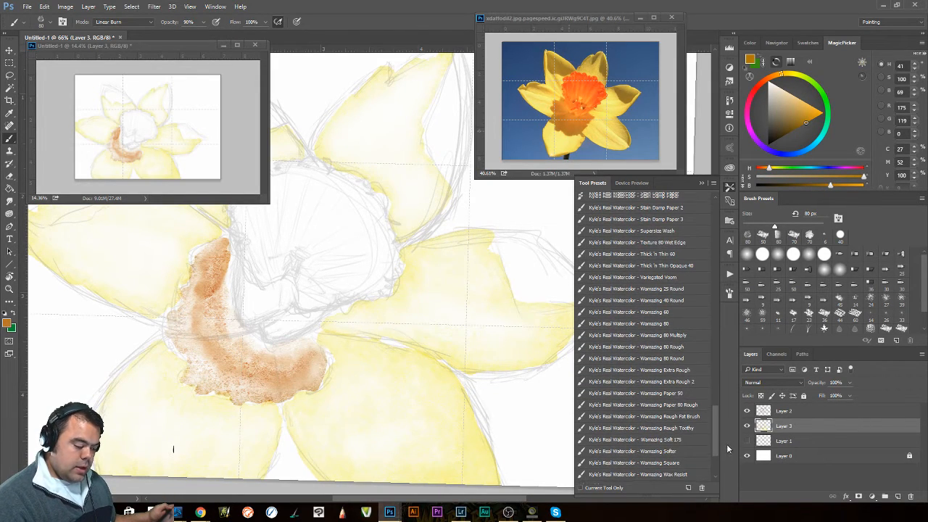
{"action": "left_click", "coordinate": [653, 335]}
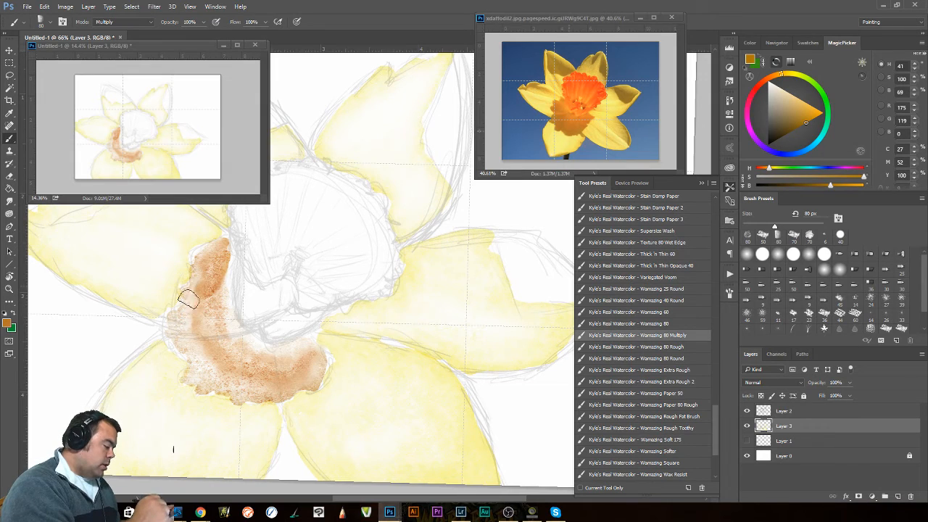
{"action": "left_click_drag", "start_coordinate": [188, 299], "coordinate": [197, 263]}
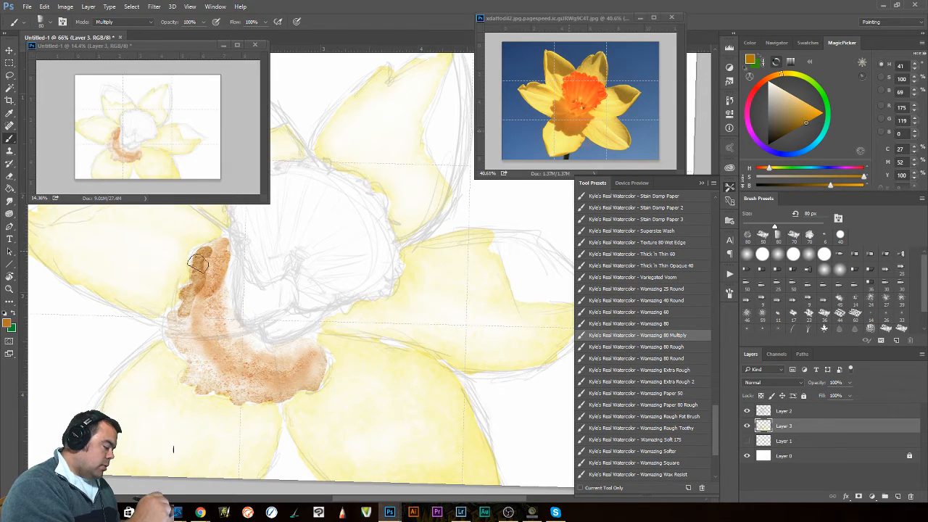
{"action": "mouse_move", "coordinate": [172, 313]}
{"action": "left_mouse_down"}
{"action": "mouse_move", "coordinate": [178, 352]}
{"action": "mouse_move", "coordinate": [181, 313]}
{"action": "mouse_move", "coordinate": [196, 354]}
{"action": "mouse_move", "coordinate": [186, 358]}
{"action": "mouse_move", "coordinate": [206, 364]}
{"action": "mouse_move", "coordinate": [185, 378]}
{"action": "mouse_move", "coordinate": [204, 390]}
{"action": "mouse_move", "coordinate": [224, 384]}
{"action": "mouse_move", "coordinate": [240, 393]}
{"action": "mouse_move", "coordinate": [235, 400]}
{"action": "mouse_move", "coordinate": [304, 388]}
{"action": "mouse_move", "coordinate": [324, 363]}
{"action": "mouse_move", "coordinate": [301, 374]}
{"action": "mouse_move", "coordinate": [209, 351]}
{"action": "left_mouse_up"}
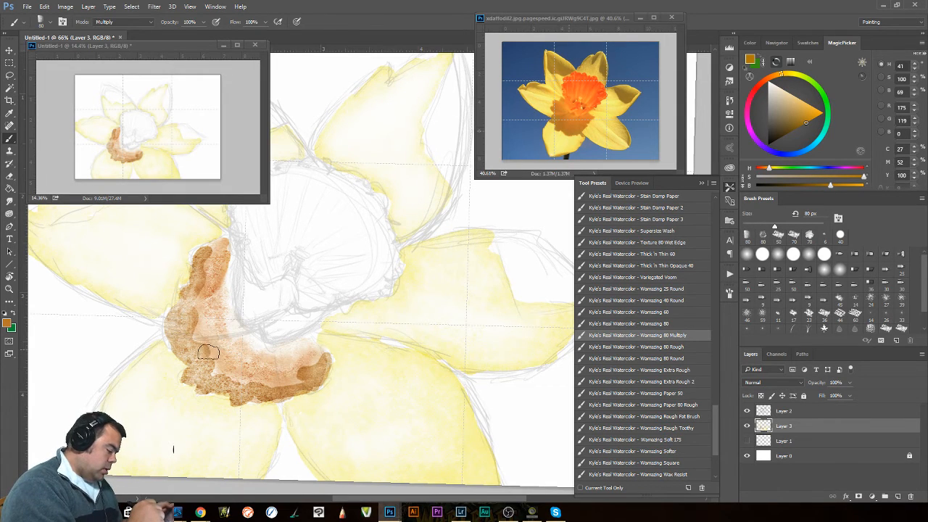
Sample light tan from the painted shadow and glaze it over the middle and inner part of the trumpet's shaded band.
{"action": "key", "text": "alt"}
{"action": "left_click", "coordinate": [212, 345], "text": "alt"}
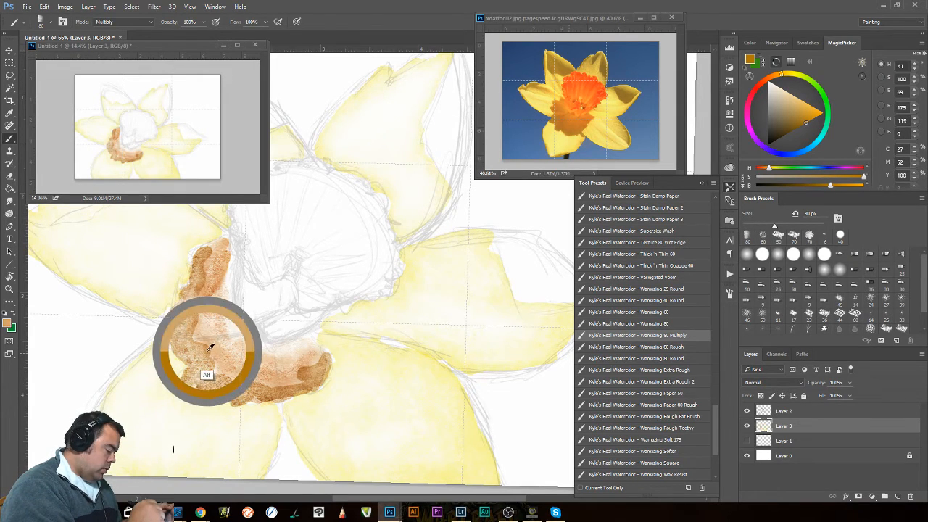
{"action": "mouse_move", "coordinate": [197, 329]}
{"action": "left_mouse_down"}
{"action": "mouse_move", "coordinate": [199, 341]}
{"action": "mouse_move", "coordinate": [210, 300]}
{"action": "mouse_move", "coordinate": [208, 368]}
{"action": "mouse_move", "coordinate": [229, 377]}
{"action": "mouse_move", "coordinate": [272, 380]}
{"action": "mouse_move", "coordinate": [311, 363]}
{"action": "mouse_move", "coordinate": [311, 338]}
{"action": "mouse_move", "coordinate": [286, 352]}
{"action": "left_mouse_up"}
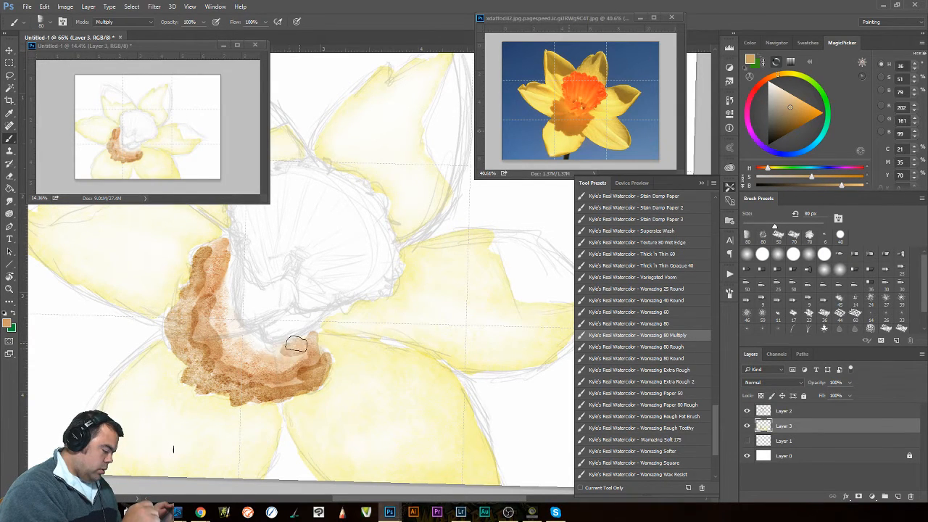
Sample reddish brown from the painted shadow and deepen the whole shaded band from its upper end around to the lower rim.
{"action": "left_click", "coordinate": [212, 305], "text": "alt"}
{"action": "mouse_move", "coordinate": [210, 310]}
{"action": "left_mouse_down"}
{"action": "mouse_move", "coordinate": [238, 332]}
{"action": "mouse_move", "coordinate": [260, 347]}
{"action": "mouse_move", "coordinate": [225, 316]}
{"action": "mouse_move", "coordinate": [217, 327]}
{"action": "mouse_move", "coordinate": [218, 317]}
{"action": "mouse_move", "coordinate": [202, 323]}
{"action": "mouse_move", "coordinate": [279, 358]}
{"action": "mouse_move", "coordinate": [281, 371]}
{"action": "mouse_move", "coordinate": [311, 340]}
{"action": "mouse_move", "coordinate": [269, 360]}
{"action": "mouse_move", "coordinate": [236, 342]}
{"action": "mouse_move", "coordinate": [195, 344]}
{"action": "mouse_move", "coordinate": [191, 299]}
{"action": "mouse_move", "coordinate": [181, 308]}
{"action": "mouse_move", "coordinate": [202, 264]}
{"action": "mouse_move", "coordinate": [205, 303]}
{"action": "mouse_move", "coordinate": [211, 252]}
{"action": "left_mouse_up"}
{"action": "mouse_move", "coordinate": [196, 303]}
{"action": "left_mouse_down"}
{"action": "mouse_move", "coordinate": [192, 378]}
{"action": "mouse_move", "coordinate": [210, 368]}
{"action": "mouse_move", "coordinate": [204, 387]}
{"action": "mouse_move", "coordinate": [197, 380]}
{"action": "mouse_move", "coordinate": [222, 380]}
{"action": "mouse_move", "coordinate": [212, 391]}
{"action": "mouse_move", "coordinate": [237, 393]}
{"action": "mouse_move", "coordinate": [239, 403]}
{"action": "mouse_move", "coordinate": [257, 390]}
{"action": "mouse_move", "coordinate": [254, 399]}
{"action": "mouse_move", "coordinate": [293, 390]}
{"action": "mouse_move", "coordinate": [318, 369]}
{"action": "mouse_move", "coordinate": [227, 376]}
{"action": "mouse_move", "coordinate": [204, 359]}
{"action": "mouse_move", "coordinate": [195, 335]}
{"action": "mouse_move", "coordinate": [213, 347]}
{"action": "mouse_move", "coordinate": [214, 298]}
{"action": "mouse_move", "coordinate": [211, 330]}
{"action": "mouse_move", "coordinate": [195, 321]}
{"action": "mouse_move", "coordinate": [216, 308]}
{"action": "mouse_move", "coordinate": [279, 363]}
{"action": "left_mouse_up"}
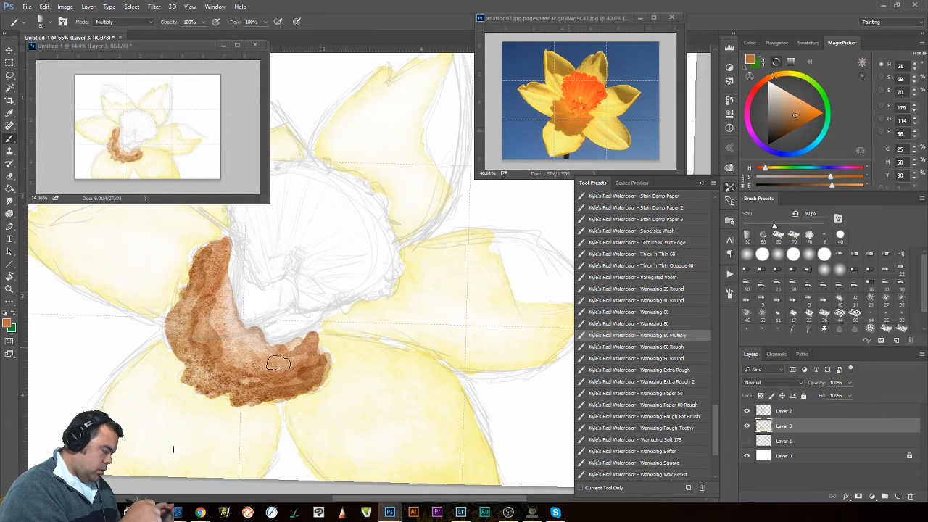
{"action": "left_click_drag", "start_coordinate": [206, 315], "coordinate": [234, 355]}
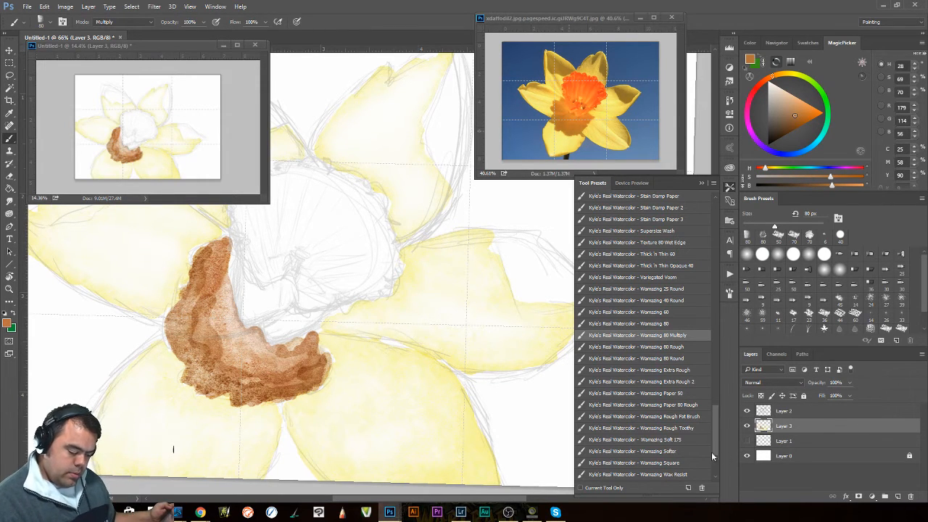
Blend the hard stroke edges in the trumpet's shadow with the Wet Blender 50 and Blender Basic presets.
{"action": "left_click_drag", "start_coordinate": [714, 452], "coordinate": [717, 466]}
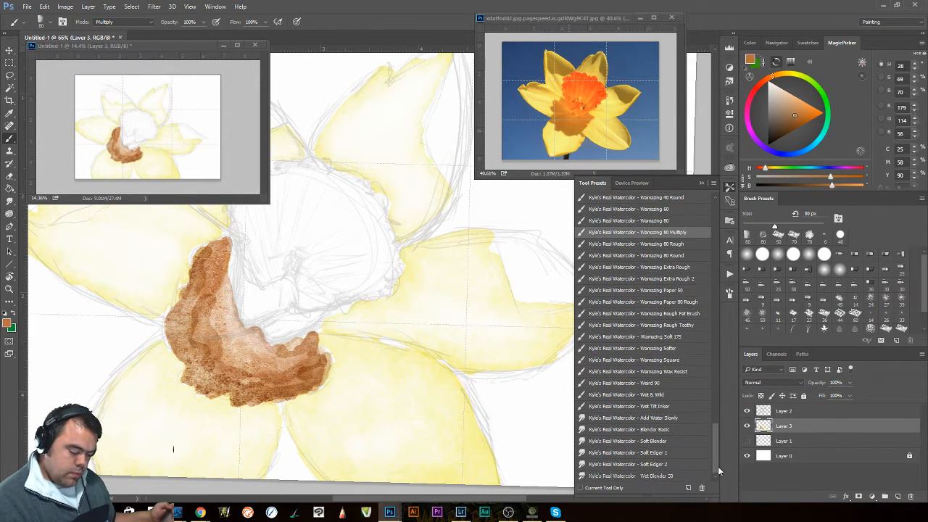
{"action": "left_click", "coordinate": [667, 477]}
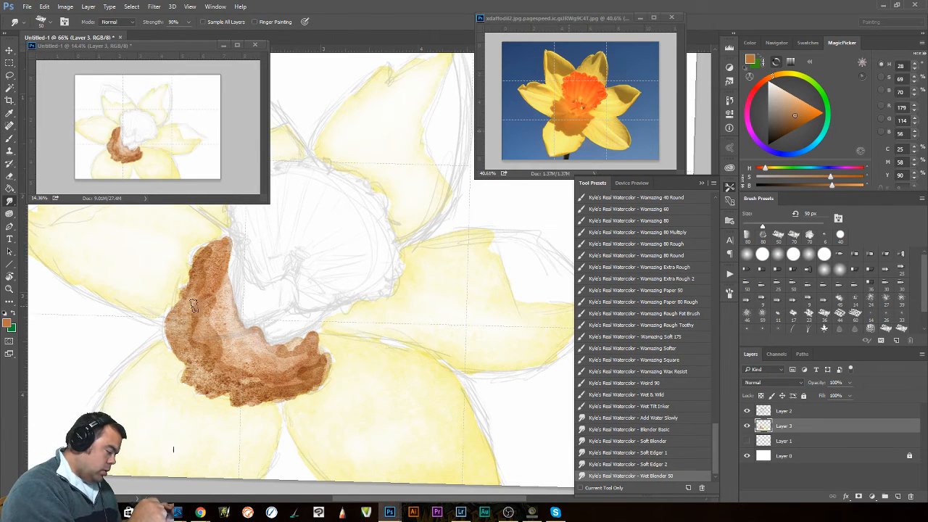
{"action": "left_click", "coordinate": [658, 430]}
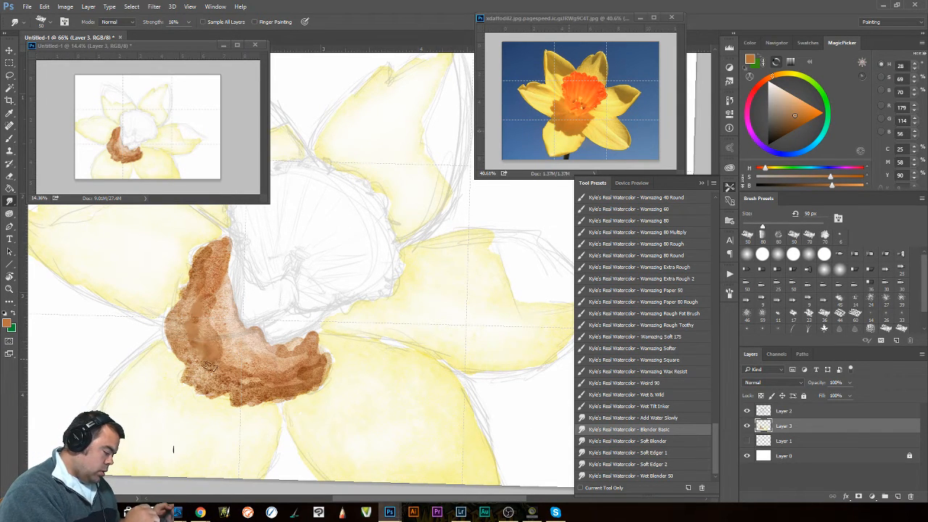
{"action": "left_click_drag", "start_coordinate": [209, 367], "coordinate": [222, 369]}
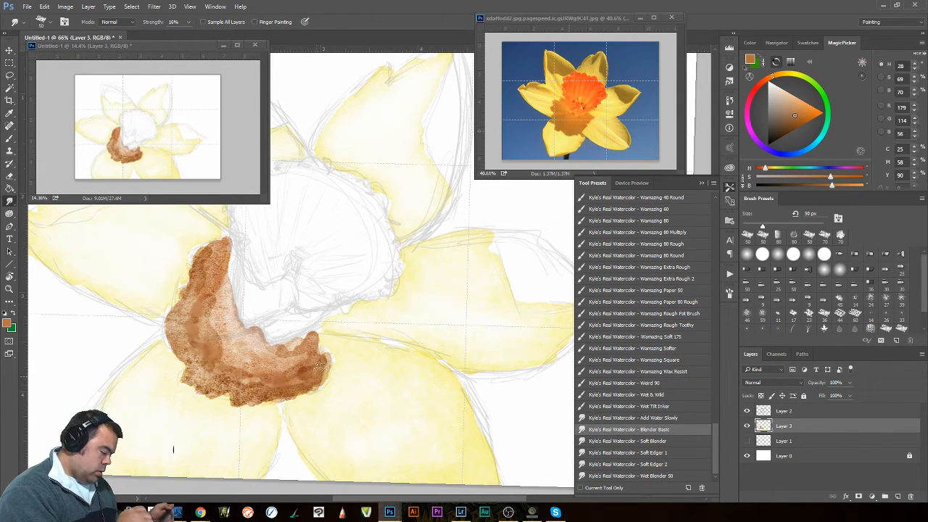
Work darker grain into the blended trumpet shadow with the Add Paper Texture preset at 40 px.
{"action": "left_click_drag", "start_coordinate": [716, 425], "coordinate": [717, 225]}
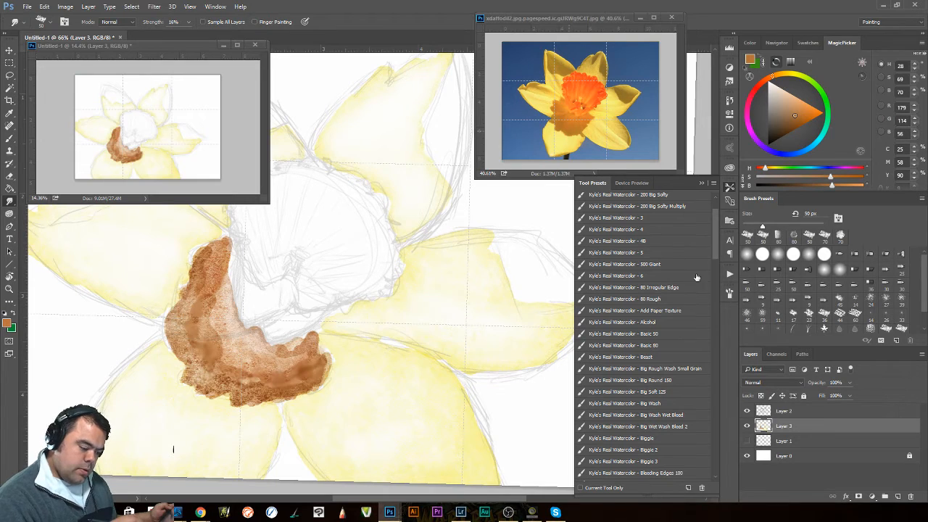
{"action": "left_click", "coordinate": [674, 310]}
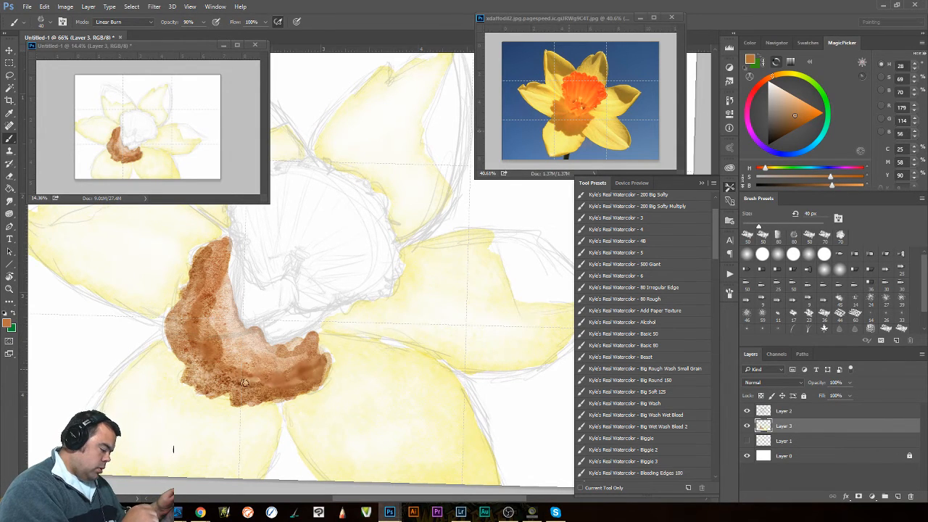
{"action": "mouse_move", "coordinate": [263, 377]}
{"action": "left_mouse_down"}
{"action": "mouse_move", "coordinate": [294, 378]}
{"action": "mouse_move", "coordinate": [289, 370]}
{"action": "left_mouse_up"}
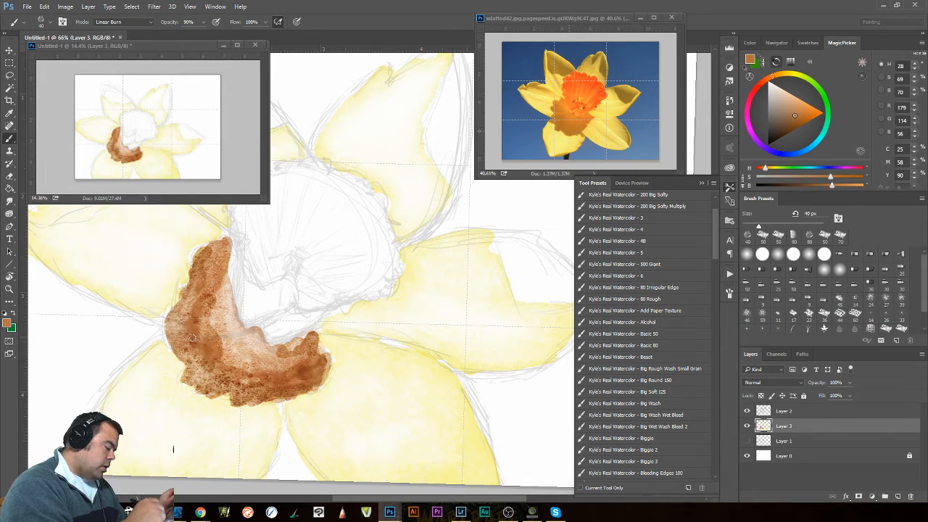
{"action": "mouse_move", "coordinate": [191, 316]}
{"action": "left_mouse_down"}
{"action": "mouse_move", "coordinate": [217, 286]}
{"action": "mouse_move", "coordinate": [207, 267]}
{"action": "mouse_move", "coordinate": [195, 272]}
{"action": "mouse_move", "coordinate": [202, 321]}
{"action": "mouse_move", "coordinate": [271, 341]}
{"action": "left_mouse_up"}
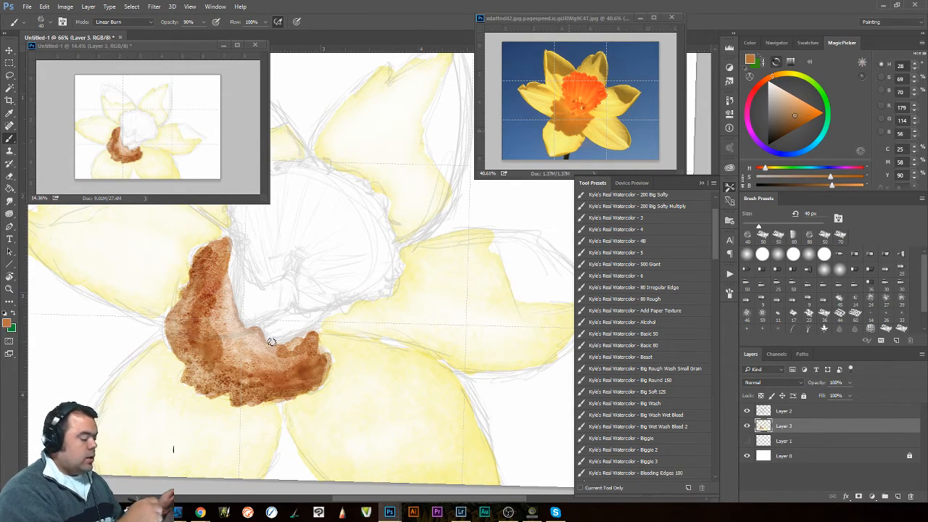
Set the painting colour to bright orange (R 255, G 119, B 39) and bring the unpainted trumpet opening into view.
{"action": "left_click", "coordinate": [785, 332]}
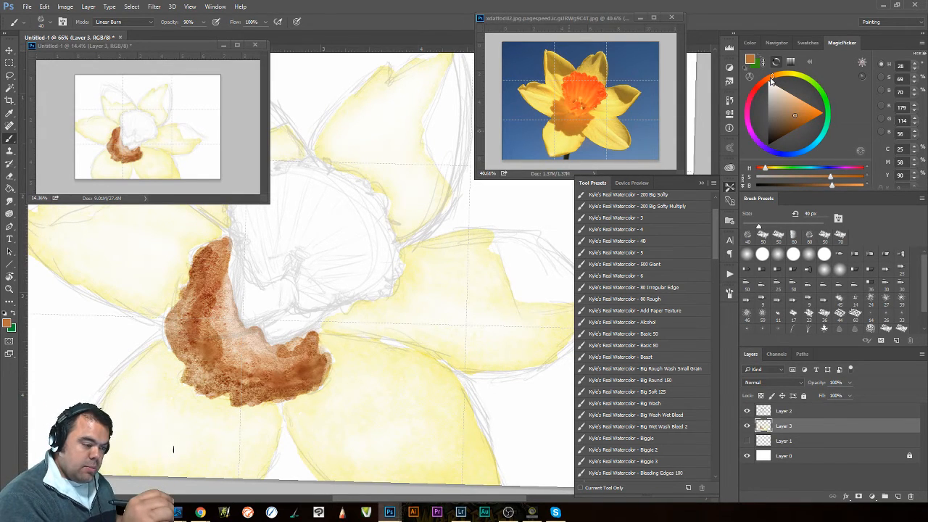
{"action": "left_click", "coordinate": [812, 110]}
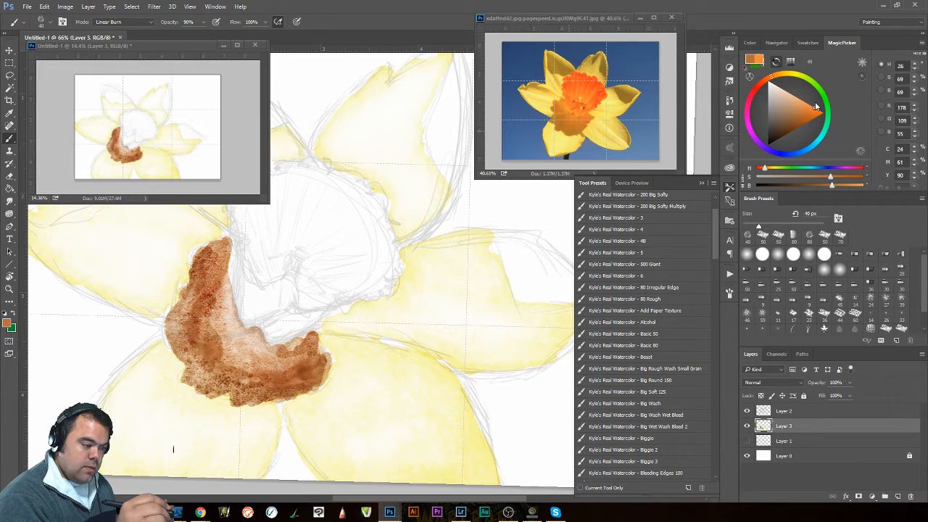
{"action": "left_click", "coordinate": [815, 106]}
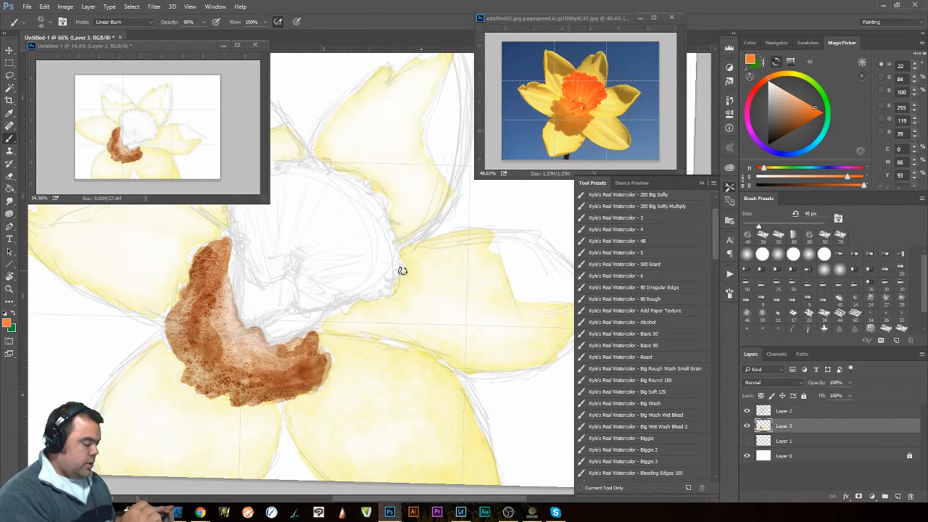
{"action": "mouse_move", "coordinate": [408, 273]}
{"action": "left_mouse_down"}
{"action": "mouse_move", "coordinate": [454, 288]}
{"action": "mouse_move", "coordinate": [488, 315]}
{"action": "mouse_move", "coordinate": [488, 303]}
{"action": "left_mouse_up"}
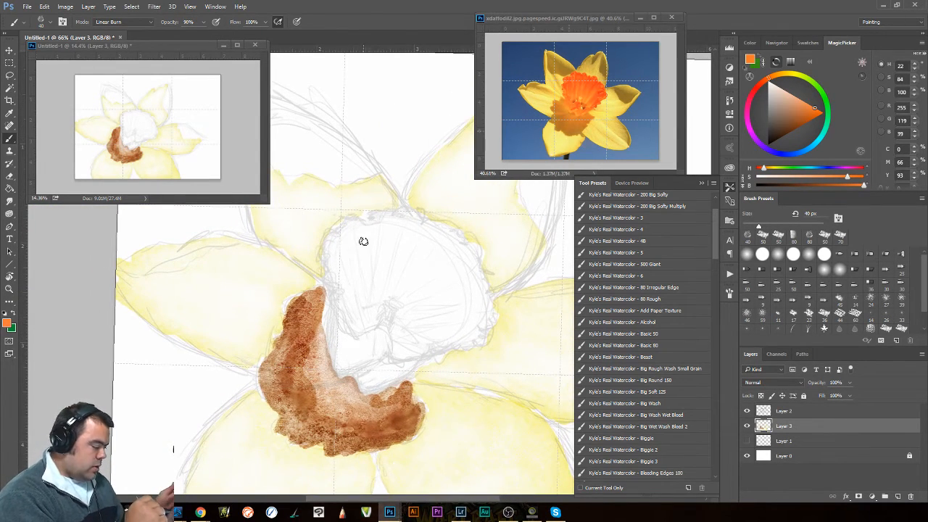
Paint the trumpet opening with the Natural Edge Painter 1 preset, bright orange around the rim and sampled yellow-orange (R 255, G 153, B 2) inside.
{"action": "left_click_drag", "start_coordinate": [717, 246], "coordinate": [715, 355]}
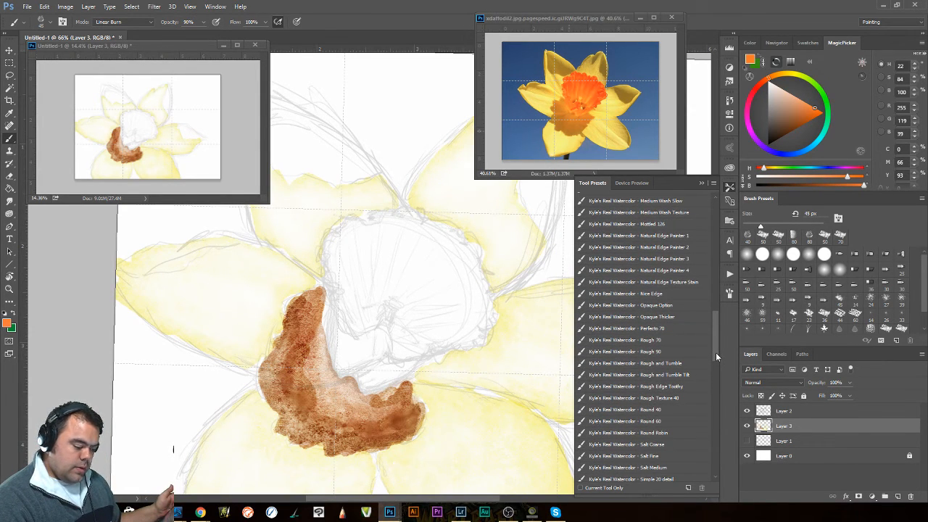
{"action": "scroll", "coordinate": [715, 353], "scroll_direction": "down", "scroll_amount": 3}
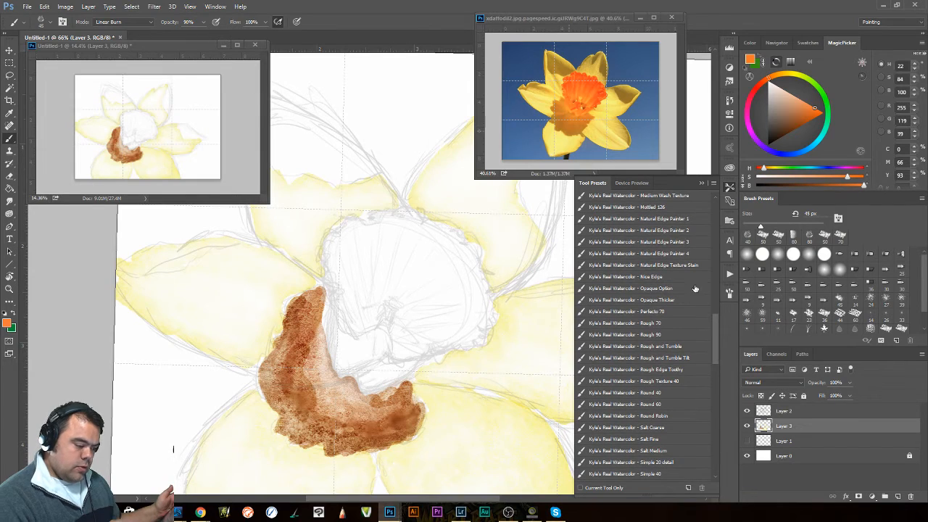
{"action": "left_click", "coordinate": [659, 219]}
{"action": "mouse_move", "coordinate": [366, 240]}
{"action": "left_mouse_down"}
{"action": "mouse_move", "coordinate": [344, 240]}
{"action": "mouse_move", "coordinate": [350, 230]}
{"action": "mouse_move", "coordinate": [335, 250]}
{"action": "mouse_move", "coordinate": [337, 276]}
{"action": "mouse_move", "coordinate": [362, 229]}
{"action": "mouse_move", "coordinate": [346, 232]}
{"action": "mouse_move", "coordinate": [407, 216]}
{"action": "mouse_move", "coordinate": [419, 232]}
{"action": "mouse_move", "coordinate": [461, 239]}
{"action": "mouse_move", "coordinate": [481, 271]}
{"action": "mouse_move", "coordinate": [483, 320]}
{"action": "mouse_move", "coordinate": [450, 341]}
{"action": "mouse_move", "coordinate": [471, 321]}
{"action": "mouse_move", "coordinate": [472, 273]}
{"action": "mouse_move", "coordinate": [409, 234]}
{"action": "mouse_move", "coordinate": [360, 251]}
{"action": "mouse_move", "coordinate": [367, 241]}
{"action": "mouse_move", "coordinate": [354, 262]}
{"action": "mouse_move", "coordinate": [388, 242]}
{"action": "left_mouse_up"}
{"action": "mouse_move", "coordinate": [346, 269]}
{"action": "left_mouse_down"}
{"action": "mouse_move", "coordinate": [350, 231]}
{"action": "mouse_move", "coordinate": [331, 250]}
{"action": "mouse_move", "coordinate": [332, 265]}
{"action": "mouse_move", "coordinate": [349, 230]}
{"action": "mouse_move", "coordinate": [417, 226]}
{"action": "mouse_move", "coordinate": [408, 227]}
{"action": "mouse_move", "coordinate": [447, 237]}
{"action": "mouse_move", "coordinate": [440, 230]}
{"action": "mouse_move", "coordinate": [481, 269]}
{"action": "mouse_move", "coordinate": [470, 242]}
{"action": "mouse_move", "coordinate": [490, 299]}
{"action": "mouse_move", "coordinate": [485, 322]}
{"action": "mouse_move", "coordinate": [421, 346]}
{"action": "mouse_move", "coordinate": [461, 331]}
{"action": "mouse_move", "coordinate": [473, 305]}
{"action": "mouse_move", "coordinate": [469, 311]}
{"action": "mouse_move", "coordinate": [460, 272]}
{"action": "mouse_move", "coordinate": [455, 294]}
{"action": "mouse_move", "coordinate": [442, 269]}
{"action": "mouse_move", "coordinate": [403, 243]}
{"action": "mouse_move", "coordinate": [347, 283]}
{"action": "mouse_move", "coordinate": [347, 248]}
{"action": "mouse_move", "coordinate": [384, 235]}
{"action": "mouse_move", "coordinate": [368, 263]}
{"action": "mouse_move", "coordinate": [414, 276]}
{"action": "mouse_move", "coordinate": [435, 270]}
{"action": "mouse_move", "coordinate": [464, 296]}
{"action": "mouse_move", "coordinate": [456, 321]}
{"action": "mouse_move", "coordinate": [425, 329]}
{"action": "left_mouse_up"}
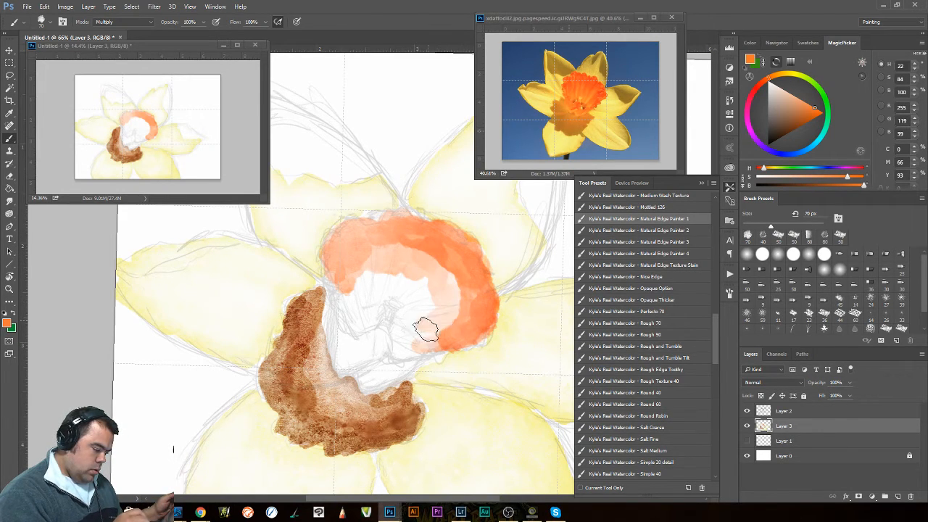
{"action": "left_click", "coordinate": [592, 97], "text": "alt"}
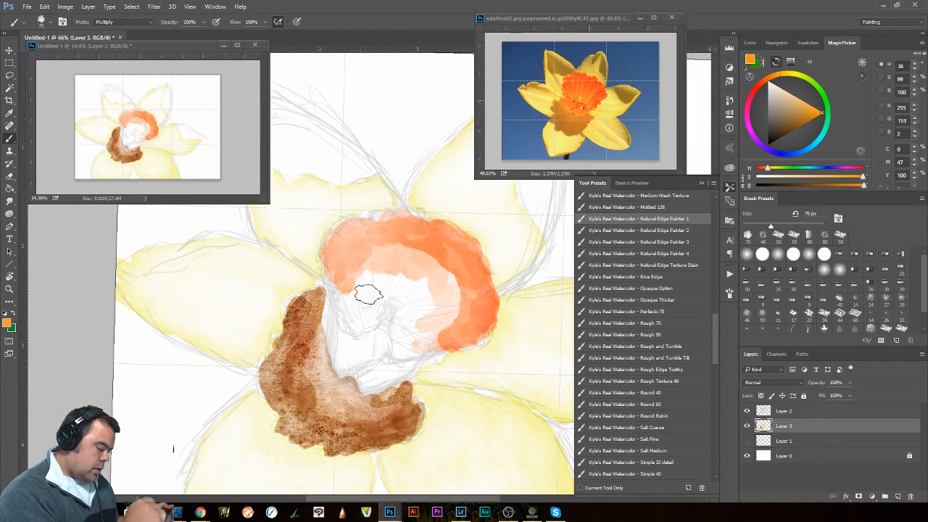
{"action": "mouse_move", "coordinate": [369, 284]}
{"action": "left_mouse_down"}
{"action": "mouse_move", "coordinate": [365, 310]}
{"action": "mouse_move", "coordinate": [354, 286]}
{"action": "mouse_move", "coordinate": [361, 315]}
{"action": "mouse_move", "coordinate": [372, 256]}
{"action": "mouse_move", "coordinate": [381, 284]}
{"action": "mouse_move", "coordinate": [396, 255]}
{"action": "mouse_move", "coordinate": [426, 303]}
{"action": "mouse_move", "coordinate": [403, 321]}
{"action": "mouse_move", "coordinate": [433, 300]}
{"action": "mouse_move", "coordinate": [449, 308]}
{"action": "mouse_move", "coordinate": [429, 330]}
{"action": "left_mouse_up"}
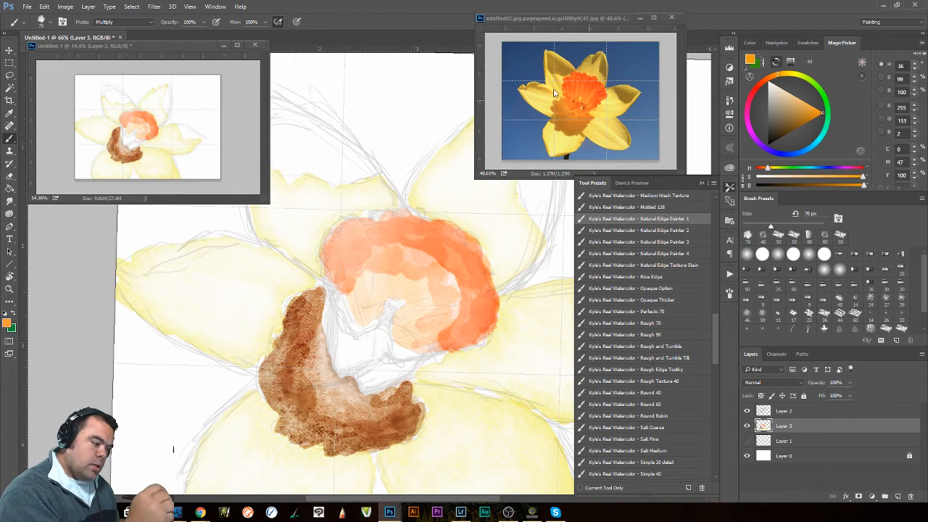
Sample a red-orange (R 214, G 59, B 0) from the trumpet in the reference photo.
{"action": "key", "text": "alt"}
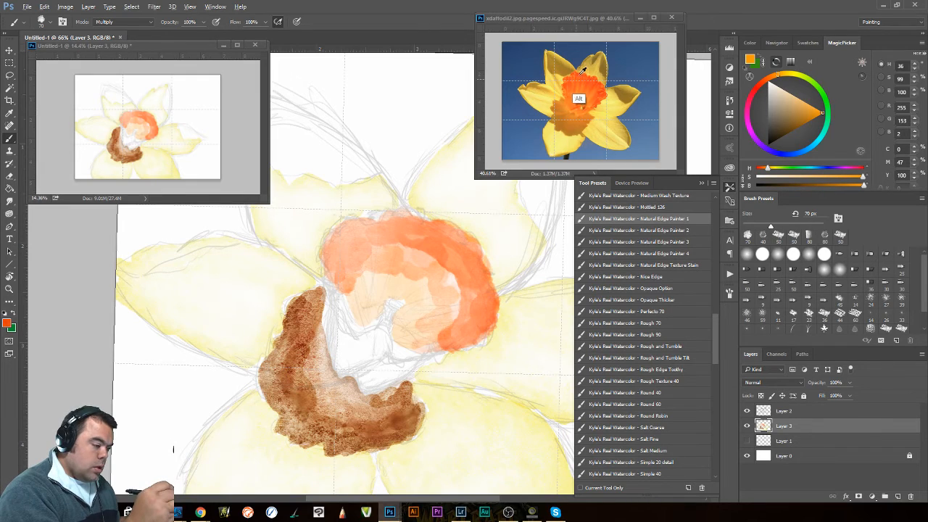
{"action": "left_click", "coordinate": [563, 123], "text": "alt"}
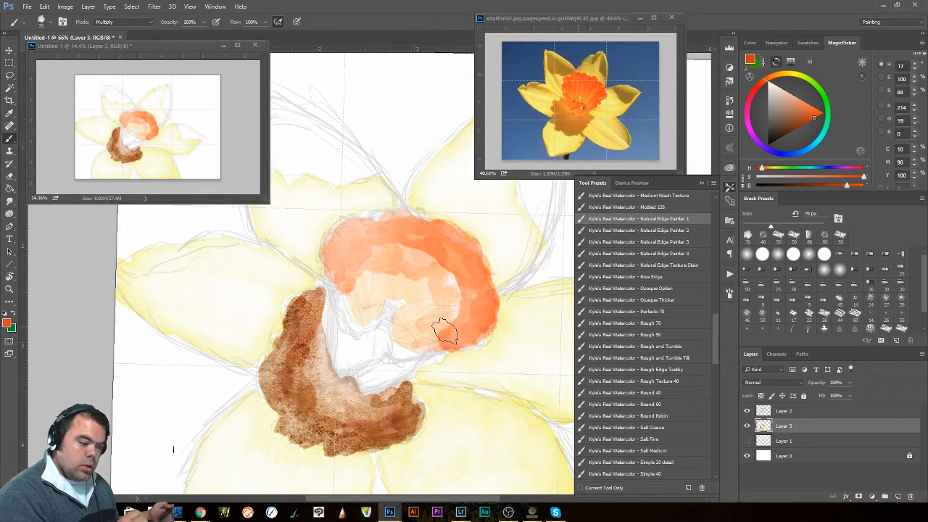
{"action": "key", "text": "bracketright"}
{"action": "key", "text": "bracketright"}
{"action": "key", "text": "bracketright"}
{"action": "key", "text": "bracketright"}
{"action": "key", "text": "bracketright"}
{"action": "key", "text": "bracketleft"}
{"action": "key", "text": "bracketleft"}
{"action": "key", "text": "bracketleft"}
{"action": "key", "text": "bracketleft"}
{"action": "key", "text": "bracketleft"}
{"action": "key", "text": "bracketleft"}
{"action": "key", "text": "bracketleft"}
{"action": "key", "text": "bracketleft"}
{"action": "key", "text": "bracketleft"}
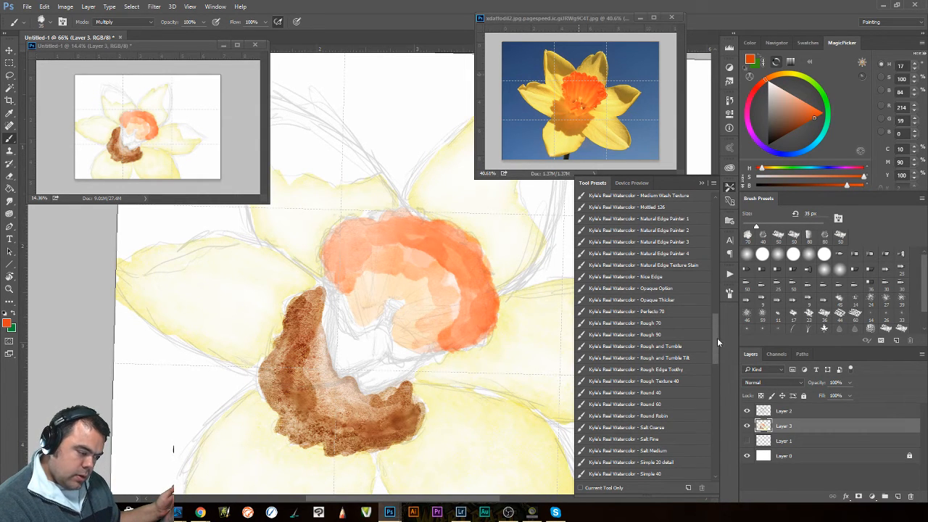
Deepen the orange rim of the trumpet opening with short red-orange strokes using Kyle's Real Watercolor - 3 preset at 80 px.
{"action": "left_click_drag", "start_coordinate": [717, 338], "coordinate": [717, 211]}
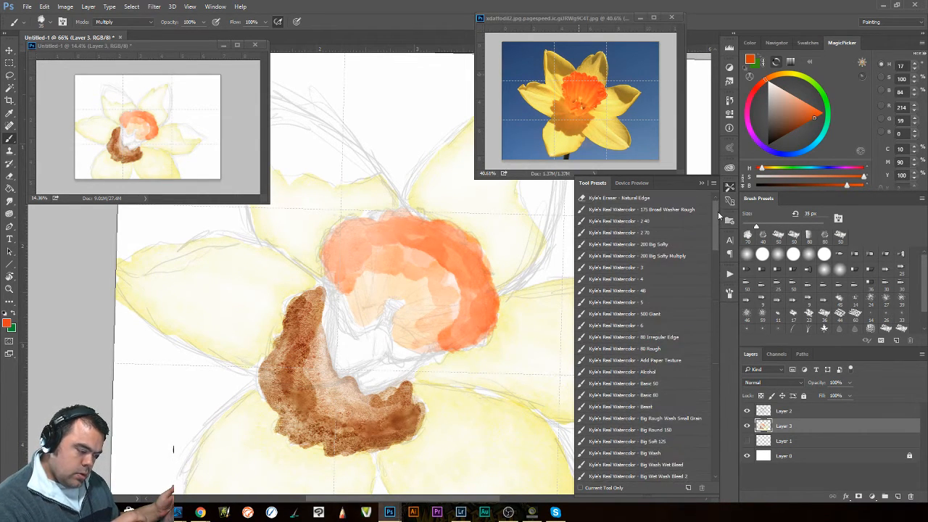
{"action": "left_click", "coordinate": [641, 268]}
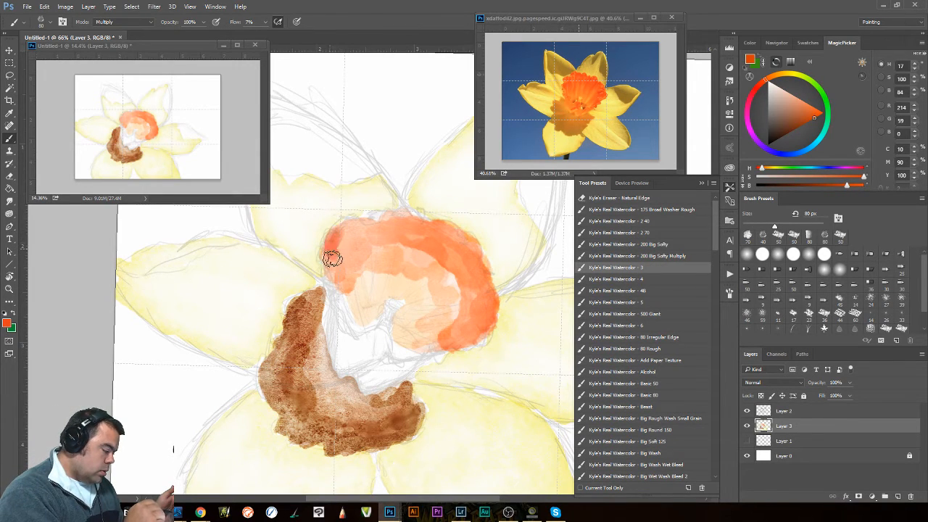
{"action": "mouse_move", "coordinate": [332, 259]}
{"action": "left_mouse_down"}
{"action": "mouse_move", "coordinate": [345, 227]}
{"action": "mouse_move", "coordinate": [357, 236]}
{"action": "mouse_move", "coordinate": [354, 216]}
{"action": "mouse_move", "coordinate": [369, 246]}
{"action": "mouse_move", "coordinate": [372, 229]}
{"action": "mouse_move", "coordinate": [380, 225]}
{"action": "mouse_move", "coordinate": [382, 239]}
{"action": "mouse_move", "coordinate": [388, 219]}
{"action": "mouse_move", "coordinate": [403, 220]}
{"action": "mouse_move", "coordinate": [412, 255]}
{"action": "mouse_move", "coordinate": [420, 222]}
{"action": "mouse_move", "coordinate": [391, 230]}
{"action": "mouse_move", "coordinate": [446, 229]}
{"action": "mouse_move", "coordinate": [437, 265]}
{"action": "mouse_move", "coordinate": [449, 242]}
{"action": "mouse_move", "coordinate": [435, 244]}
{"action": "mouse_move", "coordinate": [443, 262]}
{"action": "mouse_move", "coordinate": [460, 240]}
{"action": "mouse_move", "coordinate": [468, 248]}
{"action": "mouse_move", "coordinate": [449, 266]}
{"action": "mouse_move", "coordinate": [466, 266]}
{"action": "mouse_move", "coordinate": [469, 251]}
{"action": "mouse_move", "coordinate": [474, 282]}
{"action": "mouse_move", "coordinate": [485, 287]}
{"action": "mouse_move", "coordinate": [479, 272]}
{"action": "mouse_move", "coordinate": [481, 293]}
{"action": "mouse_move", "coordinate": [451, 307]}
{"action": "mouse_move", "coordinate": [470, 294]}
{"action": "mouse_move", "coordinate": [456, 265]}
{"action": "mouse_move", "coordinate": [472, 295]}
{"action": "mouse_move", "coordinate": [435, 344]}
{"action": "mouse_move", "coordinate": [441, 353]}
{"action": "mouse_move", "coordinate": [454, 334]}
{"action": "left_mouse_up"}
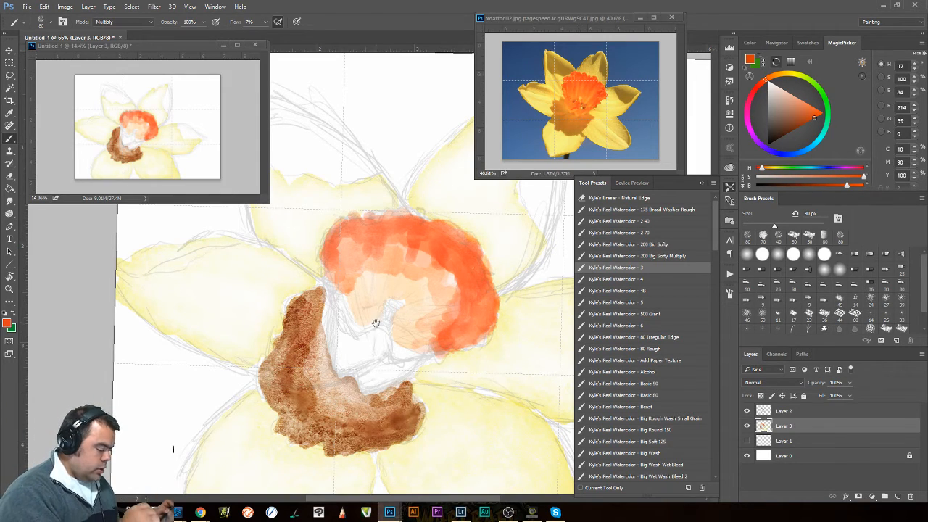
Sample yellow-orange (R 255, G 164, B 0) from the reference photo and fill the pistil's stem with a 15 px brush.
{"action": "left_click_drag", "start_coordinate": [379, 326], "coordinate": [429, 321]}
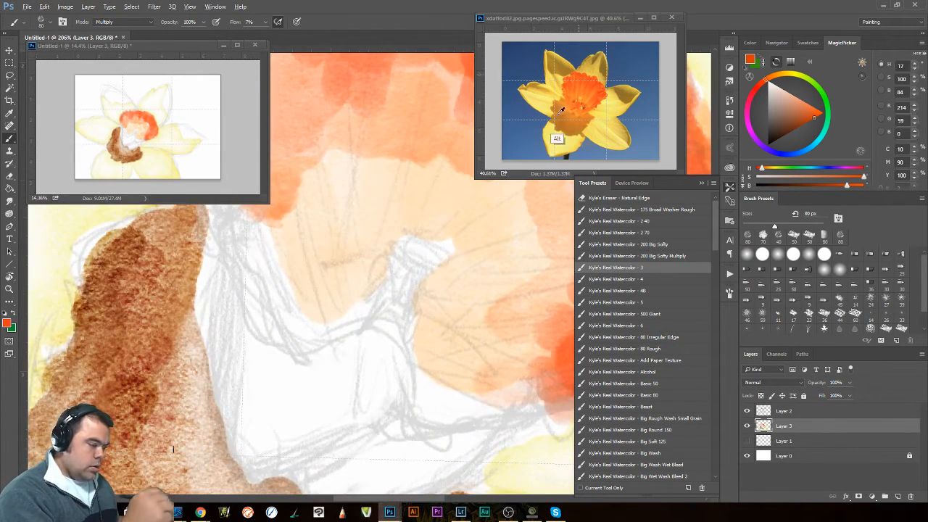
{"action": "left_click", "coordinate": [584, 93], "text": "alt"}
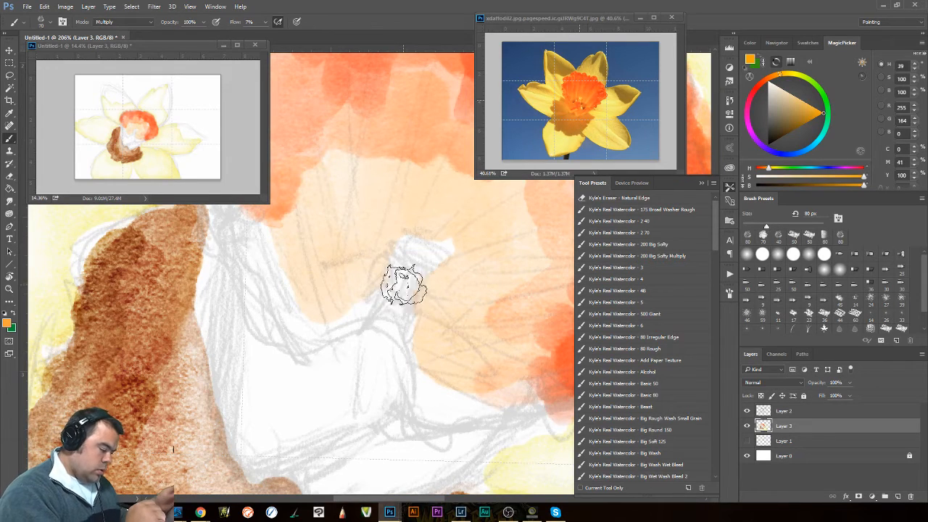
{"action": "key", "text": "bracketleft"}
{"action": "key", "text": "bracketleft"}
{"action": "key", "text": "bracketleft"}
{"action": "key", "text": "bracketleft"}
{"action": "key", "text": "bracketleft"}
{"action": "key", "text": "bracketleft"}
{"action": "key", "text": "bracketleft"}
{"action": "key", "text": "bracketleft"}
{"action": "key", "text": "bracketleft"}
{"action": "mouse_move", "coordinate": [393, 270]}
{"action": "left_mouse_down"}
{"action": "mouse_move", "coordinate": [374, 296]}
{"action": "mouse_move", "coordinate": [395, 259]}
{"action": "mouse_move", "coordinate": [426, 272]}
{"action": "mouse_move", "coordinate": [411, 341]}
{"action": "mouse_move", "coordinate": [416, 294]}
{"action": "mouse_move", "coordinate": [412, 323]}
{"action": "mouse_move", "coordinate": [411, 280]}
{"action": "mouse_move", "coordinate": [396, 310]}
{"action": "mouse_move", "coordinate": [397, 273]}
{"action": "left_mouse_up"}
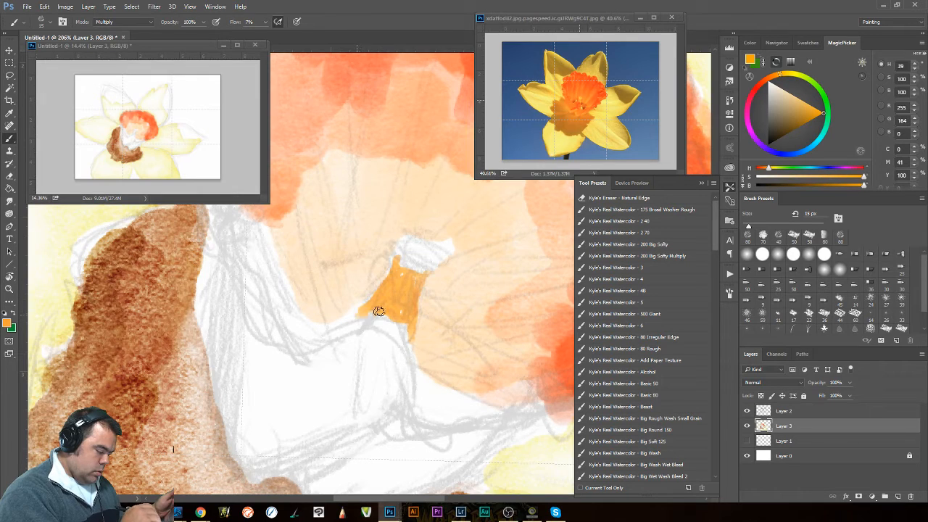
Undo the first orange strokes on the pistil's oval tip and repaint it in yellow (R 245, G 209, B 63).
{"action": "left_click", "coordinate": [804, 108]}
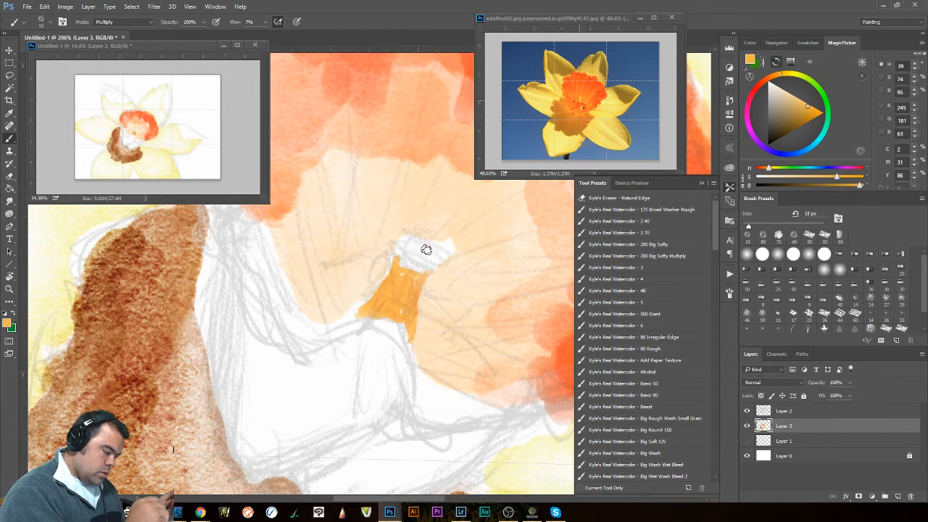
{"action": "left_click_drag", "start_coordinate": [410, 246], "coordinate": [440, 252]}
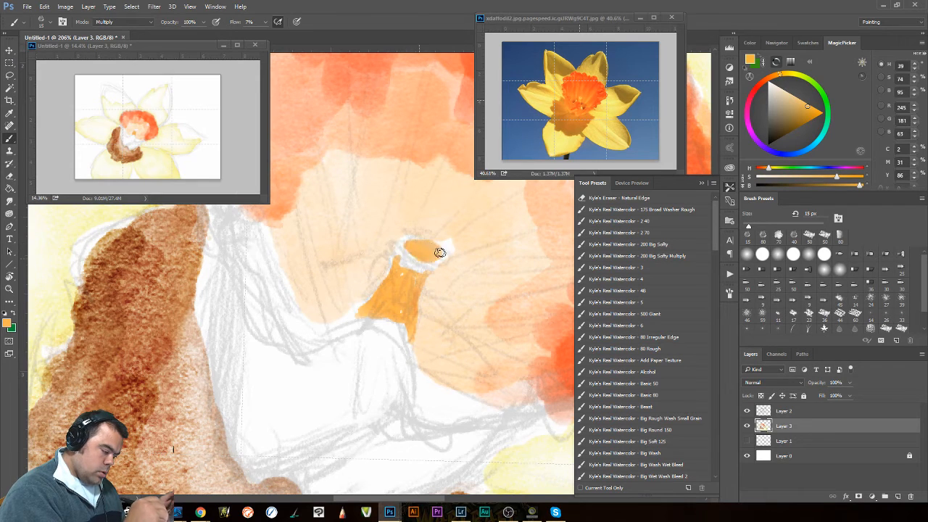
{"action": "left_click", "coordinate": [781, 76]}
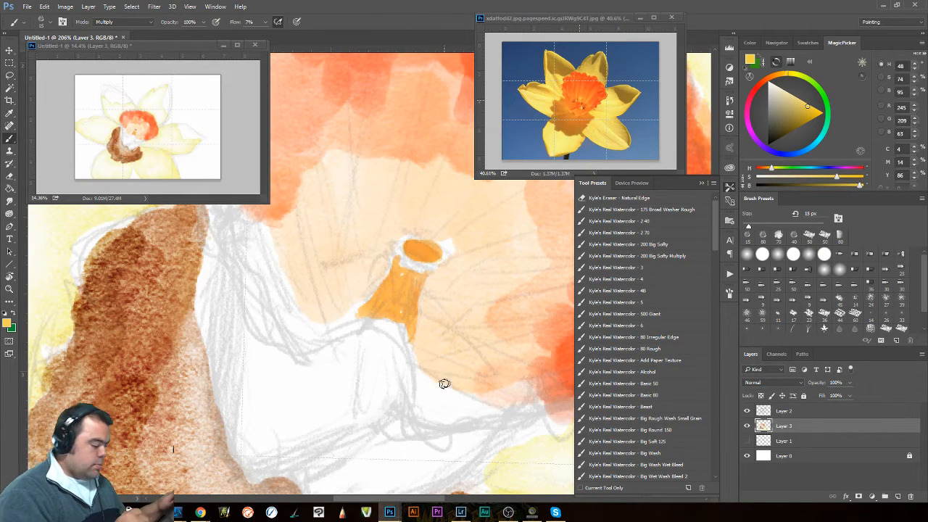
{"action": "key", "text": "ctrl+alt+z"}
{"action": "key", "text": "ctrl+alt+z"}
{"action": "left_click_drag", "start_coordinate": [413, 253], "coordinate": [422, 257]}
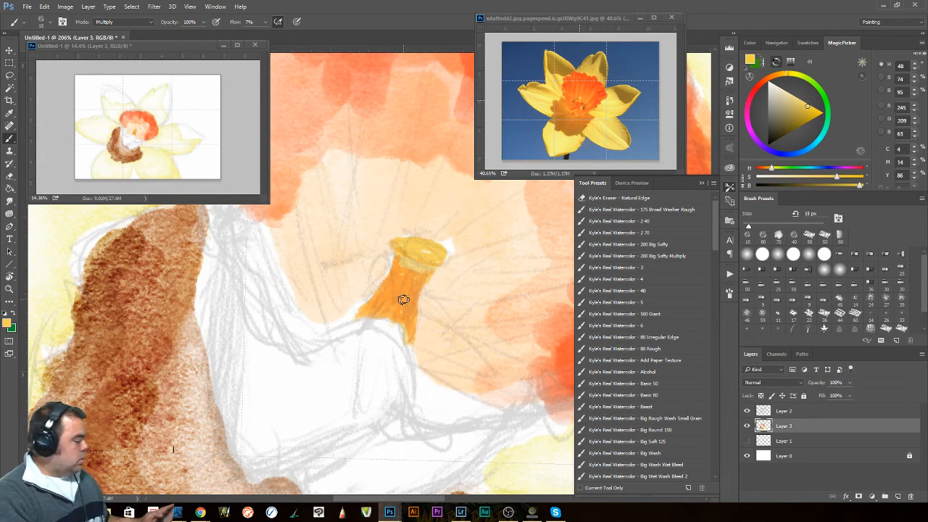
Sample orange (R 255, G 123, B 5) from the reference photo and wash it over the trumpet's unpainted front wall at 35 px.
{"action": "mouse_move", "coordinate": [475, 378]}
{"action": "left_mouse_down"}
{"action": "mouse_move", "coordinate": [408, 385]}
{"action": "mouse_move", "coordinate": [433, 396]}
{"action": "mouse_move", "coordinate": [404, 399]}
{"action": "left_mouse_up"}
{"action": "left_click_drag", "start_coordinate": [357, 280], "coordinate": [389, 307]}
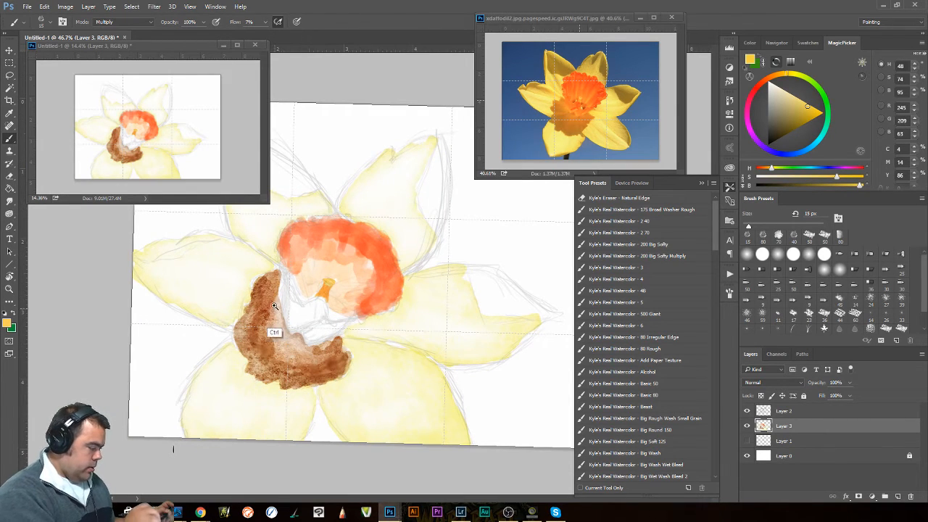
{"action": "left_click_drag", "start_coordinate": [271, 325], "coordinate": [490, 275]}
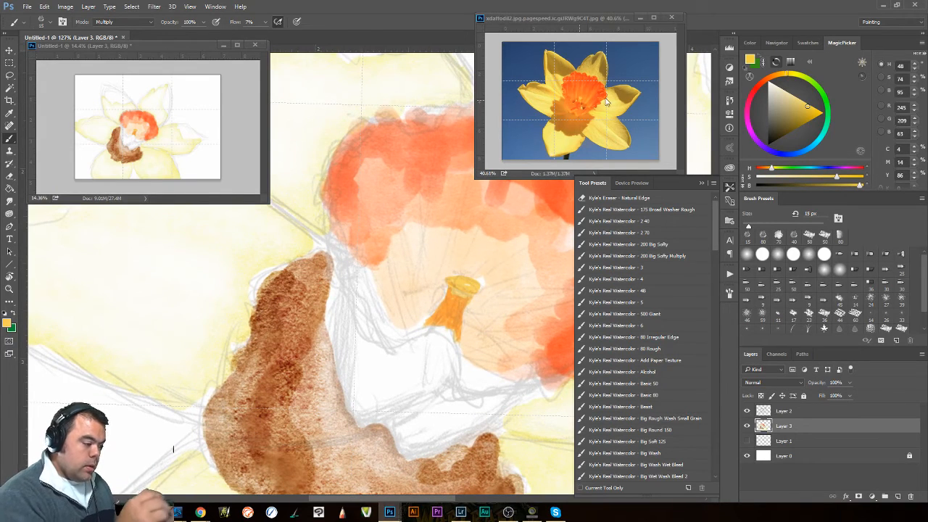
{"action": "left_click", "coordinate": [569, 130], "text": "alt"}
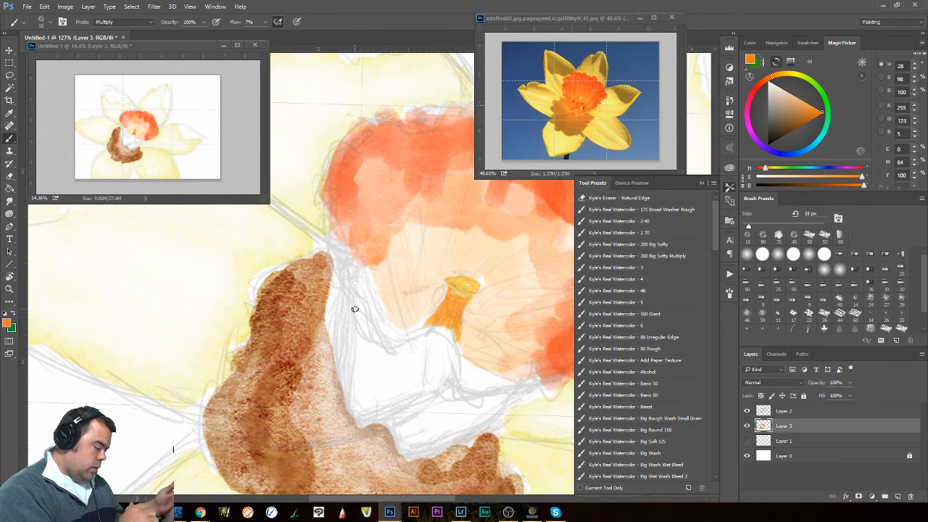
{"action": "key", "text": "bracketright"}
{"action": "mouse_move", "coordinate": [338, 311]}
{"action": "left_mouse_down"}
{"action": "mouse_move", "coordinate": [339, 250]}
{"action": "mouse_move", "coordinate": [342, 285]}
{"action": "mouse_move", "coordinate": [336, 224]}
{"action": "mouse_move", "coordinate": [346, 339]}
{"action": "mouse_move", "coordinate": [350, 257]}
{"action": "mouse_move", "coordinate": [362, 348]}
{"action": "mouse_move", "coordinate": [418, 353]}
{"action": "mouse_move", "coordinate": [392, 352]}
{"action": "mouse_move", "coordinate": [435, 343]}
{"action": "mouse_move", "coordinate": [428, 338]}
{"action": "mouse_move", "coordinate": [444, 354]}
{"action": "mouse_move", "coordinate": [449, 391]}
{"action": "mouse_move", "coordinate": [471, 405]}
{"action": "mouse_move", "coordinate": [508, 398]}
{"action": "mouse_move", "coordinate": [409, 451]}
{"action": "mouse_move", "coordinate": [392, 417]}
{"action": "mouse_move", "coordinate": [367, 421]}
{"action": "mouse_move", "coordinate": [340, 373]}
{"action": "mouse_move", "coordinate": [332, 323]}
{"action": "mouse_move", "coordinate": [361, 412]}
{"action": "mouse_move", "coordinate": [389, 422]}
{"action": "mouse_move", "coordinate": [374, 411]}
{"action": "mouse_move", "coordinate": [373, 387]}
{"action": "mouse_move", "coordinate": [387, 389]}
{"action": "mouse_move", "coordinate": [401, 420]}
{"action": "mouse_move", "coordinate": [384, 388]}
{"action": "mouse_move", "coordinate": [410, 427]}
{"action": "mouse_move", "coordinate": [435, 362]}
{"action": "mouse_move", "coordinate": [444, 427]}
{"action": "mouse_move", "coordinate": [481, 407]}
{"action": "mouse_move", "coordinate": [418, 429]}
{"action": "mouse_move", "coordinate": [466, 415]}
{"action": "mouse_move", "coordinate": [426, 442]}
{"action": "mouse_move", "coordinate": [419, 443]}
{"action": "mouse_move", "coordinate": [473, 406]}
{"action": "mouse_move", "coordinate": [395, 436]}
{"action": "mouse_move", "coordinate": [407, 454]}
{"action": "mouse_move", "coordinate": [460, 434]}
{"action": "mouse_move", "coordinate": [445, 448]}
{"action": "mouse_move", "coordinate": [534, 392]}
{"action": "mouse_move", "coordinate": [491, 429]}
{"action": "mouse_move", "coordinate": [405, 446]}
{"action": "mouse_move", "coordinate": [361, 416]}
{"action": "mouse_move", "coordinate": [326, 294]}
{"action": "mouse_move", "coordinate": [335, 265]}
{"action": "mouse_move", "coordinate": [327, 248]}
{"action": "mouse_move", "coordinate": [350, 404]}
{"action": "mouse_move", "coordinate": [431, 451]}
{"action": "left_mouse_up"}
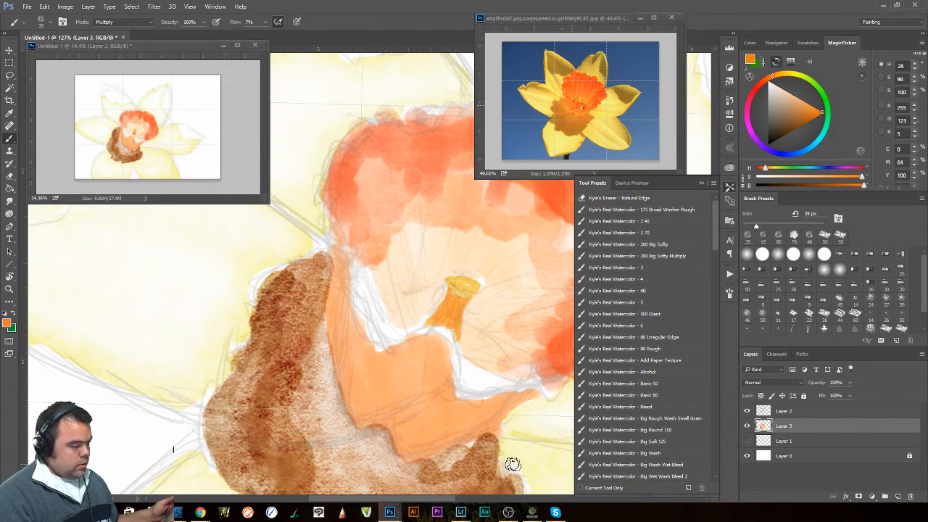
Layer more of the same orange over the front wall's inner edge and folds, reducing the brush to 10 px for the lower fold.
{"action": "left_click_drag", "start_coordinate": [331, 257], "coordinate": [345, 395]}
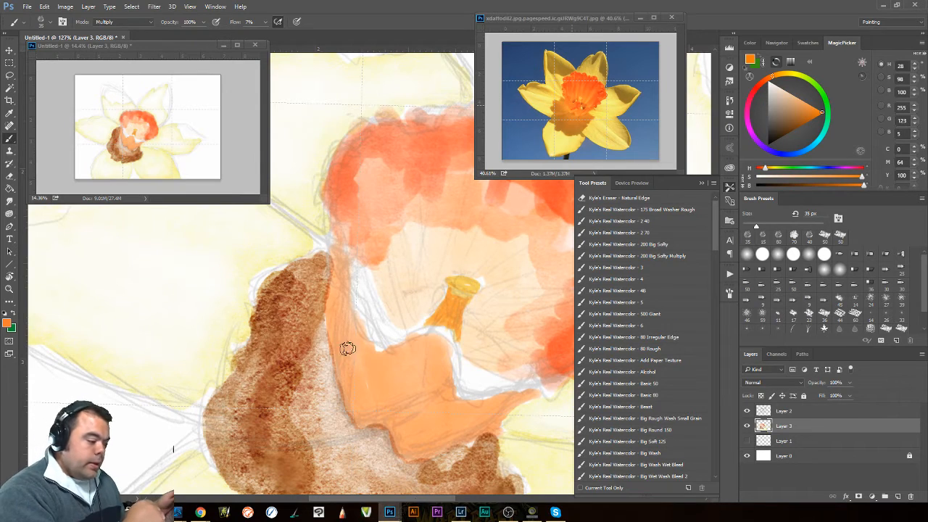
{"action": "mouse_move", "coordinate": [367, 290]}
{"action": "left_mouse_down"}
{"action": "mouse_move", "coordinate": [368, 303]}
{"action": "mouse_move", "coordinate": [348, 253]}
{"action": "mouse_move", "coordinate": [362, 297]}
{"action": "mouse_move", "coordinate": [342, 257]}
{"action": "mouse_move", "coordinate": [331, 311]}
{"action": "mouse_move", "coordinate": [337, 358]}
{"action": "mouse_move", "coordinate": [344, 291]}
{"action": "left_mouse_up"}
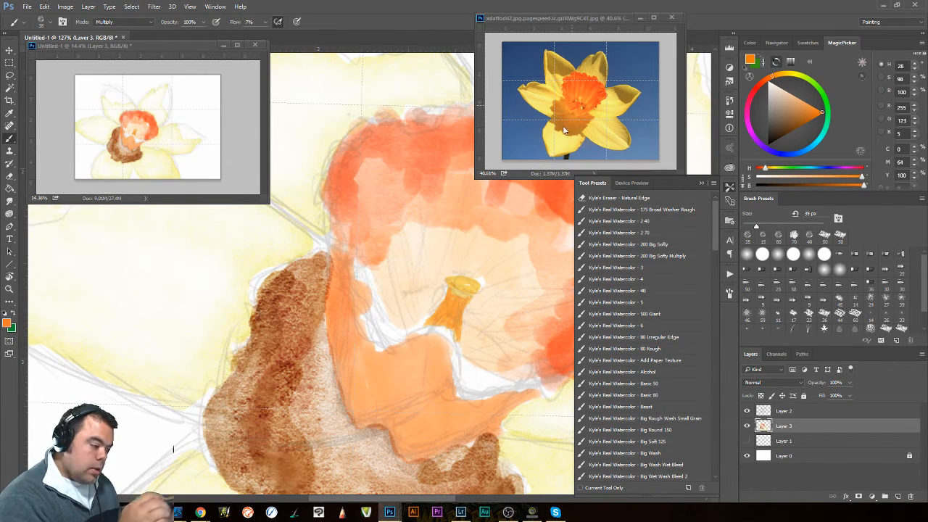
{"action": "mouse_move", "coordinate": [431, 338]}
{"action": "left_mouse_down"}
{"action": "mouse_move", "coordinate": [421, 384]}
{"action": "mouse_move", "coordinate": [436, 341]}
{"action": "mouse_move", "coordinate": [436, 383]}
{"action": "mouse_move", "coordinate": [372, 409]}
{"action": "mouse_move", "coordinate": [425, 382]}
{"action": "mouse_move", "coordinate": [374, 400]}
{"action": "mouse_move", "coordinate": [419, 374]}
{"action": "mouse_move", "coordinate": [432, 342]}
{"action": "mouse_move", "coordinate": [398, 350]}
{"action": "mouse_move", "coordinate": [425, 360]}
{"action": "left_mouse_up"}
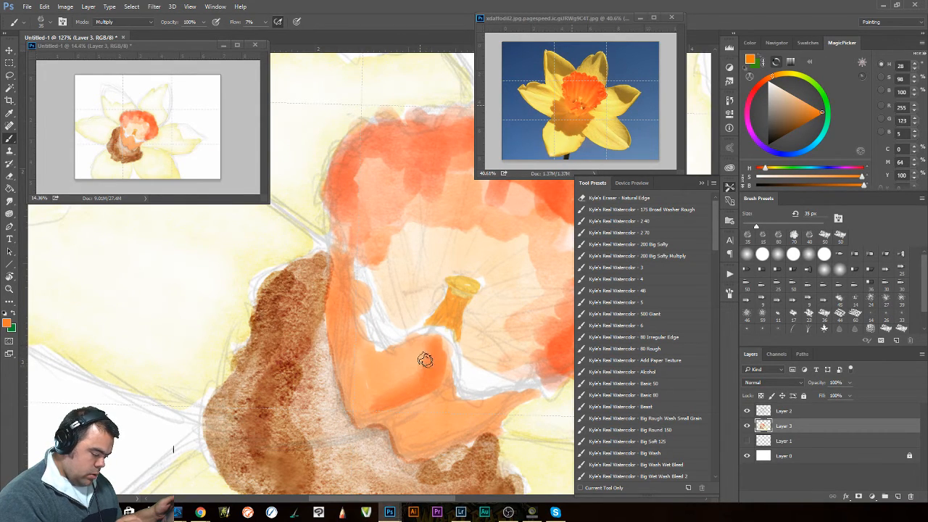
{"action": "left_click_drag", "start_coordinate": [390, 387], "coordinate": [439, 351]}
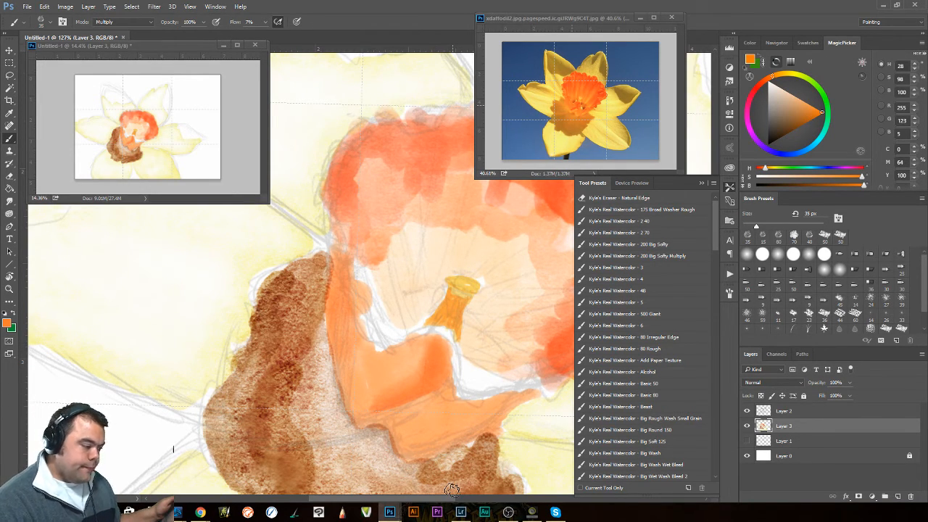
{"action": "key", "text": "bracketleft"}
{"action": "key", "text": "bracketleft"}
{"action": "key", "text": "bracketleft"}
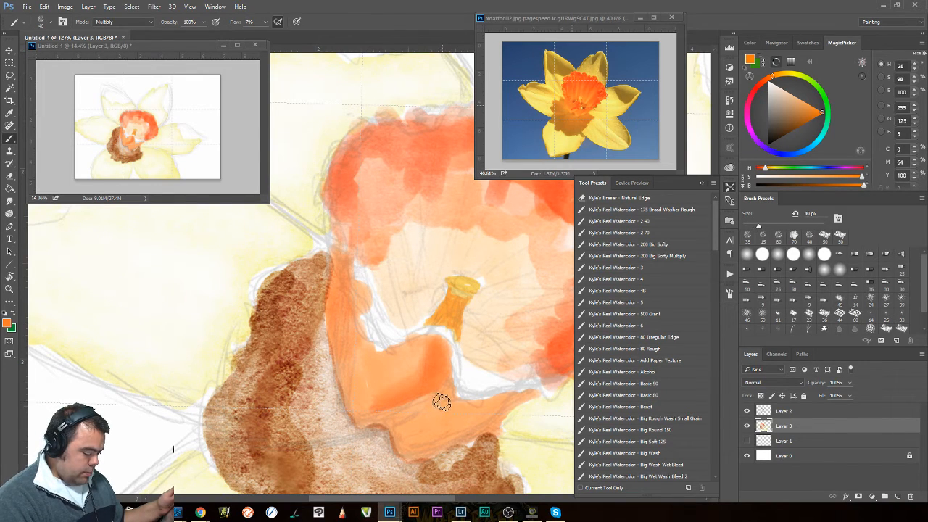
{"action": "key", "text": "bracketleft"}
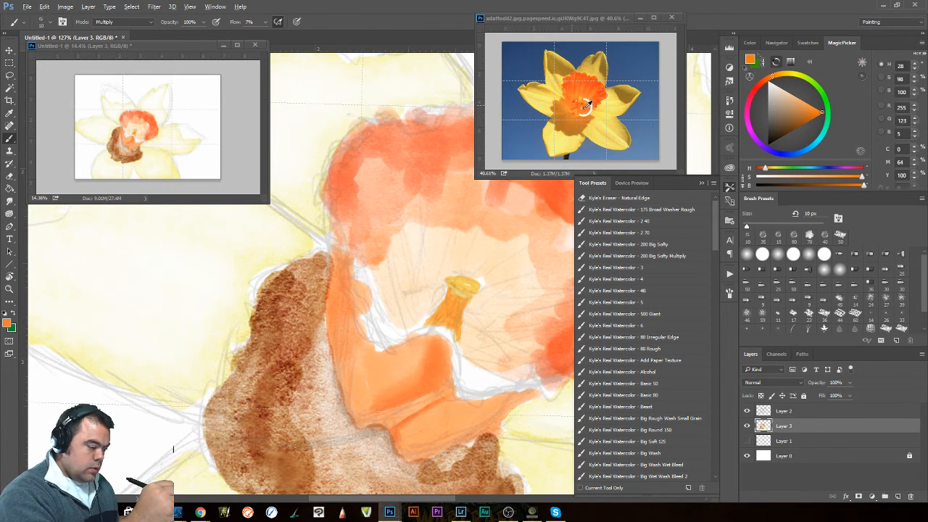
Sample brownish orange (R 190, G 80, B 5) from the reference photo and paint shadows on both sides of the pistil at 40 px.
{"action": "left_click_drag", "start_coordinate": [584, 107], "coordinate": [581, 110]}
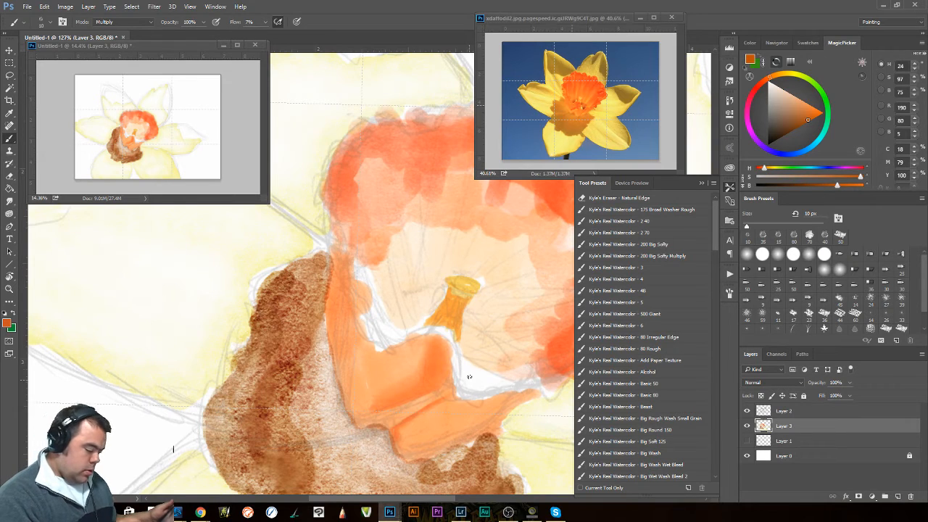
{"action": "key", "text": "bracketright"}
{"action": "key", "text": "bracketright"}
{"action": "key", "text": "bracketright"}
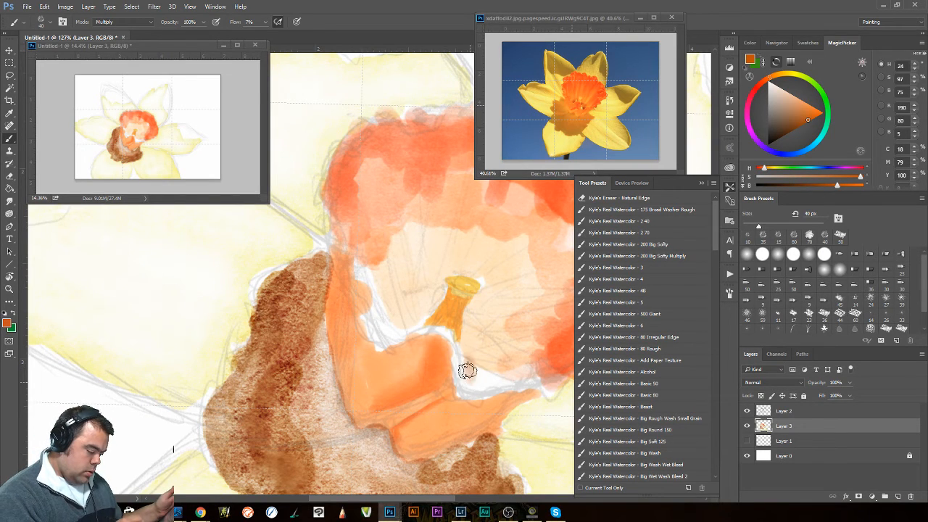
{"action": "mouse_move", "coordinate": [473, 373]}
{"action": "left_mouse_down"}
{"action": "mouse_move", "coordinate": [482, 379]}
{"action": "mouse_move", "coordinate": [471, 367]}
{"action": "mouse_move", "coordinate": [484, 370]}
{"action": "mouse_move", "coordinate": [483, 356]}
{"action": "mouse_move", "coordinate": [479, 365]}
{"action": "mouse_move", "coordinate": [463, 329]}
{"action": "mouse_move", "coordinate": [510, 374]}
{"action": "mouse_move", "coordinate": [503, 381]}
{"action": "mouse_move", "coordinate": [514, 379]}
{"action": "mouse_move", "coordinate": [478, 380]}
{"action": "mouse_move", "coordinate": [460, 346]}
{"action": "mouse_move", "coordinate": [466, 324]}
{"action": "left_mouse_up"}
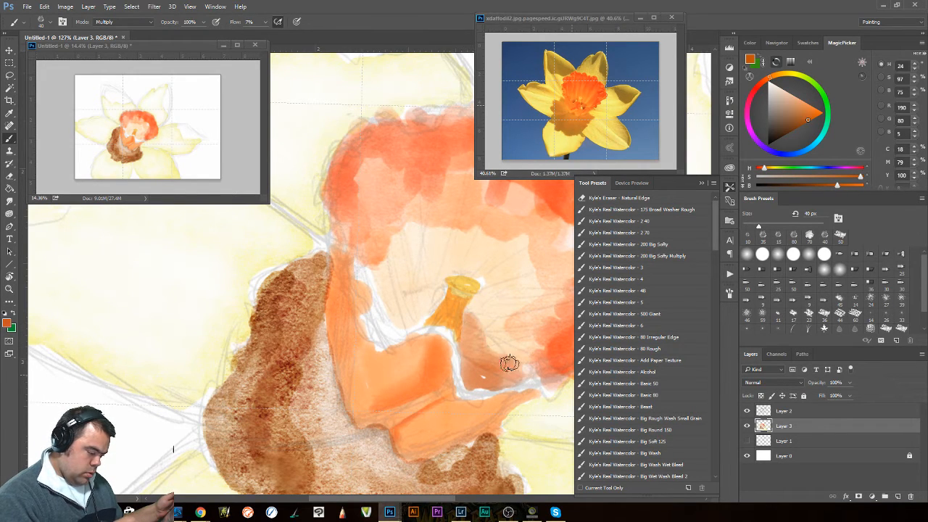
{"action": "mouse_move", "coordinate": [432, 311]}
{"action": "left_mouse_down"}
{"action": "mouse_move", "coordinate": [427, 297]}
{"action": "mouse_move", "coordinate": [413, 306]}
{"action": "mouse_move", "coordinate": [426, 302]}
{"action": "mouse_move", "coordinate": [424, 315]}
{"action": "mouse_move", "coordinate": [396, 316]}
{"action": "mouse_move", "coordinate": [385, 296]}
{"action": "mouse_move", "coordinate": [425, 314]}
{"action": "mouse_move", "coordinate": [428, 303]}
{"action": "mouse_move", "coordinate": [395, 302]}
{"action": "mouse_move", "coordinate": [435, 292]}
{"action": "mouse_move", "coordinate": [382, 277]}
{"action": "mouse_move", "coordinate": [384, 296]}
{"action": "left_mouse_up"}
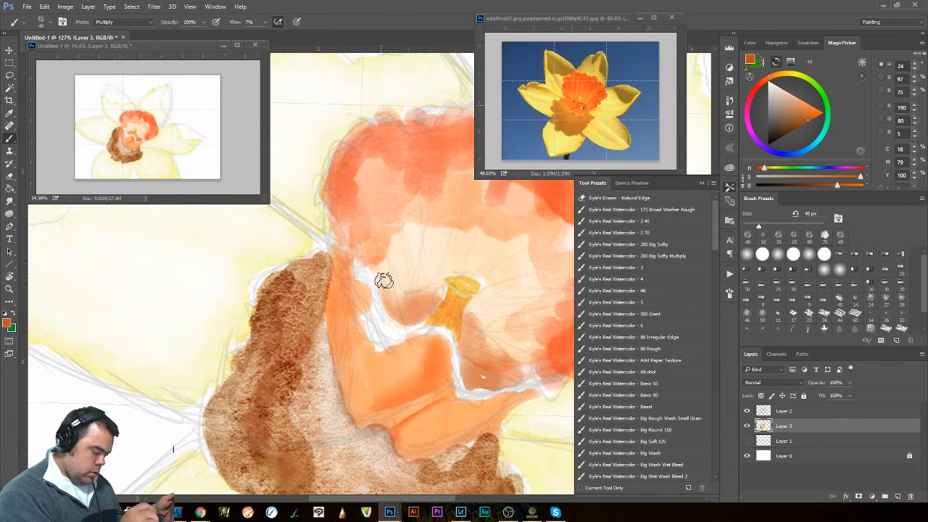
{"action": "key", "text": "bracketright"}
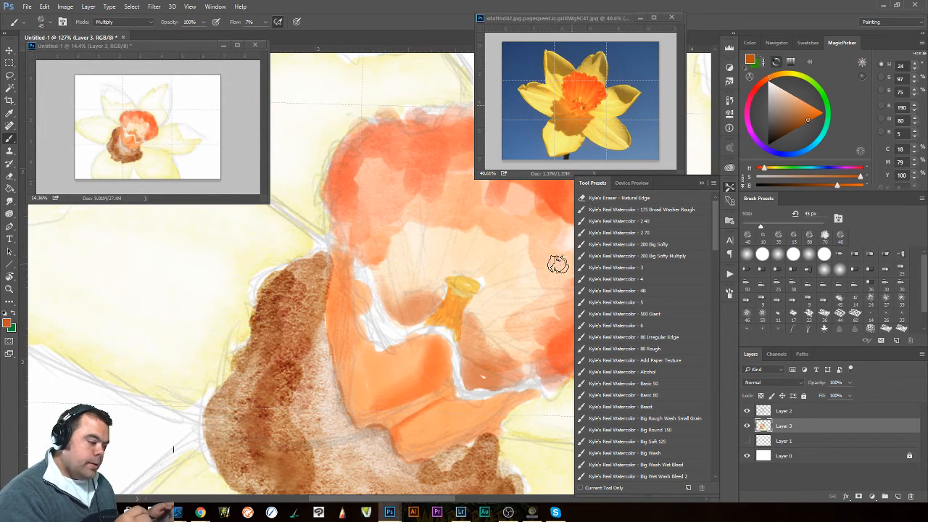
Fill the white gap along the trumpet's left inner fold with light orange and cream sampled from the painting.
{"action": "left_click", "coordinate": [370, 360], "text": "alt"}
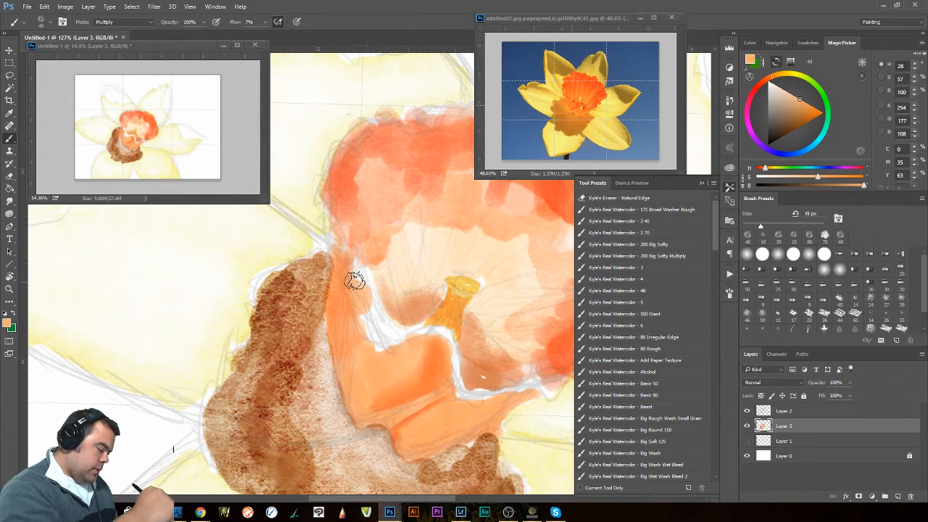
{"action": "mouse_move", "coordinate": [353, 284]}
{"action": "left_mouse_down"}
{"action": "mouse_move", "coordinate": [360, 329]}
{"action": "mouse_move", "coordinate": [356, 320]}
{"action": "mouse_move", "coordinate": [392, 351]}
{"action": "mouse_move", "coordinate": [365, 326]}
{"action": "mouse_move", "coordinate": [367, 339]}
{"action": "mouse_move", "coordinate": [414, 342]}
{"action": "mouse_move", "coordinate": [400, 350]}
{"action": "mouse_move", "coordinate": [359, 340]}
{"action": "mouse_move", "coordinate": [374, 361]}
{"action": "mouse_move", "coordinate": [420, 344]}
{"action": "mouse_move", "coordinate": [400, 362]}
{"action": "mouse_move", "coordinate": [364, 368]}
{"action": "mouse_move", "coordinate": [345, 341]}
{"action": "left_mouse_up"}
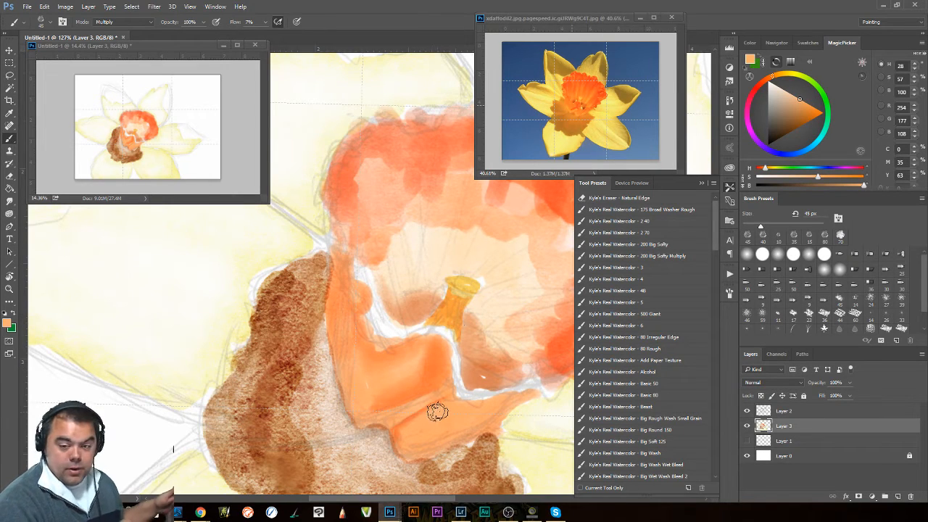
{"action": "left_click", "coordinate": [384, 269], "text": "alt"}
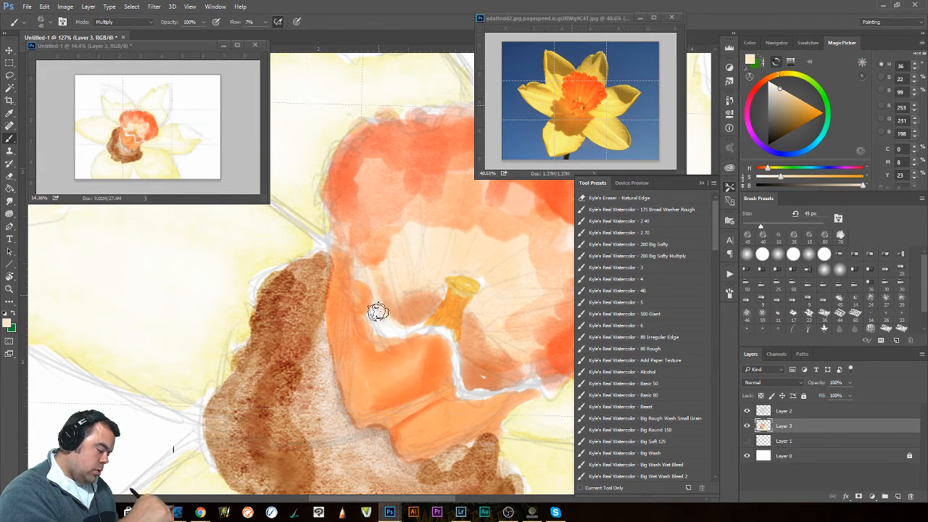
{"action": "mouse_move", "coordinate": [390, 316]}
{"action": "left_mouse_down"}
{"action": "mouse_move", "coordinate": [404, 331]}
{"action": "mouse_move", "coordinate": [422, 329]}
{"action": "left_mouse_up"}
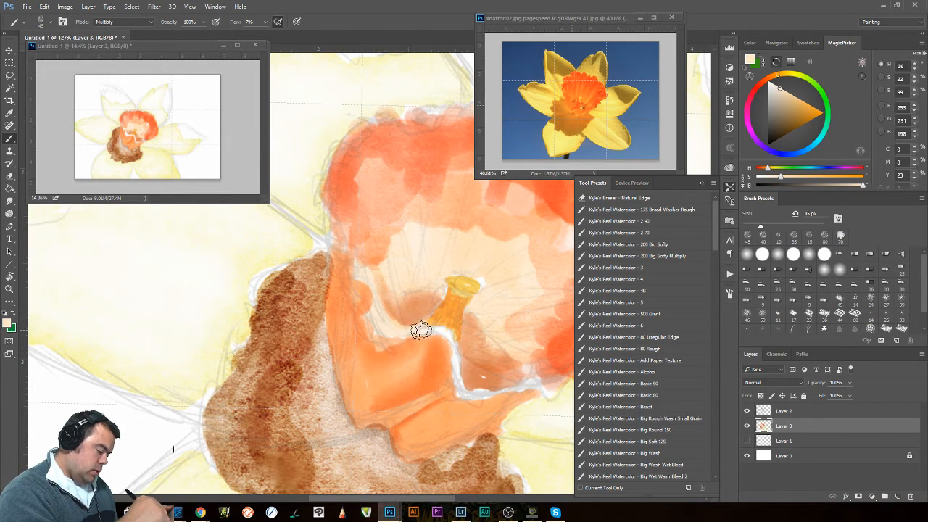
{"action": "mouse_move", "coordinate": [370, 274]}
{"action": "left_mouse_down"}
{"action": "mouse_move", "coordinate": [397, 337]}
{"action": "mouse_move", "coordinate": [416, 324]}
{"action": "left_mouse_up"}
Sample a muted orange from the painting and deepen the shadow inside the trumpet, left of the stamen.
{"action": "key", "text": "alt+space"}
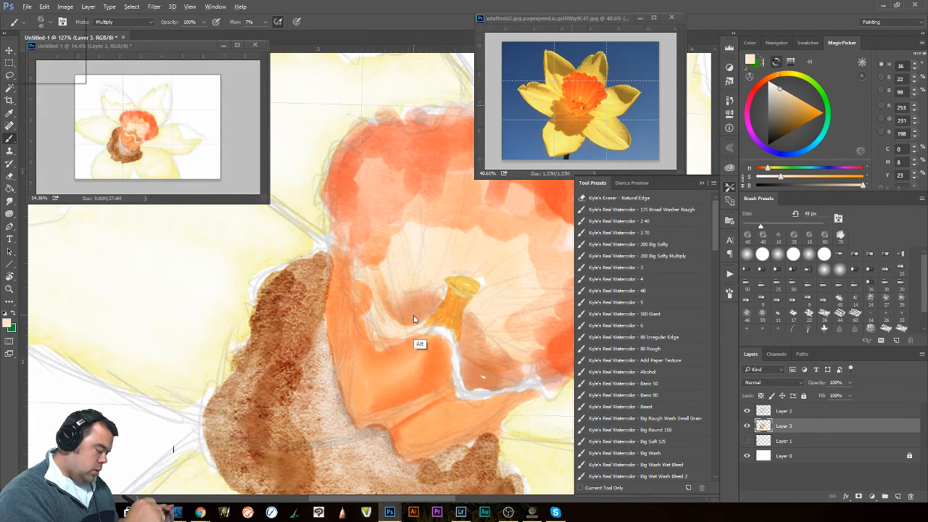
{"action": "key", "text": "Escape"}
{"action": "left_click", "coordinate": [409, 324], "text": "alt"}
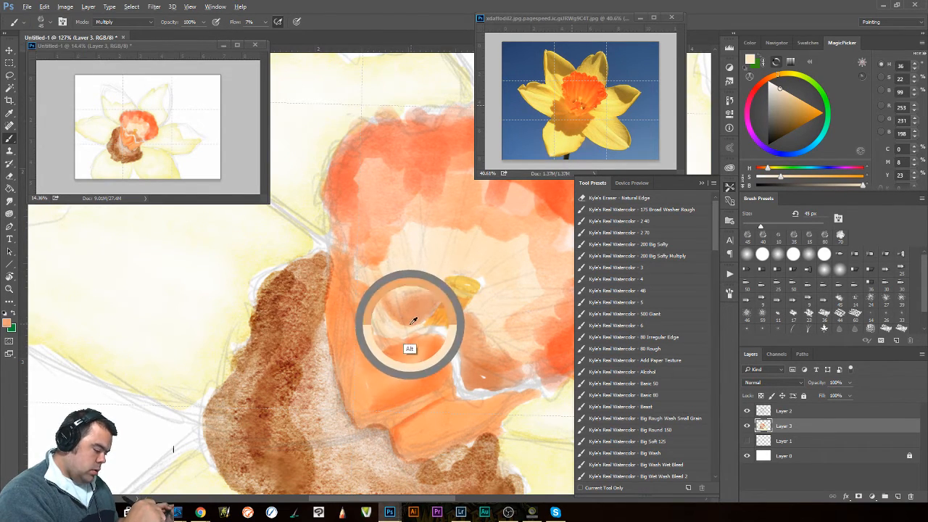
{"action": "mouse_move", "coordinate": [364, 280]}
{"action": "left_mouse_down"}
{"action": "mouse_move", "coordinate": [372, 315]}
{"action": "mouse_move", "coordinate": [391, 339]}
{"action": "mouse_move", "coordinate": [400, 337]}
{"action": "mouse_move", "coordinate": [380, 314]}
{"action": "mouse_move", "coordinate": [393, 332]}
{"action": "mouse_move", "coordinate": [418, 327]}
{"action": "mouse_move", "coordinate": [401, 324]}
{"action": "mouse_move", "coordinate": [383, 293]}
{"action": "mouse_move", "coordinate": [388, 307]}
{"action": "mouse_move", "coordinate": [387, 291]}
{"action": "mouse_move", "coordinate": [401, 315]}
{"action": "mouse_move", "coordinate": [421, 317]}
{"action": "mouse_move", "coordinate": [385, 320]}
{"action": "mouse_move", "coordinate": [366, 273]}
{"action": "mouse_move", "coordinate": [383, 323]}
{"action": "mouse_move", "coordinate": [374, 321]}
{"action": "mouse_move", "coordinate": [408, 336]}
{"action": "mouse_move", "coordinate": [419, 328]}
{"action": "mouse_move", "coordinate": [389, 322]}
{"action": "left_mouse_up"}
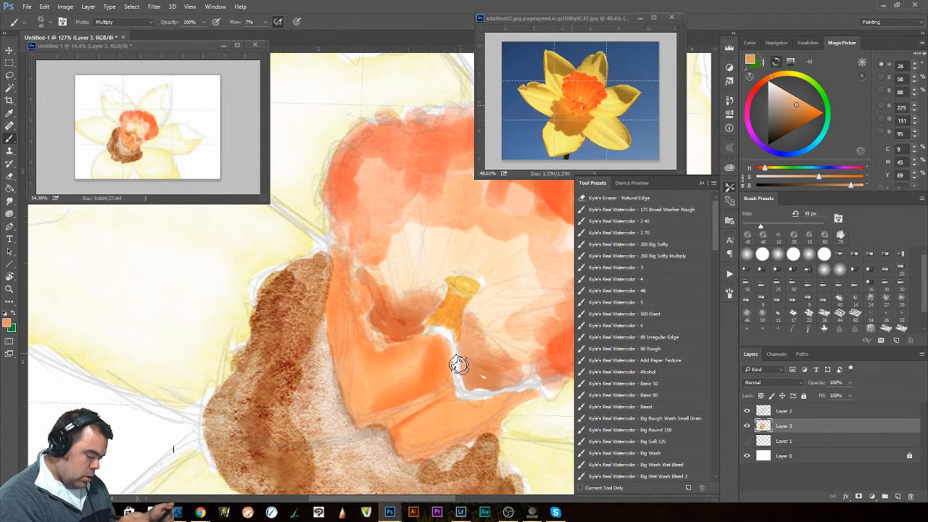
Reduce the brush to 15 px and paint over the white gap along the shadow's lower edge, right of the stamen.
{"action": "key", "text": "bracketleft"}
{"action": "key", "text": "bracketleft"}
{"action": "key", "text": "bracketleft"}
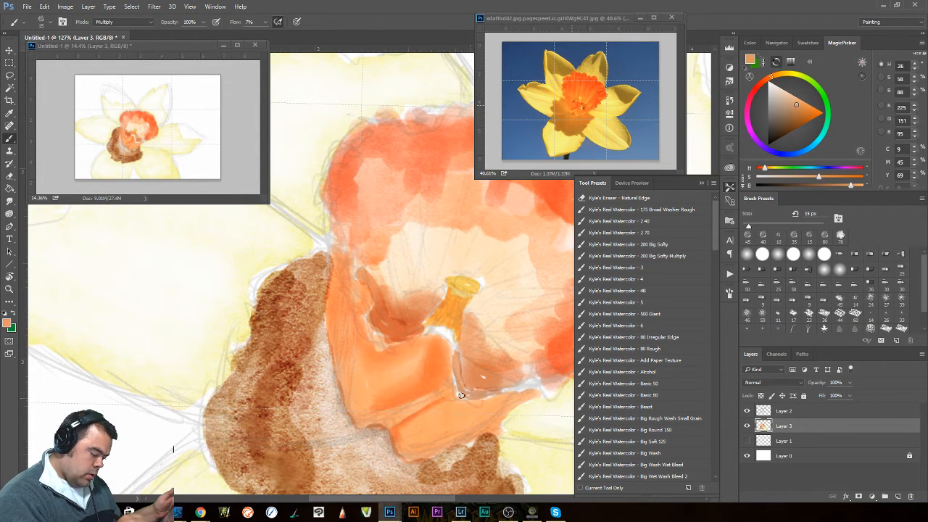
{"action": "left_click_drag", "start_coordinate": [455, 368], "coordinate": [456, 360]}
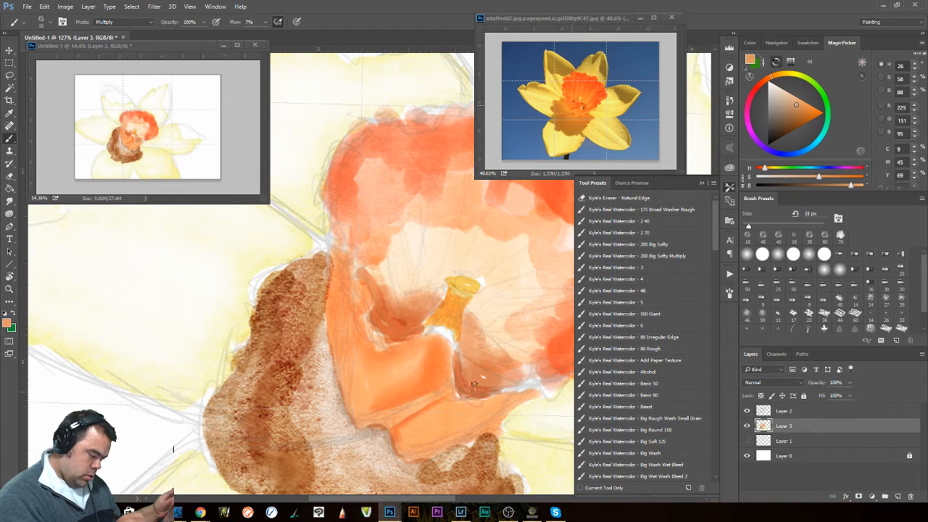
Sample the stamen's yellow-orange, darken it to 80% brightness and shade the stamen's lower part.
{"action": "left_click", "coordinate": [444, 323], "text": "alt"}
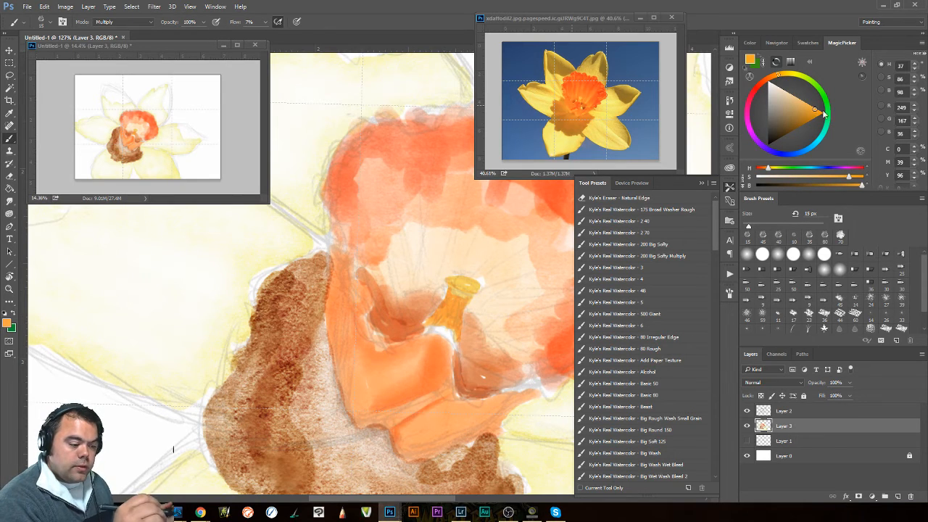
{"action": "left_click_drag", "start_coordinate": [850, 187], "coordinate": [842, 185]}
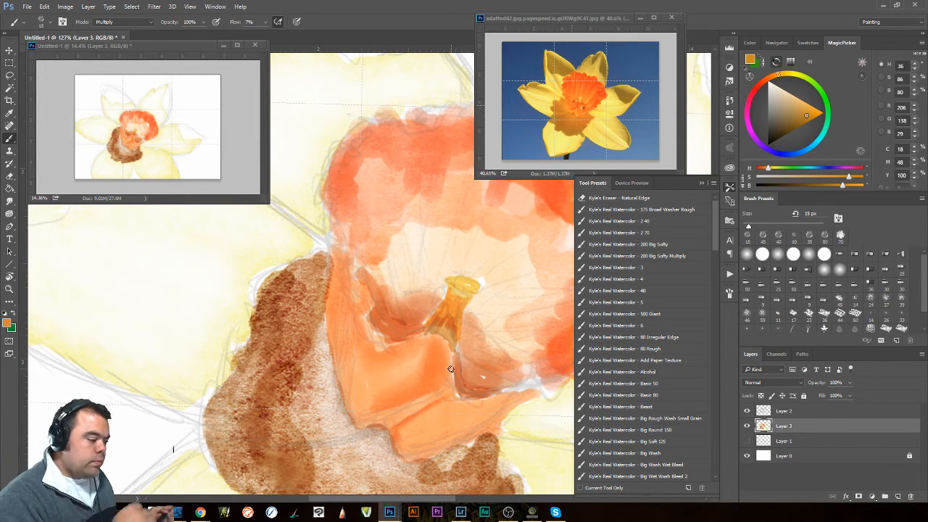
Sample red-orange from the reference photo's trumpet and paint a vertical vein down the inside of the trumpet with a 25 px brush.
{"action": "left_click", "coordinate": [582, 69], "text": "alt"}
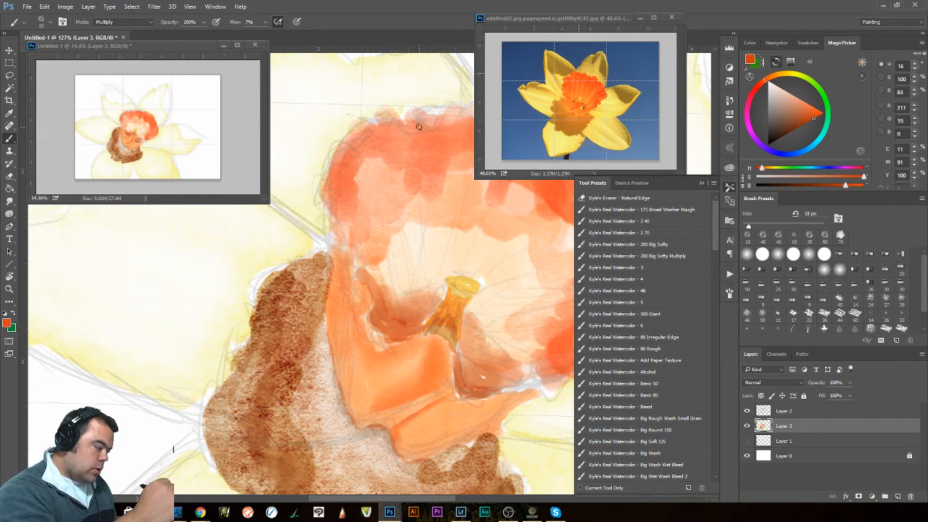
{"action": "left_click_drag", "start_coordinate": [418, 138], "coordinate": [421, 275]}
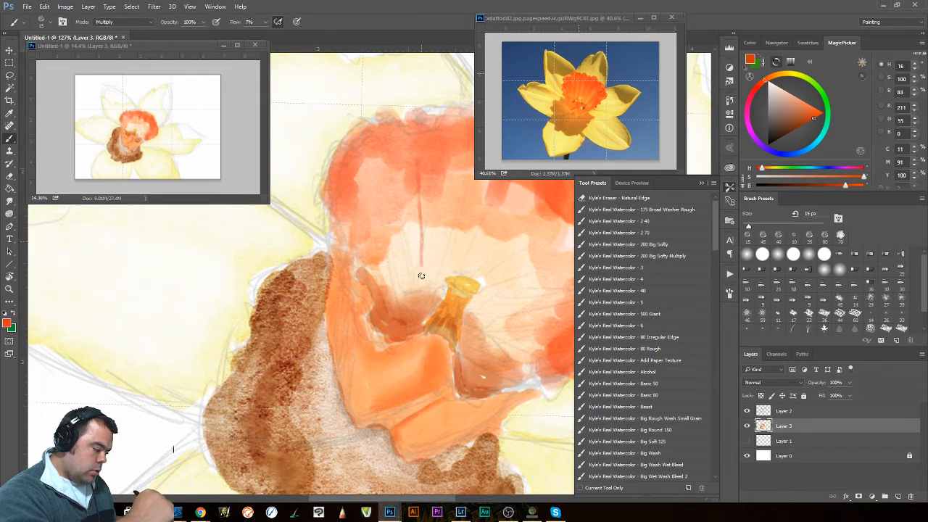
{"action": "key", "text": "ctrl+z"}
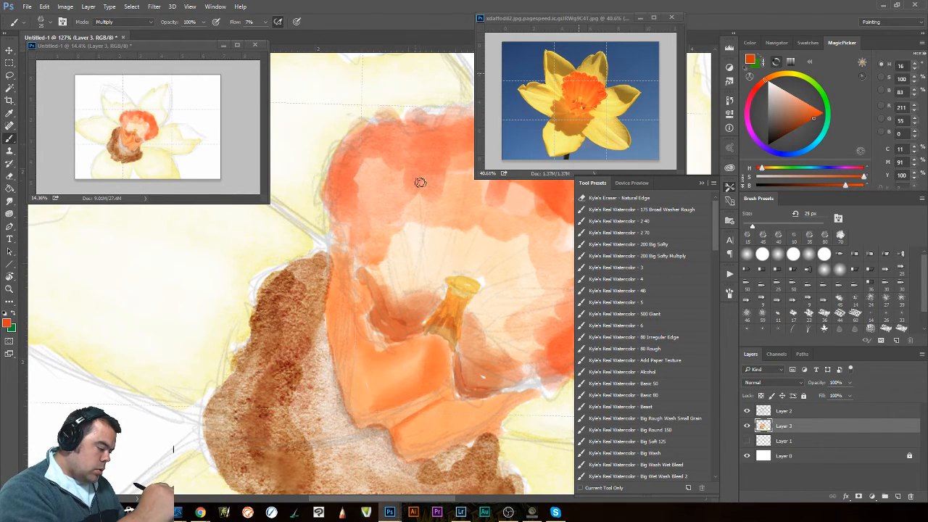
{"action": "left_click_drag", "start_coordinate": [421, 184], "coordinate": [424, 274]}
{"action": "left_click_drag", "start_coordinate": [415, 154], "coordinate": [422, 237]}
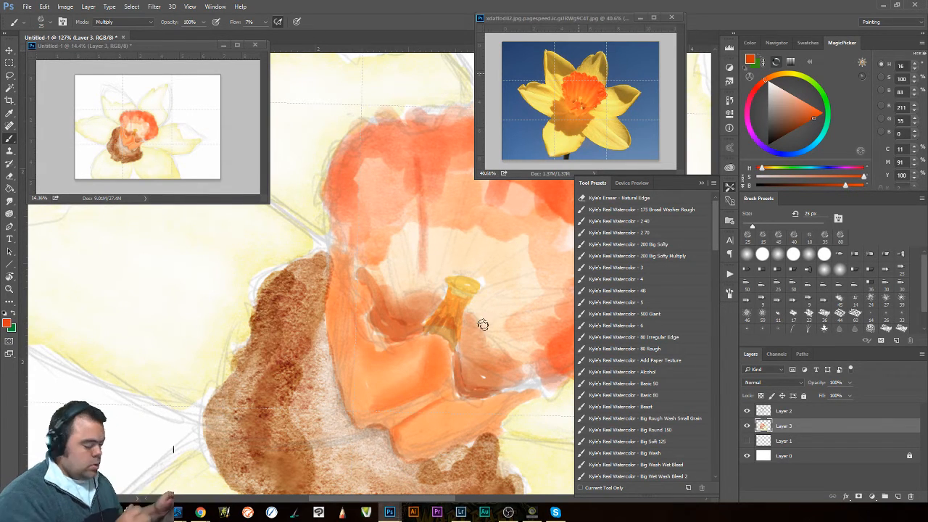
Paint a second red-orange vein to the right of the first and darken the trumpet's ruffled upper rim.
{"action": "left_click_drag", "start_coordinate": [472, 348], "coordinate": [409, 395]}
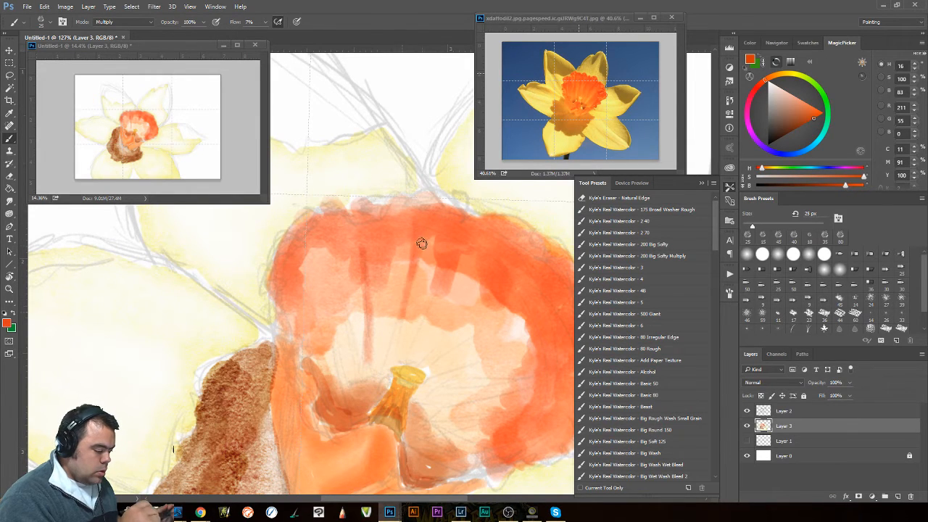
{"action": "mouse_move", "coordinate": [440, 227]}
{"action": "left_mouse_down"}
{"action": "mouse_move", "coordinate": [421, 229]}
{"action": "mouse_move", "coordinate": [411, 245]}
{"action": "left_mouse_up"}
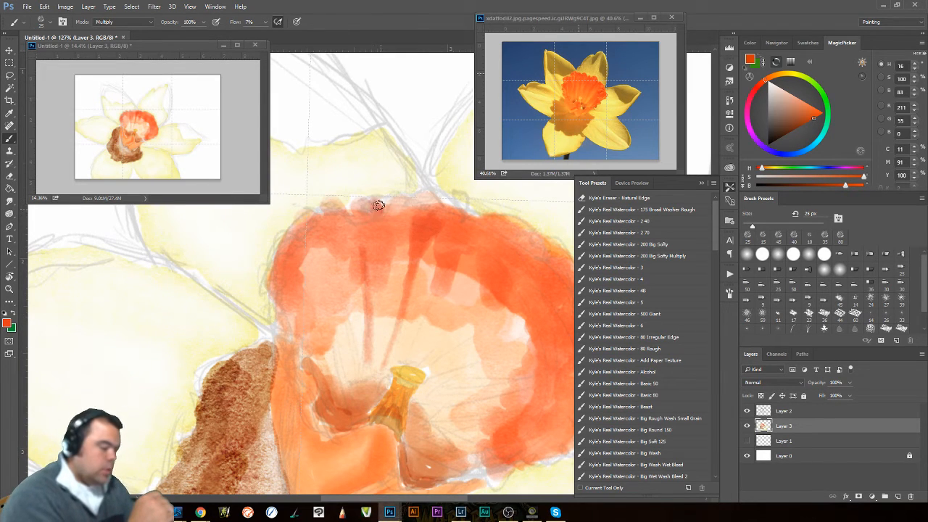
{"action": "mouse_move", "coordinate": [379, 202]}
{"action": "left_mouse_down"}
{"action": "mouse_move", "coordinate": [396, 195]}
{"action": "mouse_move", "coordinate": [414, 208]}
{"action": "mouse_move", "coordinate": [417, 198]}
{"action": "mouse_move", "coordinate": [402, 202]}
{"action": "left_mouse_up"}
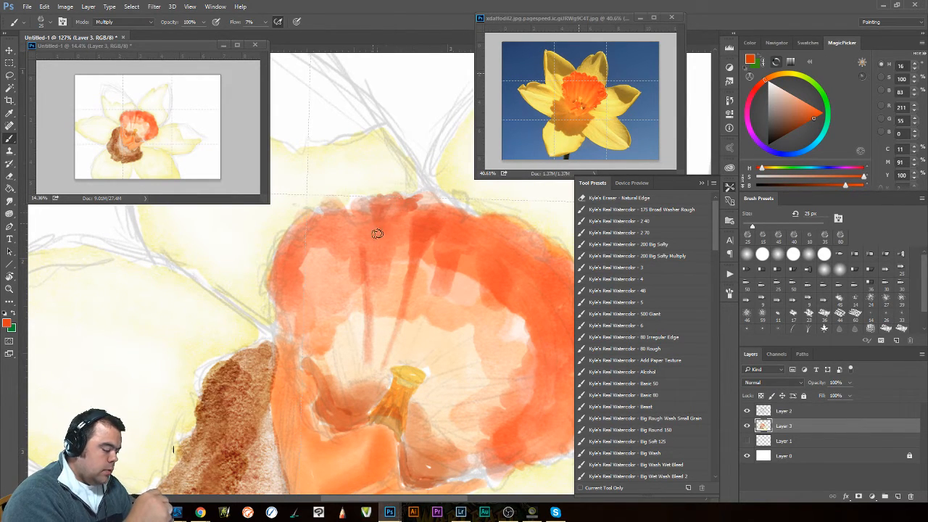
{"action": "mouse_move", "coordinate": [379, 197]}
{"action": "left_mouse_down"}
{"action": "mouse_move", "coordinate": [420, 200]}
{"action": "mouse_move", "coordinate": [374, 206]}
{"action": "mouse_move", "coordinate": [396, 199]}
{"action": "mouse_move", "coordinate": [404, 216]}
{"action": "mouse_move", "coordinate": [426, 195]}
{"action": "mouse_move", "coordinate": [413, 206]}
{"action": "mouse_move", "coordinate": [449, 201]}
{"action": "mouse_move", "coordinate": [426, 199]}
{"action": "mouse_move", "coordinate": [413, 209]}
{"action": "mouse_move", "coordinate": [443, 204]}
{"action": "left_mouse_up"}
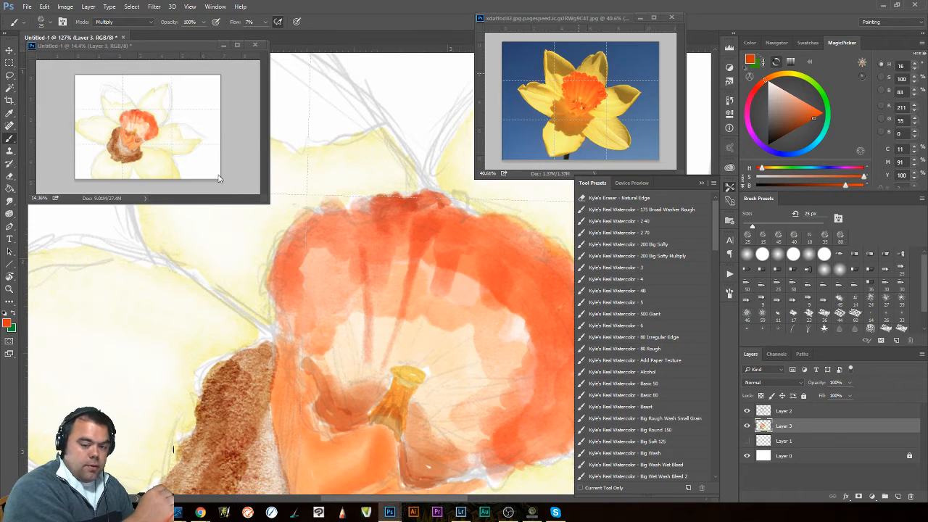
Enlarge the floating overview window of the painting and zoom its view to 21.8%.
{"action": "left_click_drag", "start_coordinate": [264, 205], "coordinate": [293, 233]}
{"action": "left_click_drag", "start_coordinate": [158, 151], "coordinate": [183, 159]}
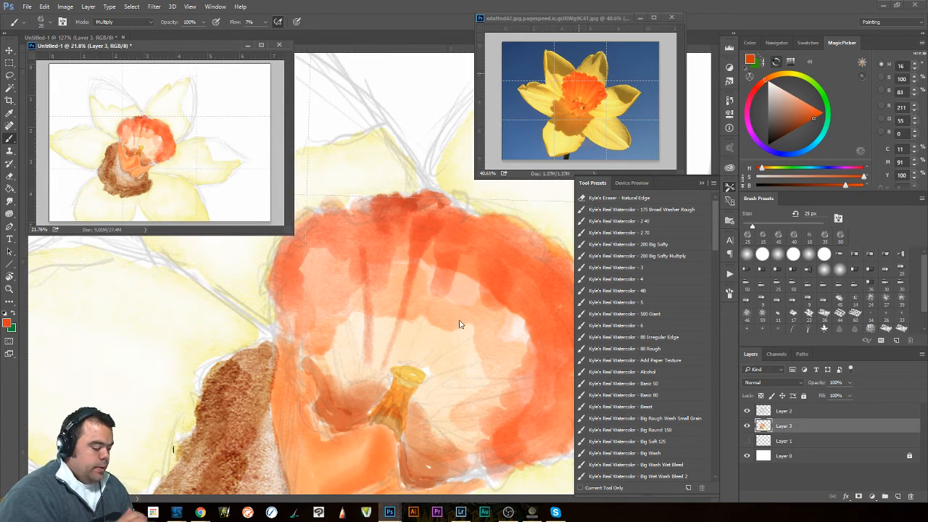
Add more red-orange veins from the trumpet's upper and right rim toward the stamen, darkening the folds at the rim.
{"action": "left_click_drag", "start_coordinate": [487, 342], "coordinate": [457, 317]}
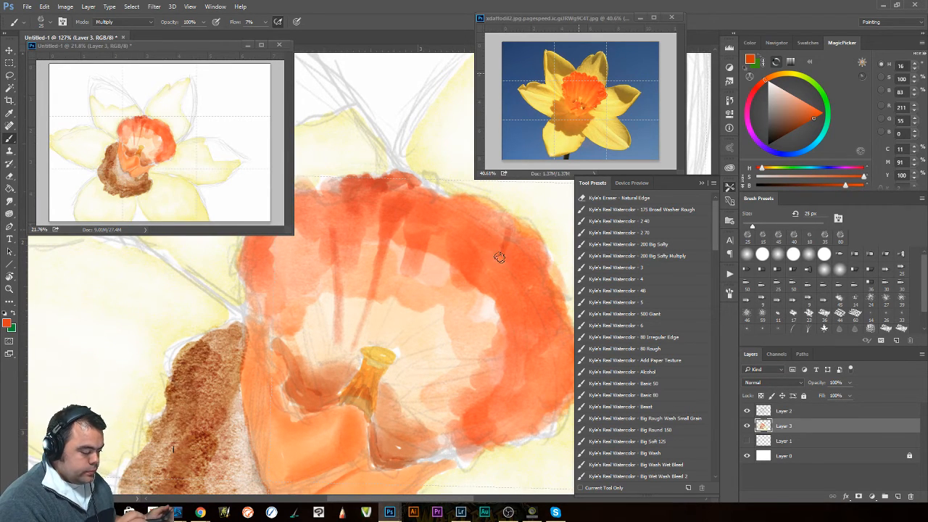
{"action": "left_click_drag", "start_coordinate": [493, 257], "coordinate": [527, 239]}
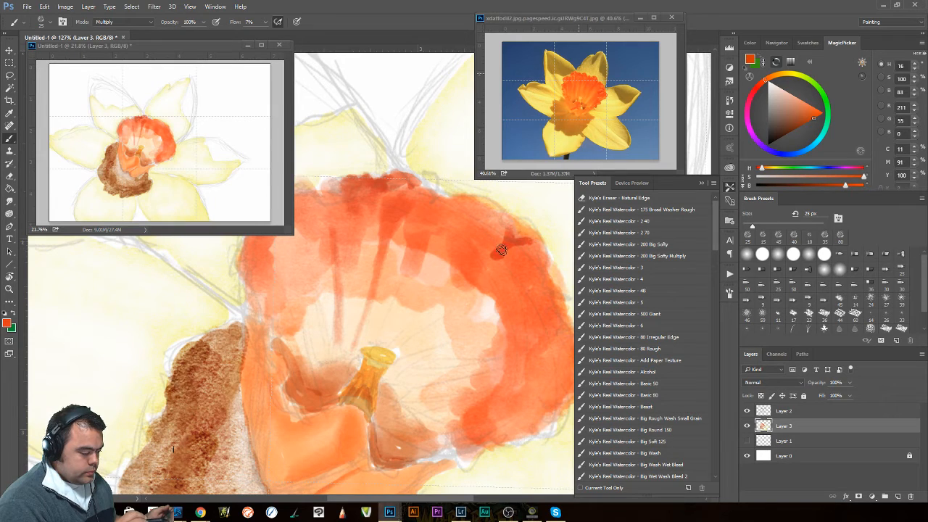
{"action": "left_click_drag", "start_coordinate": [485, 264], "coordinate": [422, 315]}
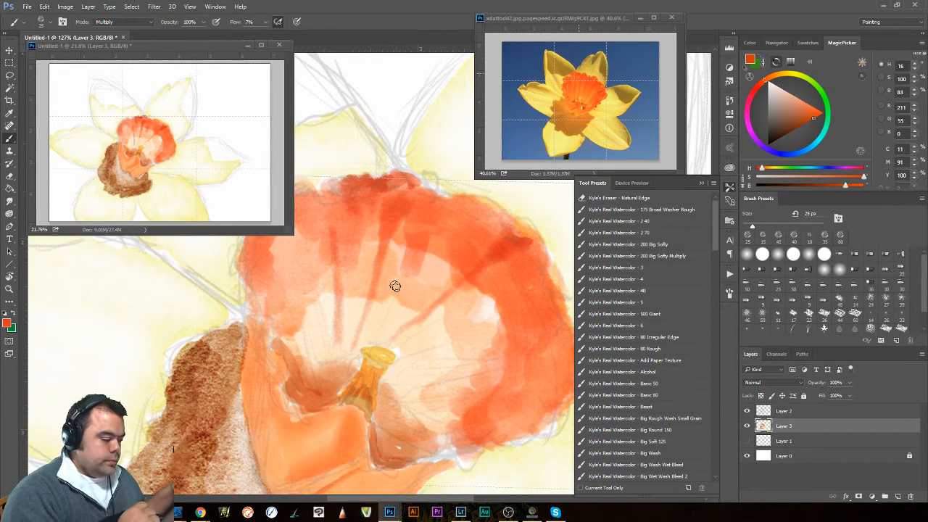
{"action": "mouse_move", "coordinate": [405, 221]}
{"action": "left_mouse_down"}
{"action": "mouse_move", "coordinate": [405, 248]}
{"action": "mouse_move", "coordinate": [411, 220]}
{"action": "mouse_move", "coordinate": [412, 245]}
{"action": "mouse_move", "coordinate": [419, 230]}
{"action": "mouse_move", "coordinate": [431, 242]}
{"action": "mouse_move", "coordinate": [377, 339]}
{"action": "mouse_move", "coordinate": [405, 252]}
{"action": "left_mouse_up"}
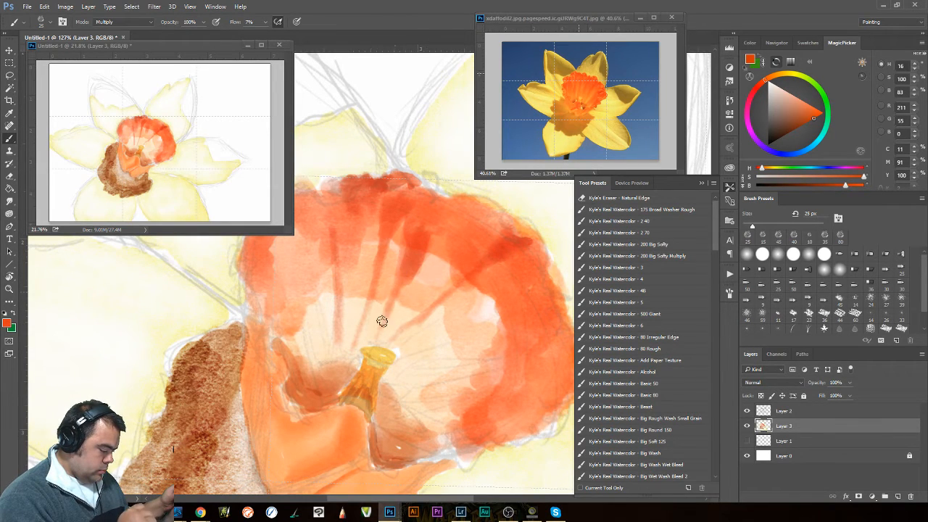
{"action": "left_click_drag", "start_coordinate": [451, 215], "coordinate": [443, 207]}
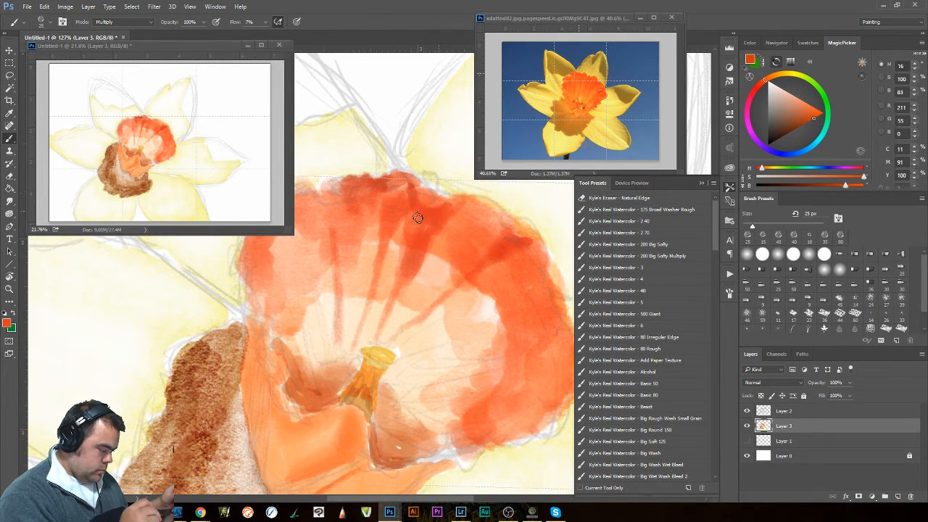
{"action": "left_click_drag", "start_coordinate": [411, 197], "coordinate": [410, 223]}
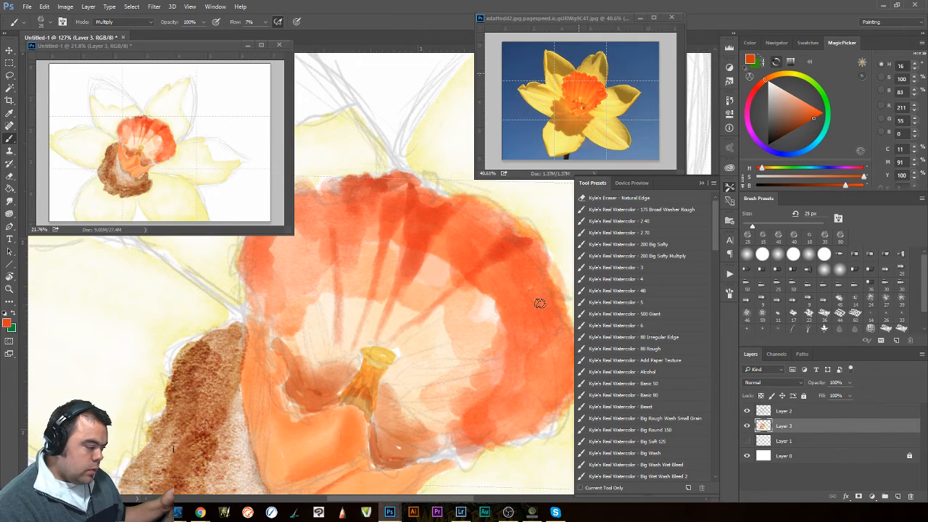
Sample bright orange from the reference photo and paint radiating strokes between the veins around the stamen.
{"action": "left_click", "coordinate": [588, 100], "text": "alt"}
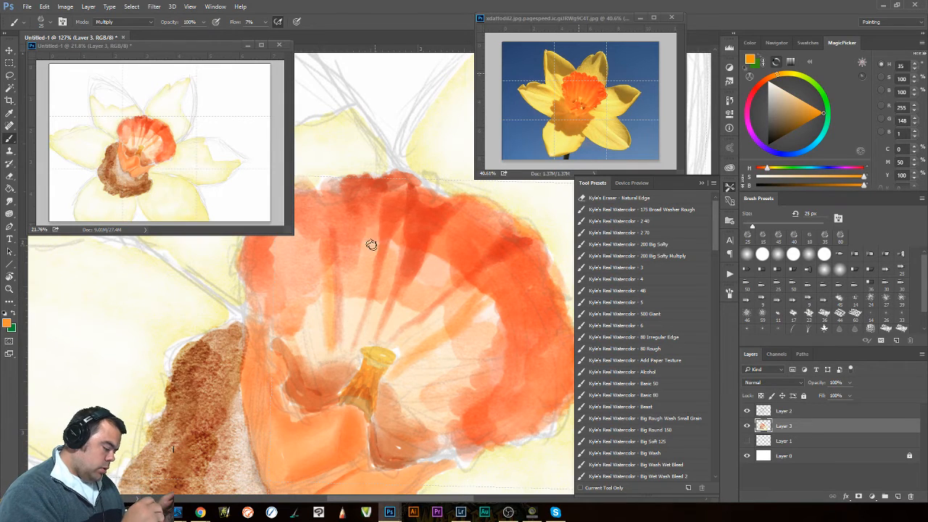
{"action": "mouse_move", "coordinate": [371, 242]}
{"action": "left_mouse_down"}
{"action": "mouse_move", "coordinate": [348, 347]}
{"action": "mouse_move", "coordinate": [361, 312]}
{"action": "mouse_move", "coordinate": [349, 284]}
{"action": "mouse_move", "coordinate": [343, 361]}
{"action": "mouse_move", "coordinate": [337, 341]}
{"action": "mouse_move", "coordinate": [341, 363]}
{"action": "left_mouse_up"}
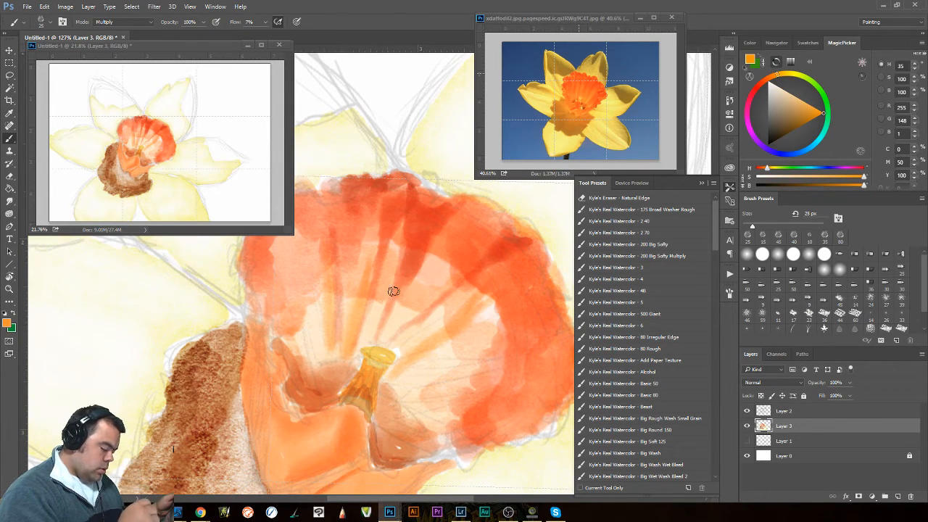
{"action": "mouse_move", "coordinate": [393, 292]}
{"action": "left_mouse_down"}
{"action": "mouse_move", "coordinate": [365, 336]}
{"action": "mouse_move", "coordinate": [384, 255]}
{"action": "mouse_move", "coordinate": [385, 329]}
{"action": "mouse_move", "coordinate": [396, 330]}
{"action": "mouse_move", "coordinate": [442, 292]}
{"action": "mouse_move", "coordinate": [386, 339]}
{"action": "mouse_move", "coordinate": [401, 303]}
{"action": "mouse_move", "coordinate": [390, 313]}
{"action": "mouse_move", "coordinate": [429, 329]}
{"action": "mouse_move", "coordinate": [393, 350]}
{"action": "mouse_move", "coordinate": [461, 302]}
{"action": "mouse_move", "coordinate": [405, 335]}
{"action": "mouse_move", "coordinate": [454, 306]}
{"action": "mouse_move", "coordinate": [416, 344]}
{"action": "mouse_move", "coordinate": [491, 280]}
{"action": "mouse_move", "coordinate": [425, 327]}
{"action": "mouse_move", "coordinate": [441, 301]}
{"action": "left_mouse_up"}
{"action": "mouse_move", "coordinate": [350, 342]}
{"action": "left_mouse_down"}
{"action": "mouse_move", "coordinate": [350, 277]}
{"action": "mouse_move", "coordinate": [346, 350]}
{"action": "mouse_move", "coordinate": [346, 254]}
{"action": "mouse_move", "coordinate": [331, 324]}
{"action": "mouse_move", "coordinate": [319, 275]}
{"action": "left_mouse_up"}
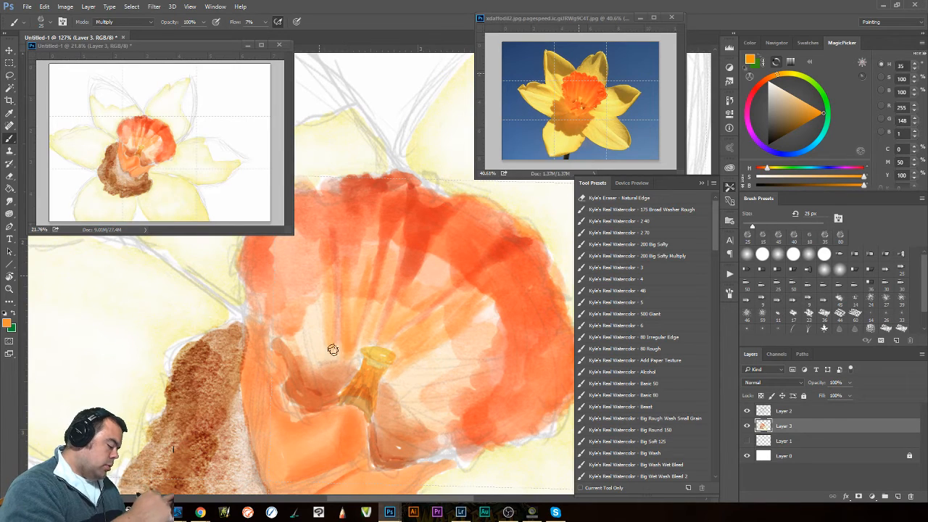
{"action": "mouse_move", "coordinate": [332, 350]}
{"action": "left_mouse_down"}
{"action": "mouse_move", "coordinate": [301, 275]}
{"action": "mouse_move", "coordinate": [297, 297]}
{"action": "mouse_move", "coordinate": [288, 295]}
{"action": "mouse_move", "coordinate": [331, 351]}
{"action": "left_mouse_up"}
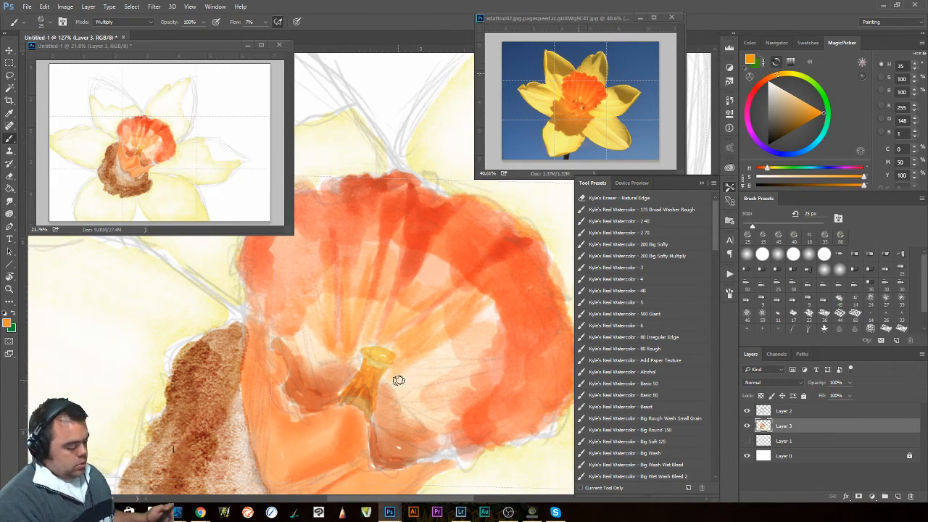
{"action": "mouse_move", "coordinate": [411, 365]}
{"action": "left_mouse_down"}
{"action": "mouse_move", "coordinate": [402, 369]}
{"action": "mouse_move", "coordinate": [504, 345]}
{"action": "mouse_move", "coordinate": [411, 362]}
{"action": "mouse_move", "coordinate": [470, 339]}
{"action": "left_mouse_up"}
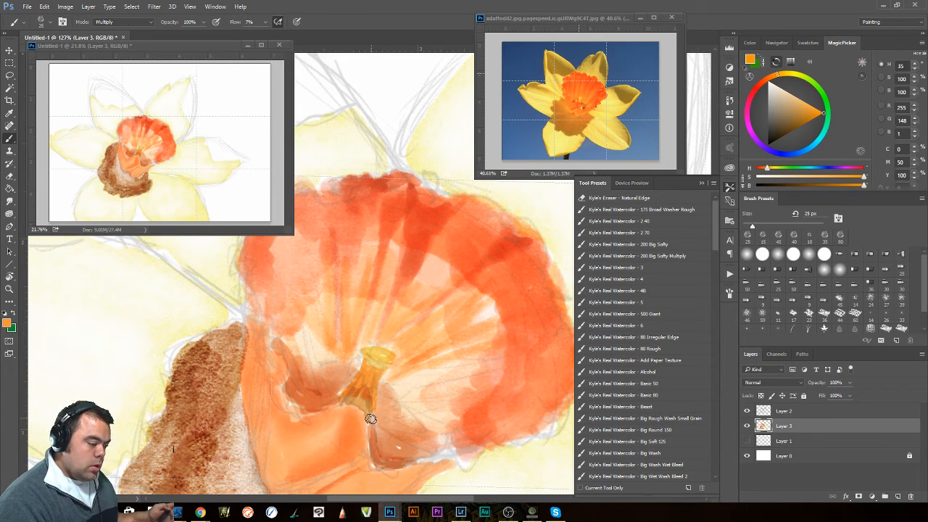
Glaze bright orange over the trumpet's lower outer folds, its left edge and the inner area beside the stamen.
{"action": "left_click_drag", "start_coordinate": [390, 411], "coordinate": [422, 266]}
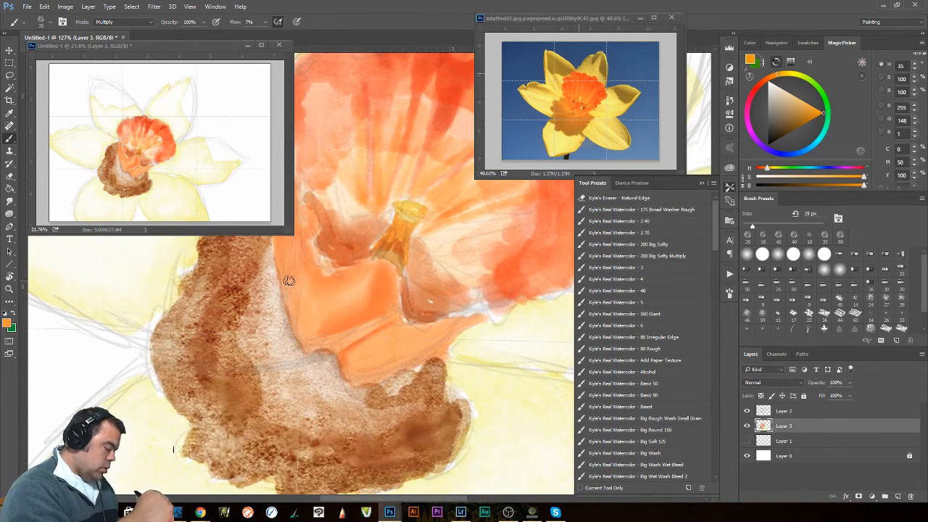
{"action": "mouse_move", "coordinate": [303, 336]}
{"action": "left_mouse_down"}
{"action": "mouse_move", "coordinate": [313, 345]}
{"action": "mouse_move", "coordinate": [338, 353]}
{"action": "mouse_move", "coordinate": [309, 336]}
{"action": "mouse_move", "coordinate": [295, 272]}
{"action": "mouse_move", "coordinate": [355, 390]}
{"action": "mouse_move", "coordinate": [340, 355]}
{"action": "mouse_move", "coordinate": [357, 382]}
{"action": "mouse_move", "coordinate": [397, 376]}
{"action": "mouse_move", "coordinate": [390, 379]}
{"action": "mouse_move", "coordinate": [351, 369]}
{"action": "mouse_move", "coordinate": [389, 371]}
{"action": "mouse_move", "coordinate": [371, 381]}
{"action": "mouse_move", "coordinate": [408, 368]}
{"action": "mouse_move", "coordinate": [399, 371]}
{"action": "mouse_move", "coordinate": [478, 326]}
{"action": "mouse_move", "coordinate": [372, 374]}
{"action": "mouse_move", "coordinate": [398, 364]}
{"action": "mouse_move", "coordinate": [355, 366]}
{"action": "mouse_move", "coordinate": [364, 345]}
{"action": "mouse_move", "coordinate": [354, 372]}
{"action": "left_mouse_up"}
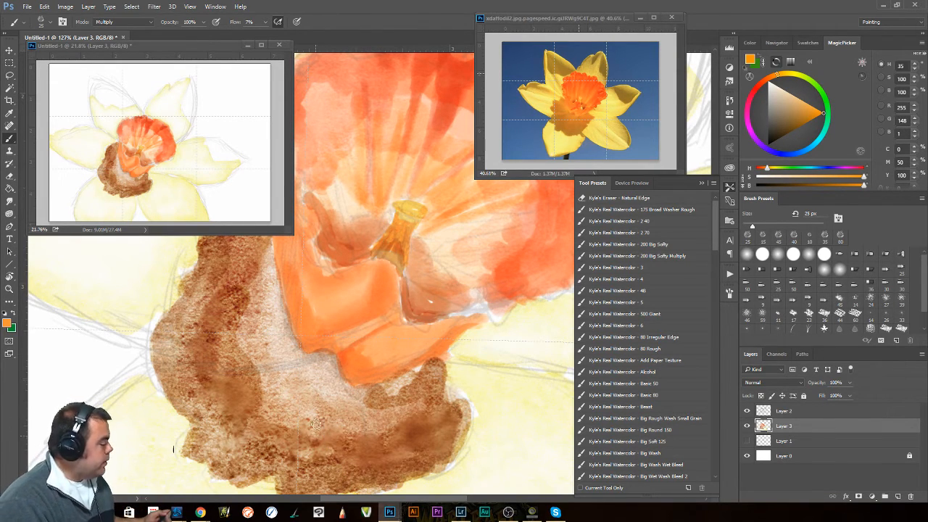
{"action": "left_click_drag", "start_coordinate": [421, 200], "coordinate": [471, 302]}
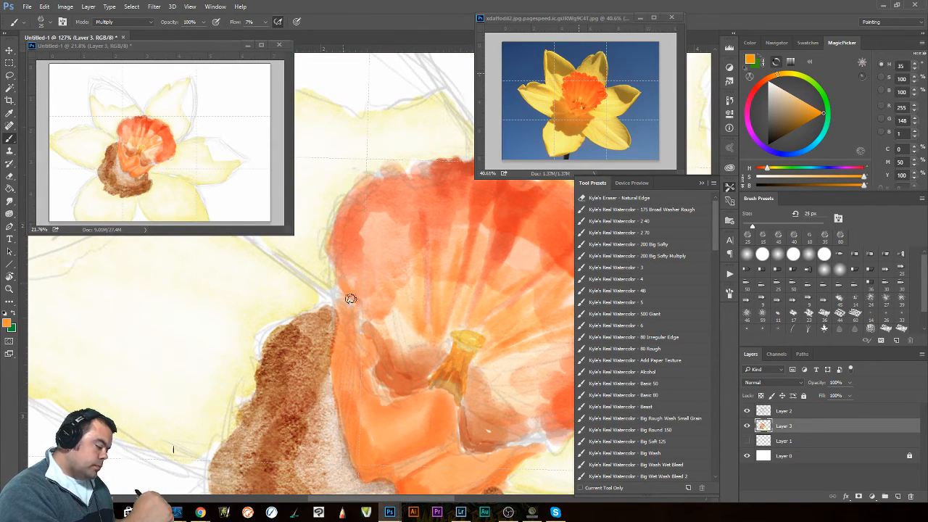
{"action": "mouse_move", "coordinate": [334, 292]}
{"action": "left_mouse_down"}
{"action": "mouse_move", "coordinate": [340, 260]}
{"action": "mouse_move", "coordinate": [344, 298]}
{"action": "mouse_move", "coordinate": [365, 330]}
{"action": "left_mouse_up"}
{"action": "left_click_drag", "start_coordinate": [426, 355], "coordinate": [491, 194]}
{"action": "left_click_drag", "start_coordinate": [455, 402], "coordinate": [407, 416]}
{"action": "mouse_move", "coordinate": [349, 287]}
{"action": "left_mouse_down"}
{"action": "mouse_move", "coordinate": [424, 298]}
{"action": "mouse_move", "coordinate": [413, 300]}
{"action": "mouse_move", "coordinate": [507, 393]}
{"action": "mouse_move", "coordinate": [505, 381]}
{"action": "mouse_move", "coordinate": [452, 343]}
{"action": "mouse_move", "coordinate": [456, 396]}
{"action": "left_mouse_up"}
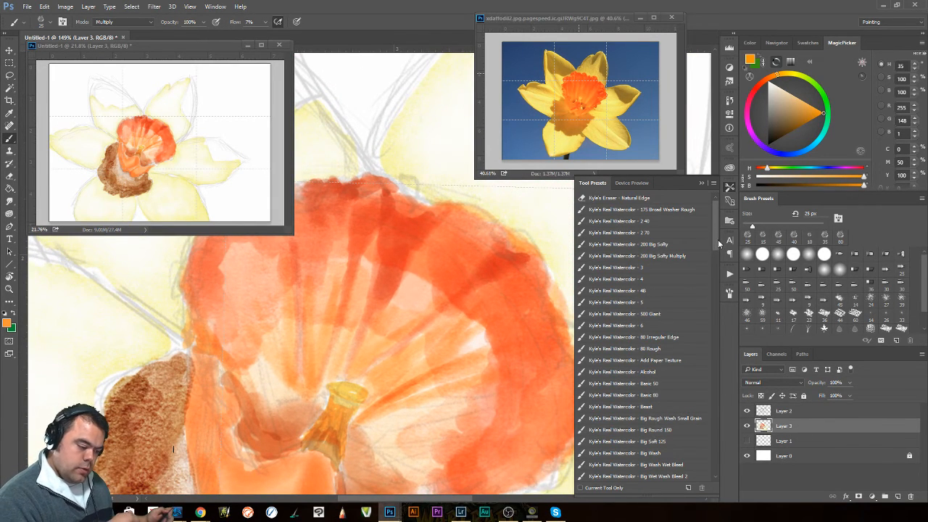
Choose the Kyle's Real Watercolor - Detail 1 brush and paint thin 15 px orange veins from the trumpet's upper rim down to the stamen.
{"action": "left_click_drag", "start_coordinate": [718, 244], "coordinate": [718, 281]}
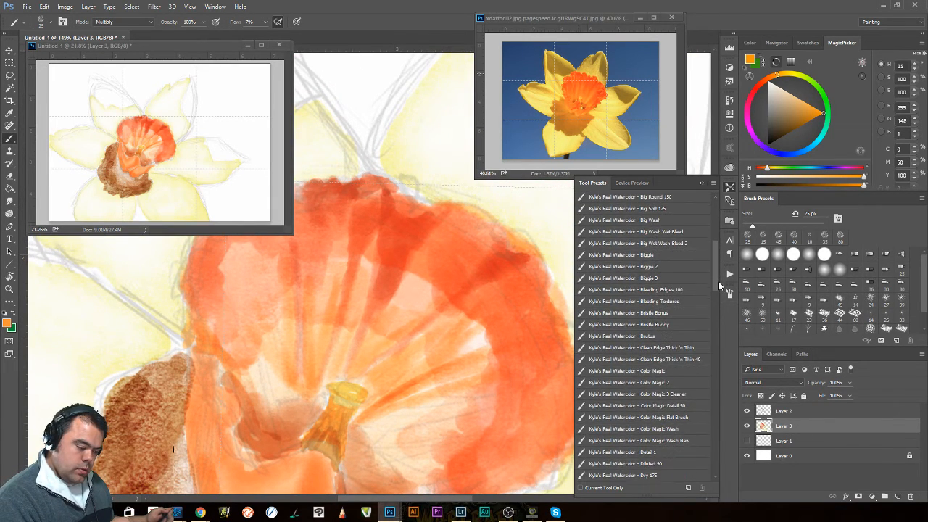
{"action": "scroll", "coordinate": [638, 387], "scroll_direction": "down", "scroll_amount": 2}
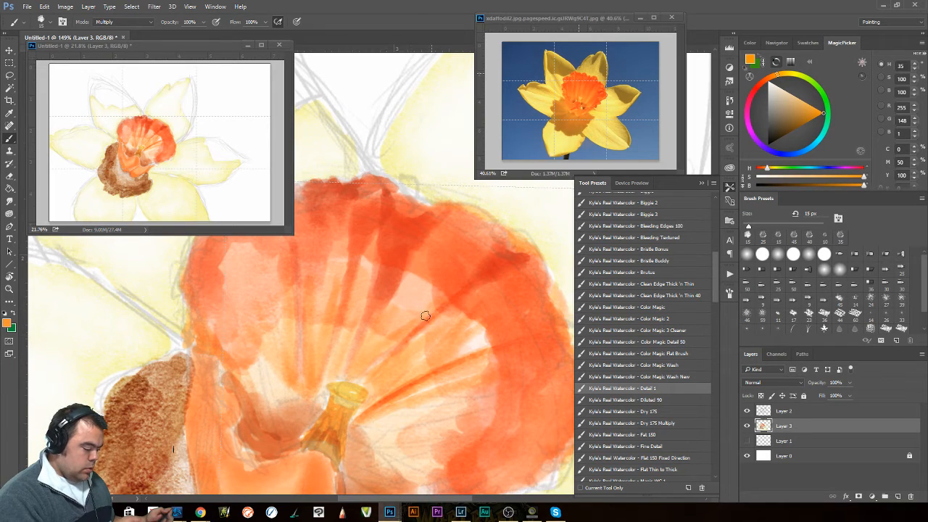
{"action": "left_click_drag", "start_coordinate": [348, 363], "coordinate": [381, 272]}
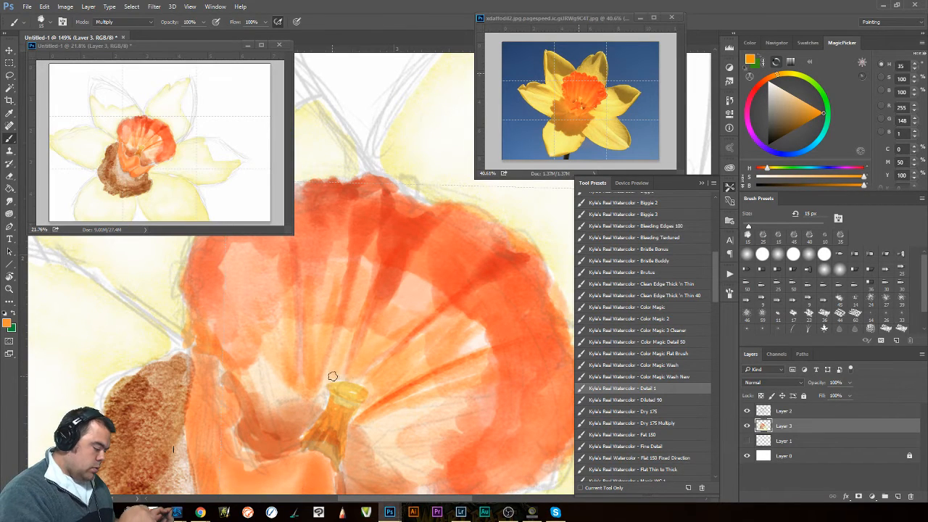
{"action": "left_click_drag", "start_coordinate": [332, 376], "coordinate": [346, 243]}
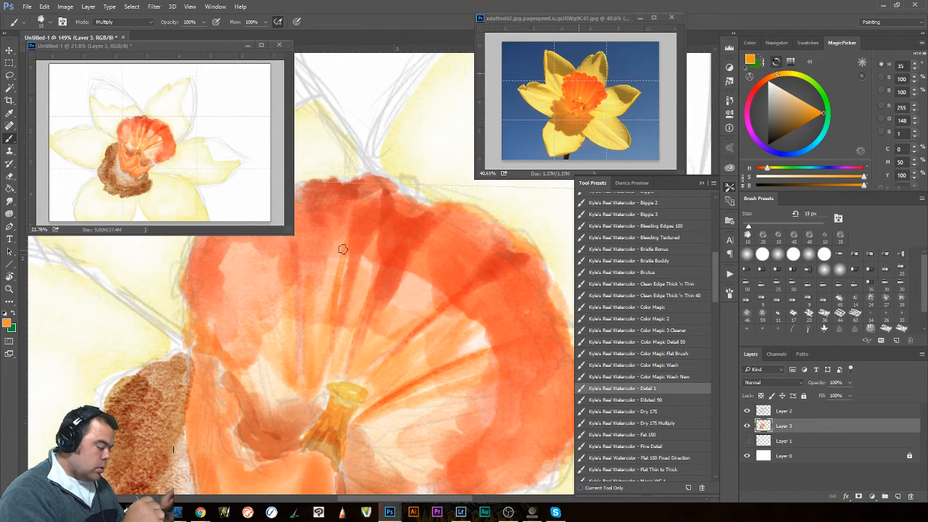
{"action": "left_click_drag", "start_coordinate": [344, 246], "coordinate": [321, 375]}
{"action": "key", "text": "ctrl+alt+z"}
{"action": "key", "text": "ctrl+alt+z"}
{"action": "left_click_drag", "start_coordinate": [353, 243], "coordinate": [331, 385]}
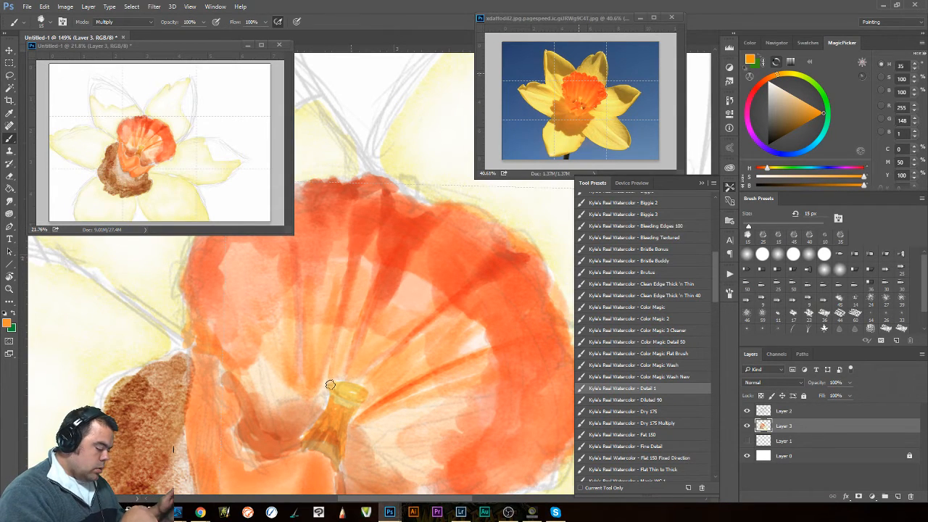
{"action": "left_click_drag", "start_coordinate": [353, 259], "coordinate": [330, 377]}
{"action": "mouse_move", "coordinate": [318, 230]}
{"action": "left_mouse_down"}
{"action": "mouse_move", "coordinate": [316, 335]}
{"action": "mouse_move", "coordinate": [292, 250]}
{"action": "mouse_move", "coordinate": [318, 390]}
{"action": "left_mouse_up"}
{"action": "left_click_drag", "start_coordinate": [292, 249], "coordinate": [311, 393]}
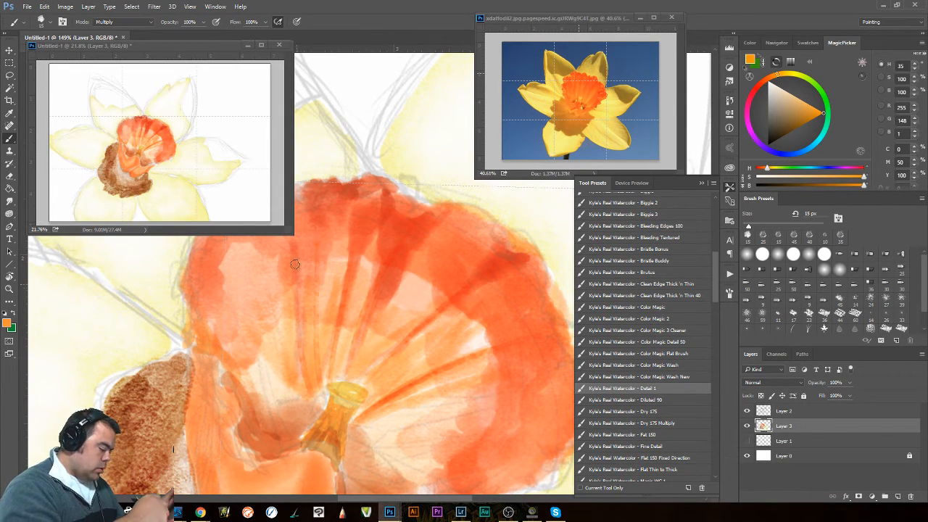
Paint long orange veins sweeping from the trumpet's left rim to the stamen, deepening the outermost one.
{"action": "left_click_drag", "start_coordinate": [311, 322], "coordinate": [355, 315]}
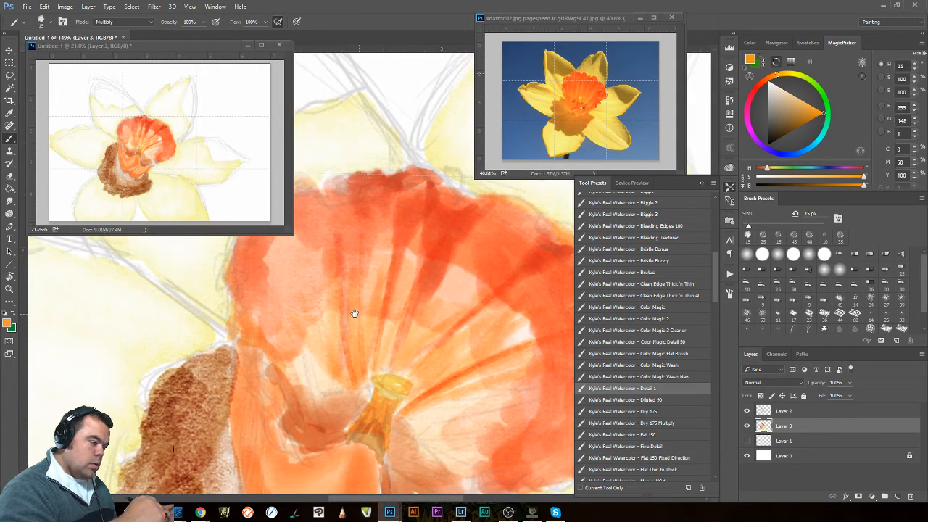
{"action": "left_click_drag", "start_coordinate": [261, 258], "coordinate": [333, 379]}
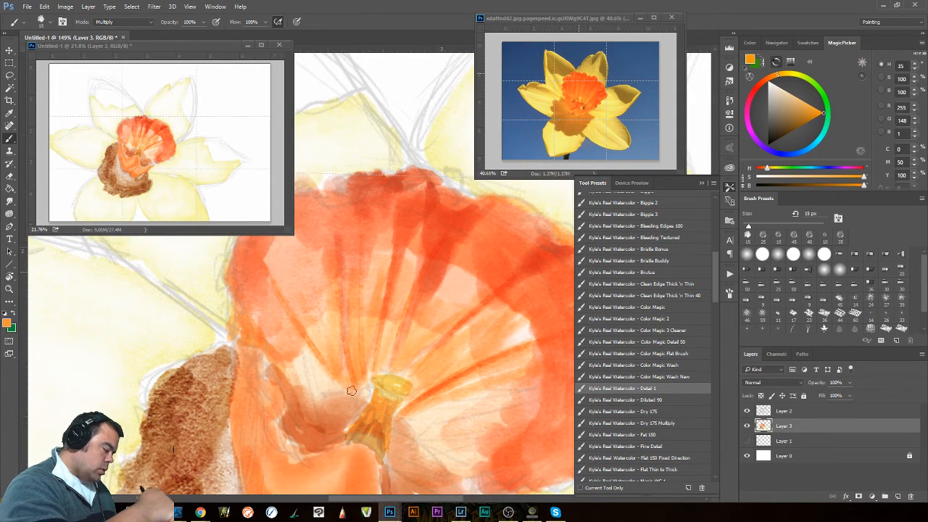
{"action": "left_click_drag", "start_coordinate": [295, 330], "coordinate": [342, 384]}
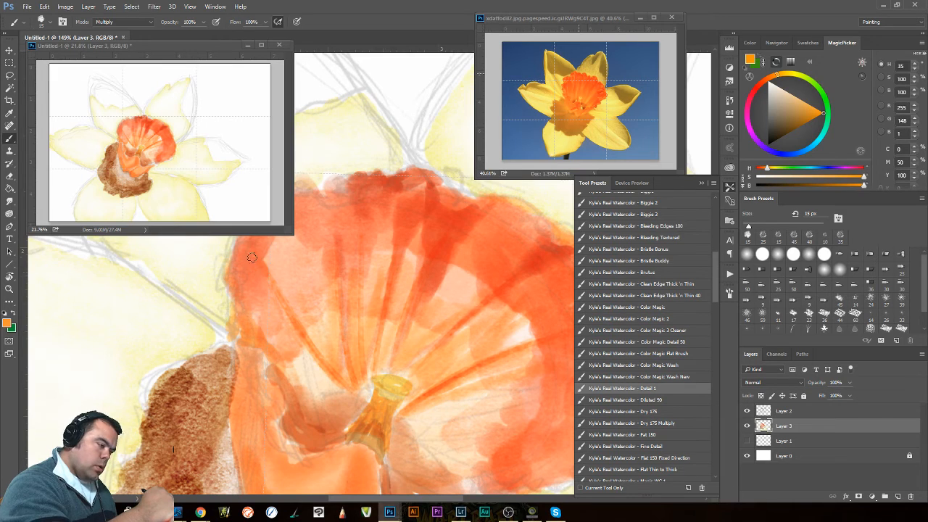
{"action": "mouse_move", "coordinate": [259, 270]}
{"action": "left_mouse_down"}
{"action": "mouse_move", "coordinate": [243, 252]}
{"action": "mouse_move", "coordinate": [235, 261]}
{"action": "mouse_move", "coordinate": [279, 312]}
{"action": "left_mouse_up"}
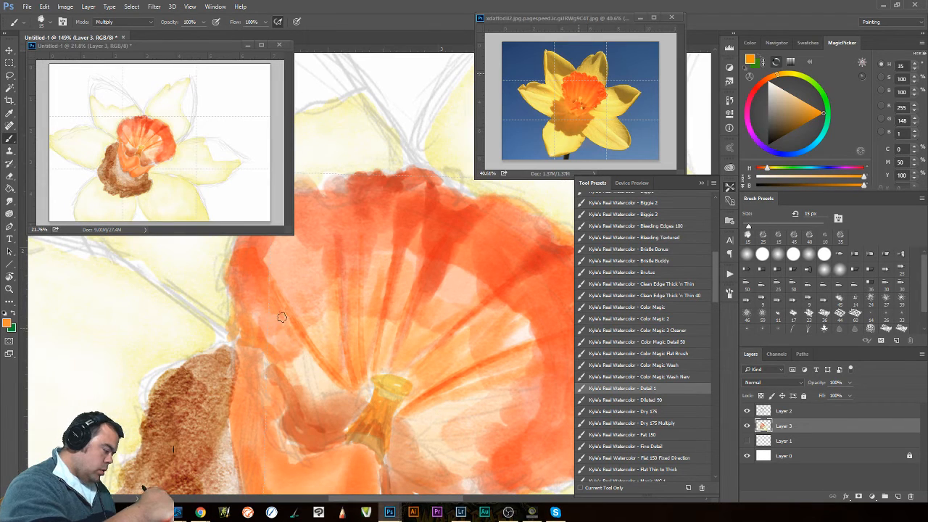
{"action": "mouse_move", "coordinate": [249, 255]}
{"action": "left_mouse_down"}
{"action": "mouse_move", "coordinate": [310, 348]}
{"action": "mouse_move", "coordinate": [312, 377]}
{"action": "left_mouse_up"}
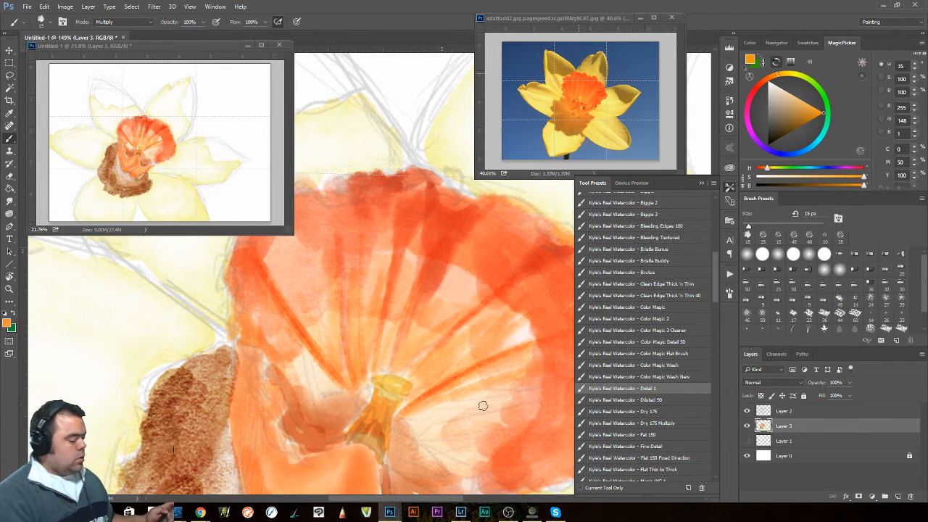
Paint a small orange fold mark below the trumpet's upper-left rim and trail a fine vein from it toward the stamen.
{"action": "left_click_drag", "start_coordinate": [346, 288], "coordinate": [394, 300]}
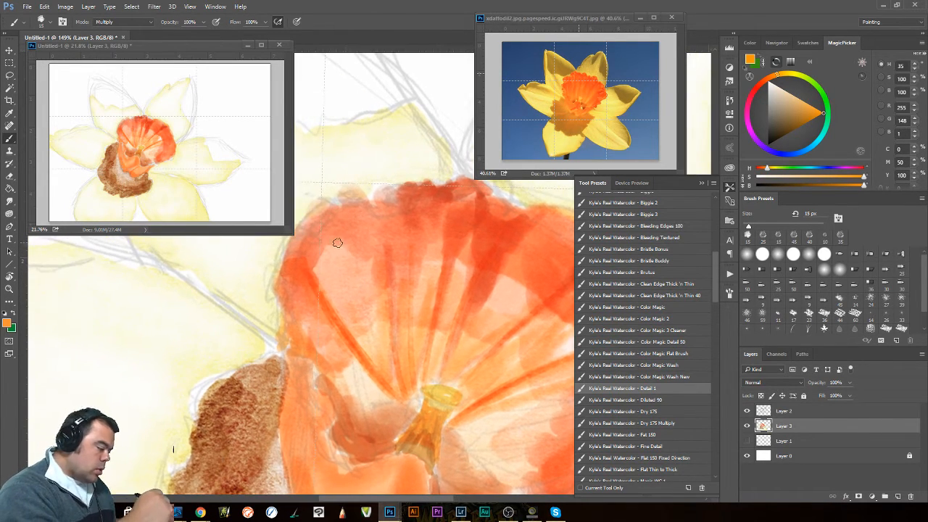
{"action": "left_click_drag", "start_coordinate": [320, 238], "coordinate": [345, 259]}
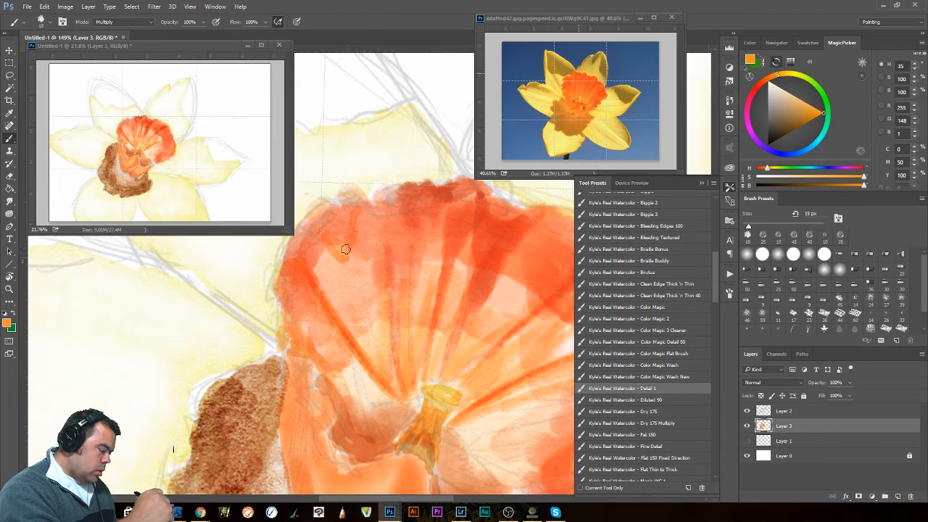
{"action": "mouse_move", "coordinate": [346, 249]}
{"action": "left_mouse_down"}
{"action": "mouse_move", "coordinate": [349, 224]}
{"action": "mouse_move", "coordinate": [328, 238]}
{"action": "left_mouse_up"}
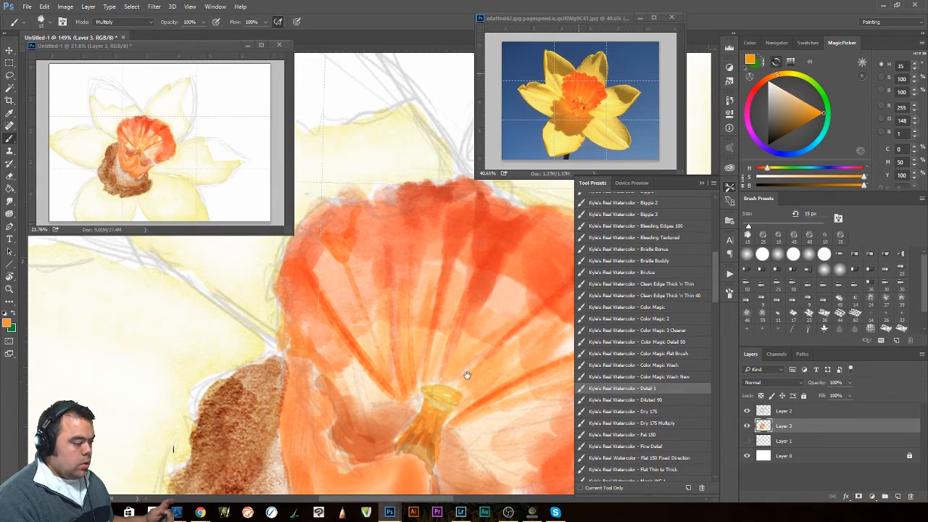
Sample a deeper orange from the trumpet in the reference photo and rotate the canvas view to about -65°.
{"action": "left_click_drag", "start_coordinate": [473, 337], "coordinate": [440, 368]}
{"action": "left_click_drag", "start_coordinate": [400, 326], "coordinate": [511, 316]}
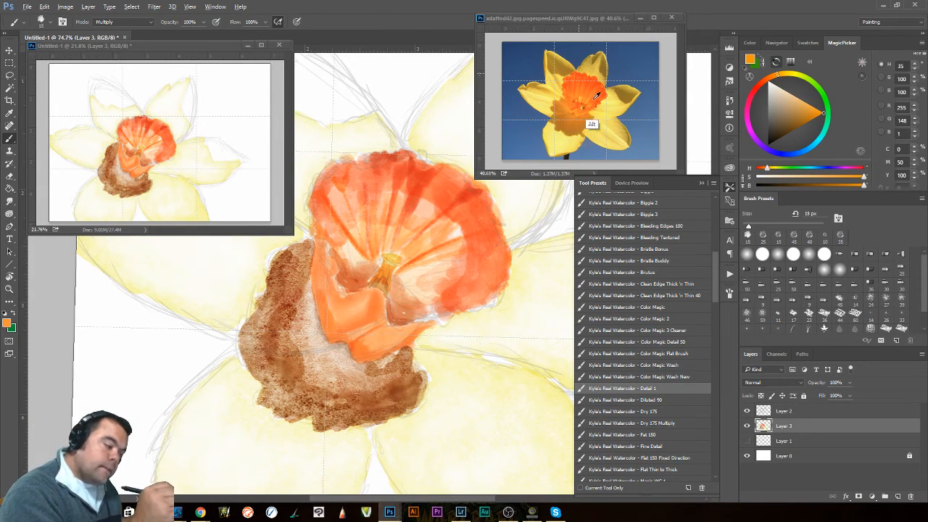
{"action": "left_click", "coordinate": [591, 123], "text": "alt"}
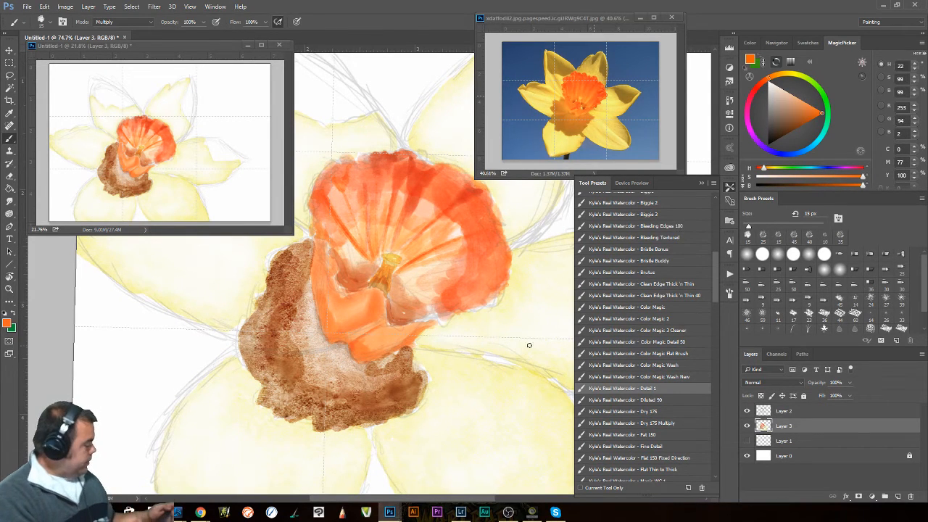
{"action": "key", "text": "r"}
{"action": "mouse_move", "coordinate": [516, 293]}
{"action": "left_mouse_down"}
{"action": "mouse_move", "coordinate": [503, 218]}
{"action": "mouse_move", "coordinate": [441, 155]}
{"action": "left_mouse_up"}
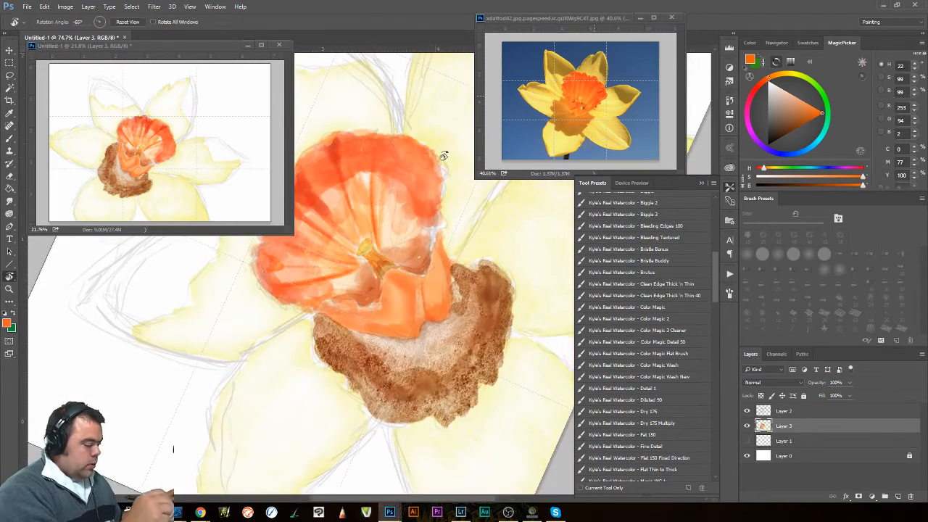
{"action": "left_click_drag", "start_coordinate": [449, 280], "coordinate": [455, 362]}
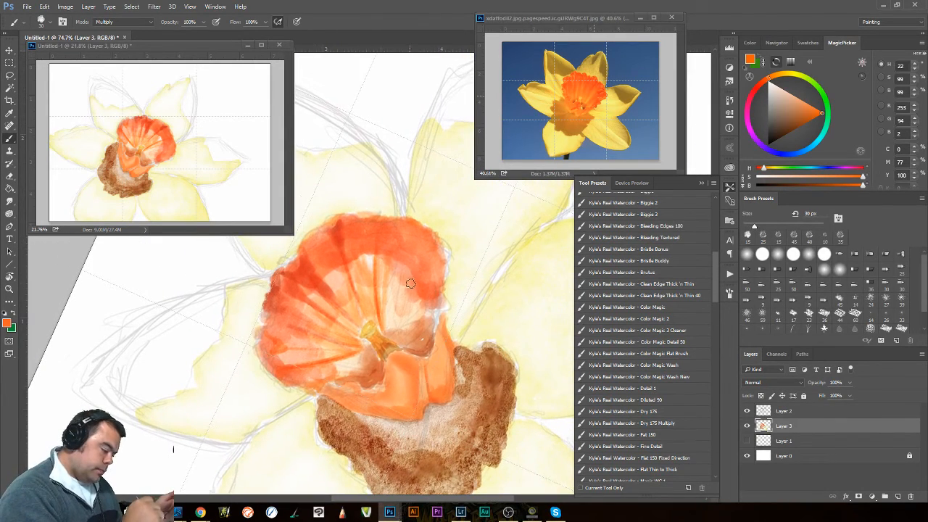
Try shading the pale inner wall beside the stamen with 35 px deep orange strokes, undoing the attempts.
{"action": "mouse_move", "coordinate": [409, 272]}
{"action": "left_mouse_down"}
{"action": "mouse_move", "coordinate": [401, 318]}
{"action": "mouse_move", "coordinate": [401, 297]}
{"action": "left_mouse_up"}
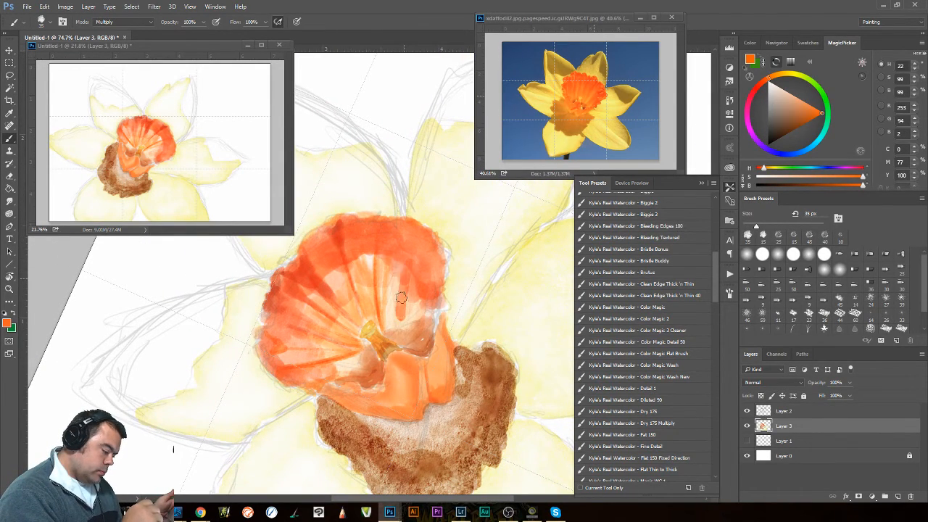
{"action": "key", "text": "ctrl+alt+z"}
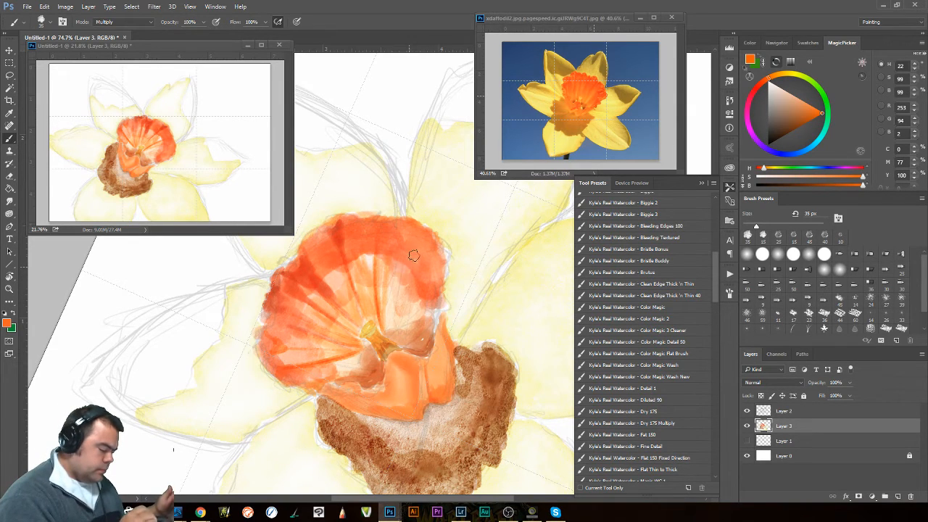
{"action": "left_click_drag", "start_coordinate": [416, 256], "coordinate": [403, 322]}
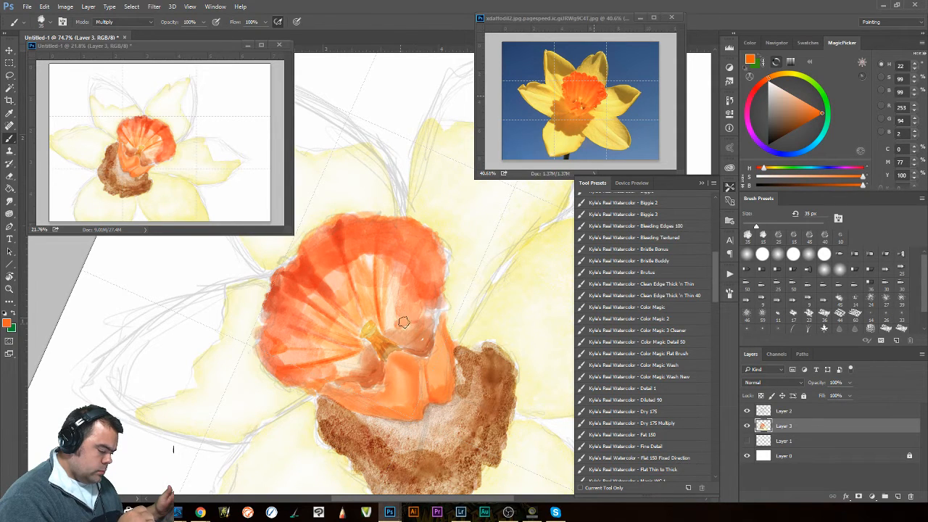
{"action": "left_click_drag", "start_coordinate": [404, 270], "coordinate": [396, 328]}
{"action": "key", "text": "ctrl+alt+z"}
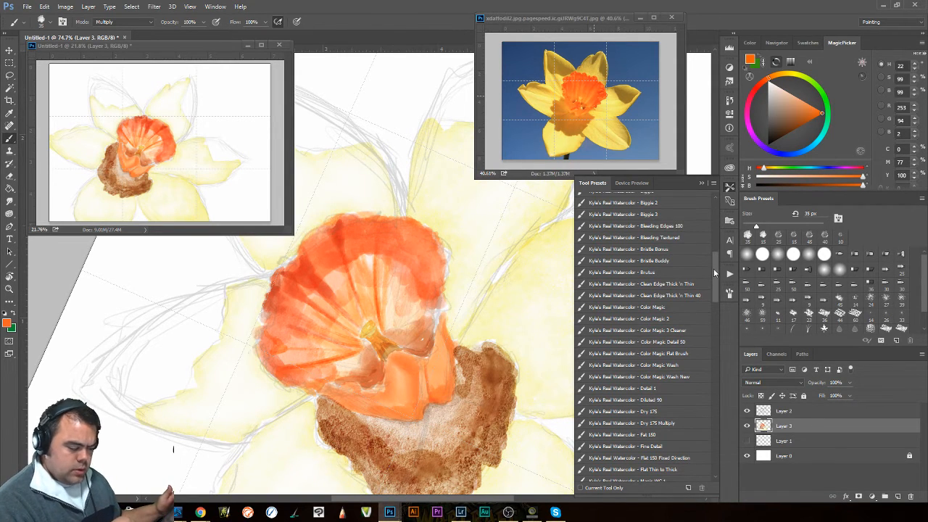
Try the Kyle's Real Watercolor - 4 brush, switch to brush 3, and glaze deep orange over the trumpet's pale right inner wall.
{"action": "left_click_drag", "start_coordinate": [714, 269], "coordinate": [713, 222]}
{"action": "left_click", "coordinate": [643, 261]}
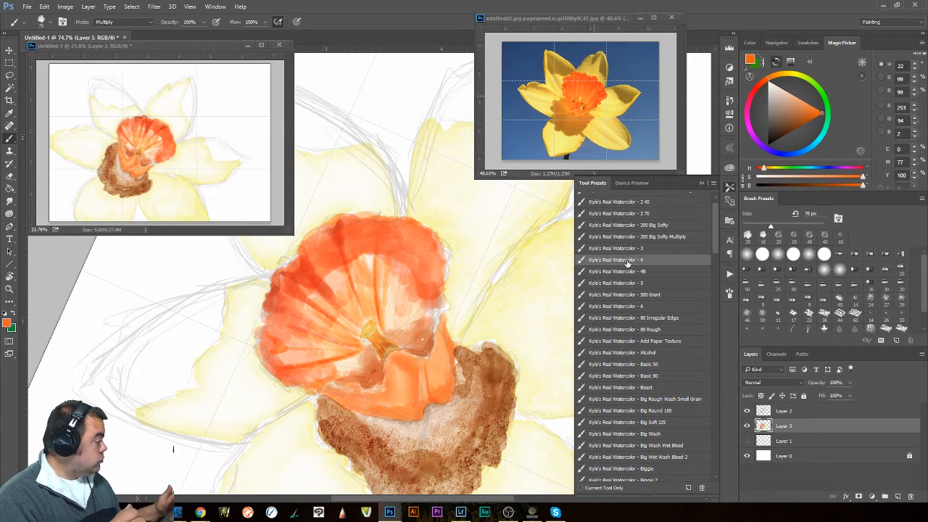
{"action": "key", "text": "bracketleft"}
{"action": "key", "text": "bracketleft"}
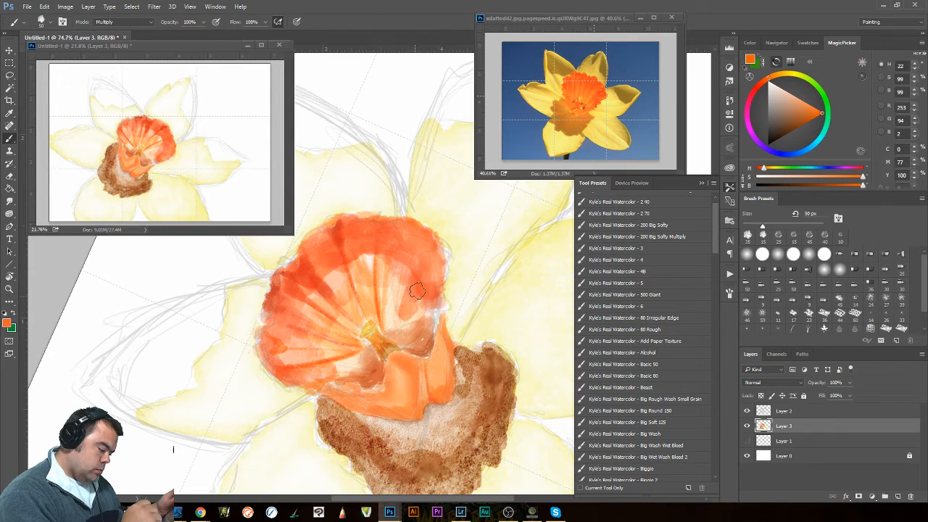
{"action": "left_click", "coordinate": [650, 248]}
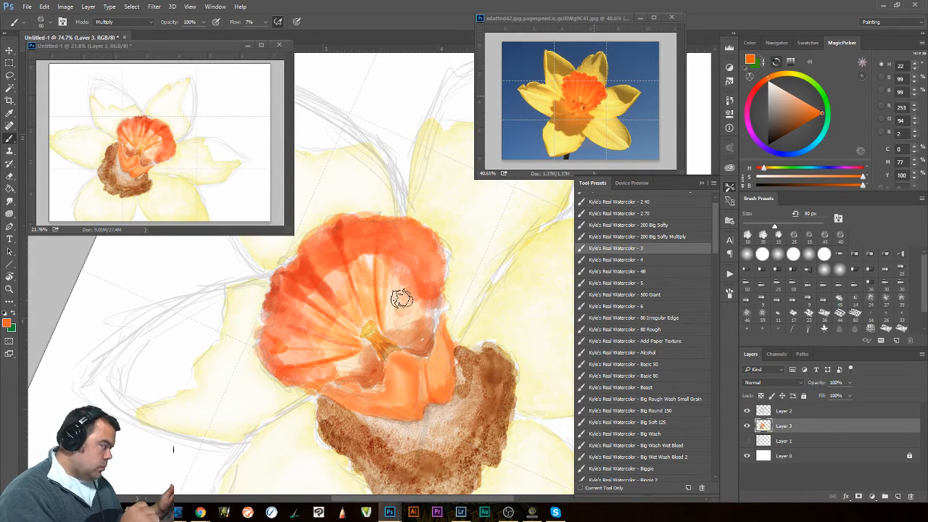
{"action": "mouse_move", "coordinate": [423, 267]}
{"action": "left_mouse_down"}
{"action": "mouse_move", "coordinate": [406, 320]}
{"action": "mouse_move", "coordinate": [422, 263]}
{"action": "mouse_move", "coordinate": [406, 307]}
{"action": "mouse_move", "coordinate": [395, 286]}
{"action": "mouse_move", "coordinate": [410, 325]}
{"action": "mouse_move", "coordinate": [432, 314]}
{"action": "left_mouse_up"}
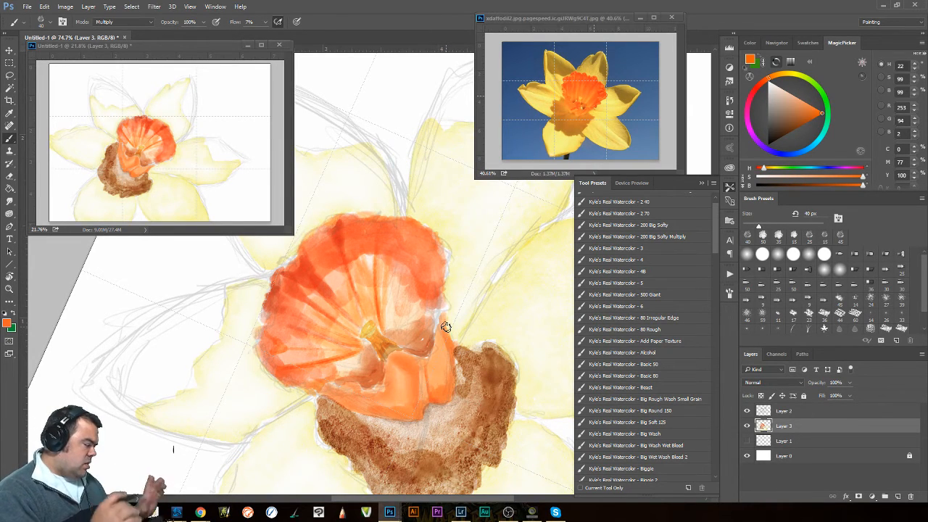
Erase the textured brown cast shadow beneath the trumpet with a 40 px tip, exposing the paper and sketch lines.
{"action": "left_click_drag", "start_coordinate": [490, 426], "coordinate": [504, 291]}
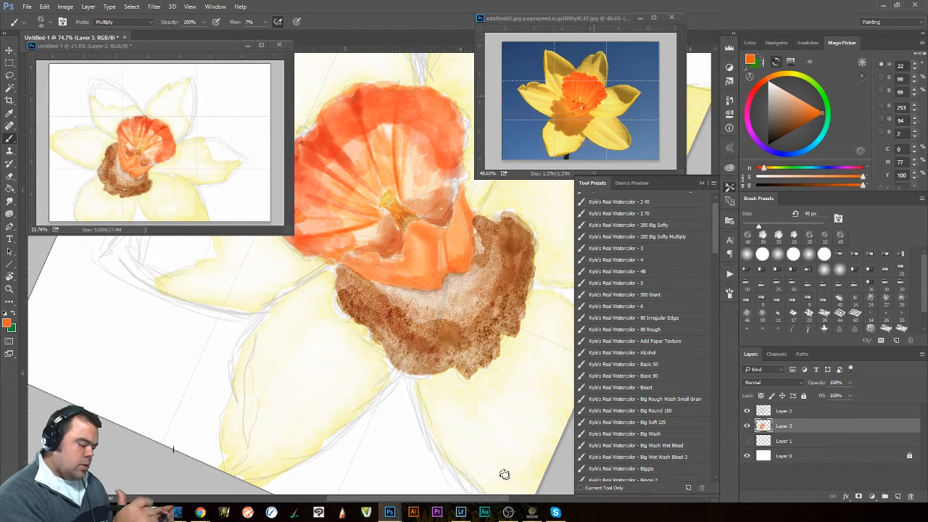
{"action": "mouse_move", "coordinate": [490, 293]}
{"action": "left_mouse_down"}
{"action": "mouse_move", "coordinate": [482, 317]}
{"action": "mouse_move", "coordinate": [505, 269]}
{"action": "mouse_move", "coordinate": [508, 286]}
{"action": "mouse_move", "coordinate": [497, 263]}
{"action": "left_mouse_up"}
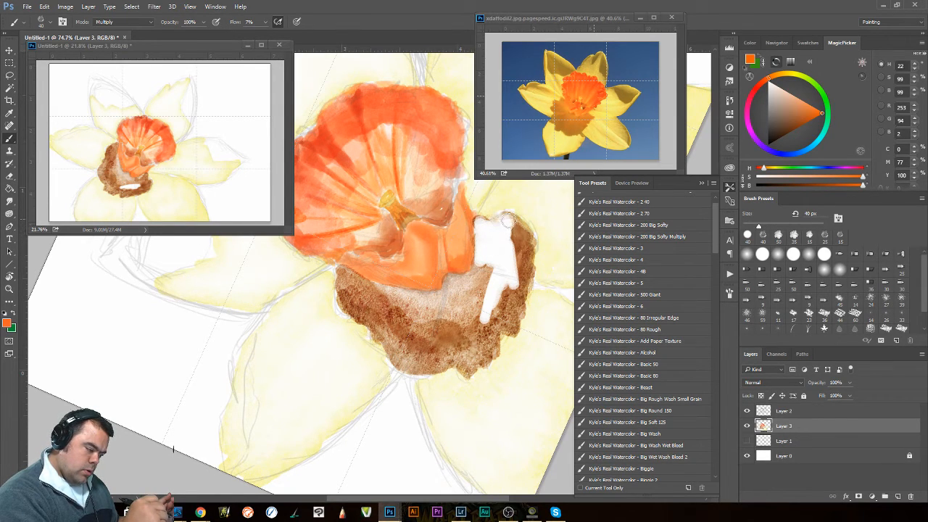
{"action": "mouse_move", "coordinate": [524, 230]}
{"action": "left_mouse_down"}
{"action": "mouse_move", "coordinate": [523, 267]}
{"action": "mouse_move", "coordinate": [504, 316]}
{"action": "mouse_move", "coordinate": [475, 291]}
{"action": "mouse_move", "coordinate": [480, 259]}
{"action": "mouse_move", "coordinate": [473, 279]}
{"action": "mouse_move", "coordinate": [451, 285]}
{"action": "mouse_move", "coordinate": [462, 338]}
{"action": "mouse_move", "coordinate": [503, 310]}
{"action": "left_mouse_up"}
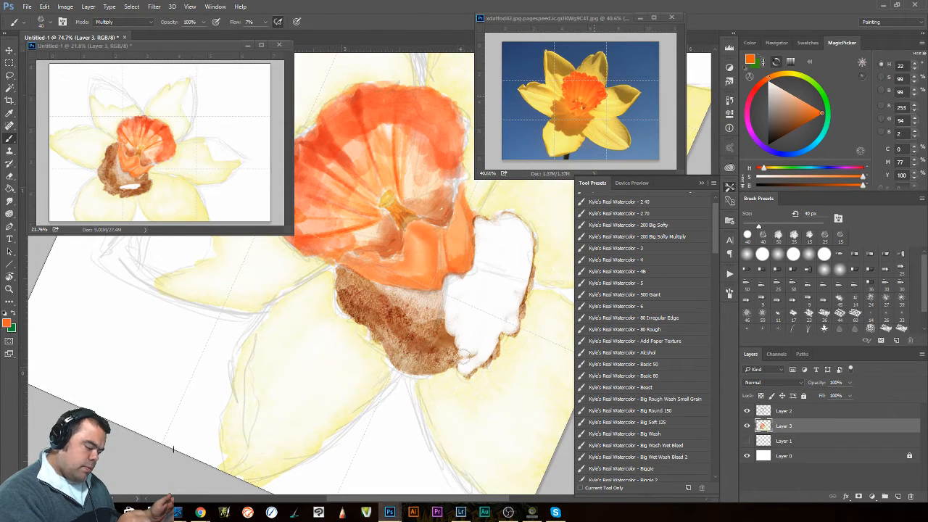
{"action": "left_click_drag", "start_coordinate": [464, 355], "coordinate": [469, 350]}
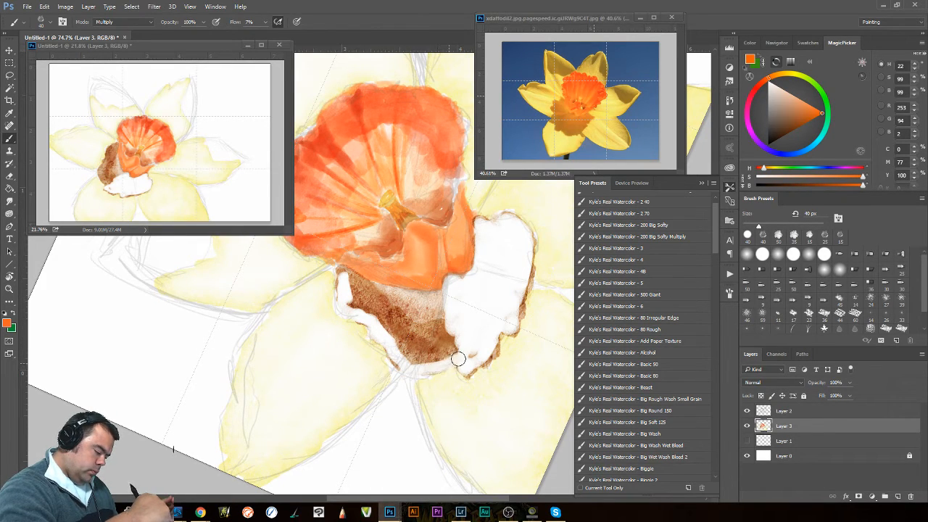
{"action": "mouse_move", "coordinate": [458, 359]}
{"action": "left_mouse_down"}
{"action": "mouse_move", "coordinate": [442, 342]}
{"action": "mouse_move", "coordinate": [457, 343]}
{"action": "mouse_move", "coordinate": [362, 293]}
{"action": "mouse_move", "coordinate": [364, 316]}
{"action": "mouse_move", "coordinate": [348, 282]}
{"action": "mouse_move", "coordinate": [392, 301]}
{"action": "left_mouse_up"}
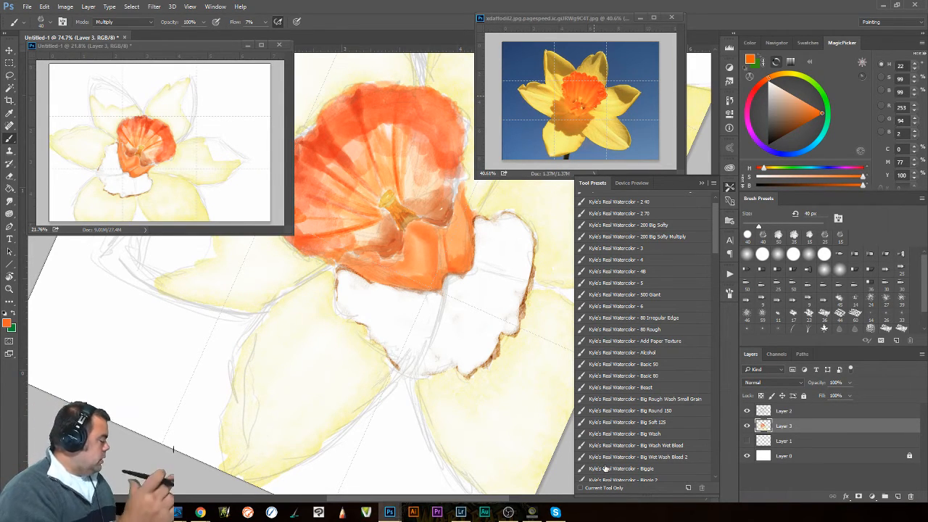
Sample golden brown from the reference photo's cast shadow and fill the erased area using Kyle's Real Watercolor - 3 at 80 px.
{"action": "left_click", "coordinate": [570, 150], "text": "alt"}
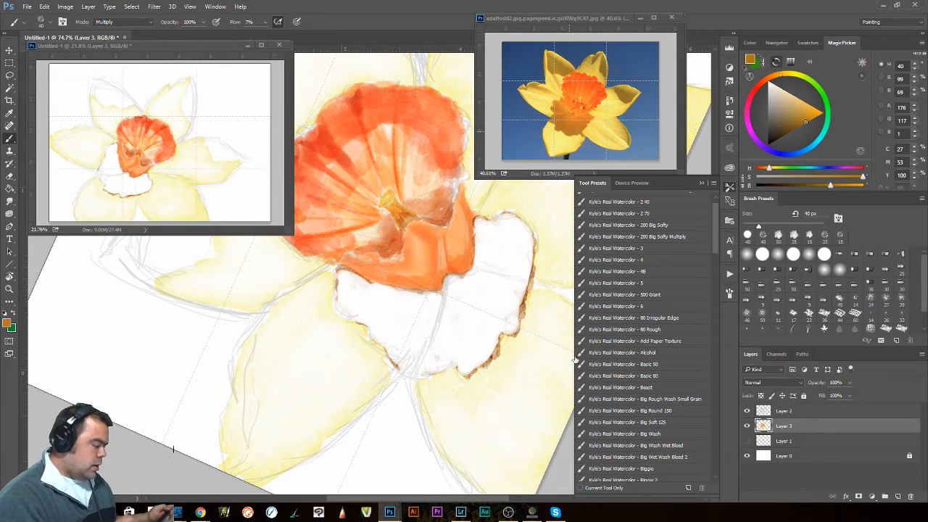
{"action": "left_click", "coordinate": [651, 248]}
{"action": "mouse_move", "coordinate": [490, 327]}
{"action": "left_mouse_down"}
{"action": "mouse_move", "coordinate": [468, 364]}
{"action": "mouse_move", "coordinate": [505, 316]}
{"action": "mouse_move", "coordinate": [513, 324]}
{"action": "mouse_move", "coordinate": [527, 237]}
{"action": "mouse_move", "coordinate": [503, 222]}
{"action": "mouse_move", "coordinate": [520, 241]}
{"action": "mouse_move", "coordinate": [497, 222]}
{"action": "mouse_move", "coordinate": [479, 224]}
{"action": "mouse_move", "coordinate": [485, 240]}
{"action": "mouse_move", "coordinate": [501, 230]}
{"action": "mouse_move", "coordinate": [506, 254]}
{"action": "mouse_move", "coordinate": [513, 248]}
{"action": "mouse_move", "coordinate": [516, 273]}
{"action": "mouse_move", "coordinate": [503, 257]}
{"action": "mouse_move", "coordinate": [485, 284]}
{"action": "mouse_move", "coordinate": [498, 286]}
{"action": "mouse_move", "coordinate": [501, 317]}
{"action": "mouse_move", "coordinate": [497, 300]}
{"action": "mouse_move", "coordinate": [456, 300]}
{"action": "mouse_move", "coordinate": [479, 262]}
{"action": "mouse_move", "coordinate": [467, 286]}
{"action": "mouse_move", "coordinate": [450, 281]}
{"action": "mouse_move", "coordinate": [476, 318]}
{"action": "mouse_move", "coordinate": [465, 369]}
{"action": "mouse_move", "coordinate": [453, 356]}
{"action": "mouse_move", "coordinate": [418, 372]}
{"action": "mouse_move", "coordinate": [395, 361]}
{"action": "mouse_move", "coordinate": [373, 320]}
{"action": "mouse_move", "coordinate": [345, 310]}
{"action": "mouse_move", "coordinate": [358, 316]}
{"action": "mouse_move", "coordinate": [345, 288]}
{"action": "mouse_move", "coordinate": [344, 304]}
{"action": "mouse_move", "coordinate": [343, 279]}
{"action": "mouse_move", "coordinate": [393, 301]}
{"action": "mouse_move", "coordinate": [356, 294]}
{"action": "mouse_move", "coordinate": [414, 342]}
{"action": "mouse_move", "coordinate": [448, 353]}
{"action": "mouse_move", "coordinate": [457, 335]}
{"action": "mouse_move", "coordinate": [406, 337]}
{"action": "mouse_move", "coordinate": [441, 325]}
{"action": "mouse_move", "coordinate": [406, 327]}
{"action": "mouse_move", "coordinate": [420, 308]}
{"action": "mouse_move", "coordinate": [379, 287]}
{"action": "mouse_move", "coordinate": [460, 299]}
{"action": "mouse_move", "coordinate": [410, 305]}
{"action": "mouse_move", "coordinate": [437, 327]}
{"action": "mouse_move", "coordinate": [441, 301]}
{"action": "mouse_move", "coordinate": [387, 314]}
{"action": "mouse_move", "coordinate": [364, 304]}
{"action": "mouse_move", "coordinate": [382, 303]}
{"action": "mouse_move", "coordinate": [345, 307]}
{"action": "left_mouse_up"}
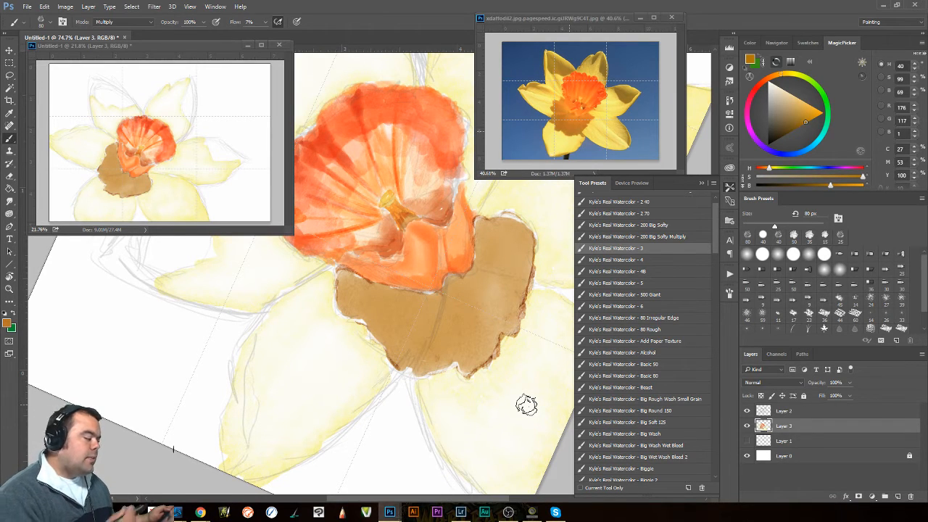
Paint the same golden-brown shadow over the outer tip of the daffodil's upper-left petal.
{"action": "mouse_move", "coordinate": [313, 245]}
{"action": "left_mouse_down"}
{"action": "mouse_move", "coordinate": [554, 395]}
{"action": "mouse_move", "coordinate": [534, 353]}
{"action": "left_mouse_up"}
{"action": "mouse_move", "coordinate": [452, 290]}
{"action": "left_mouse_down"}
{"action": "mouse_move", "coordinate": [451, 332]}
{"action": "mouse_move", "coordinate": [460, 319]}
{"action": "mouse_move", "coordinate": [418, 378]}
{"action": "mouse_move", "coordinate": [370, 398]}
{"action": "mouse_move", "coordinate": [344, 373]}
{"action": "mouse_move", "coordinate": [414, 320]}
{"action": "mouse_move", "coordinate": [362, 345]}
{"action": "mouse_move", "coordinate": [356, 352]}
{"action": "mouse_move", "coordinate": [385, 329]}
{"action": "mouse_move", "coordinate": [349, 356]}
{"action": "mouse_move", "coordinate": [414, 313]}
{"action": "mouse_move", "coordinate": [351, 366]}
{"action": "mouse_move", "coordinate": [453, 292]}
{"action": "mouse_move", "coordinate": [437, 337]}
{"action": "mouse_move", "coordinate": [428, 338]}
{"action": "mouse_move", "coordinate": [432, 323]}
{"action": "mouse_move", "coordinate": [382, 346]}
{"action": "mouse_move", "coordinate": [380, 367]}
{"action": "mouse_move", "coordinate": [389, 370]}
{"action": "mouse_move", "coordinate": [375, 371]}
{"action": "mouse_move", "coordinate": [418, 349]}
{"action": "mouse_move", "coordinate": [369, 383]}
{"action": "mouse_move", "coordinate": [401, 370]}
{"action": "mouse_move", "coordinate": [382, 386]}
{"action": "mouse_move", "coordinate": [401, 365]}
{"action": "mouse_move", "coordinate": [378, 367]}
{"action": "mouse_move", "coordinate": [399, 369]}
{"action": "mouse_move", "coordinate": [417, 352]}
{"action": "mouse_move", "coordinate": [378, 370]}
{"action": "mouse_move", "coordinate": [406, 337]}
{"action": "mouse_move", "coordinate": [379, 352]}
{"action": "left_mouse_up"}
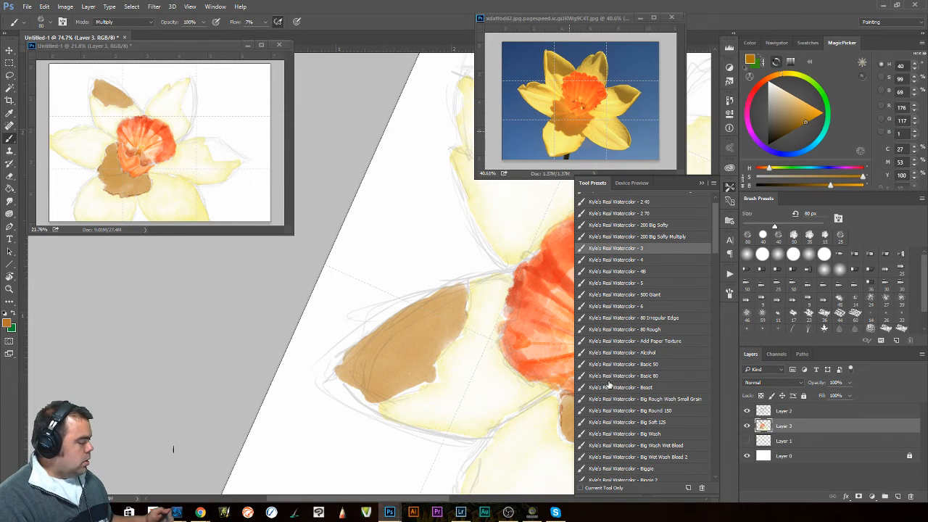
{"action": "mouse_move", "coordinate": [455, 301]}
{"action": "left_mouse_down"}
{"action": "mouse_move", "coordinate": [334, 450]}
{"action": "mouse_move", "coordinate": [309, 448]}
{"action": "left_mouse_up"}
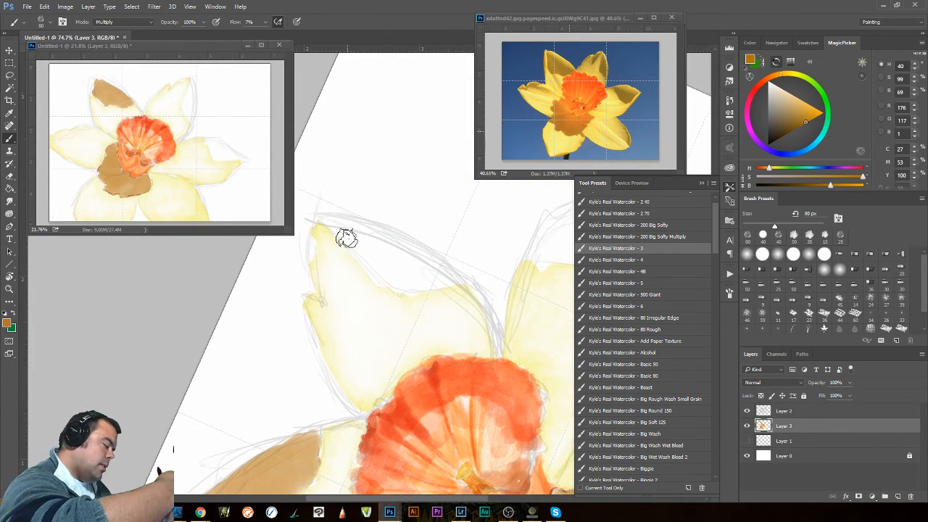
Paint golden-brown shadows over the outer edge of the daffodil's upper-right petal and the upper tip of its right petal.
{"action": "mouse_move", "coordinate": [341, 231]}
{"action": "left_mouse_down"}
{"action": "mouse_move", "coordinate": [394, 277]}
{"action": "mouse_move", "coordinate": [448, 282]}
{"action": "mouse_move", "coordinate": [399, 268]}
{"action": "mouse_move", "coordinate": [393, 260]}
{"action": "mouse_move", "coordinate": [410, 265]}
{"action": "mouse_move", "coordinate": [328, 224]}
{"action": "mouse_move", "coordinate": [427, 256]}
{"action": "mouse_move", "coordinate": [389, 248]}
{"action": "mouse_move", "coordinate": [431, 271]}
{"action": "mouse_move", "coordinate": [410, 285]}
{"action": "mouse_move", "coordinate": [366, 262]}
{"action": "mouse_move", "coordinate": [432, 289]}
{"action": "left_mouse_up"}
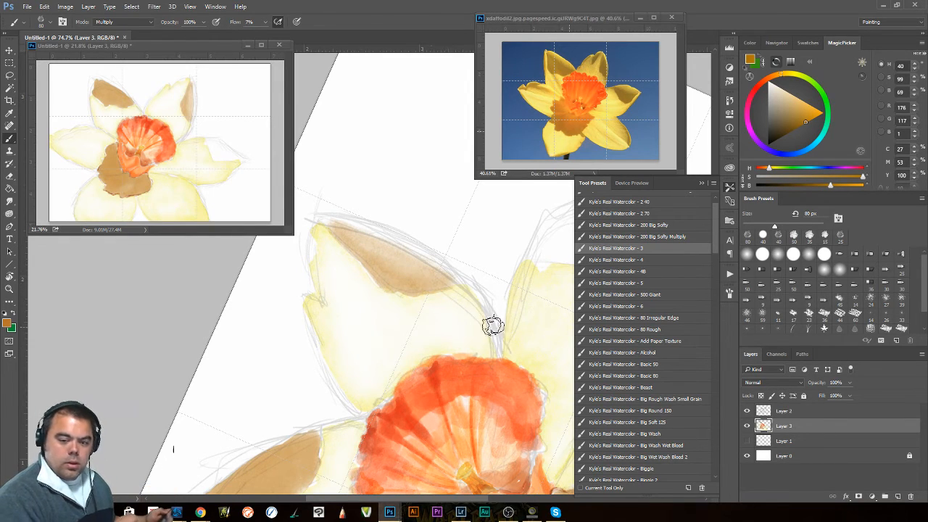
{"action": "key", "text": "space"}
{"action": "mouse_move", "coordinate": [490, 326]}
{"action": "left_mouse_down"}
{"action": "mouse_move", "coordinate": [385, 403]}
{"action": "mouse_move", "coordinate": [394, 367]}
{"action": "left_mouse_up"}
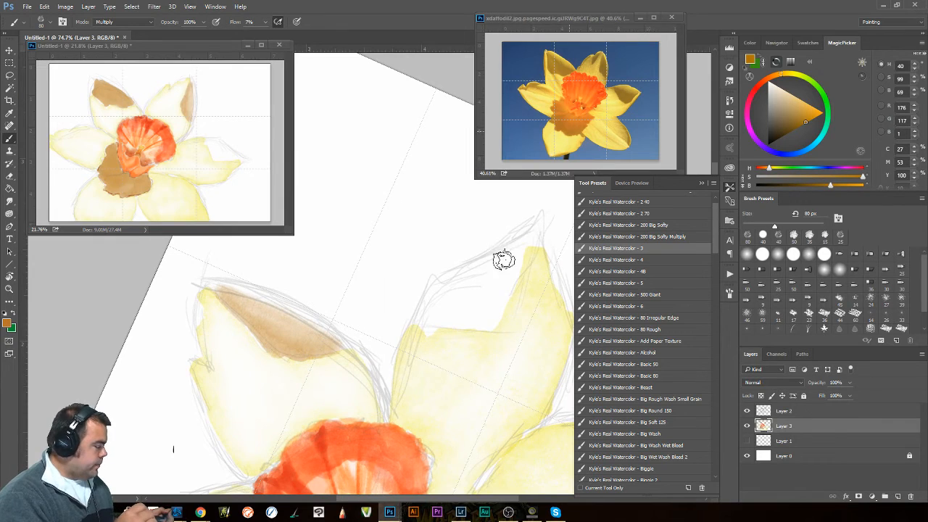
{"action": "mouse_move", "coordinate": [532, 215]}
{"action": "left_mouse_down"}
{"action": "mouse_move", "coordinate": [490, 324]}
{"action": "mouse_move", "coordinate": [436, 315]}
{"action": "mouse_move", "coordinate": [426, 330]}
{"action": "mouse_move", "coordinate": [423, 313]}
{"action": "mouse_move", "coordinate": [461, 312]}
{"action": "mouse_move", "coordinate": [447, 323]}
{"action": "mouse_move", "coordinate": [492, 307]}
{"action": "mouse_move", "coordinate": [504, 287]}
{"action": "mouse_move", "coordinate": [469, 308]}
{"action": "mouse_move", "coordinate": [519, 238]}
{"action": "mouse_move", "coordinate": [447, 307]}
{"action": "mouse_move", "coordinate": [435, 302]}
{"action": "mouse_move", "coordinate": [414, 318]}
{"action": "mouse_move", "coordinate": [451, 292]}
{"action": "mouse_move", "coordinate": [432, 301]}
{"action": "mouse_move", "coordinate": [444, 280]}
{"action": "mouse_move", "coordinate": [505, 248]}
{"action": "mouse_move", "coordinate": [456, 292]}
{"action": "mouse_move", "coordinate": [489, 268]}
{"action": "mouse_move", "coordinate": [460, 283]}
{"action": "left_mouse_up"}
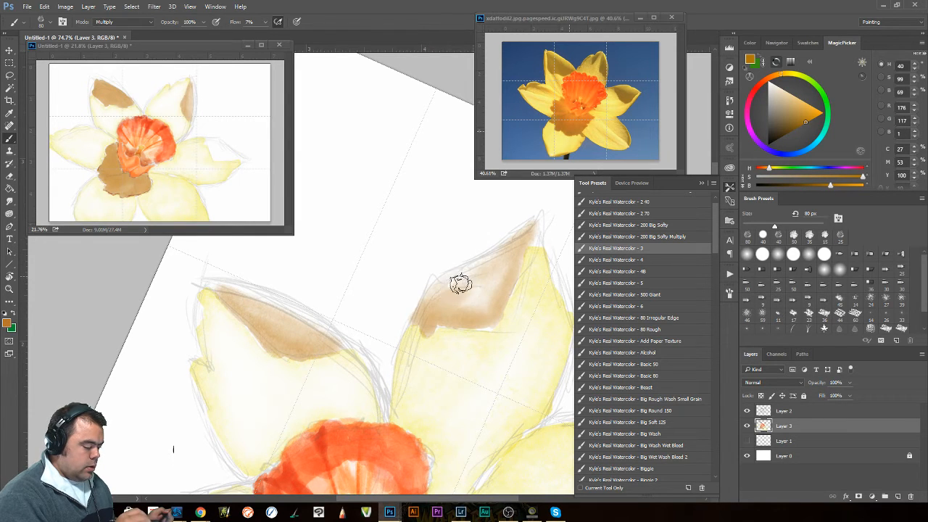
Paint a narrow golden-brown shadow strip along the outer edge of the left petal, from its tip inward.
{"action": "left_click_drag", "start_coordinate": [497, 335], "coordinate": [418, 120]}
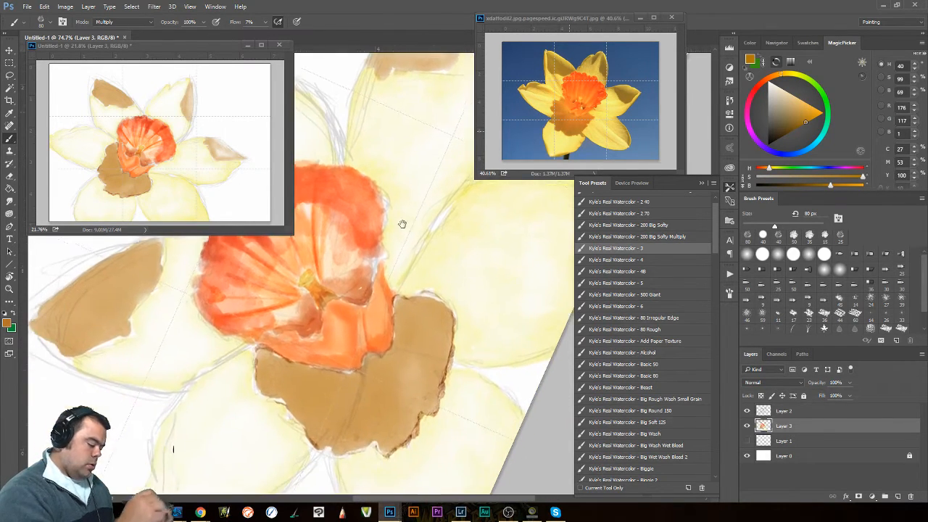
{"action": "mouse_move", "coordinate": [402, 223]}
{"action": "left_mouse_down"}
{"action": "mouse_move", "coordinate": [451, 210]}
{"action": "mouse_move", "coordinate": [499, 232]}
{"action": "mouse_move", "coordinate": [587, 313]}
{"action": "mouse_move", "coordinate": [602, 257]}
{"action": "left_mouse_up"}
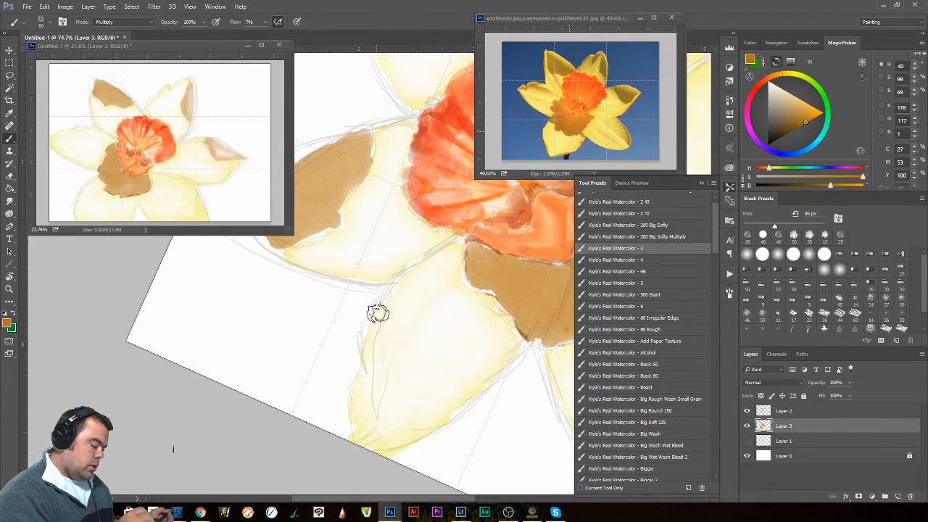
{"action": "mouse_move", "coordinate": [377, 310]}
{"action": "left_mouse_down"}
{"action": "mouse_move", "coordinate": [353, 404]}
{"action": "mouse_move", "coordinate": [358, 434]}
{"action": "mouse_move", "coordinate": [361, 384]}
{"action": "mouse_move", "coordinate": [360, 439]}
{"action": "mouse_move", "coordinate": [373, 408]}
{"action": "left_mouse_up"}
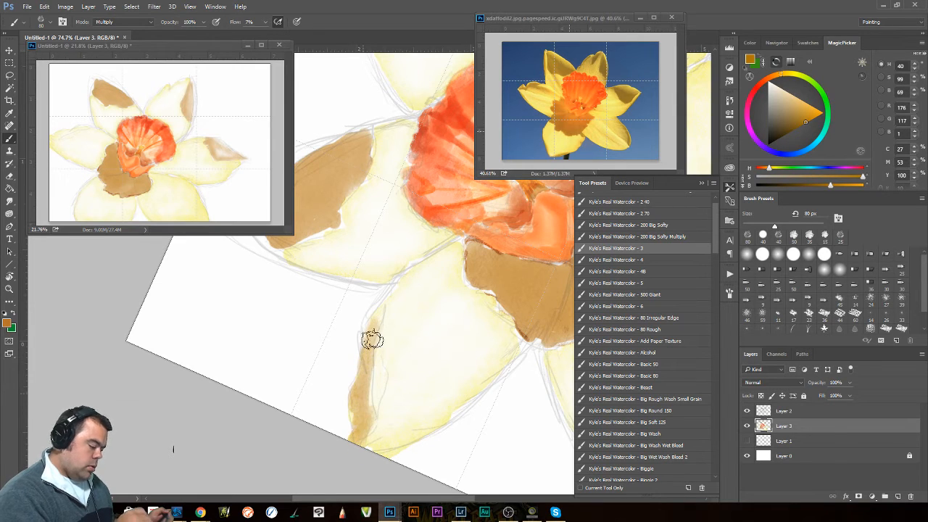
Sample light yellow from the reference photo's left petal and try it with Kyle's Real Watercolor - 4B on the upper-left petal's tip.
{"action": "key", "text": "r"}
{"action": "left_click_drag", "start_coordinate": [365, 303], "coordinate": [468, 369]}
{"action": "left_click", "coordinate": [478, 327], "text": "alt"}
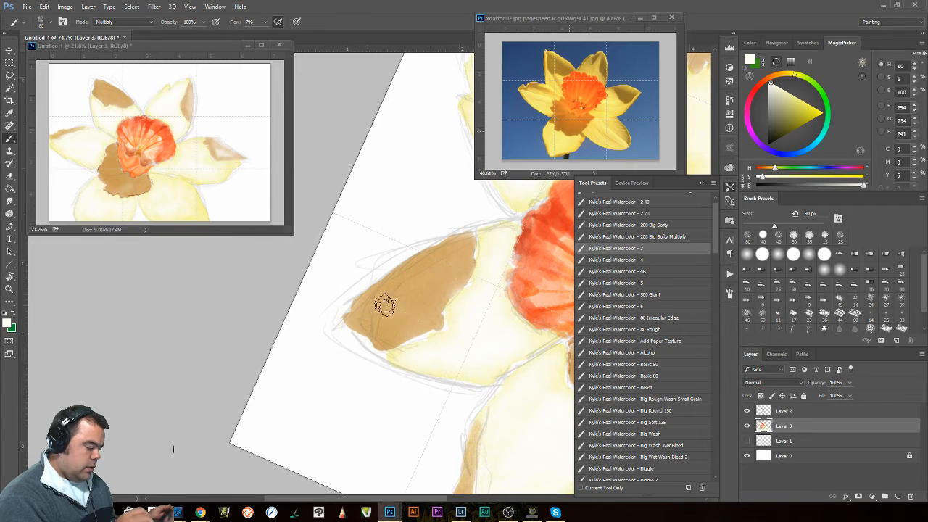
{"action": "left_click", "coordinate": [645, 272]}
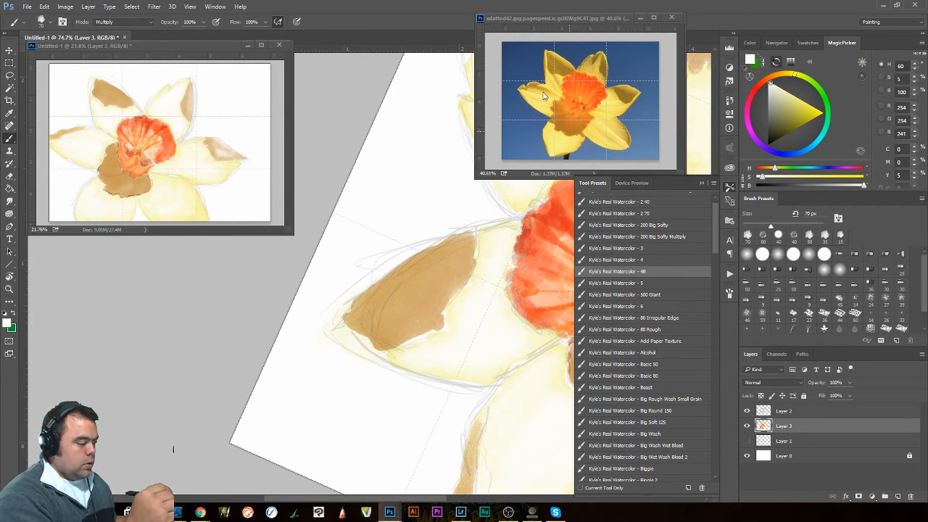
{"action": "left_click", "coordinate": [543, 101], "text": "alt"}
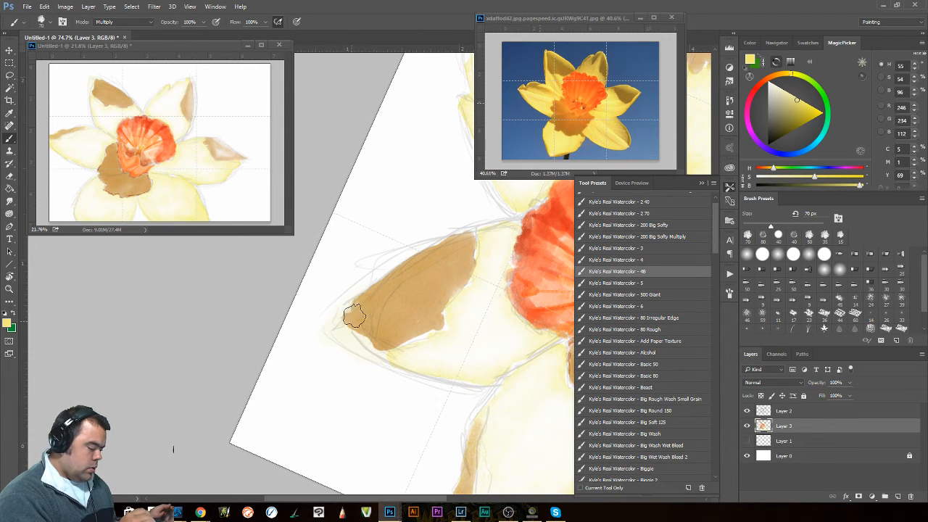
{"action": "left_click_drag", "start_coordinate": [355, 316], "coordinate": [340, 329]}
{"action": "key", "text": "ctrl+z"}
Switch to Kyle's Real Watercolor - 3 and glaze light yellow around the tip and outer rim of the upper-left petal's brown shadow.
{"action": "left_click", "coordinate": [622, 263]}
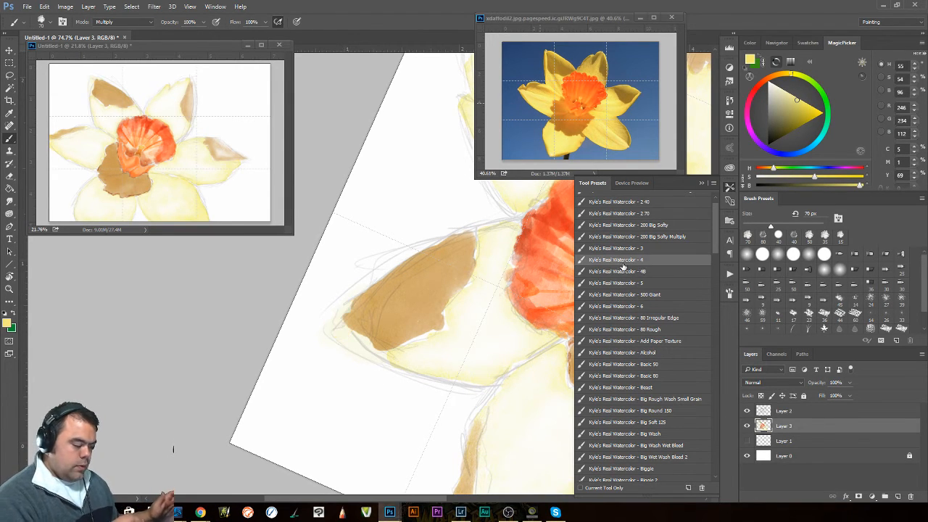
{"action": "left_click", "coordinate": [646, 249]}
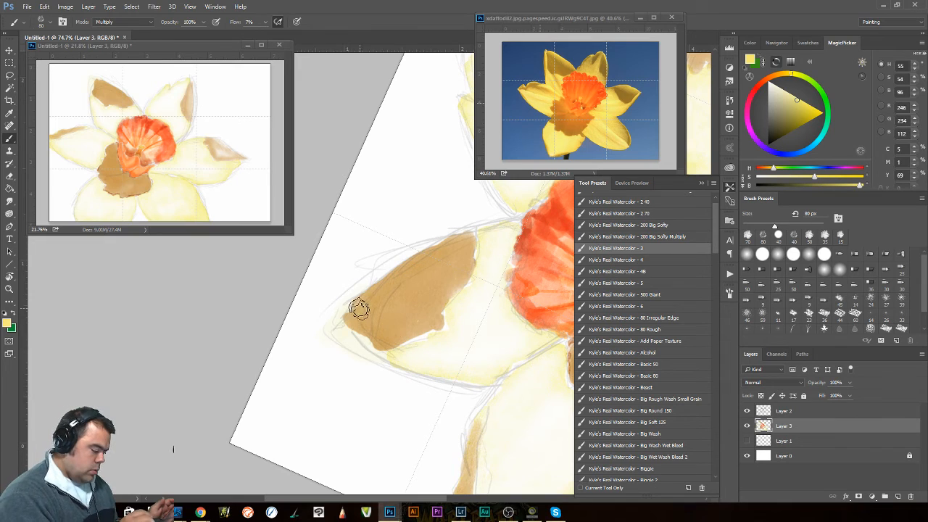
{"action": "mouse_move", "coordinate": [339, 323]}
{"action": "left_mouse_down"}
{"action": "mouse_move", "coordinate": [353, 348]}
{"action": "mouse_move", "coordinate": [377, 348]}
{"action": "mouse_move", "coordinate": [352, 332]}
{"action": "mouse_move", "coordinate": [378, 353]}
{"action": "left_mouse_up"}
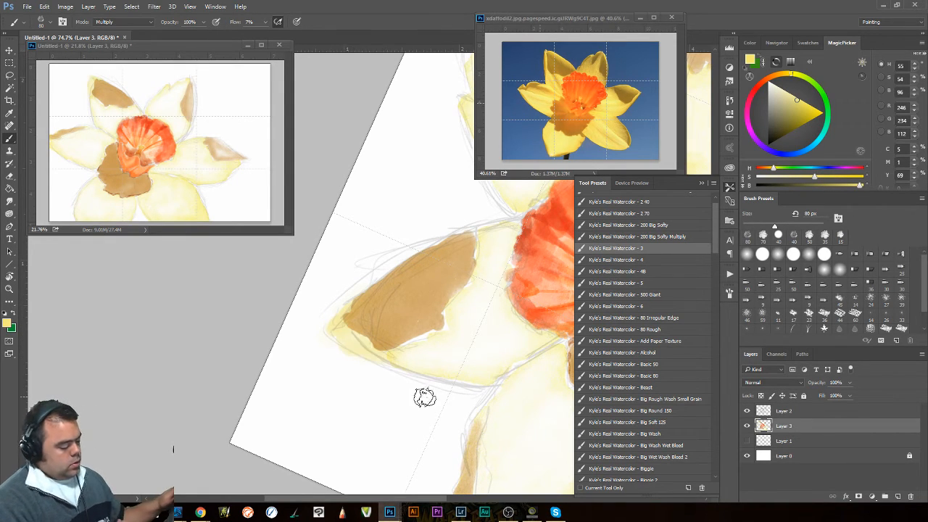
{"action": "key", "text": "ctrl+z"}
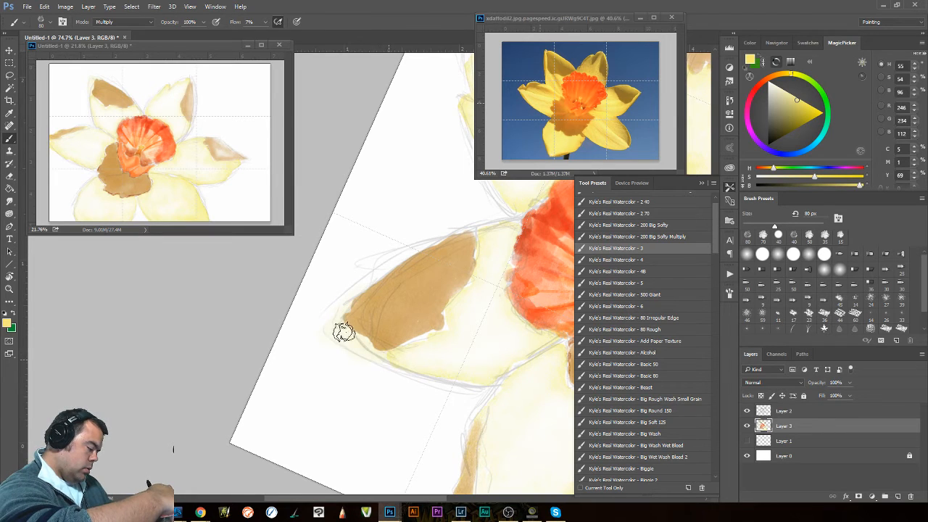
{"action": "mouse_move", "coordinate": [346, 334]}
{"action": "left_mouse_down"}
{"action": "mouse_move", "coordinate": [363, 306]}
{"action": "mouse_move", "coordinate": [352, 318]}
{"action": "mouse_move", "coordinate": [365, 319]}
{"action": "mouse_move", "coordinate": [360, 295]}
{"action": "mouse_move", "coordinate": [414, 275]}
{"action": "mouse_move", "coordinate": [446, 247]}
{"action": "mouse_move", "coordinate": [364, 287]}
{"action": "mouse_move", "coordinate": [445, 244]}
{"action": "mouse_move", "coordinate": [339, 301]}
{"action": "mouse_move", "coordinate": [329, 328]}
{"action": "mouse_move", "coordinate": [360, 301]}
{"action": "mouse_move", "coordinate": [356, 332]}
{"action": "left_mouse_up"}
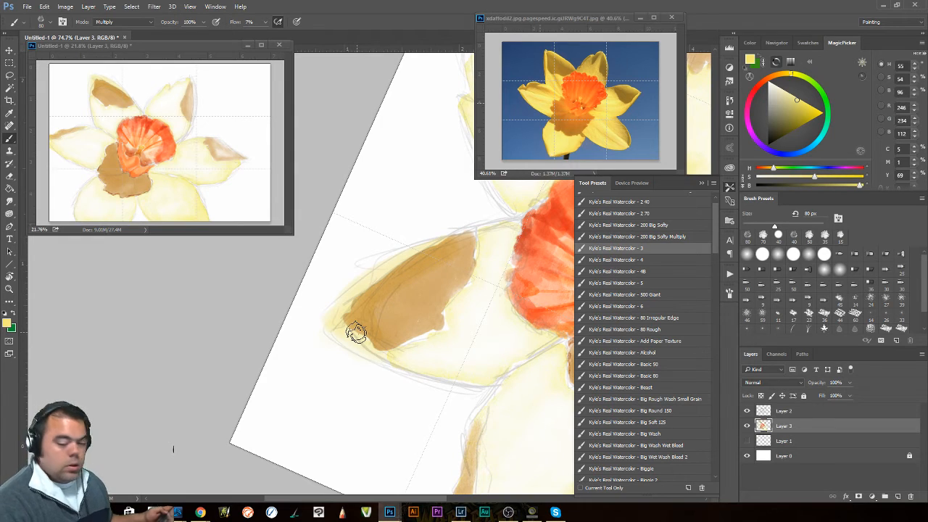
Glaze light yellow along the upper-right petal's unshaded edge, beneath its brown shadow, and toward the trumpet.
{"action": "left_click_drag", "start_coordinate": [489, 284], "coordinate": [401, 434]}
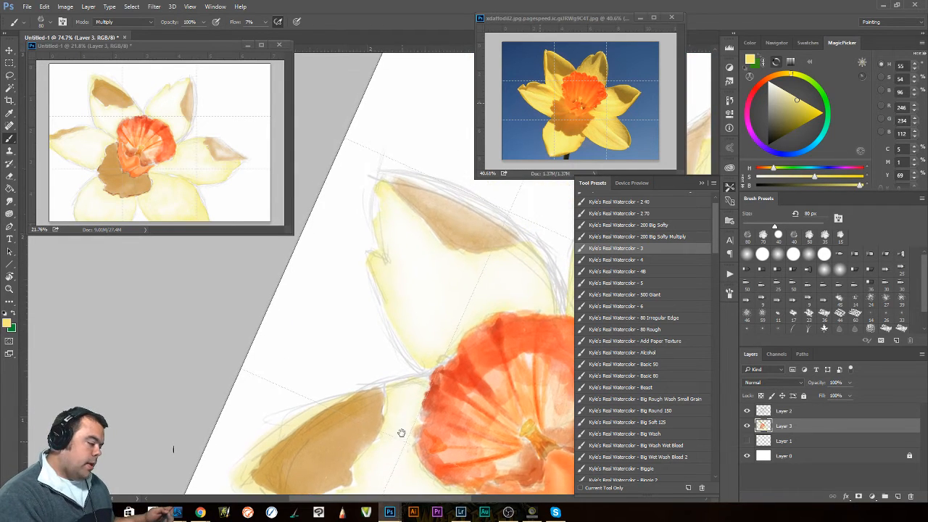
{"action": "left_click_drag", "start_coordinate": [458, 286], "coordinate": [386, 357]}
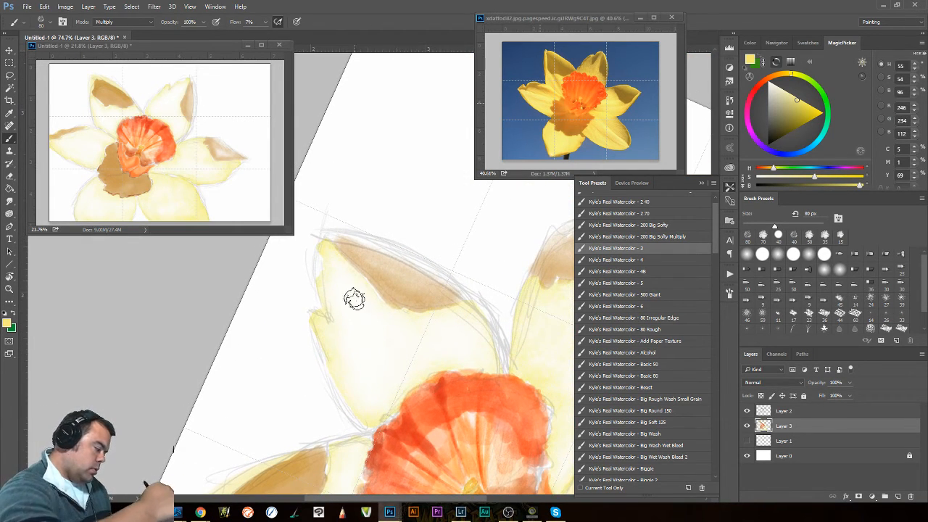
{"action": "left_click_drag", "start_coordinate": [319, 262], "coordinate": [325, 288]}
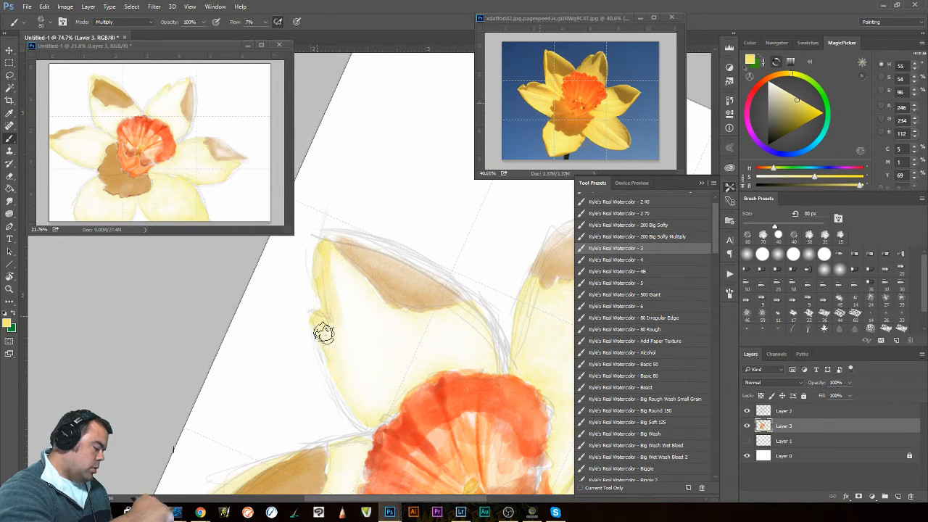
{"action": "mouse_move", "coordinate": [337, 351]}
{"action": "left_mouse_down"}
{"action": "mouse_move", "coordinate": [364, 395]}
{"action": "mouse_move", "coordinate": [348, 337]}
{"action": "mouse_move", "coordinate": [375, 411]}
{"action": "left_mouse_up"}
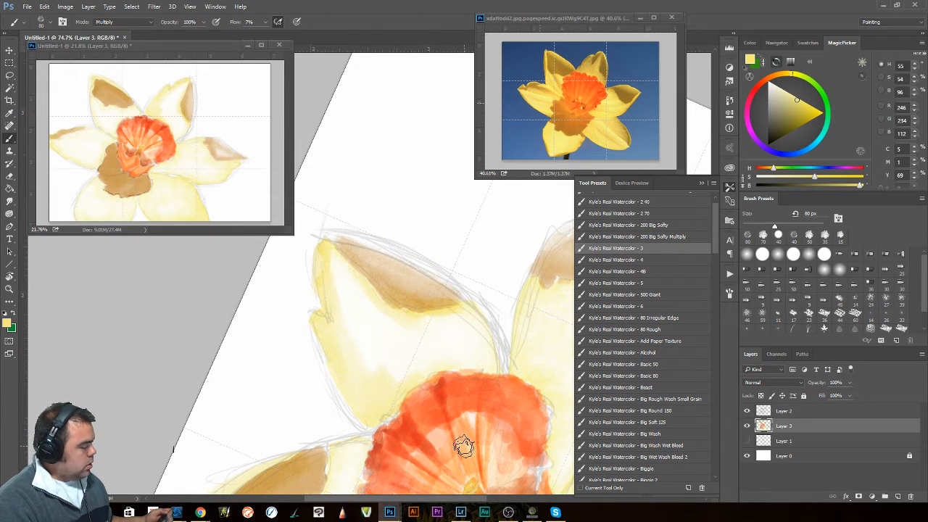
Glaze light yellow along the right petal's shadow edge and over the unshaded side of the upper-left petal toward the trumpet.
{"action": "left_click_drag", "start_coordinate": [439, 337], "coordinate": [248, 391]}
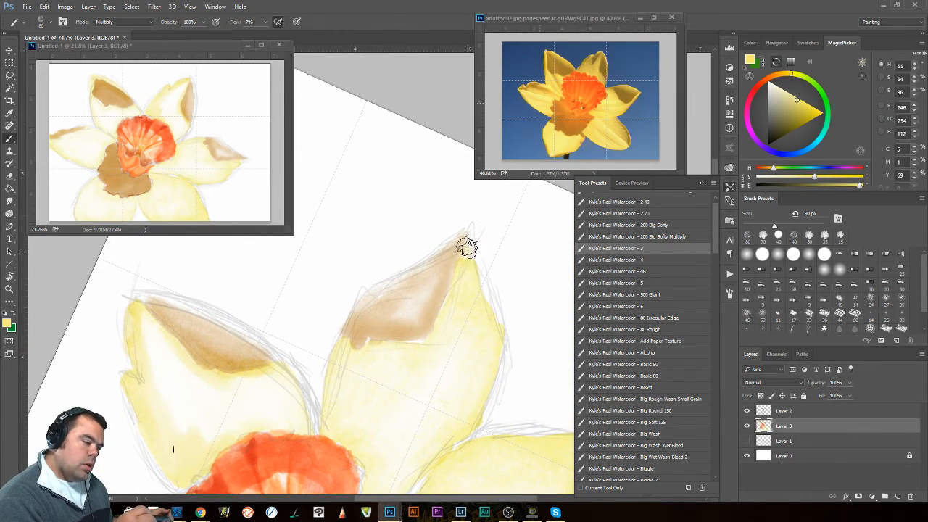
{"action": "mouse_move", "coordinate": [470, 246]}
{"action": "left_mouse_down"}
{"action": "mouse_move", "coordinate": [440, 328]}
{"action": "mouse_move", "coordinate": [446, 302]}
{"action": "mouse_move", "coordinate": [428, 344]}
{"action": "mouse_move", "coordinate": [398, 344]}
{"action": "left_mouse_up"}
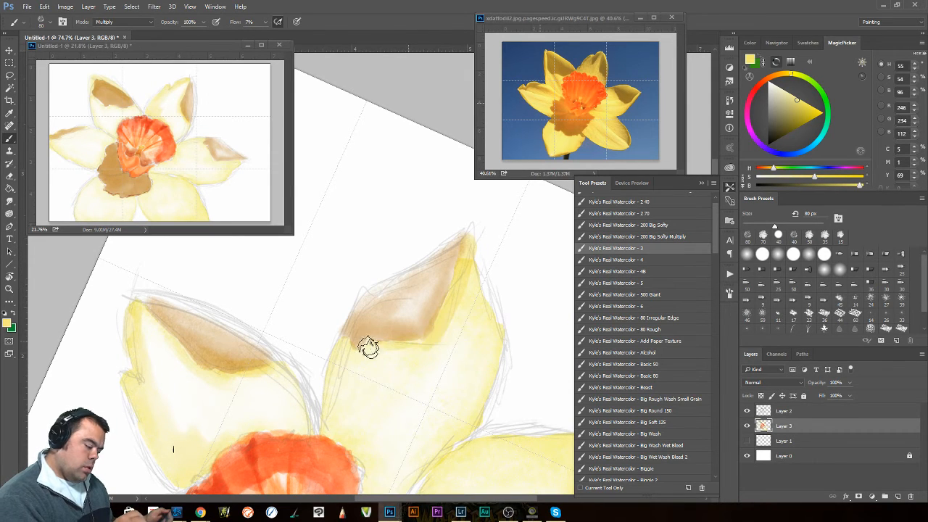
{"action": "mouse_move", "coordinate": [337, 392]}
{"action": "left_mouse_down"}
{"action": "mouse_move", "coordinate": [363, 372]}
{"action": "mouse_move", "coordinate": [414, 348]}
{"action": "mouse_move", "coordinate": [383, 400]}
{"action": "mouse_move", "coordinate": [510, 292]}
{"action": "mouse_move", "coordinate": [428, 436]}
{"action": "mouse_move", "coordinate": [433, 461]}
{"action": "mouse_move", "coordinate": [437, 403]}
{"action": "mouse_move", "coordinate": [512, 265]}
{"action": "mouse_move", "coordinate": [512, 308]}
{"action": "mouse_move", "coordinate": [545, 172]}
{"action": "left_mouse_up"}
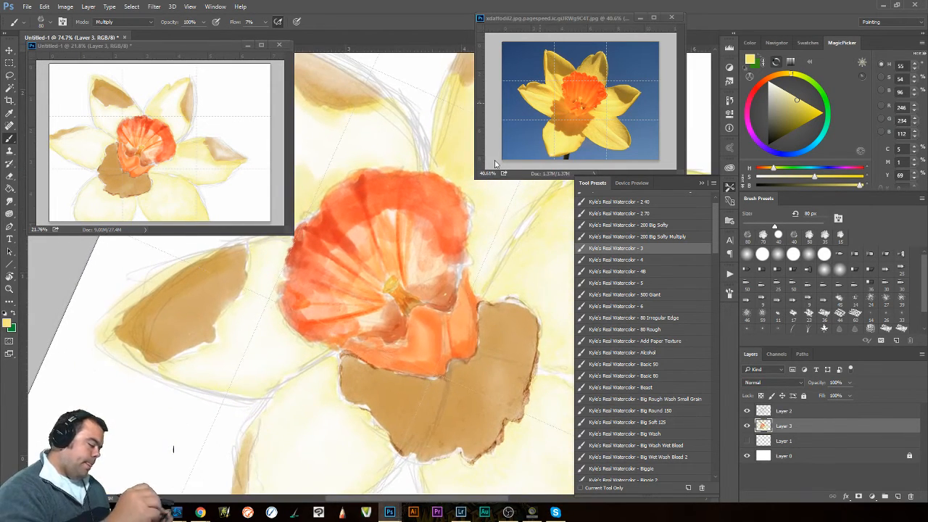
{"action": "mouse_move", "coordinate": [187, 379]}
{"action": "left_mouse_down"}
{"action": "mouse_move", "coordinate": [318, 351]}
{"action": "mouse_move", "coordinate": [224, 344]}
{"action": "mouse_move", "coordinate": [341, 361]}
{"action": "left_mouse_up"}
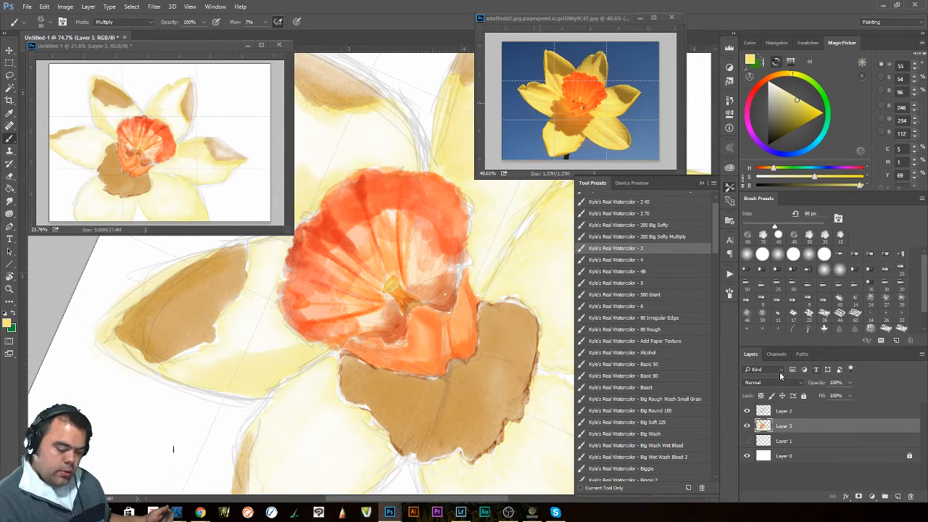
Hide the pencil sketch on Layer 2 to view the painted petals without their outlines.
{"action": "left_click", "coordinate": [747, 411]}
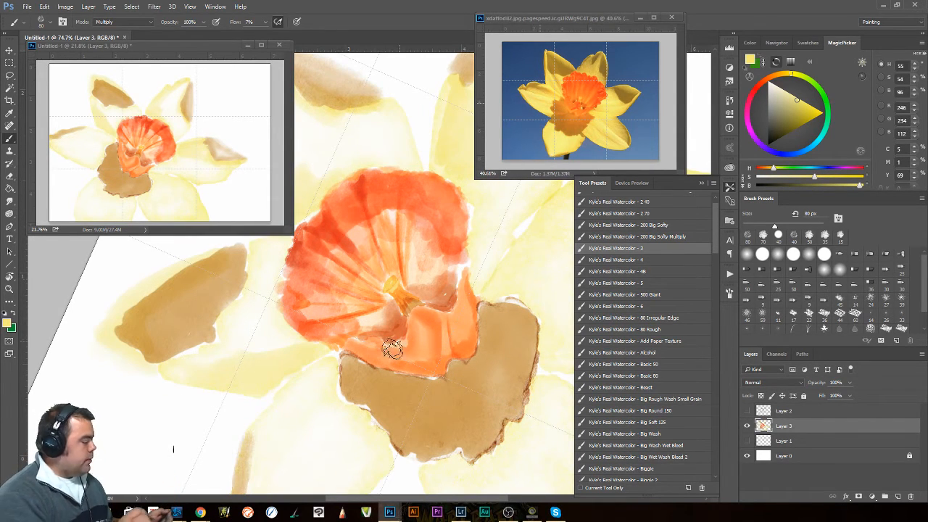
{"action": "left_click_drag", "start_coordinate": [434, 327], "coordinate": [506, 222]}
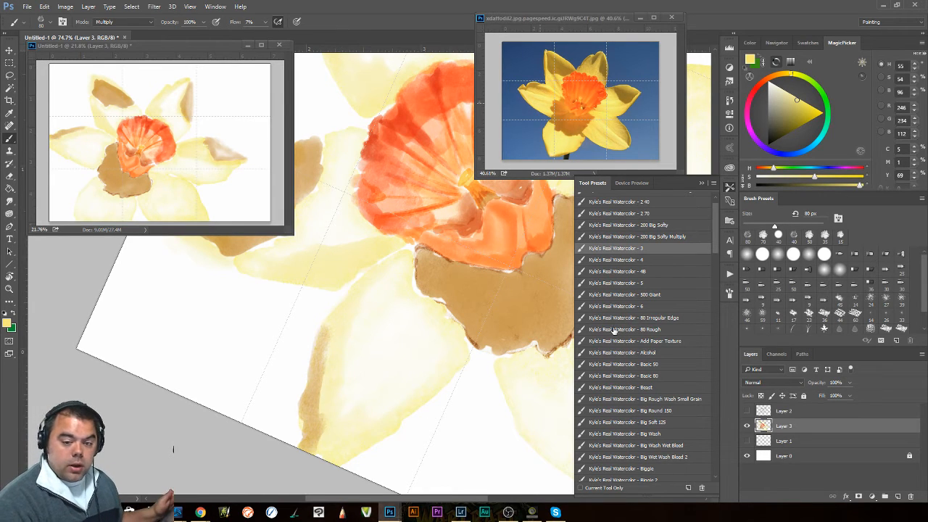
{"action": "left_click_drag", "start_coordinate": [391, 340], "coordinate": [478, 405]}
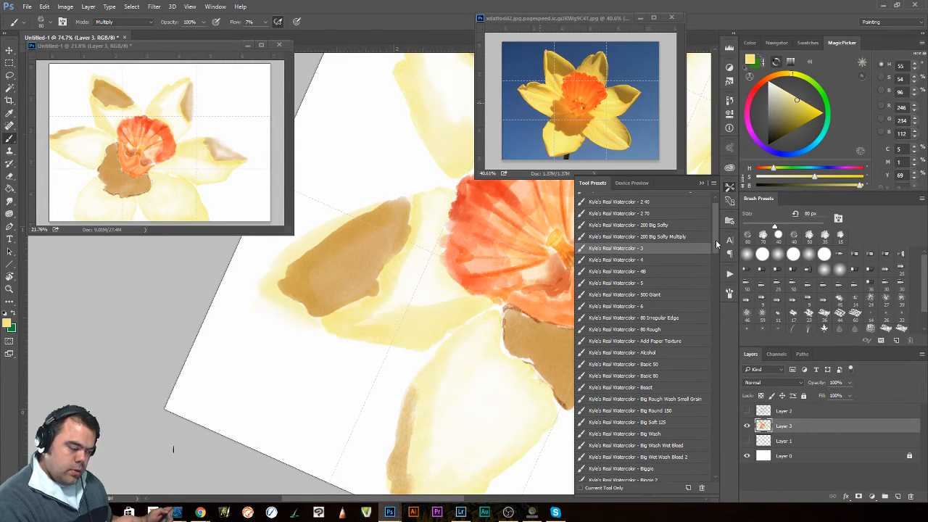
Try softening the shadow edges of the upper-left and left petals using Kyle's Real Watercolor - Add Water Slowly at 50 px.
{"action": "left_click_drag", "start_coordinate": [716, 245], "coordinate": [718, 477]}
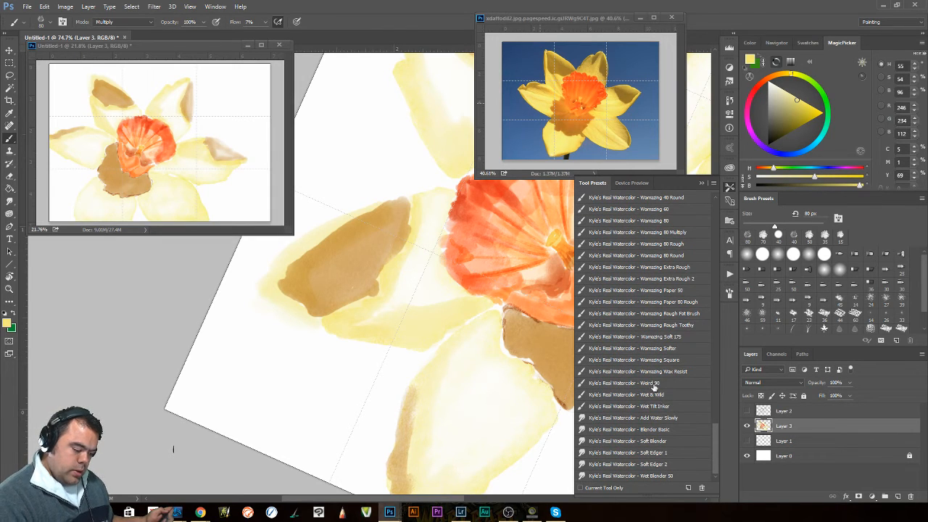
{"action": "left_click", "coordinate": [659, 419]}
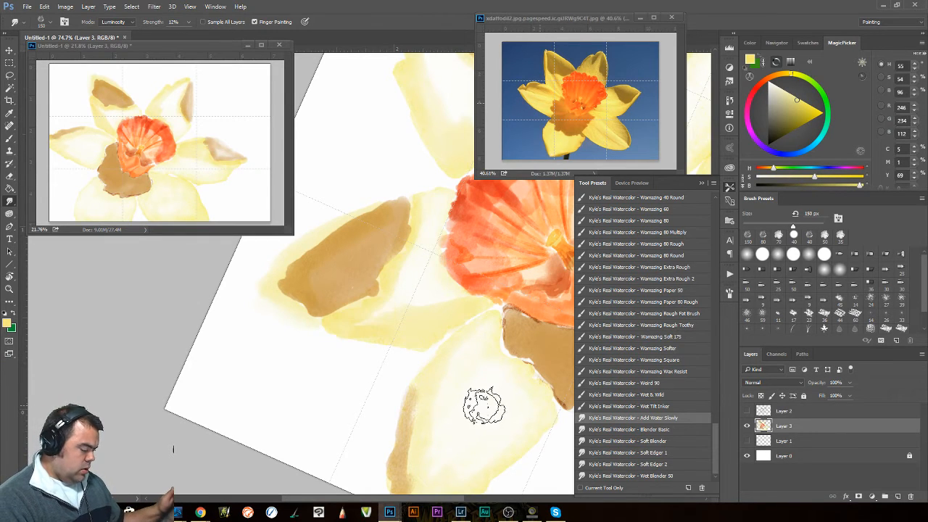
{"action": "key", "text": "bracketleft"}
{"action": "key", "text": "bracketleft"}
{"action": "key", "text": "bracketleft"}
{"action": "key", "text": "bracketleft"}
{"action": "key", "text": "bracketleft"}
{"action": "key", "text": "bracketleft"}
{"action": "key", "text": "bracketleft"}
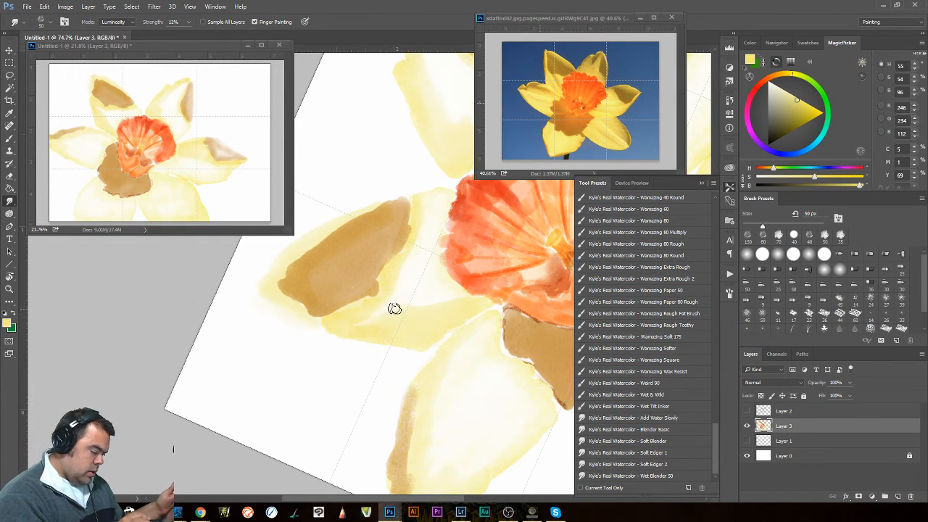
{"action": "mouse_move", "coordinate": [371, 316]}
{"action": "left_mouse_down"}
{"action": "mouse_move", "coordinate": [414, 293]}
{"action": "mouse_move", "coordinate": [345, 315]}
{"action": "mouse_move", "coordinate": [391, 296]}
{"action": "mouse_move", "coordinate": [346, 311]}
{"action": "mouse_move", "coordinate": [379, 294]}
{"action": "mouse_move", "coordinate": [356, 304]}
{"action": "mouse_move", "coordinate": [412, 255]}
{"action": "mouse_move", "coordinate": [358, 370]}
{"action": "mouse_move", "coordinate": [378, 263]}
{"action": "mouse_move", "coordinate": [370, 287]}
{"action": "mouse_move", "coordinate": [393, 260]}
{"action": "mouse_move", "coordinate": [367, 299]}
{"action": "mouse_move", "coordinate": [371, 291]}
{"action": "mouse_move", "coordinate": [310, 319]}
{"action": "mouse_move", "coordinate": [319, 321]}
{"action": "mouse_move", "coordinate": [299, 302]}
{"action": "mouse_move", "coordinate": [318, 324]}
{"action": "mouse_move", "coordinate": [287, 309]}
{"action": "mouse_move", "coordinate": [298, 307]}
{"action": "mouse_move", "coordinate": [273, 287]}
{"action": "mouse_move", "coordinate": [345, 318]}
{"action": "mouse_move", "coordinate": [348, 302]}
{"action": "mouse_move", "coordinate": [268, 289]}
{"action": "mouse_move", "coordinate": [312, 251]}
{"action": "mouse_move", "coordinate": [277, 274]}
{"action": "mouse_move", "coordinate": [294, 260]}
{"action": "mouse_move", "coordinate": [283, 285]}
{"action": "left_mouse_up"}
{"action": "key", "text": "ctrl+z"}
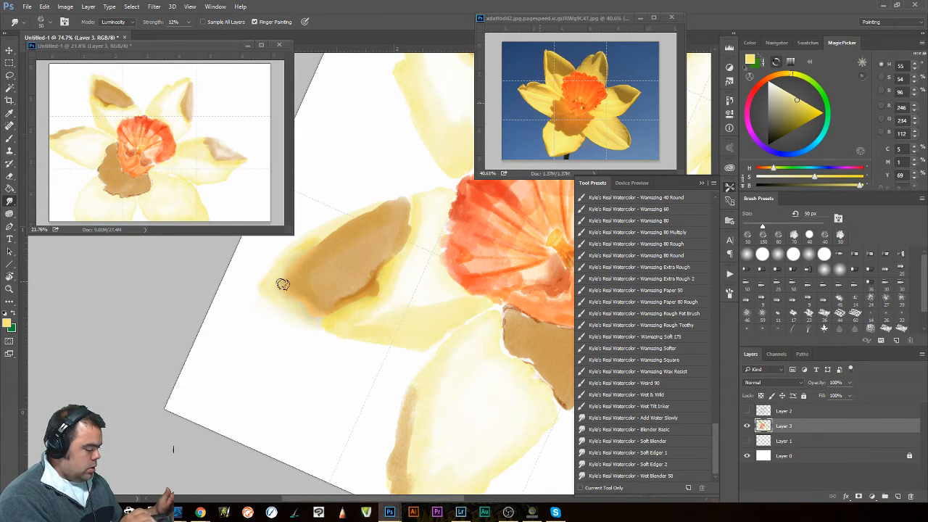
{"action": "mouse_move", "coordinate": [408, 433]}
{"action": "left_mouse_down"}
{"action": "mouse_move", "coordinate": [423, 374]}
{"action": "mouse_move", "coordinate": [418, 380]}
{"action": "mouse_move", "coordinate": [469, 323]}
{"action": "left_mouse_up"}
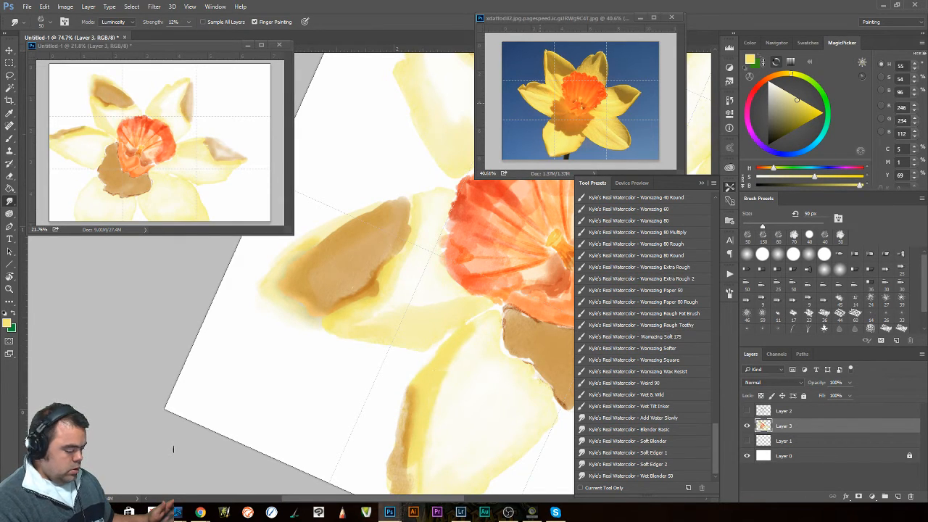
Undo the water-blending strokes on the upper-left and left petals.
{"action": "key", "text": "ctrl+alt+z"}
{"action": "key", "text": "ctrl+alt+z"}
{"action": "key", "text": "ctrl+alt+z"}
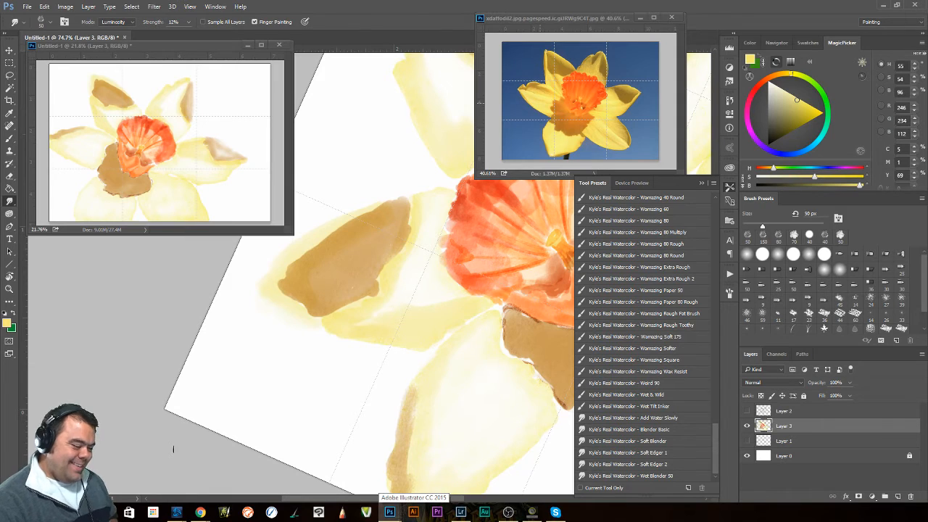
Return to Kyle's Real Watercolor - 3, hide the tool presets list, and sample dark yellow from the reference photo's bottom petal edge.
{"action": "left_click_drag", "start_coordinate": [715, 440], "coordinate": [714, 173]}
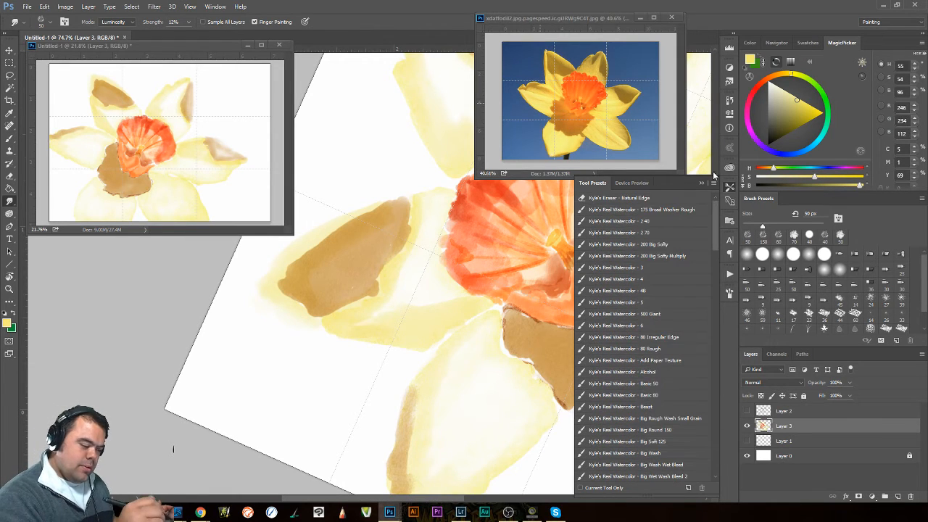
{"action": "left_click", "coordinate": [654, 268]}
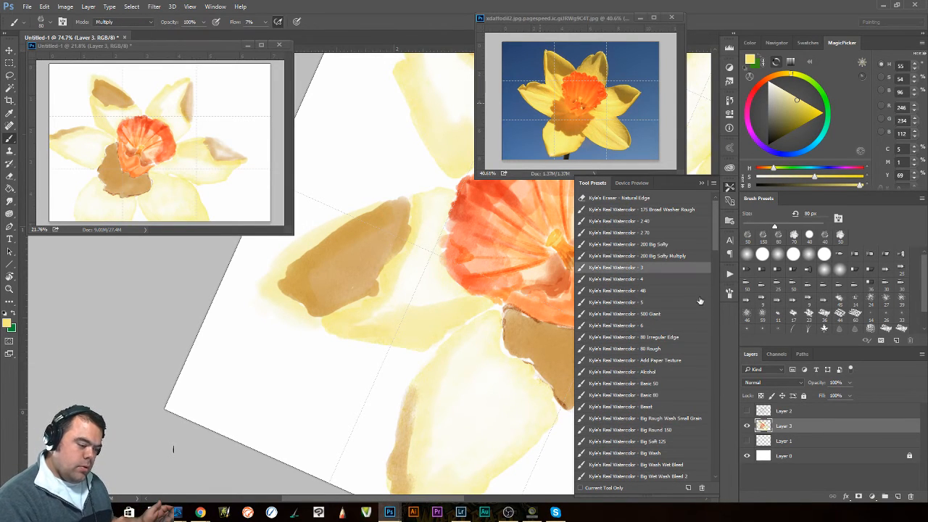
{"action": "left_click", "coordinate": [729, 188]}
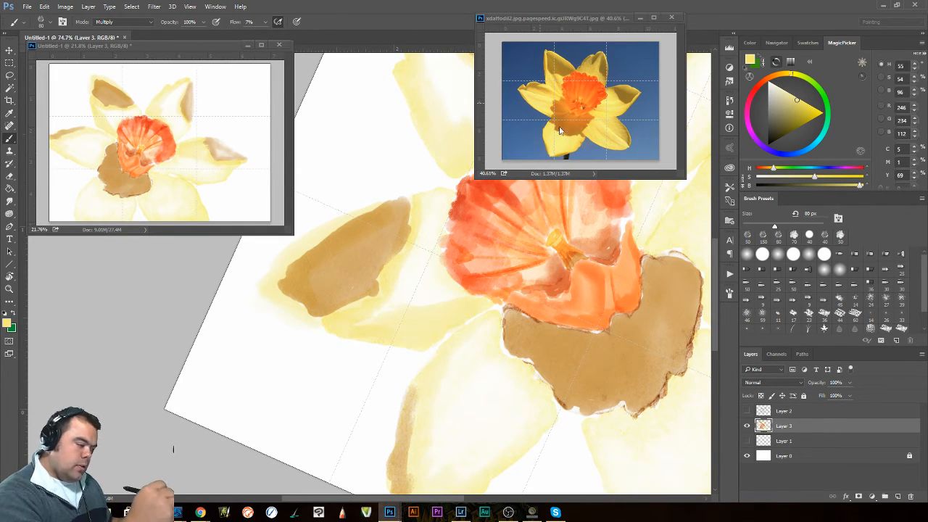
{"action": "left_click", "coordinate": [548, 149], "text": "alt"}
{"action": "left_click", "coordinate": [546, 148], "text": "alt"}
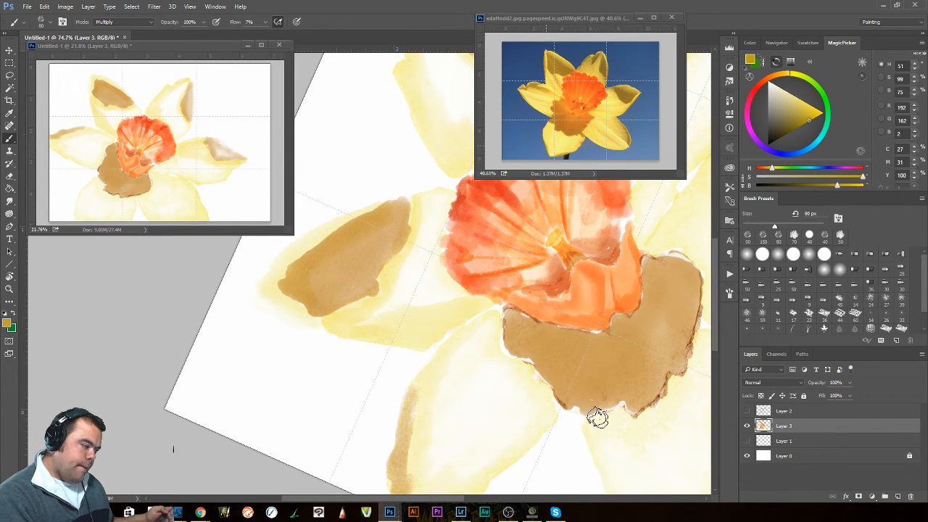
Switch to the Kyle's Real Watercolor - Detail 1 brush preset and hide the tool presets list.
{"action": "mouse_move", "coordinate": [500, 336]}
{"action": "left_mouse_down"}
{"action": "mouse_move", "coordinate": [561, 331]}
{"action": "mouse_move", "coordinate": [522, 248]}
{"action": "left_mouse_up"}
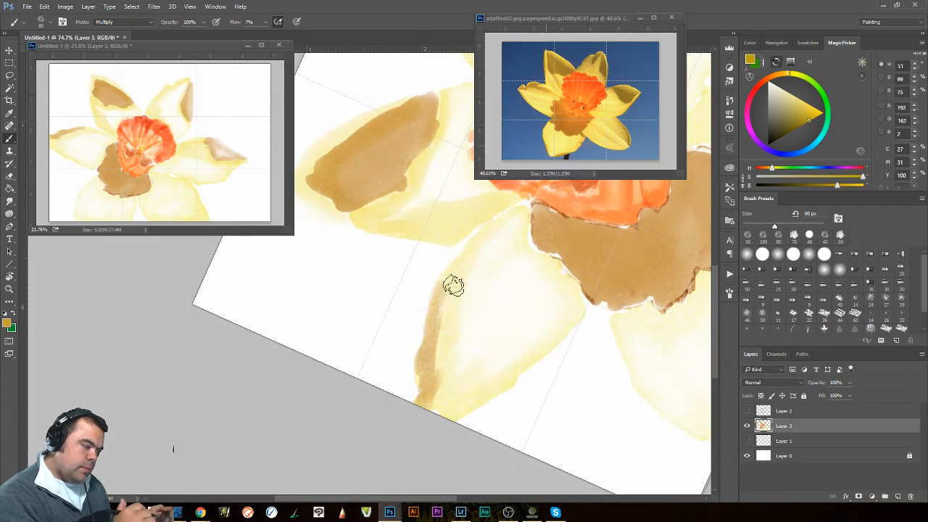
{"action": "left_click", "coordinate": [730, 189]}
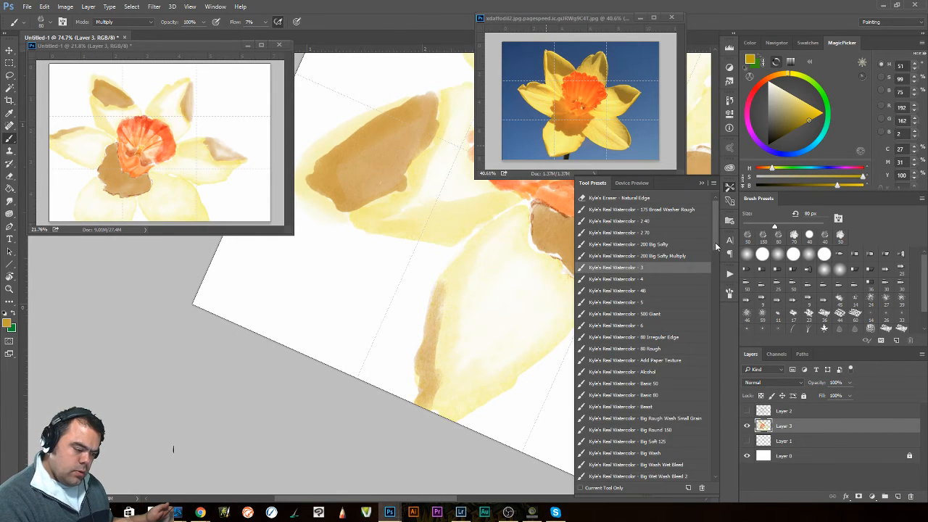
{"action": "left_click_drag", "start_coordinate": [715, 242], "coordinate": [707, 316]}
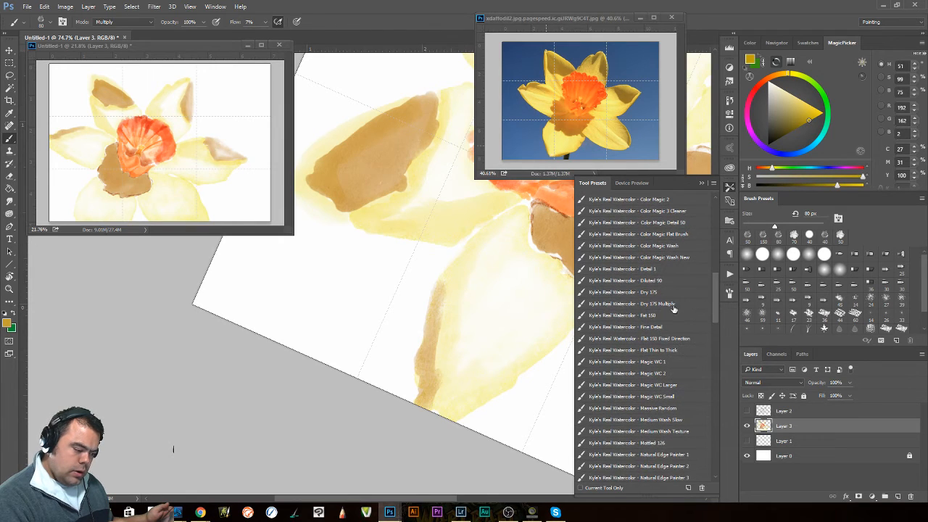
{"action": "left_click", "coordinate": [658, 268]}
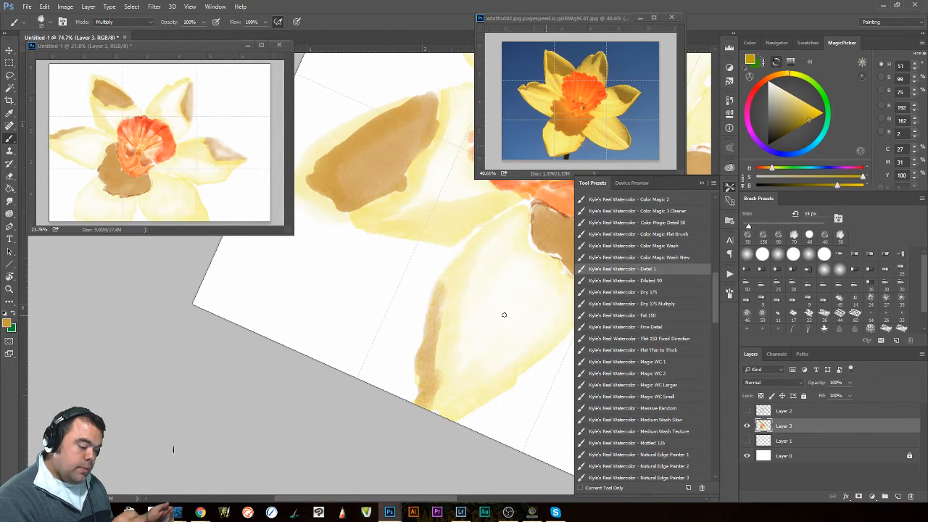
{"action": "left_click", "coordinate": [730, 186]}
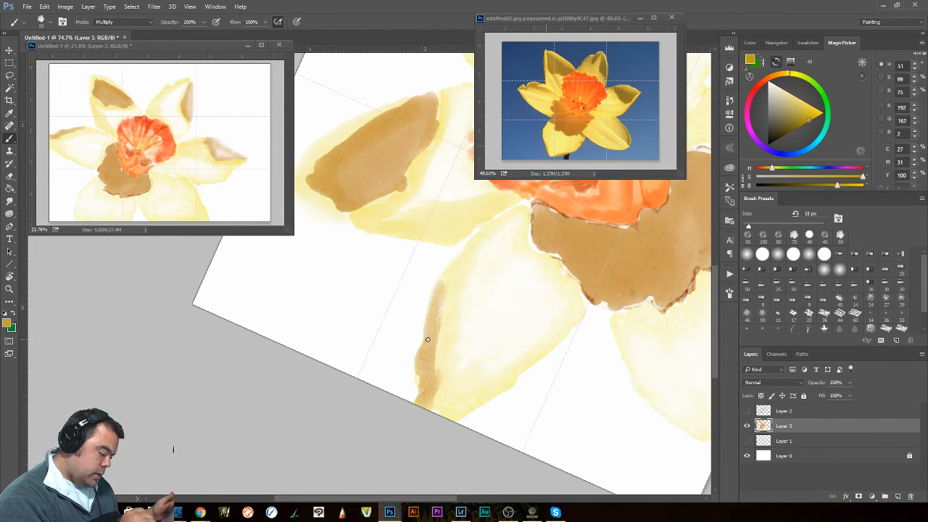
Paint thin dark yellow accents along the left petal's shaded edge and its opposite lower edge at 15 px.
{"action": "left_click_drag", "start_coordinate": [418, 358], "coordinate": [416, 401]}
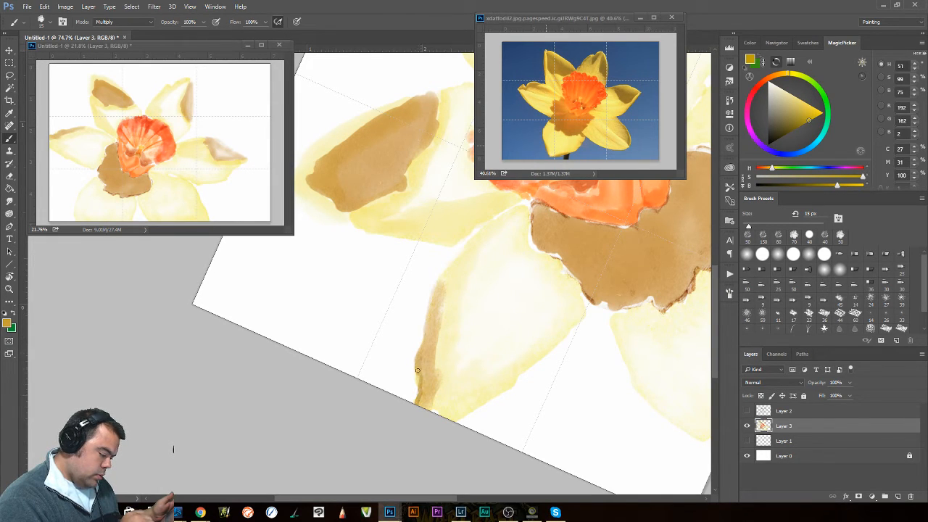
{"action": "mouse_move", "coordinate": [426, 344]}
{"action": "left_mouse_down"}
{"action": "mouse_move", "coordinate": [439, 296]}
{"action": "mouse_move", "coordinate": [427, 359]}
{"action": "left_mouse_up"}
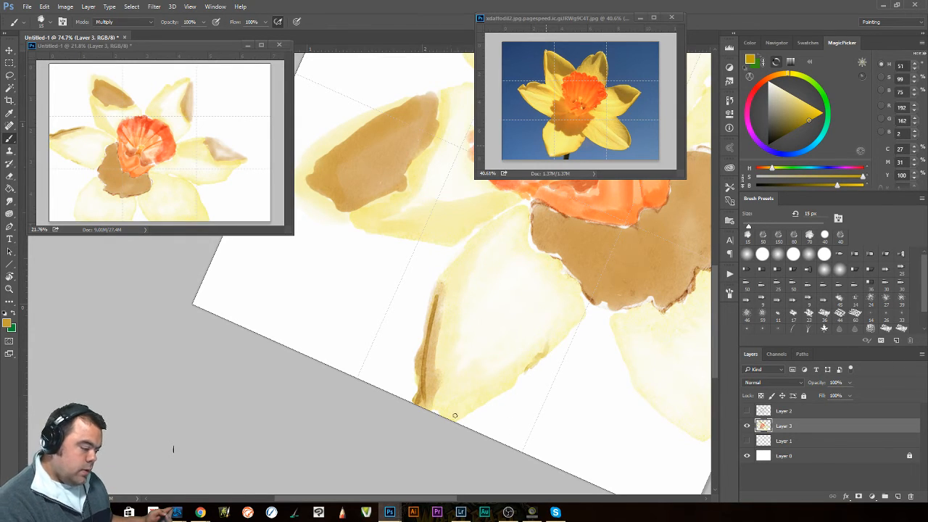
{"action": "mouse_move", "coordinate": [505, 391]}
{"action": "left_mouse_down"}
{"action": "mouse_move", "coordinate": [450, 420]}
{"action": "mouse_move", "coordinate": [507, 390]}
{"action": "mouse_move", "coordinate": [500, 394]}
{"action": "left_mouse_up"}
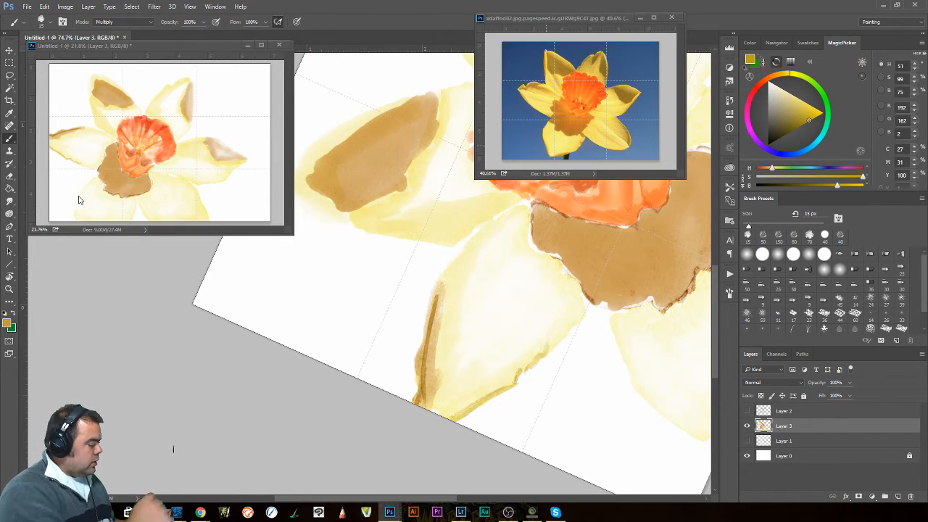
Add dark yellow fold lines to the bottom-left petal and a faint center vein to the left petal.
{"action": "left_click_drag", "start_coordinate": [570, 415], "coordinate": [387, 406]}
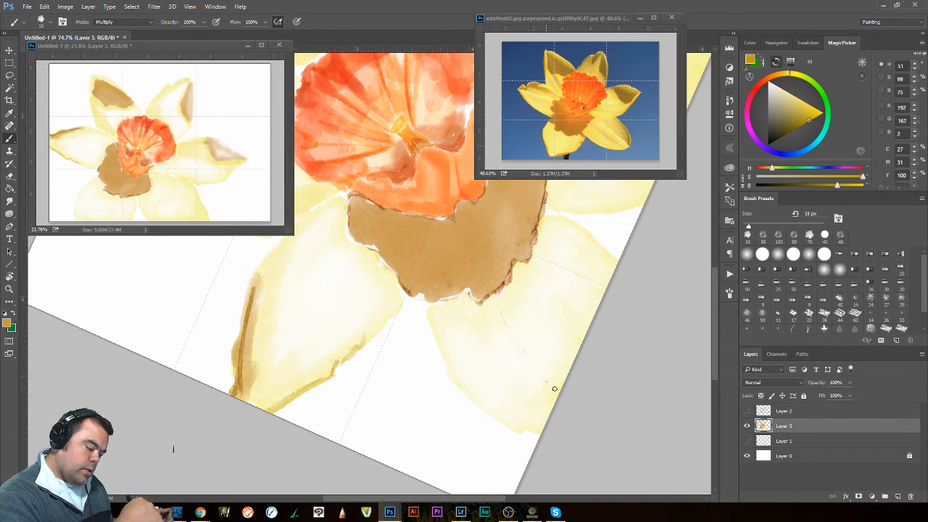
{"action": "left_click_drag", "start_coordinate": [495, 300], "coordinate": [529, 363]}
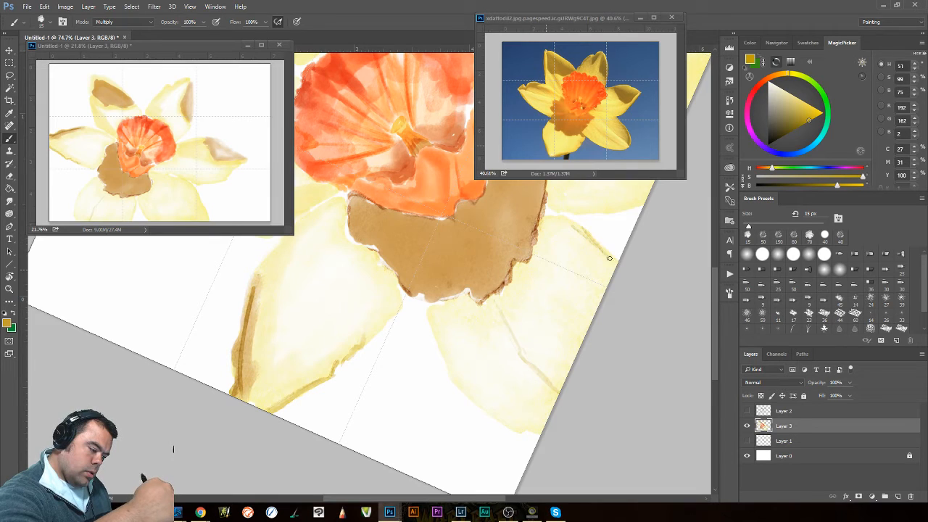
{"action": "mouse_move", "coordinate": [600, 248]}
{"action": "left_mouse_down"}
{"action": "mouse_move", "coordinate": [556, 219]}
{"action": "mouse_move", "coordinate": [610, 265]}
{"action": "left_mouse_up"}
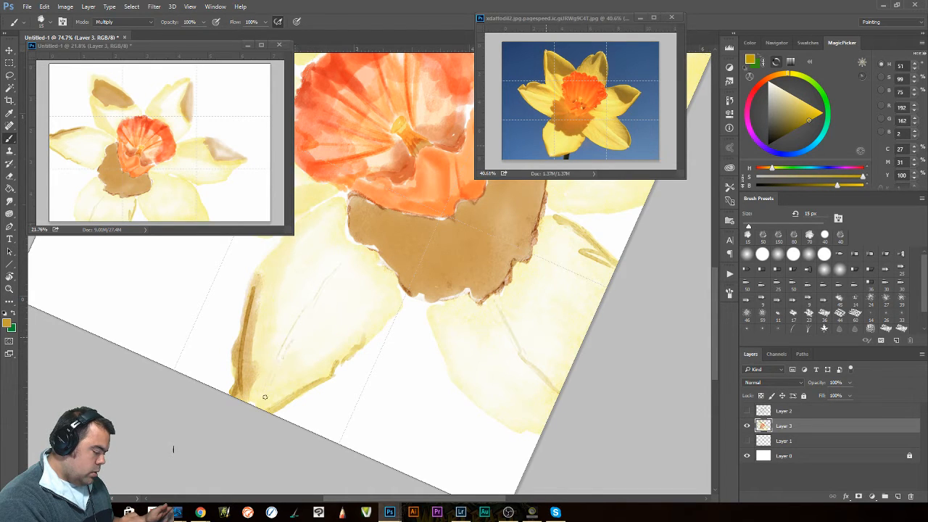
Rotate the canvas and paint a dark yellow center vein through the upper-left petal's brown shadow up to the orange cup.
{"action": "left_click_drag", "start_coordinate": [394, 297], "coordinate": [538, 413]}
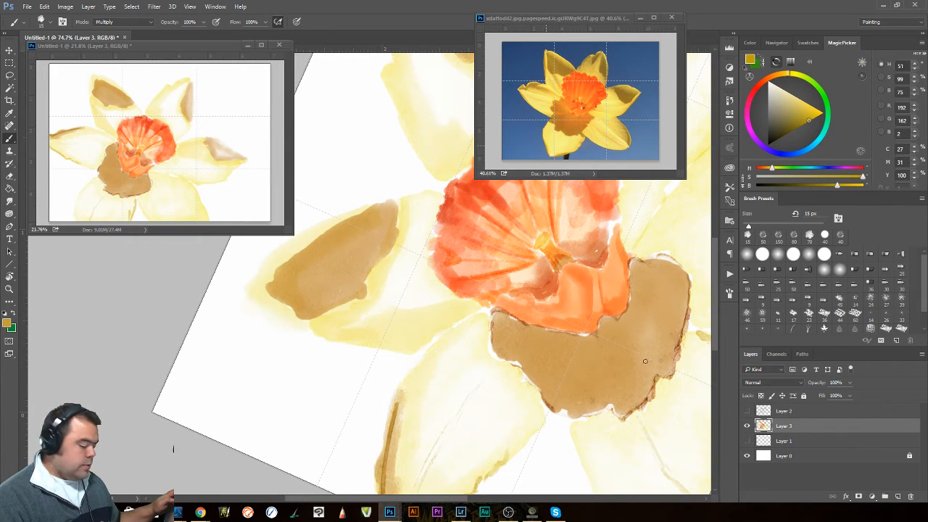
{"action": "key", "text": "r"}
{"action": "left_click_drag", "start_coordinate": [671, 360], "coordinate": [603, 136]}
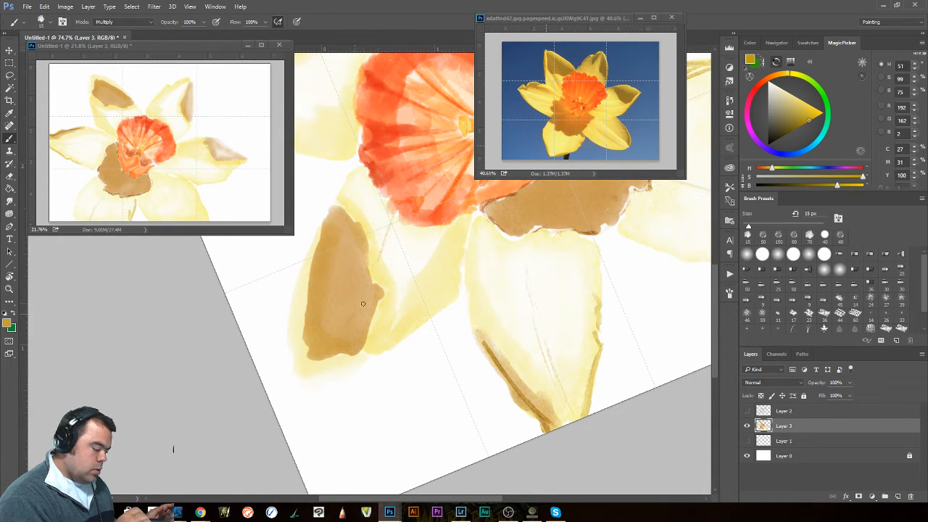
{"action": "mouse_move", "coordinate": [326, 343]}
{"action": "left_mouse_down"}
{"action": "mouse_move", "coordinate": [395, 216]}
{"action": "mouse_move", "coordinate": [355, 312]}
{"action": "left_mouse_up"}
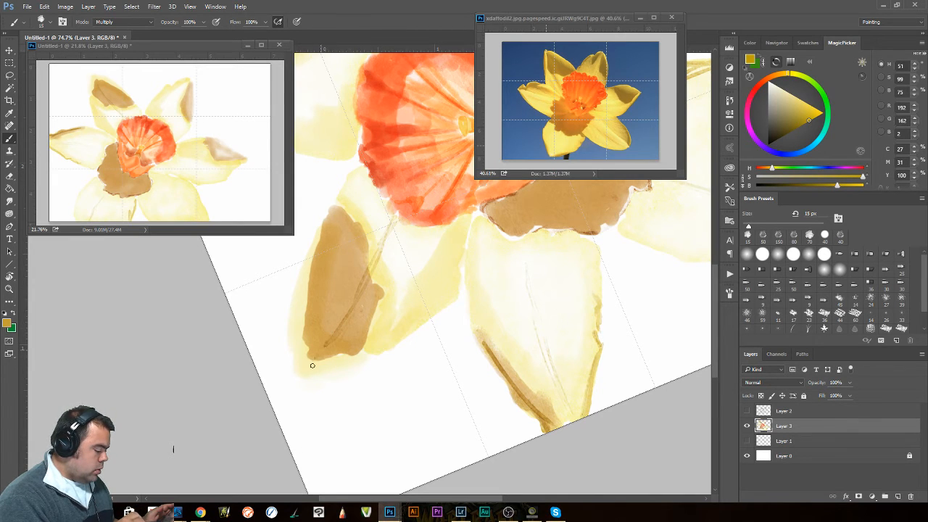
{"action": "left_click_drag", "start_coordinate": [347, 311], "coordinate": [404, 212]}
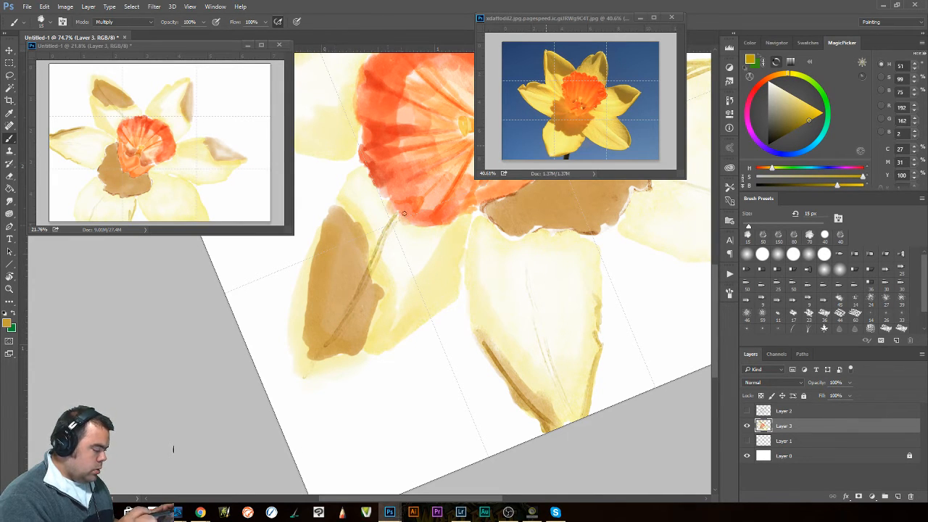
Paint thin dark yellow veins running from the upper-right petal's tip toward the orange cup.
{"action": "left_click_drag", "start_coordinate": [391, 316], "coordinate": [381, 493]}
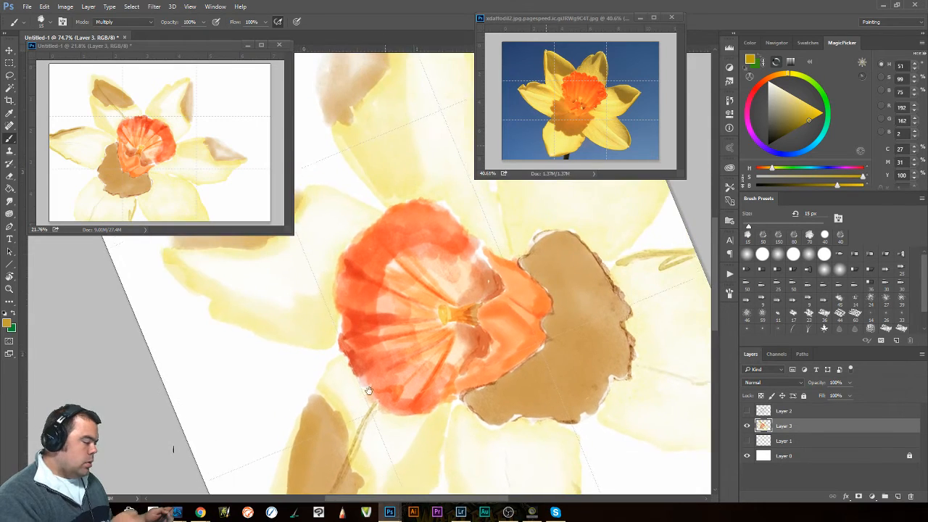
{"action": "mouse_move", "coordinate": [413, 260]}
{"action": "left_mouse_down"}
{"action": "mouse_move", "coordinate": [507, 333]}
{"action": "mouse_move", "coordinate": [524, 319]}
{"action": "left_mouse_up"}
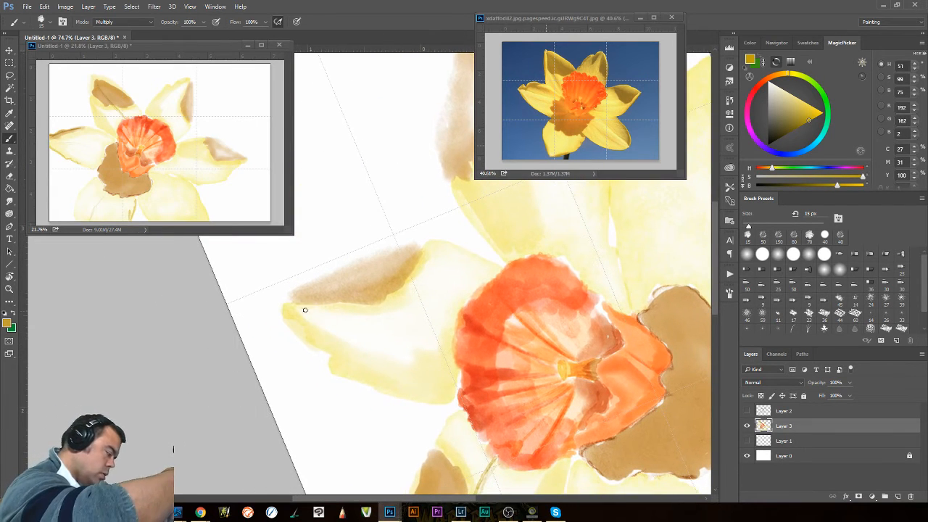
{"action": "left_click_drag", "start_coordinate": [291, 302], "coordinate": [449, 332]}
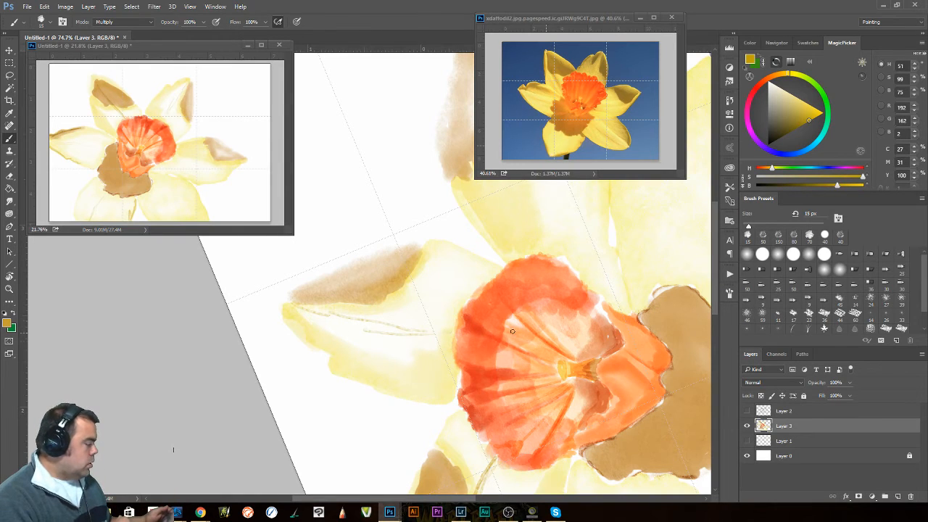
Paint a dark yellow center vein on the right petal and accent its outer edges and the gap beside the bottom-right petal.
{"action": "left_click_drag", "start_coordinate": [519, 341], "coordinate": [396, 439]}
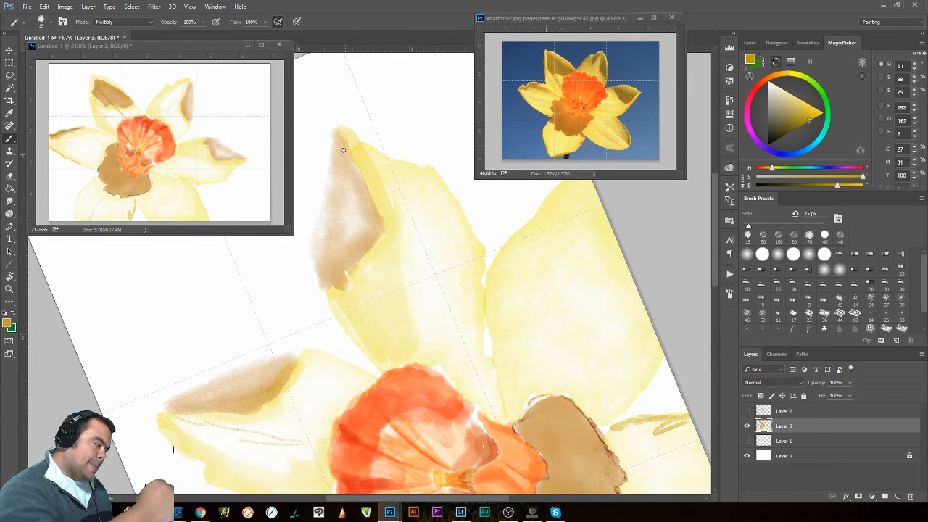
{"action": "mouse_move", "coordinate": [344, 133]}
{"action": "left_mouse_down"}
{"action": "mouse_move", "coordinate": [422, 305]}
{"action": "mouse_move", "coordinate": [433, 356]}
{"action": "left_mouse_up"}
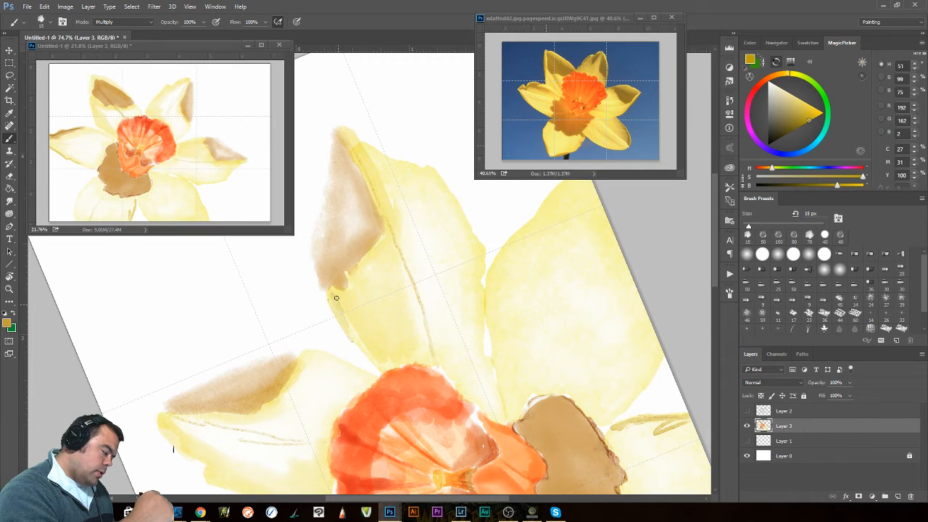
{"action": "mouse_move", "coordinate": [331, 299]}
{"action": "left_mouse_down"}
{"action": "mouse_move", "coordinate": [349, 342]}
{"action": "mouse_move", "coordinate": [366, 350]}
{"action": "mouse_move", "coordinate": [352, 327]}
{"action": "mouse_move", "coordinate": [380, 367]}
{"action": "left_mouse_up"}
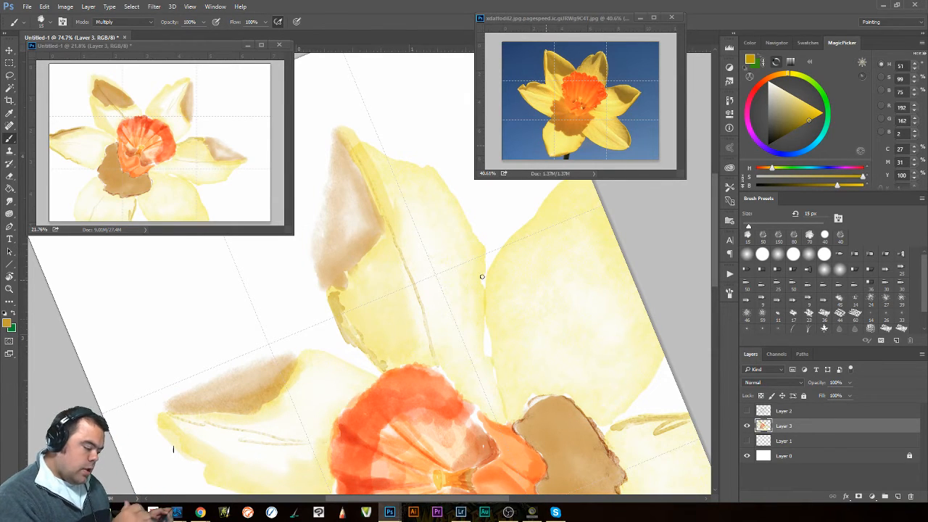
{"action": "left_click_drag", "start_coordinate": [483, 247], "coordinate": [481, 279]}
{"action": "left_click_drag", "start_coordinate": [480, 276], "coordinate": [472, 292]}
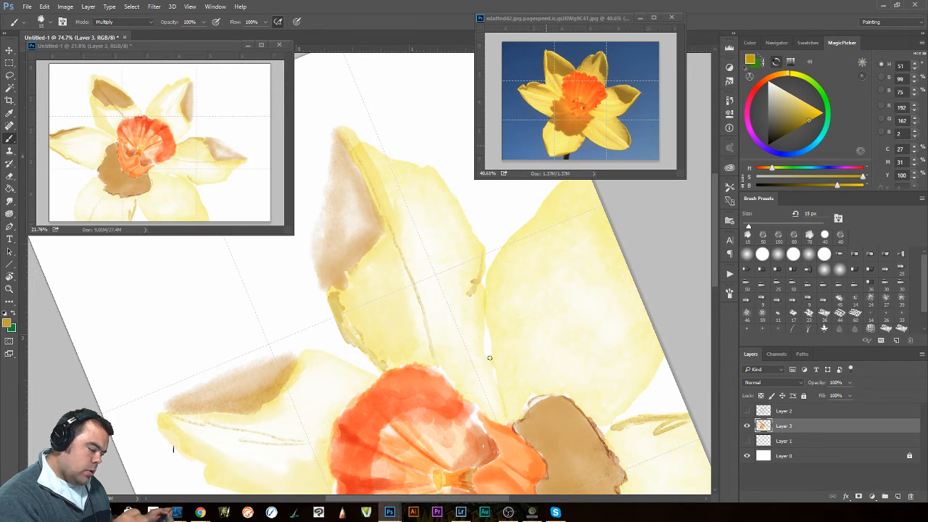
{"action": "mouse_move", "coordinate": [486, 309]}
{"action": "left_mouse_down"}
{"action": "mouse_move", "coordinate": [500, 395]}
{"action": "mouse_move", "coordinate": [493, 368]}
{"action": "left_mouse_up"}
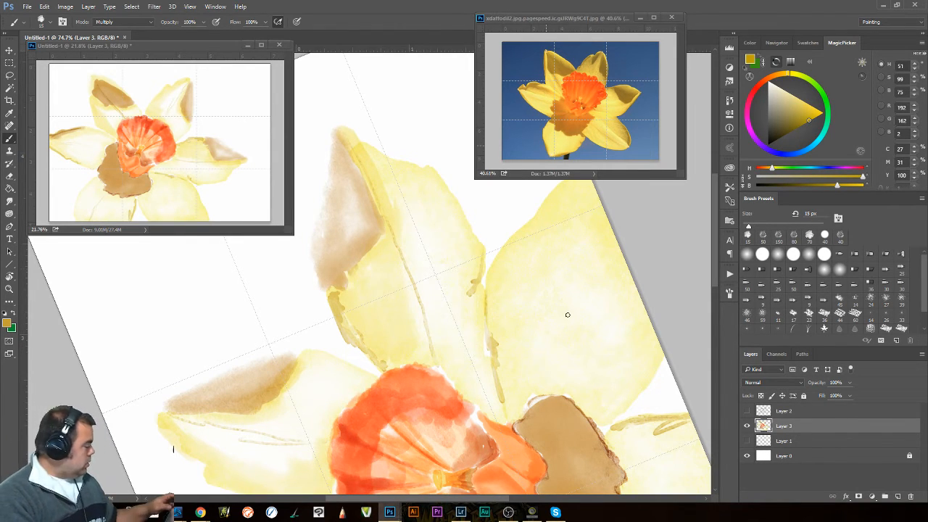
Turn the canvas upright and paint two dark yellow fold lines across the brown shadow below the orange cup.
{"action": "key", "text": "r"}
{"action": "mouse_move", "coordinate": [584, 280]}
{"action": "left_mouse_down"}
{"action": "mouse_move", "coordinate": [290, 420]}
{"action": "mouse_move", "coordinate": [271, 381]}
{"action": "mouse_move", "coordinate": [260, 392]}
{"action": "mouse_move", "coordinate": [321, 393]}
{"action": "left_mouse_up"}
{"action": "mouse_move", "coordinate": [447, 379]}
{"action": "left_mouse_down"}
{"action": "mouse_move", "coordinate": [503, 356]}
{"action": "mouse_move", "coordinate": [681, 350]}
{"action": "mouse_move", "coordinate": [680, 339]}
{"action": "left_mouse_up"}
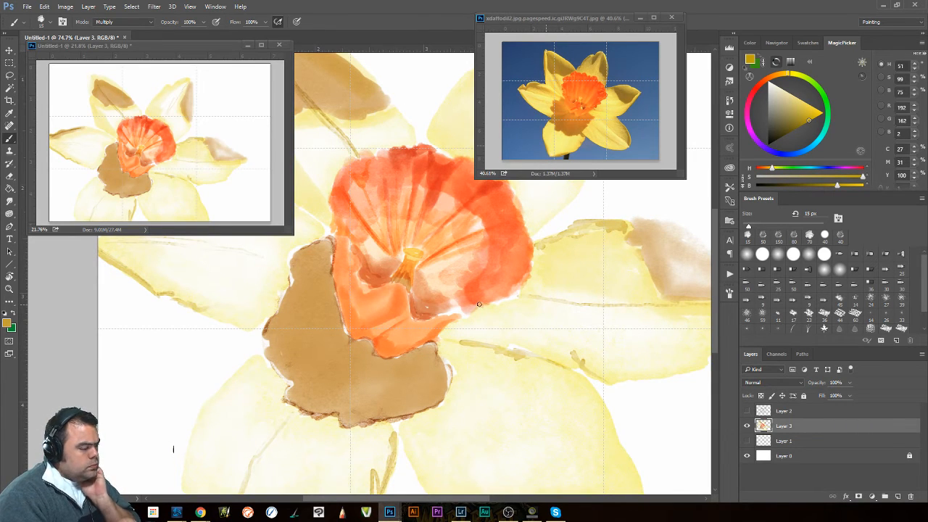
{"action": "mouse_move", "coordinate": [344, 326]}
{"action": "left_mouse_down"}
{"action": "mouse_move", "coordinate": [317, 342]}
{"action": "mouse_move", "coordinate": [262, 335]}
{"action": "mouse_move", "coordinate": [338, 329]}
{"action": "left_mouse_up"}
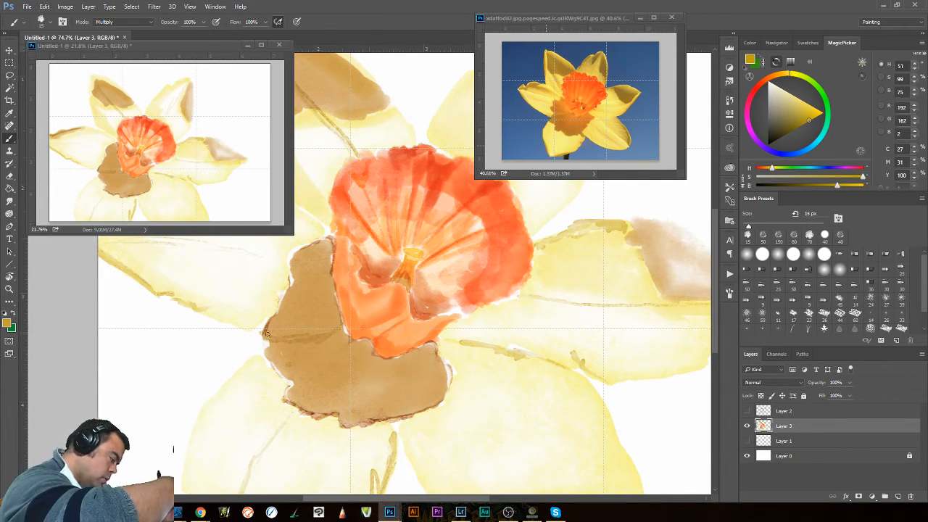
{"action": "mouse_move", "coordinate": [252, 330]}
{"action": "left_mouse_down"}
{"action": "mouse_move", "coordinate": [310, 340]}
{"action": "mouse_move", "coordinate": [339, 330]}
{"action": "left_mouse_up"}
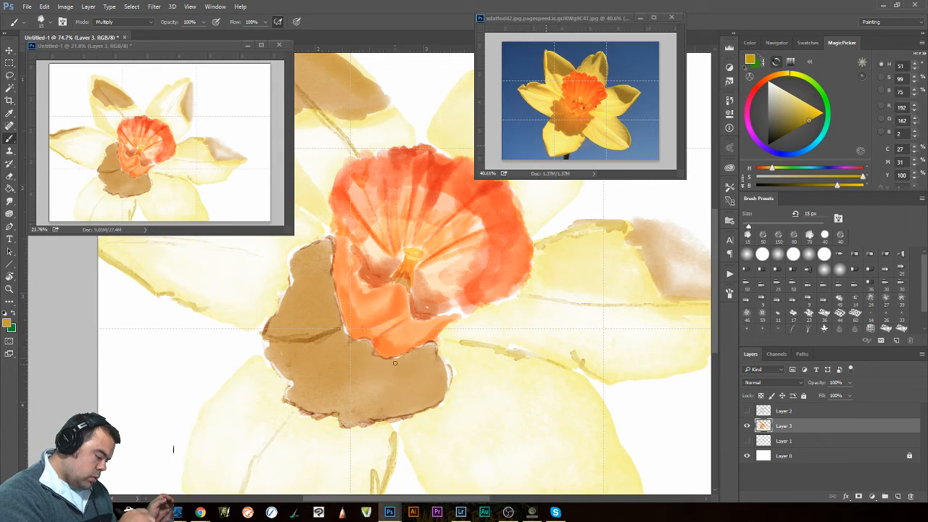
{"action": "left_click_drag", "start_coordinate": [395, 363], "coordinate": [399, 422]}
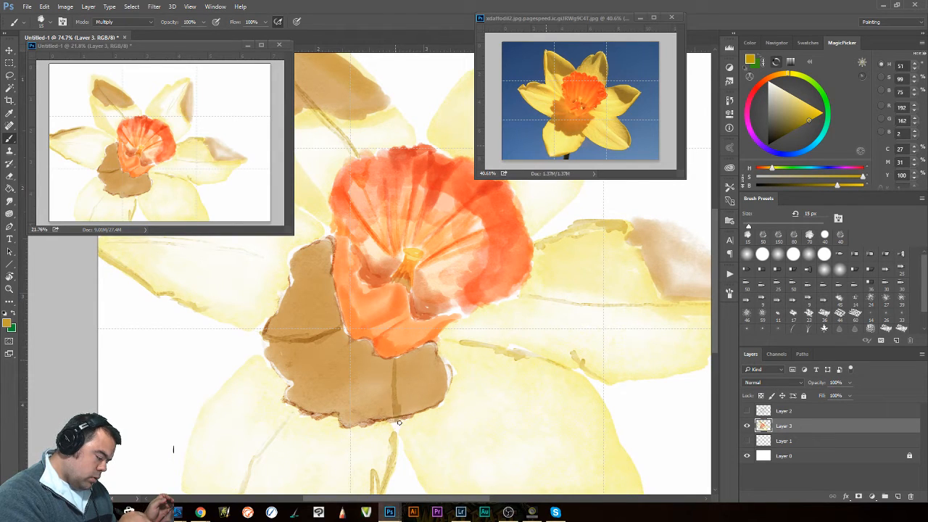
{"action": "left_click_drag", "start_coordinate": [398, 358], "coordinate": [399, 419]}
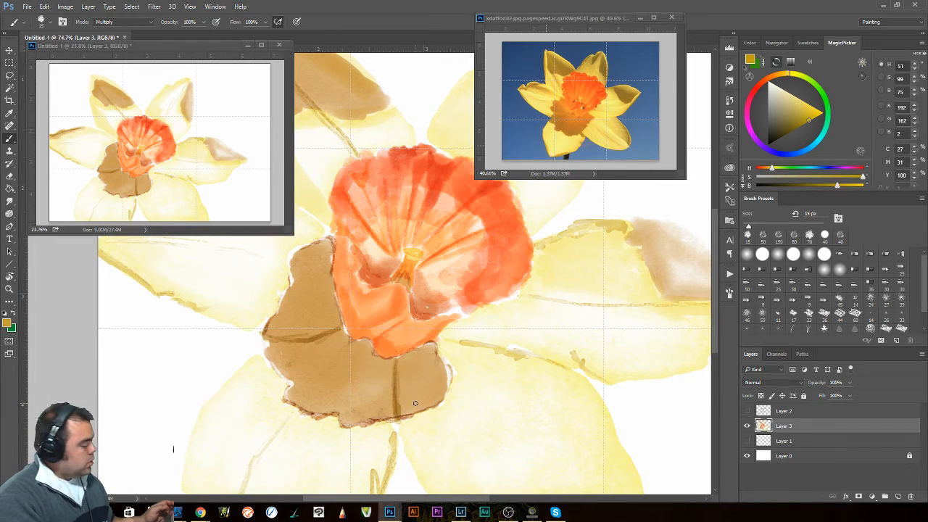
Sample pale yellow from the bottom-right petal and strengthen the bottom petals' edges and the bottom-right petal's vein at 12 px.
{"action": "left_click_drag", "start_coordinate": [467, 414], "coordinate": [455, 279]}
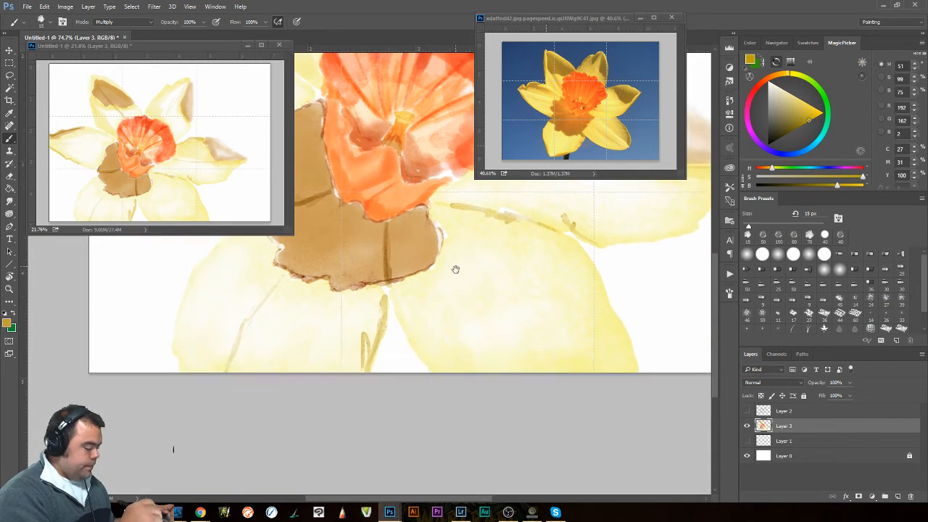
{"action": "left_click", "coordinate": [428, 358], "text": "alt"}
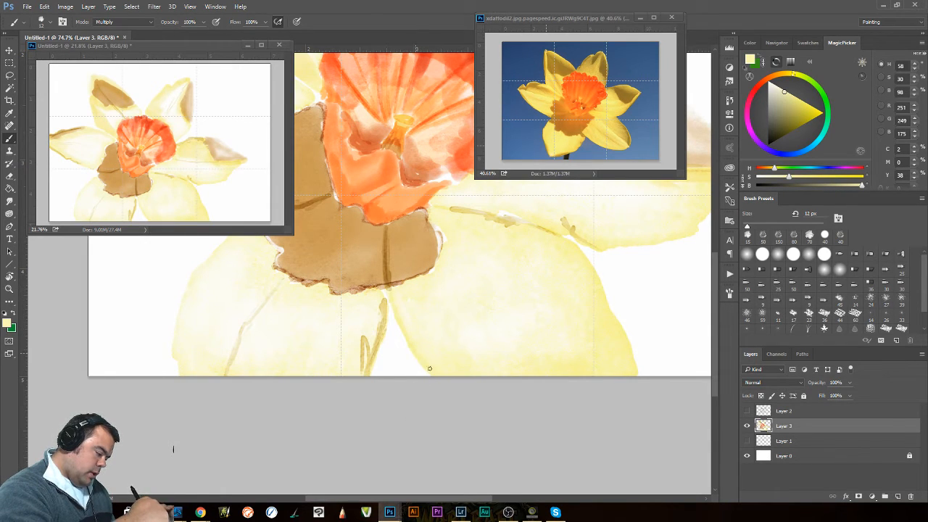
{"action": "left_click_drag", "start_coordinate": [401, 313], "coordinate": [438, 378]}
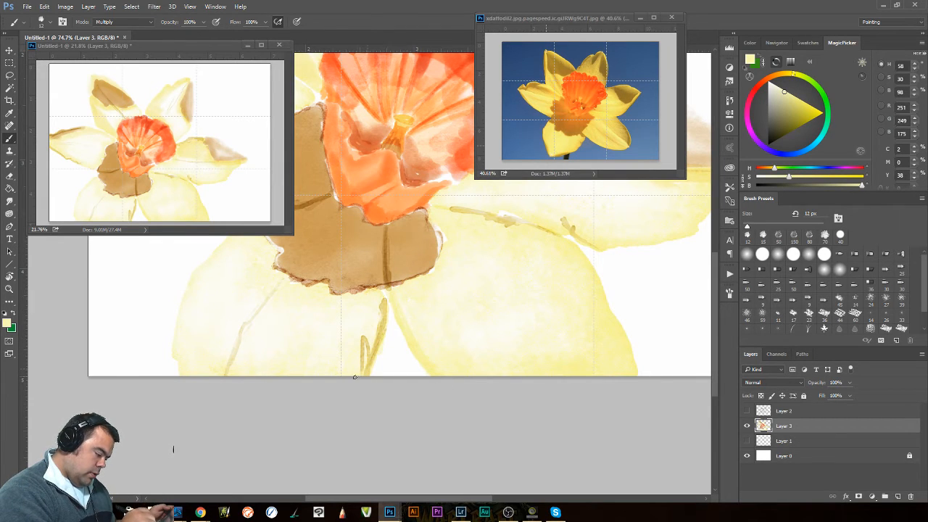
{"action": "mouse_move", "coordinate": [207, 292]}
{"action": "left_mouse_down"}
{"action": "mouse_move", "coordinate": [257, 366]}
{"action": "mouse_move", "coordinate": [242, 362]}
{"action": "mouse_move", "coordinate": [232, 336]}
{"action": "mouse_move", "coordinate": [314, 327]}
{"action": "left_mouse_up"}
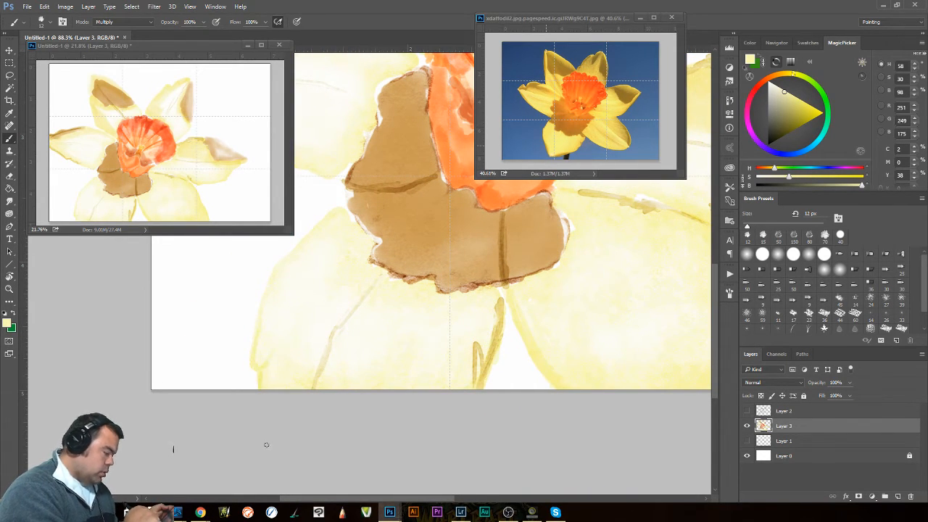
{"action": "mouse_move", "coordinate": [566, 425]}
{"action": "left_mouse_down"}
{"action": "mouse_move", "coordinate": [327, 458]}
{"action": "mouse_move", "coordinate": [313, 450]}
{"action": "left_mouse_up"}
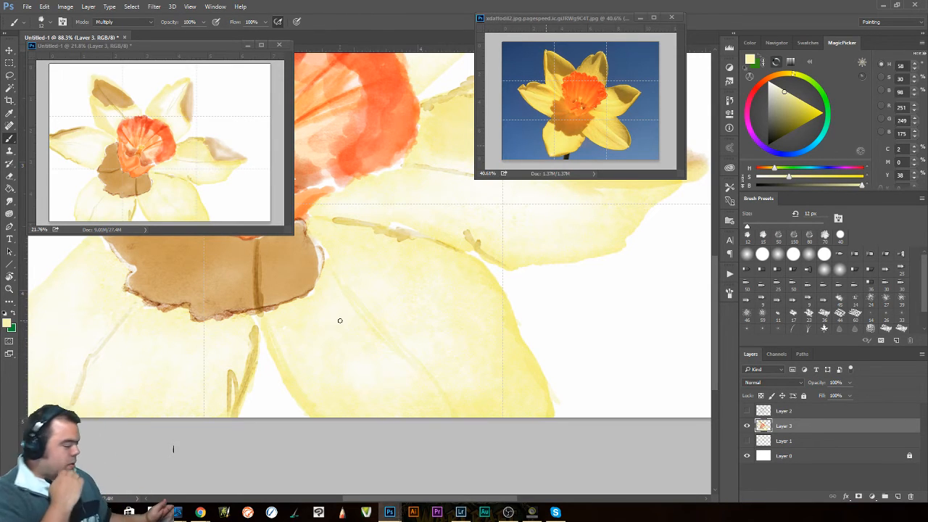
Glaze pale yellow along the bottom-left petal's vein with the Kyle's Real Watercolor - 3 brush at 20 px.
{"action": "left_click_drag", "start_coordinate": [340, 319], "coordinate": [570, 340]}
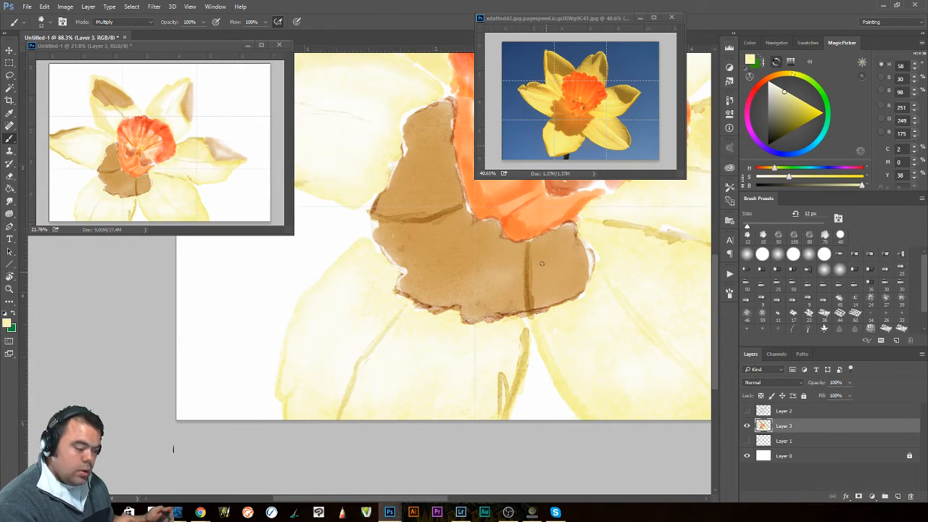
{"action": "left_click", "coordinate": [729, 186]}
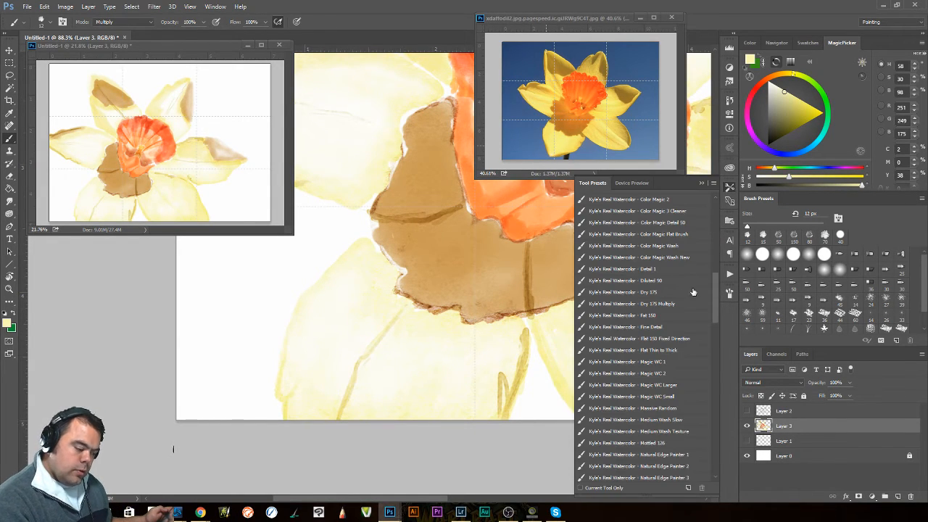
{"action": "left_click_drag", "start_coordinate": [712, 279], "coordinate": [704, 229]}
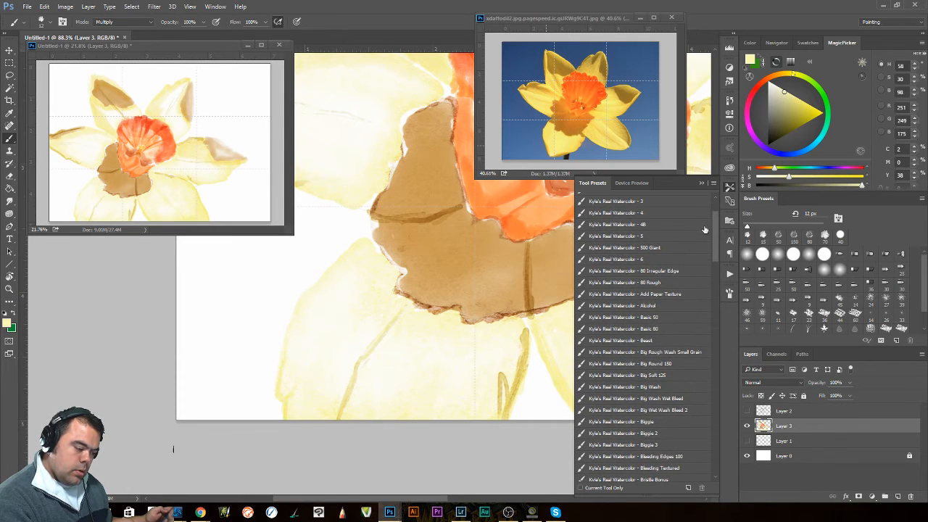
{"action": "left_click", "coordinate": [667, 202]}
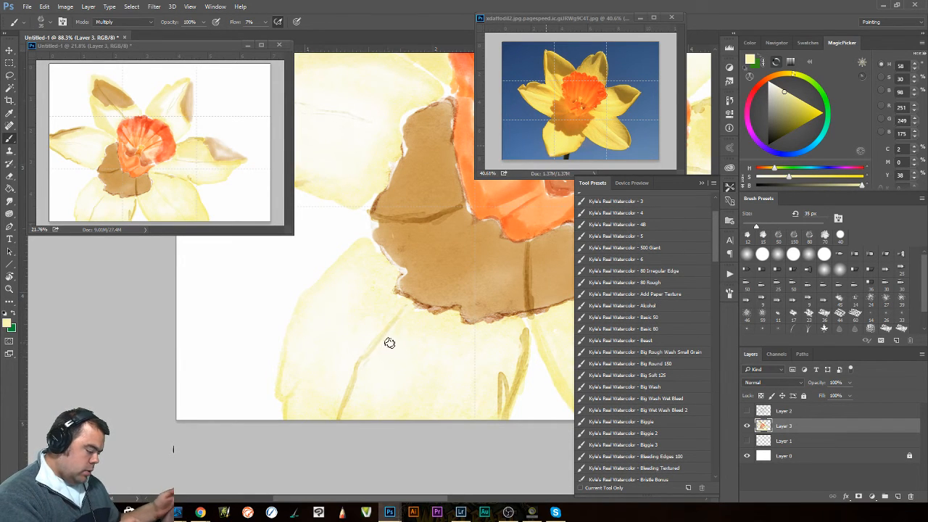
{"action": "key", "text": "bracketleft"}
{"action": "key", "text": "bracketleft"}
{"action": "key", "text": "bracketleft"}
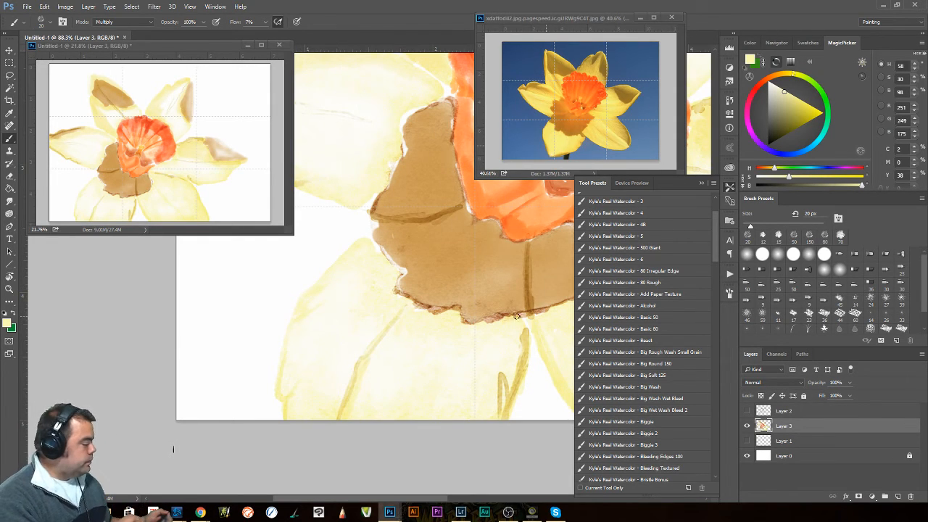
Deepen the upper-right petal's pale yellow glaze and its lower edge with the brush enlarged to 50 and 60 px.
{"action": "left_click_drag", "start_coordinate": [506, 253], "coordinate": [311, 462]}
{"action": "mouse_move", "coordinate": [395, 282]}
{"action": "left_mouse_down"}
{"action": "mouse_move", "coordinate": [393, 321]}
{"action": "mouse_move", "coordinate": [279, 461]}
{"action": "left_mouse_up"}
{"action": "key", "text": "bracketright"}
{"action": "key", "text": "bracketright"}
{"action": "key", "text": "bracketright"}
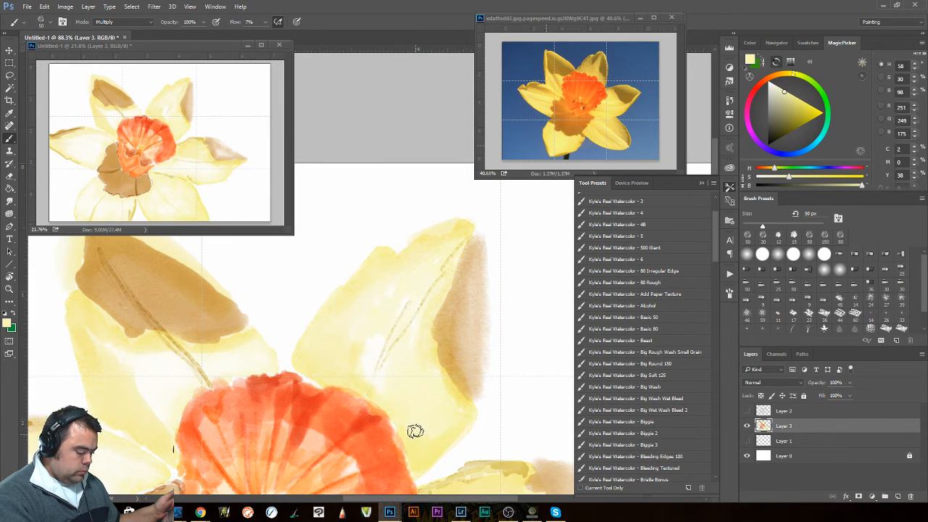
{"action": "key", "text": "bracketright"}
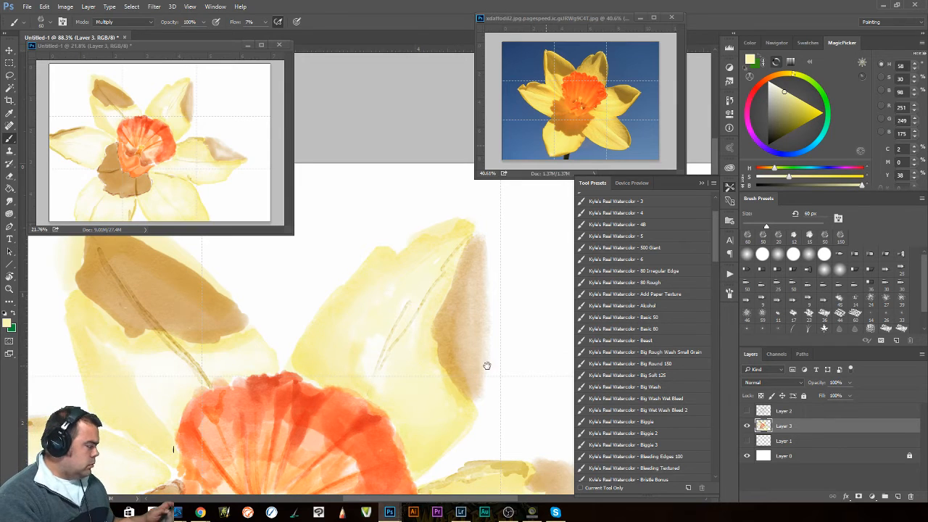
Try dark yellow hatching in the upper-left petal's brown shadow, sampling the reference photo and using the Detail 1 brush at 5 px.
{"action": "left_click_drag", "start_coordinate": [500, 358], "coordinate": [434, 367]}
{"action": "left_click_drag", "start_coordinate": [398, 250], "coordinate": [430, 257]}
{"action": "left_click_drag", "start_coordinate": [376, 226], "coordinate": [667, 440]}
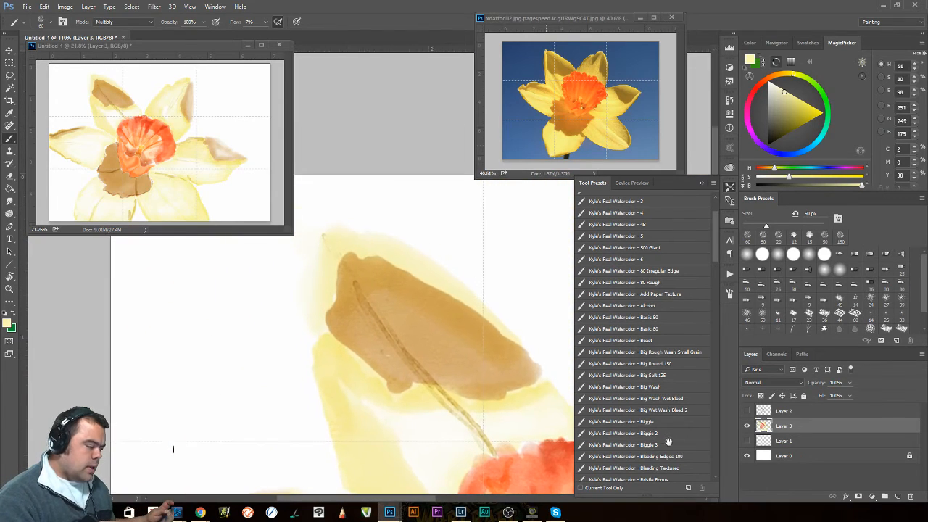
{"action": "left_click", "coordinate": [557, 86], "text": "alt"}
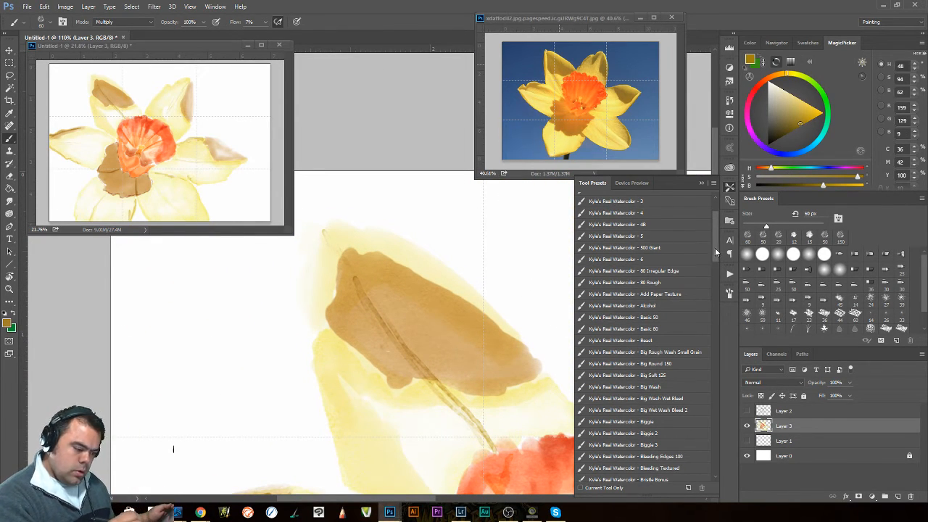
{"action": "left_click_drag", "start_coordinate": [715, 253], "coordinate": [713, 326]}
{"action": "left_click", "coordinate": [677, 308]}
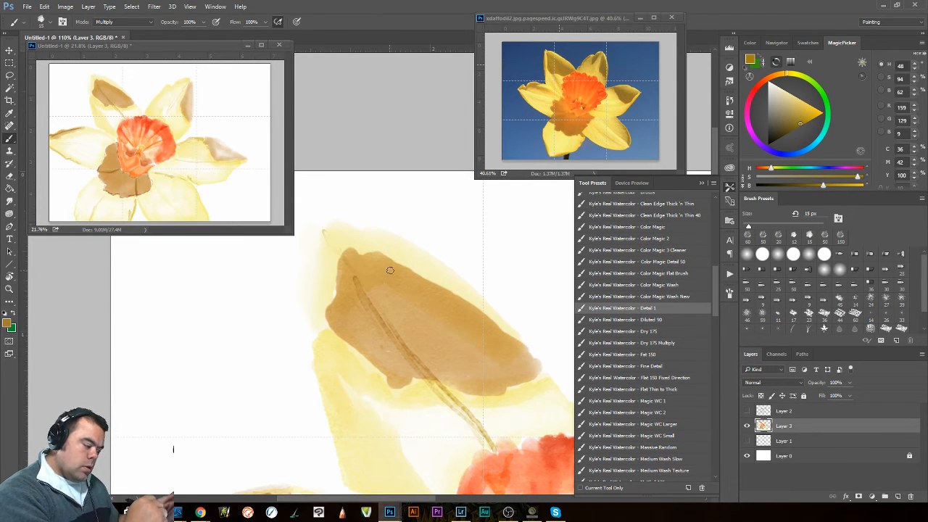
{"action": "key", "text": "bracketleft"}
{"action": "key", "text": "bracketleft"}
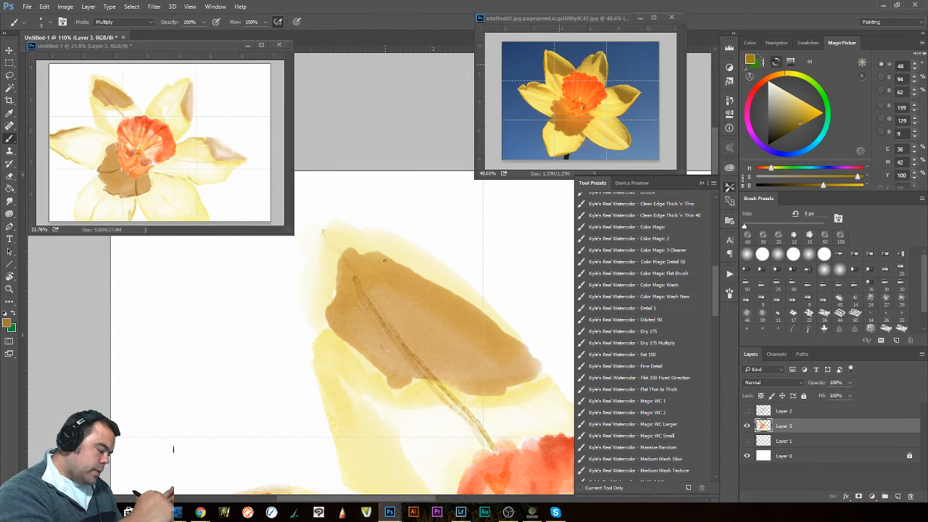
{"action": "left_click_drag", "start_coordinate": [391, 262], "coordinate": [397, 295]}
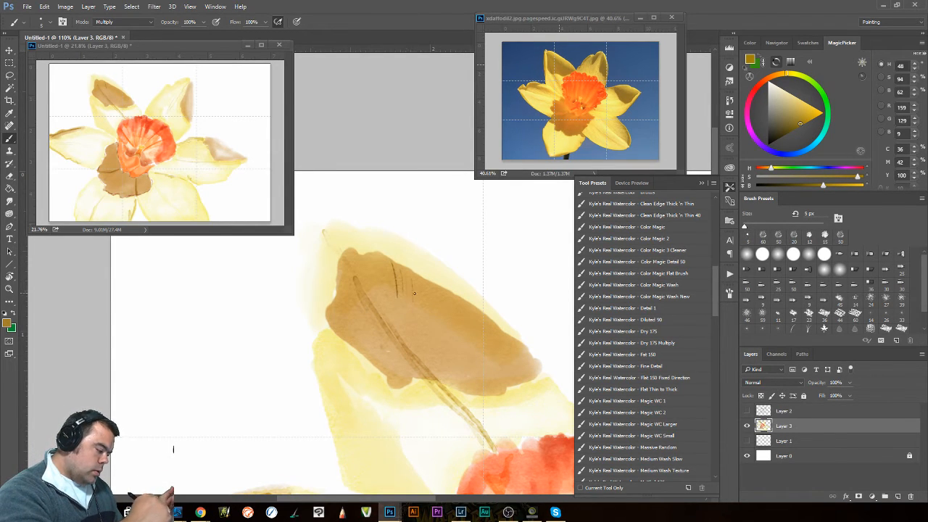
{"action": "key", "text": "ctrl+z"}
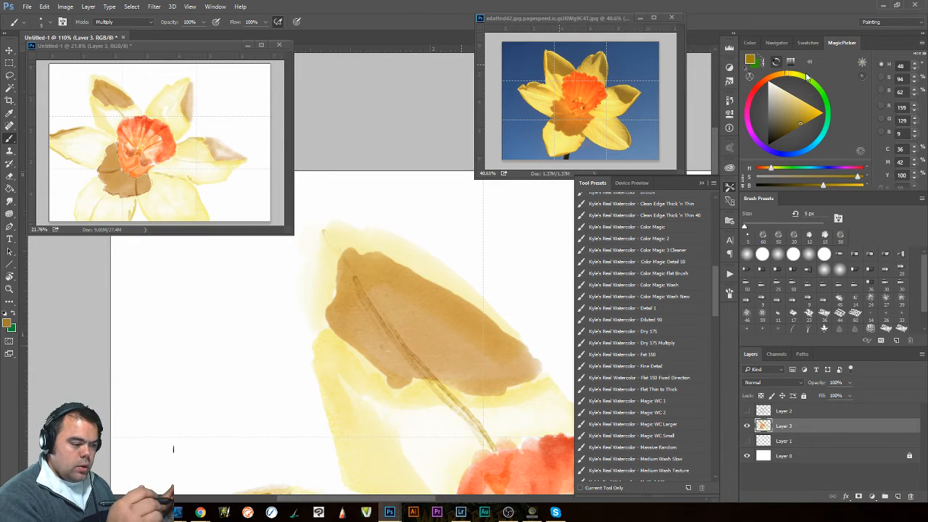
Paint fine hatching lines in a lighter yellow across the upper edge of the upper-left petal's brown shadow.
{"action": "left_click", "coordinate": [798, 110]}
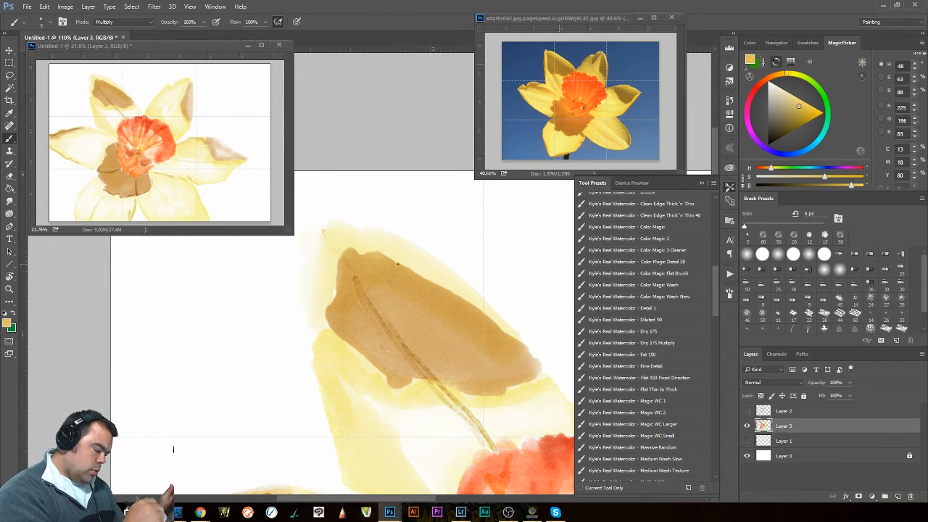
{"action": "left_click_drag", "start_coordinate": [400, 274], "coordinate": [403, 292]}
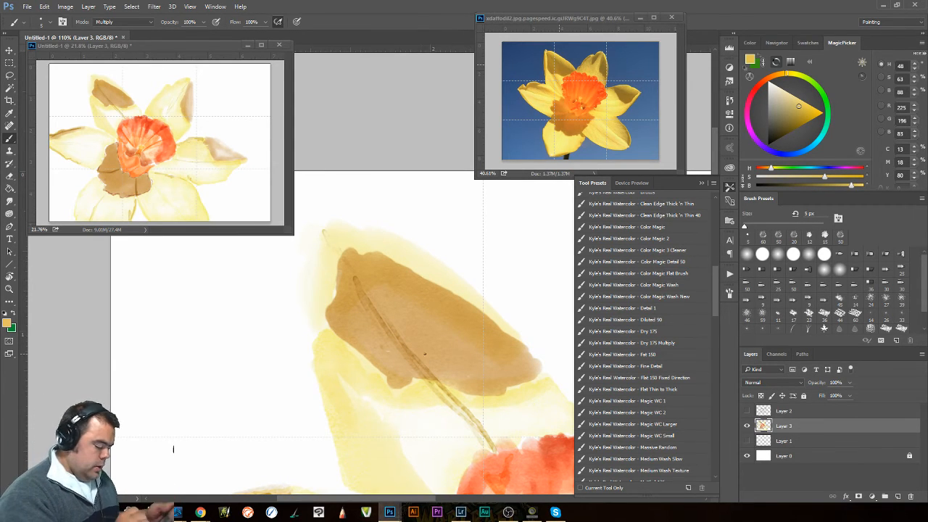
{"action": "left_click", "coordinate": [423, 380], "text": "alt"}
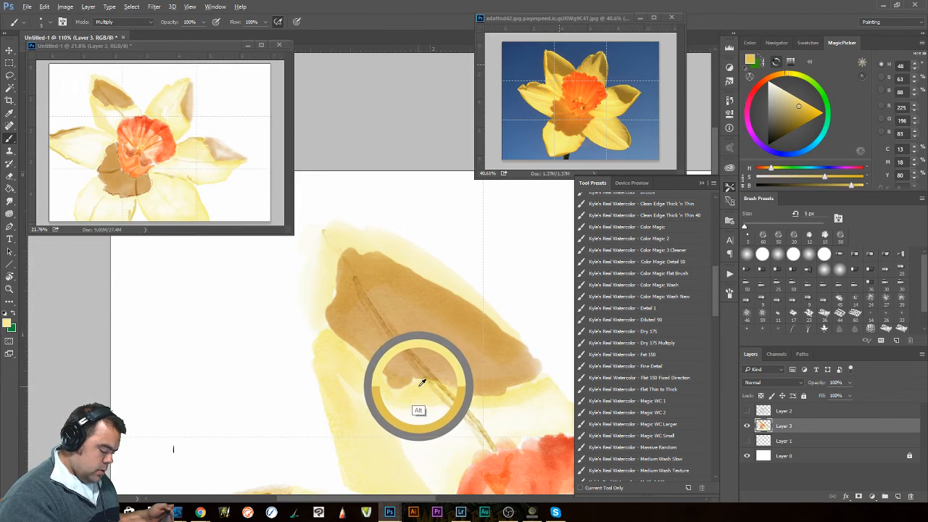
{"action": "left_click_drag", "start_coordinate": [799, 102], "coordinate": [799, 107]}
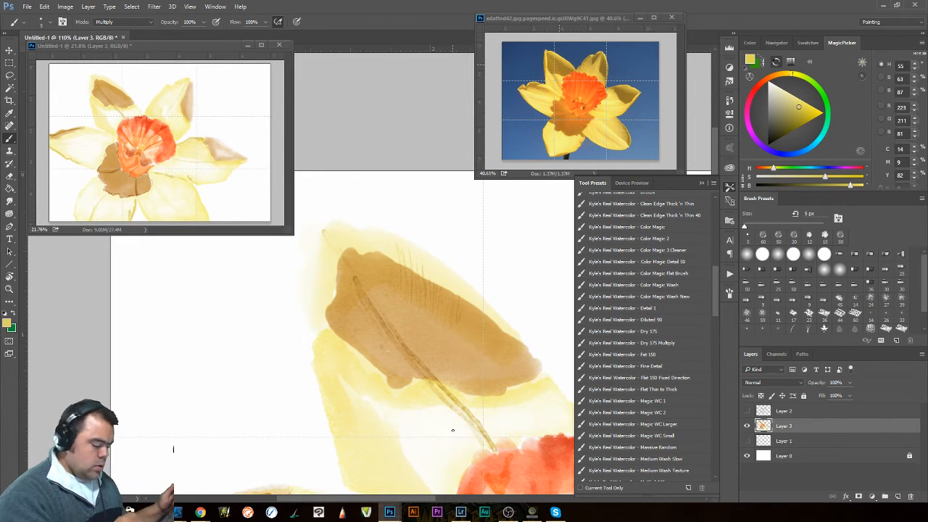
{"action": "mouse_move", "coordinate": [476, 375]}
{"action": "left_mouse_down"}
{"action": "mouse_move", "coordinate": [434, 404]}
{"action": "mouse_move", "coordinate": [462, 398]}
{"action": "mouse_move", "coordinate": [420, 391]}
{"action": "mouse_move", "coordinate": [427, 387]}
{"action": "left_mouse_up"}
{"action": "left_click_drag", "start_coordinate": [391, 309], "coordinate": [453, 320]}
{"action": "left_click_drag", "start_coordinate": [358, 234], "coordinate": [582, 410]}
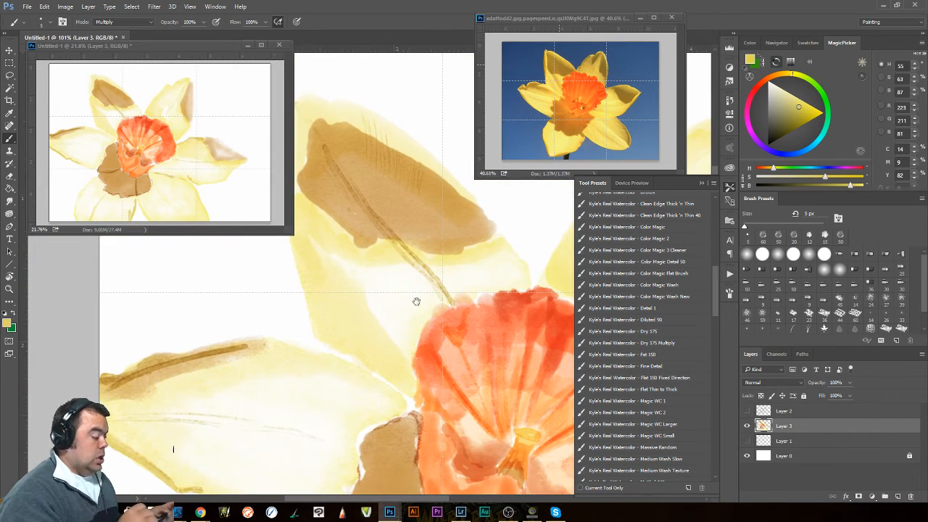
Step back through the history to remove all hatching lines from the upper-left petal's brown shadow.
{"action": "left_click", "coordinate": [729, 100]}
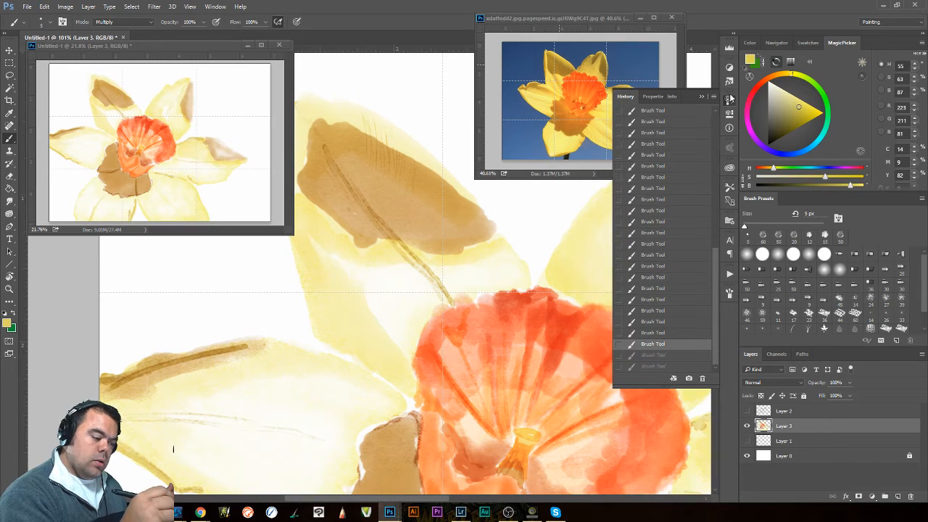
{"action": "left_click", "coordinate": [655, 277]}
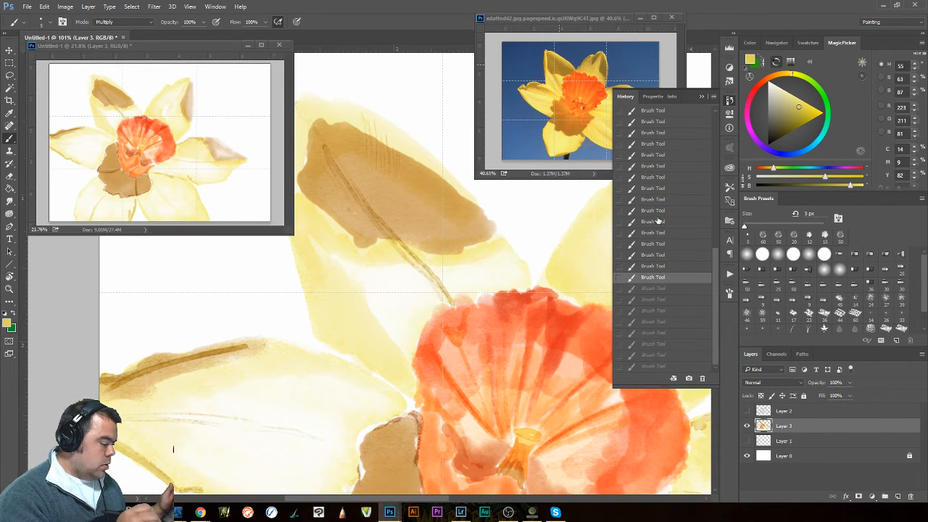
{"action": "left_click", "coordinate": [656, 221]}
{"action": "left_click", "coordinate": [659, 111]}
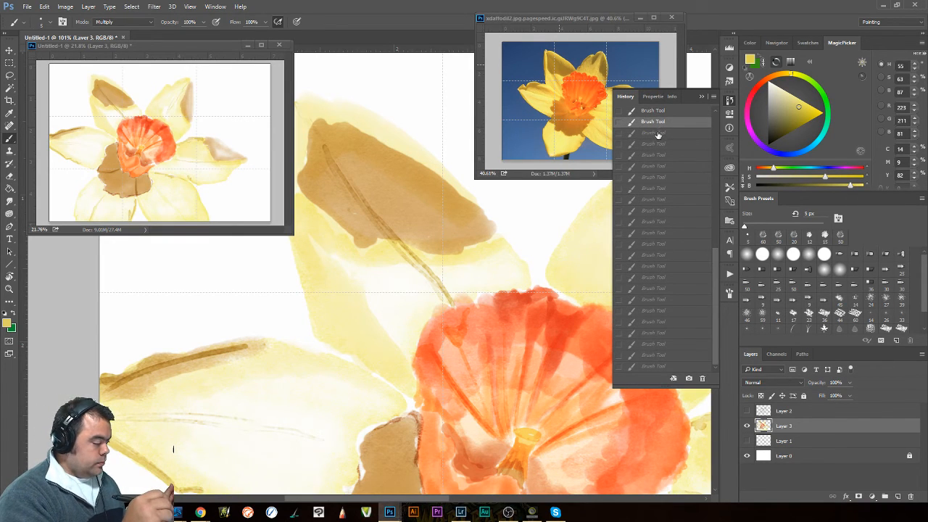
{"action": "left_click", "coordinate": [660, 134]}
{"action": "left_click", "coordinate": [660, 144]}
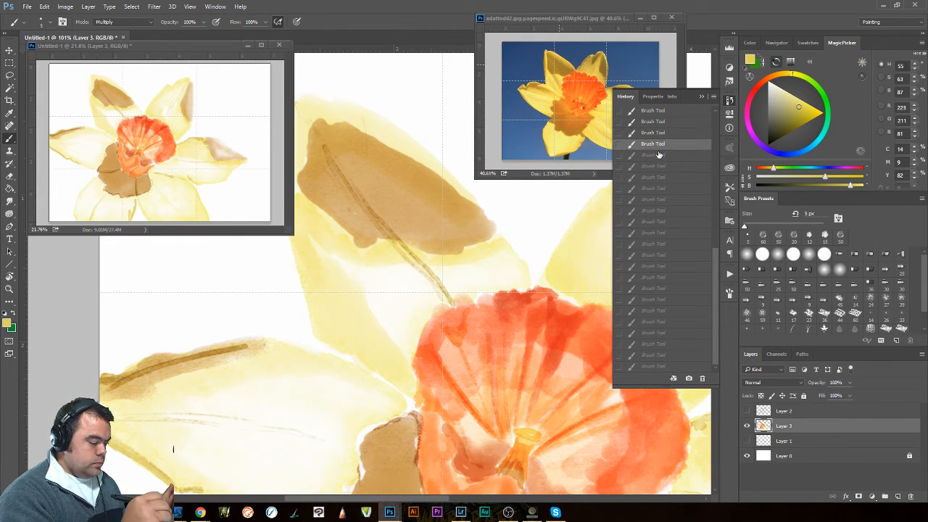
{"action": "left_click", "coordinate": [659, 155]}
{"action": "left_click", "coordinate": [659, 144]}
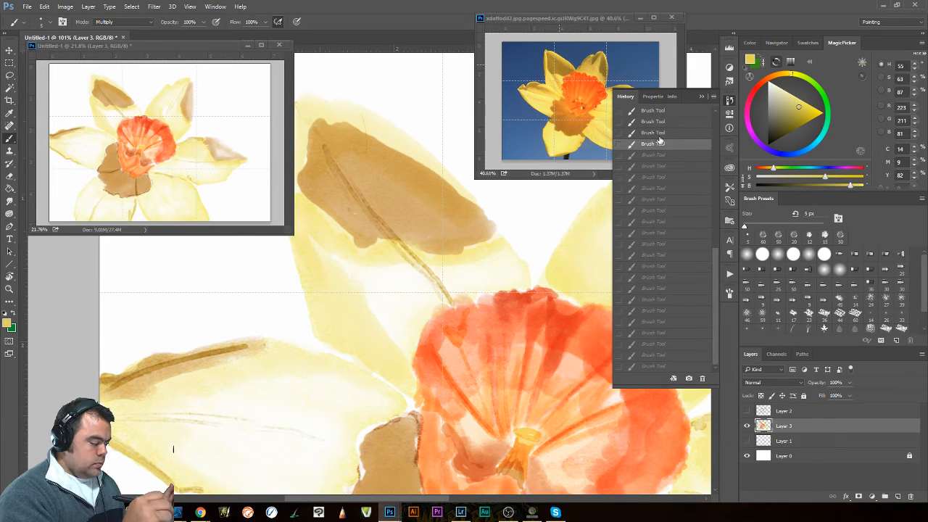
{"action": "left_click", "coordinate": [659, 137]}
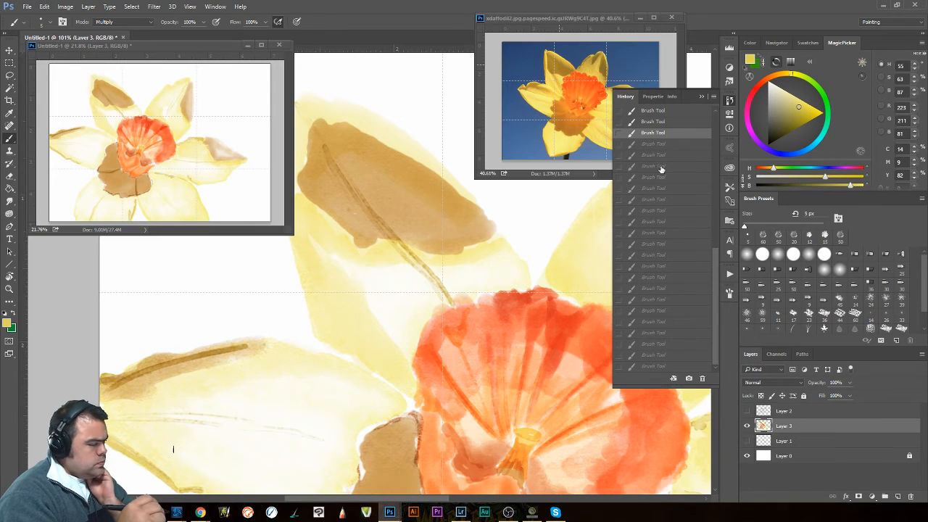
{"action": "left_click", "coordinate": [730, 101]}
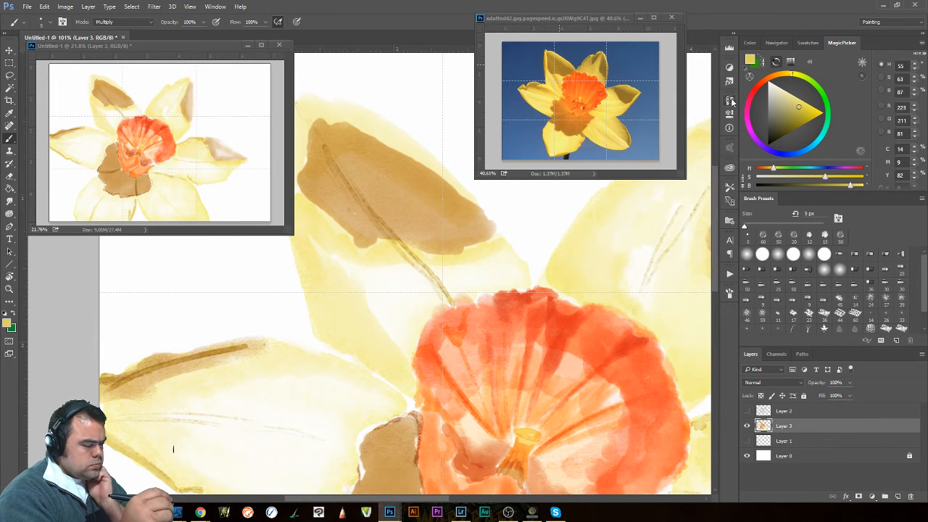
Smudge the upper edge of the upper-left petal's brown shadow into the yellow with the Wet Blender 50 preset.
{"action": "left_click", "coordinate": [730, 187]}
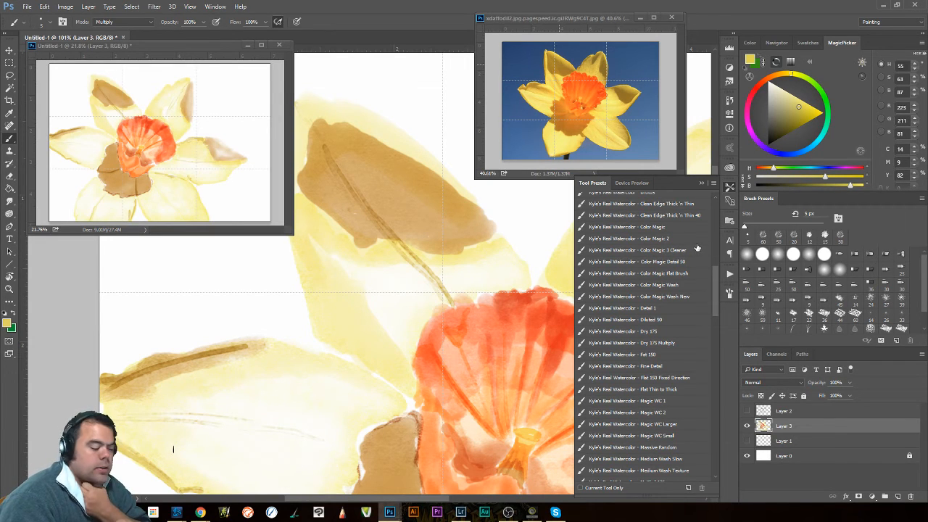
{"action": "left_click_drag", "start_coordinate": [713, 305], "coordinate": [711, 469]}
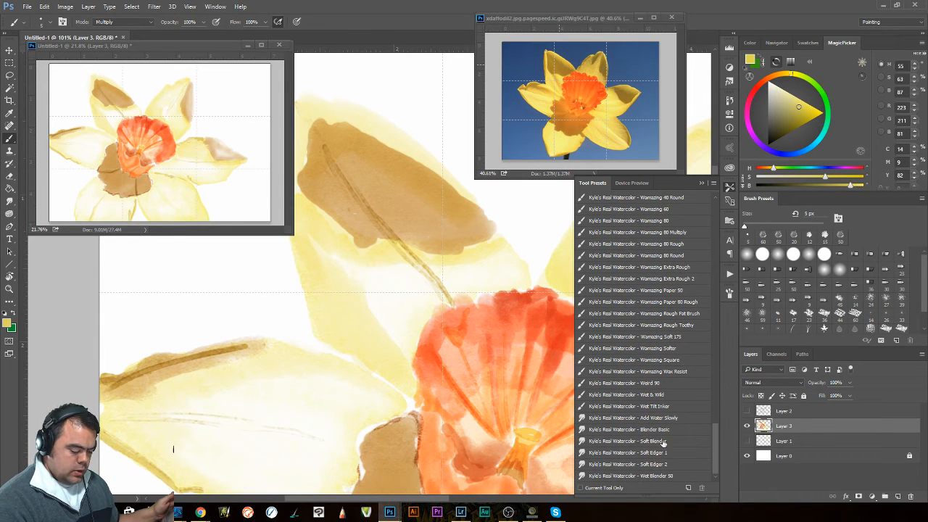
{"action": "left_click", "coordinate": [658, 476]}
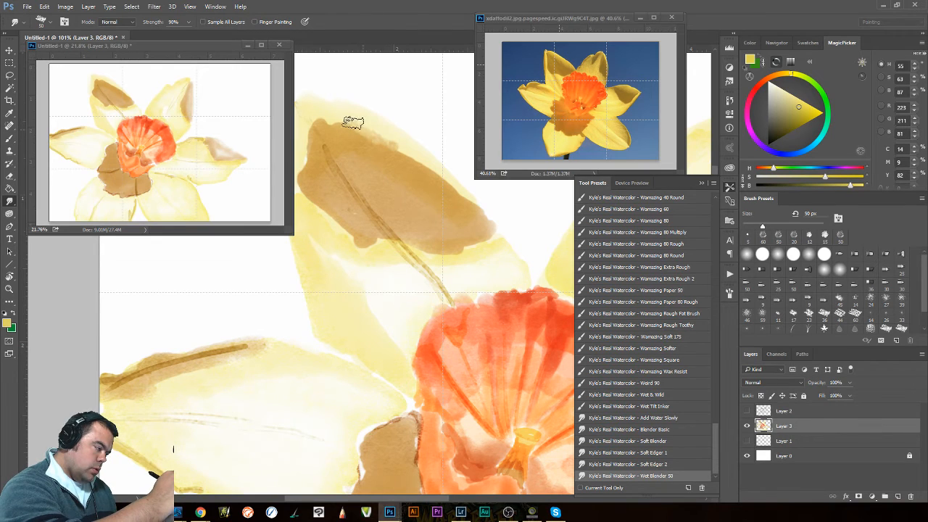
{"action": "mouse_move", "coordinate": [322, 114]}
{"action": "left_mouse_down"}
{"action": "mouse_move", "coordinate": [381, 148]}
{"action": "mouse_move", "coordinate": [340, 124]}
{"action": "mouse_move", "coordinate": [364, 129]}
{"action": "mouse_move", "coordinate": [415, 161]}
{"action": "mouse_move", "coordinate": [387, 137]}
{"action": "mouse_move", "coordinate": [345, 134]}
{"action": "mouse_move", "coordinate": [311, 108]}
{"action": "mouse_move", "coordinate": [365, 125]}
{"action": "mouse_move", "coordinate": [406, 153]}
{"action": "mouse_move", "coordinate": [339, 105]}
{"action": "mouse_move", "coordinate": [379, 135]}
{"action": "mouse_move", "coordinate": [332, 111]}
{"action": "mouse_move", "coordinate": [430, 167]}
{"action": "left_mouse_up"}
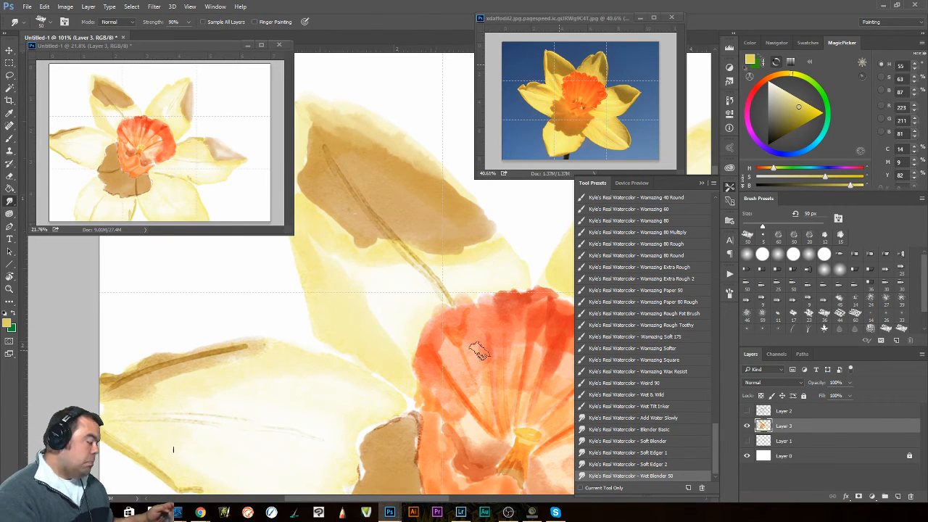
Sample light brown from the upper-right petal's shadow and darken that shadow with the Real Watercolor - 3 brush, reducing it from 80 to 45 px.
{"action": "mouse_move", "coordinate": [466, 347]}
{"action": "left_mouse_down"}
{"action": "mouse_move", "coordinate": [440, 393]}
{"action": "mouse_move", "coordinate": [214, 453]}
{"action": "left_mouse_up"}
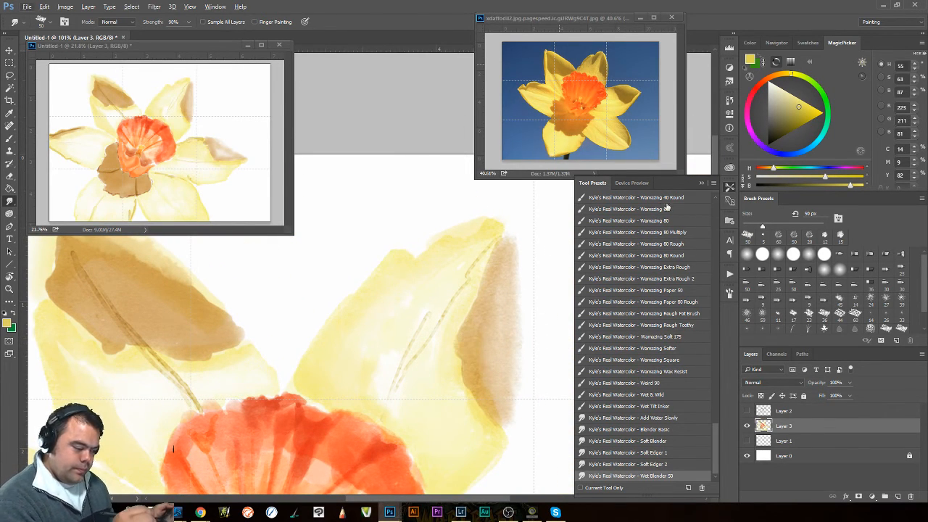
{"action": "left_click_drag", "start_coordinate": [716, 433], "coordinate": [707, 197]}
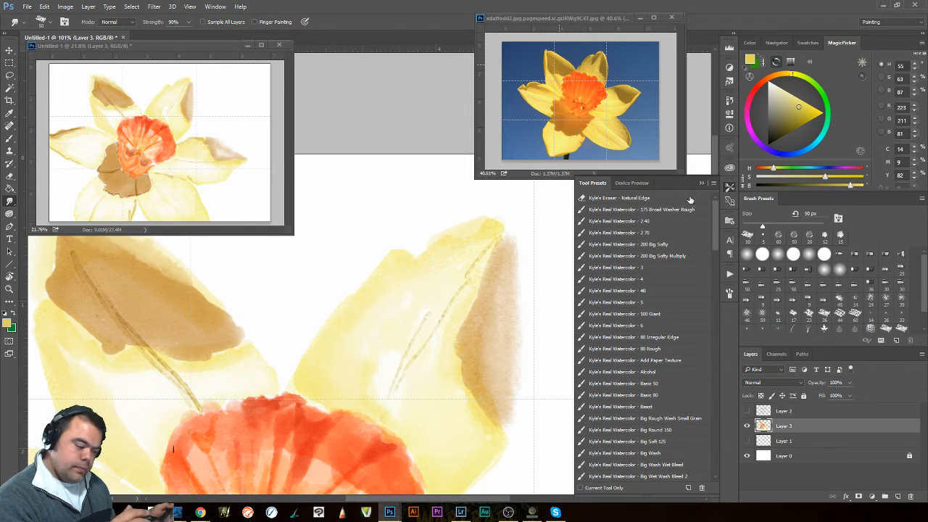
{"action": "left_click", "coordinate": [663, 268]}
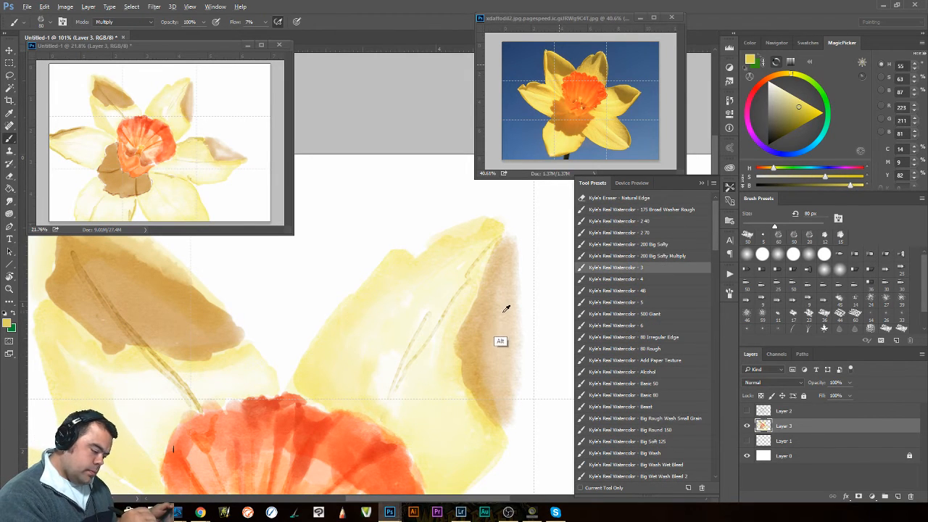
{"action": "left_click", "coordinate": [483, 310]}
{"action": "left_click_drag", "start_coordinate": [508, 245], "coordinate": [510, 318]}
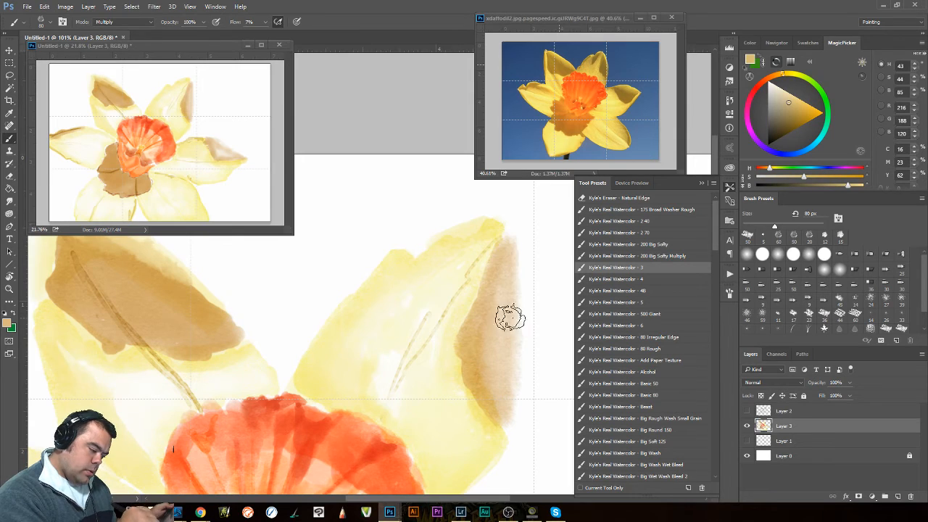
{"action": "left_click_drag", "start_coordinate": [507, 261], "coordinate": [512, 362]}
{"action": "mouse_move", "coordinate": [509, 304]}
{"action": "left_mouse_down"}
{"action": "mouse_move", "coordinate": [509, 423]}
{"action": "mouse_move", "coordinate": [485, 383]}
{"action": "mouse_move", "coordinate": [486, 398]}
{"action": "mouse_move", "coordinate": [499, 401]}
{"action": "mouse_move", "coordinate": [488, 314]}
{"action": "mouse_move", "coordinate": [478, 336]}
{"action": "mouse_move", "coordinate": [481, 319]}
{"action": "mouse_move", "coordinate": [493, 355]}
{"action": "mouse_move", "coordinate": [495, 263]}
{"action": "mouse_move", "coordinate": [489, 304]}
{"action": "mouse_move", "coordinate": [501, 268]}
{"action": "mouse_move", "coordinate": [489, 314]}
{"action": "mouse_move", "coordinate": [501, 257]}
{"action": "mouse_move", "coordinate": [498, 295]}
{"action": "mouse_move", "coordinate": [504, 291]}
{"action": "mouse_move", "coordinate": [503, 248]}
{"action": "mouse_move", "coordinate": [492, 279]}
{"action": "mouse_move", "coordinate": [502, 242]}
{"action": "mouse_move", "coordinate": [459, 349]}
{"action": "mouse_move", "coordinate": [464, 355]}
{"action": "mouse_move", "coordinate": [501, 276]}
{"action": "mouse_move", "coordinate": [466, 366]}
{"action": "mouse_move", "coordinate": [506, 436]}
{"action": "mouse_move", "coordinate": [509, 381]}
{"action": "mouse_move", "coordinate": [505, 422]}
{"action": "mouse_move", "coordinate": [484, 385]}
{"action": "mouse_move", "coordinate": [492, 401]}
{"action": "mouse_move", "coordinate": [503, 289]}
{"action": "mouse_move", "coordinate": [483, 308]}
{"action": "mouse_move", "coordinate": [501, 250]}
{"action": "mouse_move", "coordinate": [511, 348]}
{"action": "mouse_move", "coordinate": [507, 269]}
{"action": "mouse_move", "coordinate": [500, 305]}
{"action": "left_mouse_up"}
{"action": "key", "text": "bracketleft"}
{"action": "key", "text": "bracketleft"}
{"action": "key", "text": "bracketleft"}
{"action": "key", "text": "bracketleft"}
Sample yellow from the upper-right petal and switch to the Real Watercolor - Detail 1 brush.
{"action": "left_click", "coordinate": [302, 378], "text": "alt"}
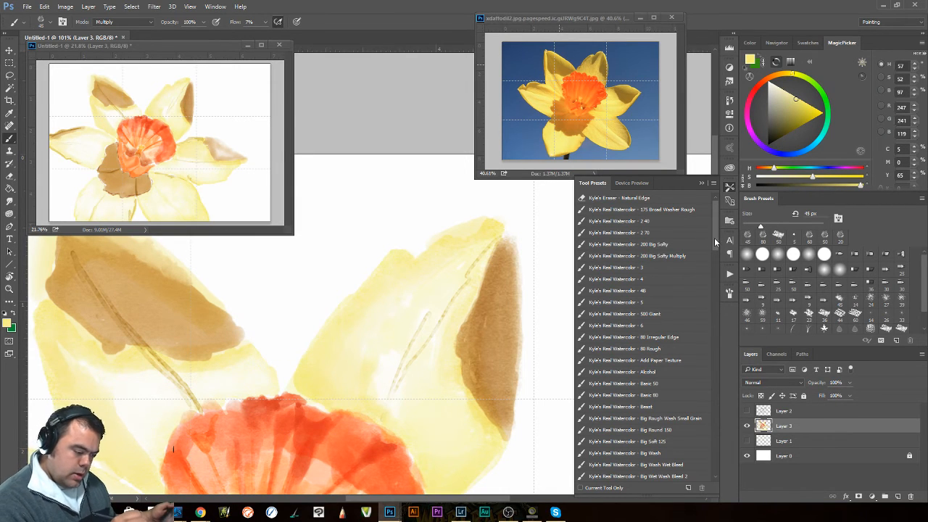
{"action": "left_click_drag", "start_coordinate": [716, 242], "coordinate": [714, 300]}
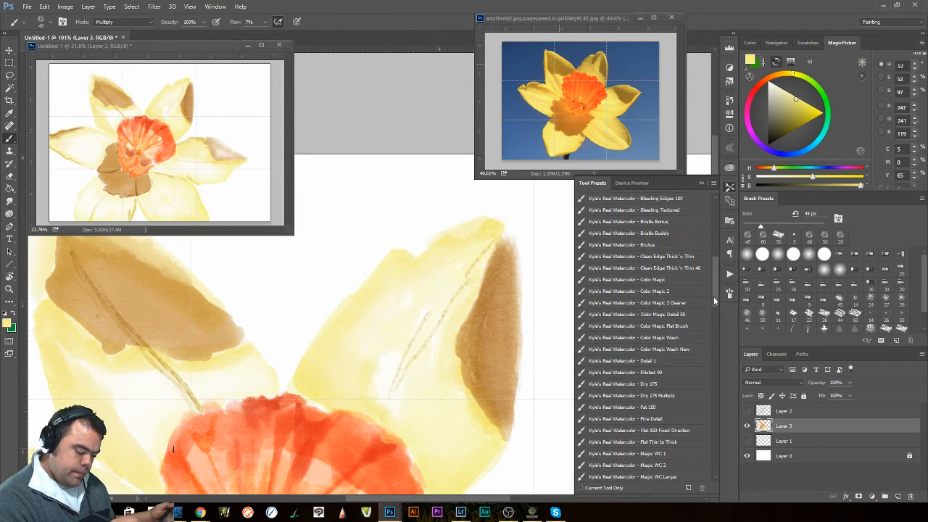
{"action": "left_click", "coordinate": [656, 361]}
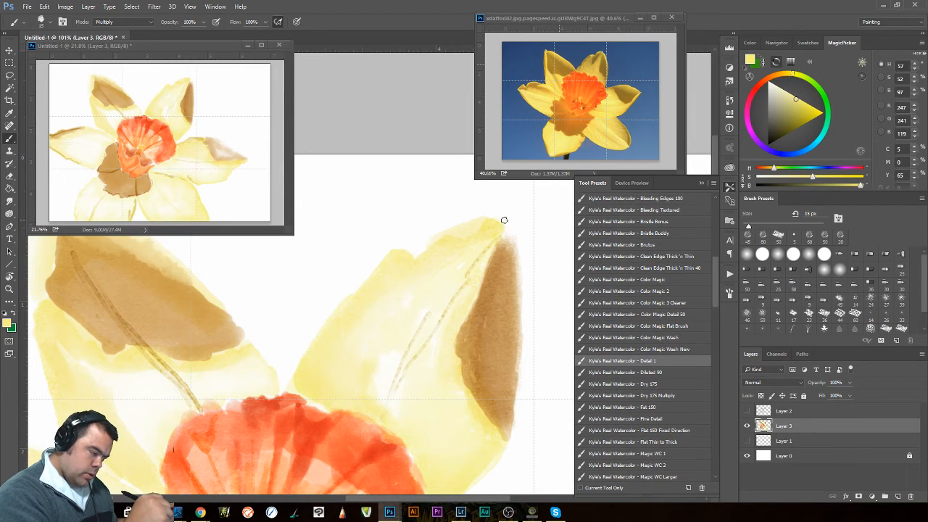
Try to outline the upper-right petal's outer edge in yellow beside the brown shadow.
{"action": "left_click_drag", "start_coordinate": [504, 219], "coordinate": [524, 297]}
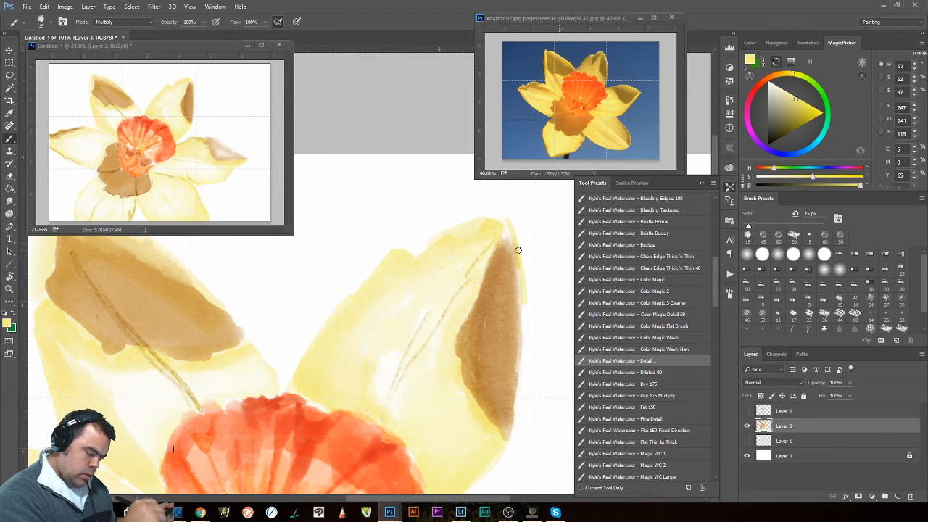
{"action": "left_click_drag", "start_coordinate": [518, 250], "coordinate": [518, 385]}
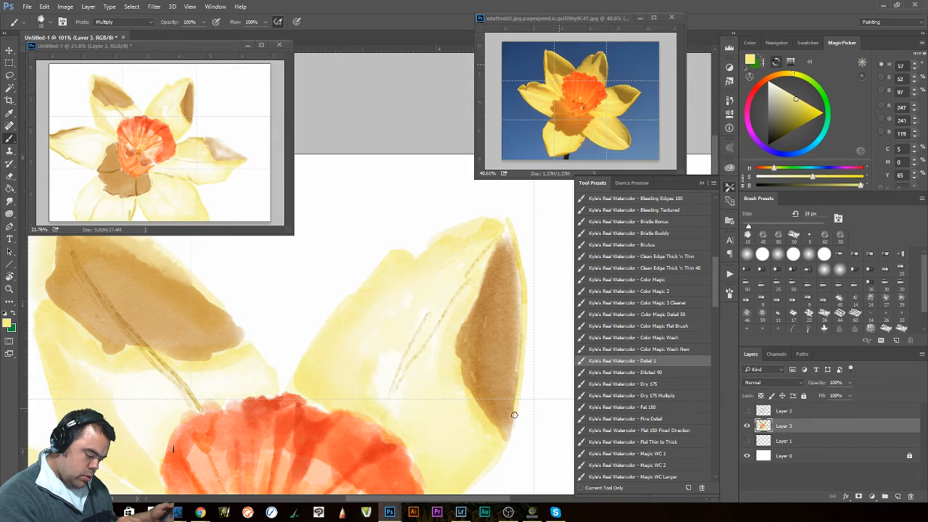
{"action": "key", "text": "ctrl+z"}
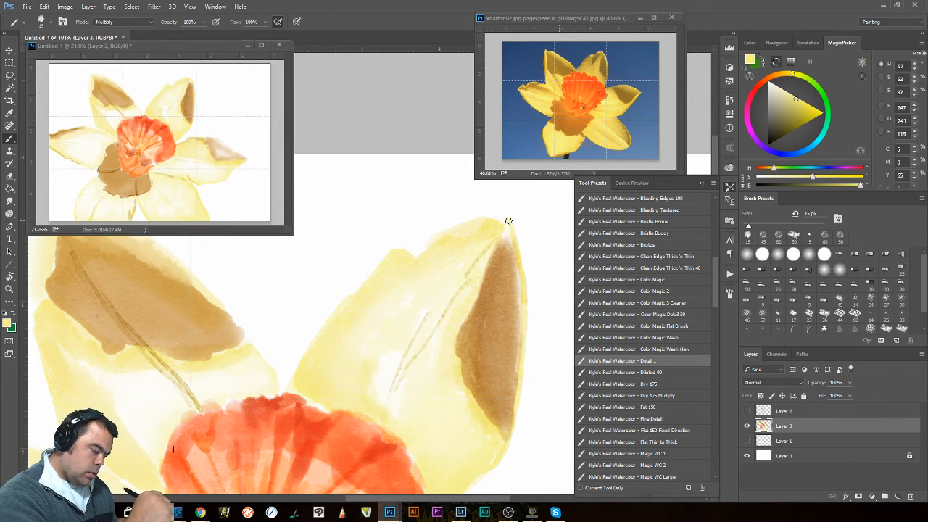
{"action": "key", "text": "ctrl+alt+z"}
{"action": "key", "text": "ctrl+alt+z"}
{"action": "key", "text": "ctrl+alt+z"}
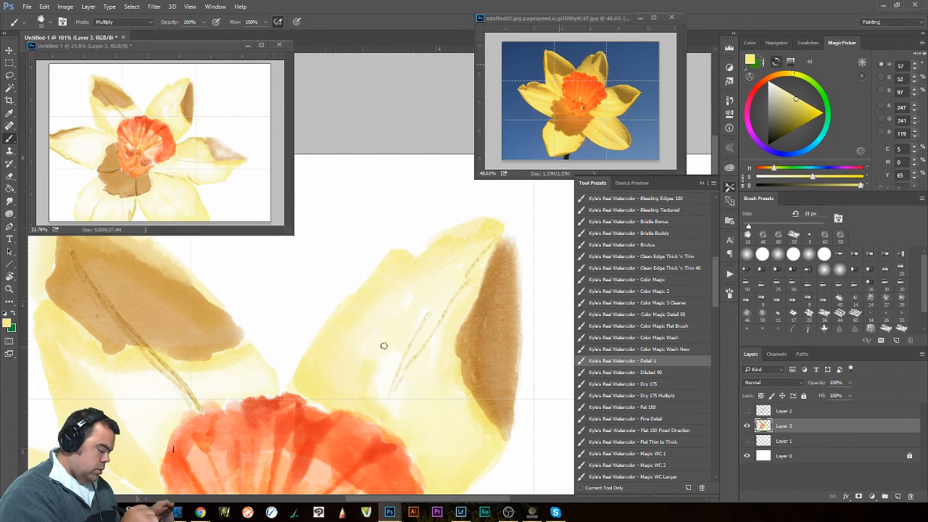
Paint a thin rim along the upper-right petal's outer edge with sampled pale cream, then glaze it with yellow sampled near the petal's tip.
{"action": "left_click", "coordinate": [372, 321], "text": "alt"}
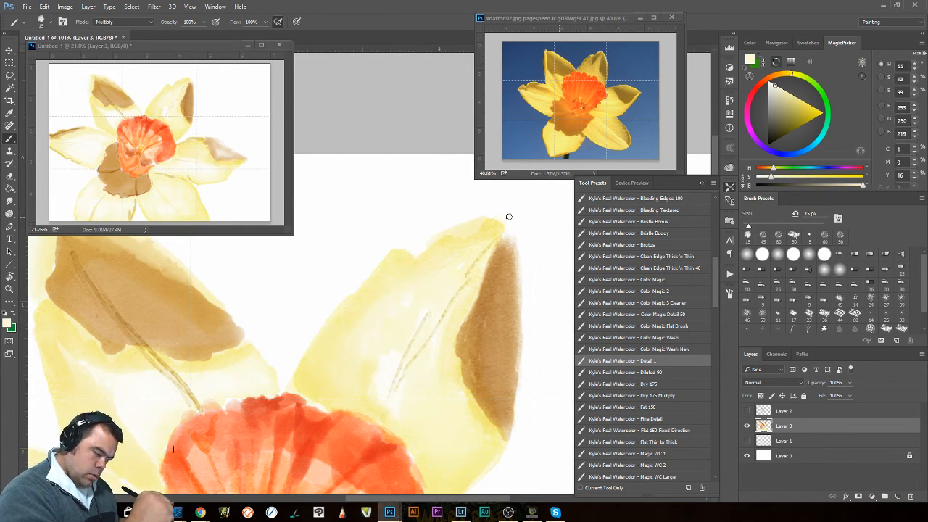
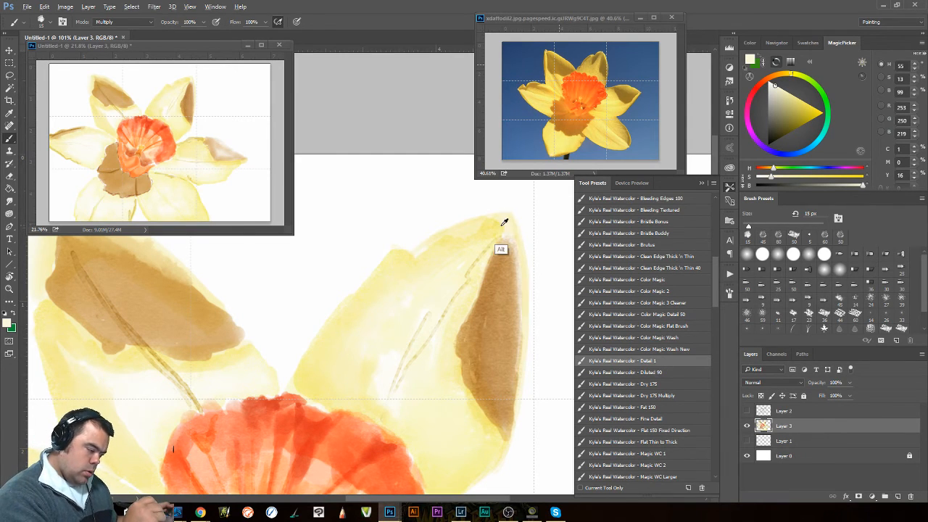
{"action": "left_click", "coordinate": [505, 225], "text": "alt"}
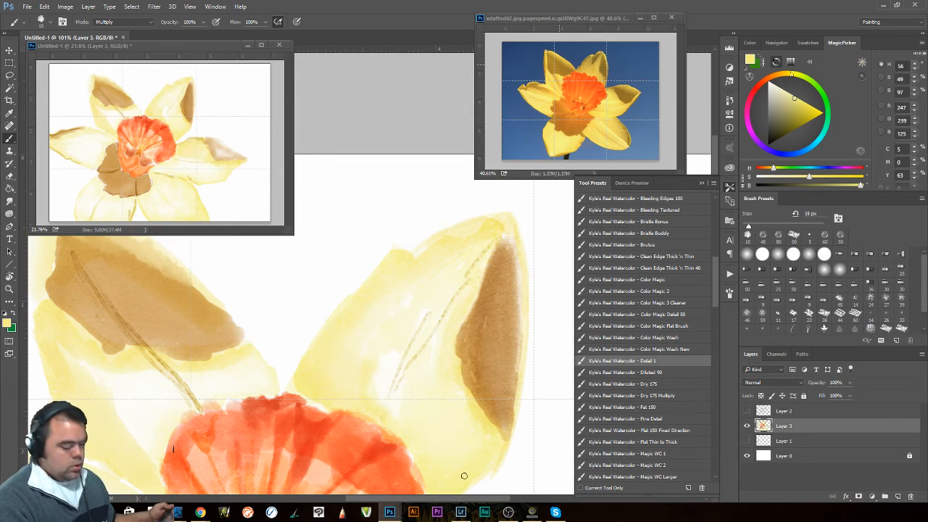
Sample brown from the upper-right petal's shadow and paint a fine line between the shadow's outer edge and the yellow rim.
{"action": "left_click", "coordinate": [494, 284], "text": "alt"}
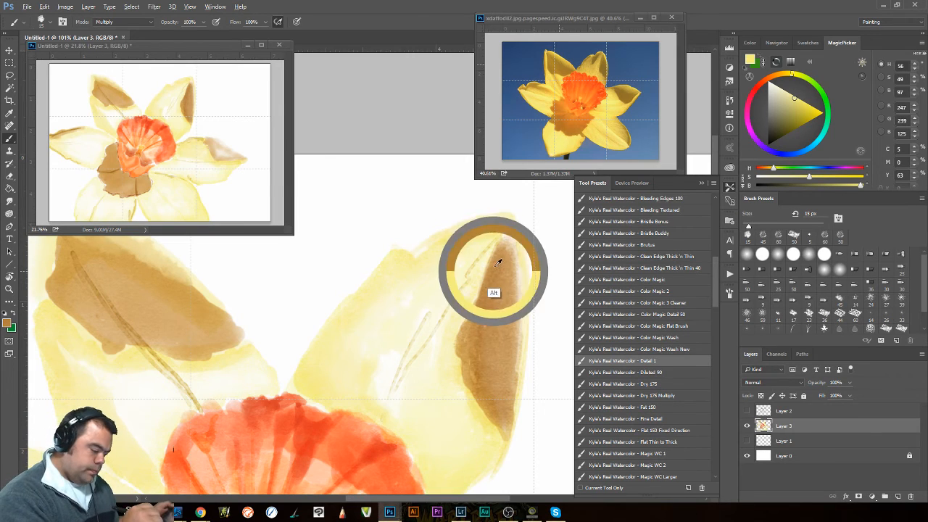
{"action": "mouse_move", "coordinate": [512, 243]}
{"action": "left_mouse_down"}
{"action": "mouse_move", "coordinate": [521, 306]}
{"action": "mouse_move", "coordinate": [506, 432]}
{"action": "left_mouse_up"}
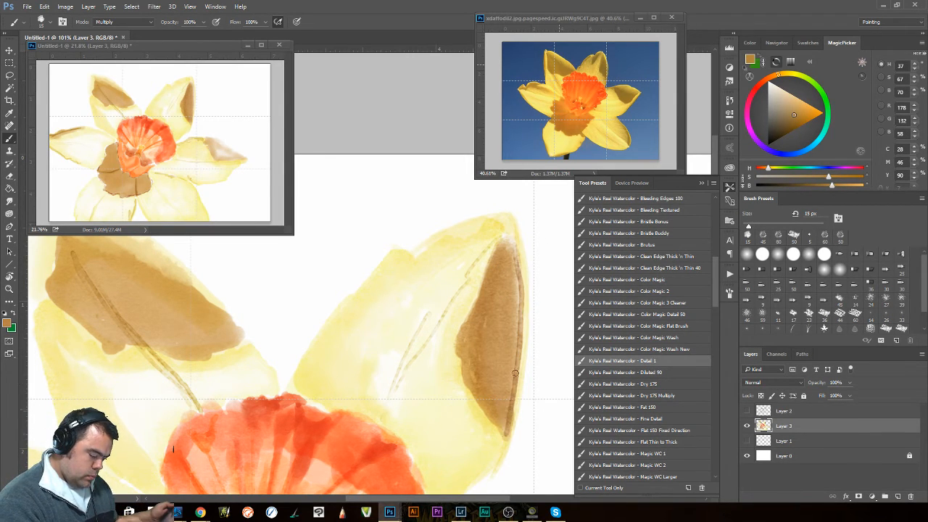
{"action": "key", "text": "ctrl+z"}
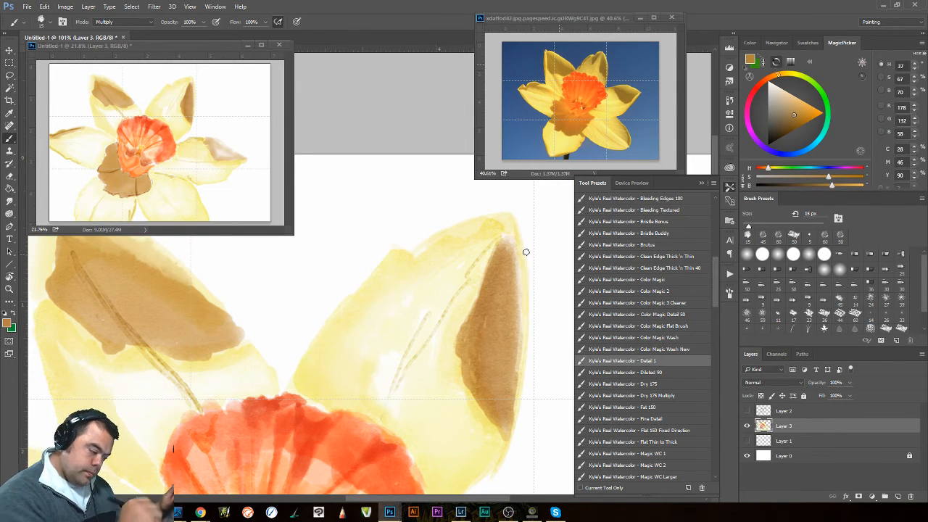
{"action": "mouse_move", "coordinate": [512, 230]}
{"action": "left_mouse_down"}
{"action": "mouse_move", "coordinate": [523, 320]}
{"action": "mouse_move", "coordinate": [505, 443]}
{"action": "left_mouse_up"}
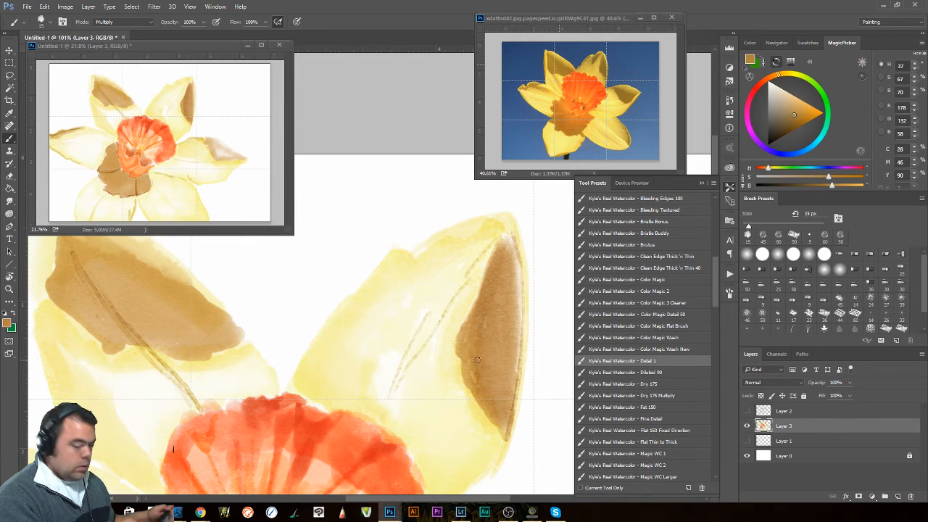
Sample light brown from the right petal's shadow and darken that shadow evenly with the Real Watercolor - 3 brush at 80 px.
{"action": "left_click_drag", "start_coordinate": [496, 429], "coordinate": [398, 141]}
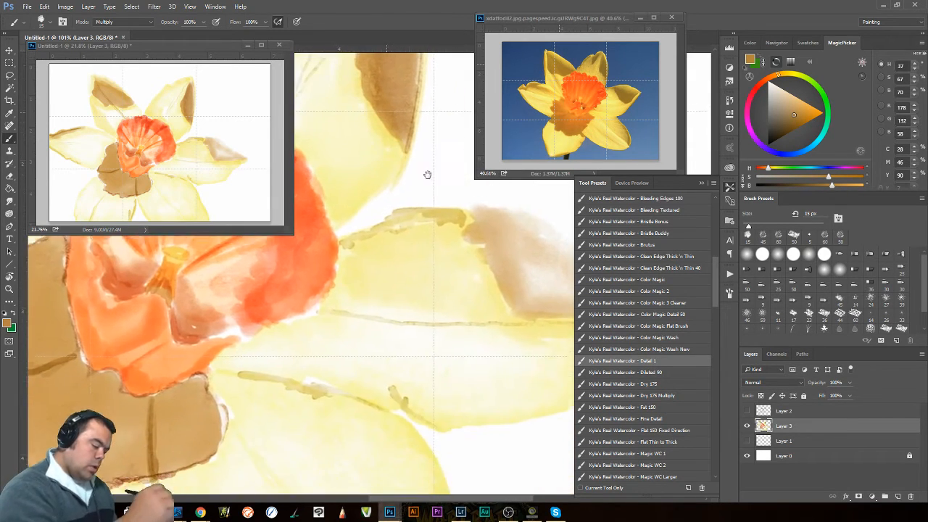
{"action": "left_click_drag", "start_coordinate": [511, 365], "coordinate": [394, 400]}
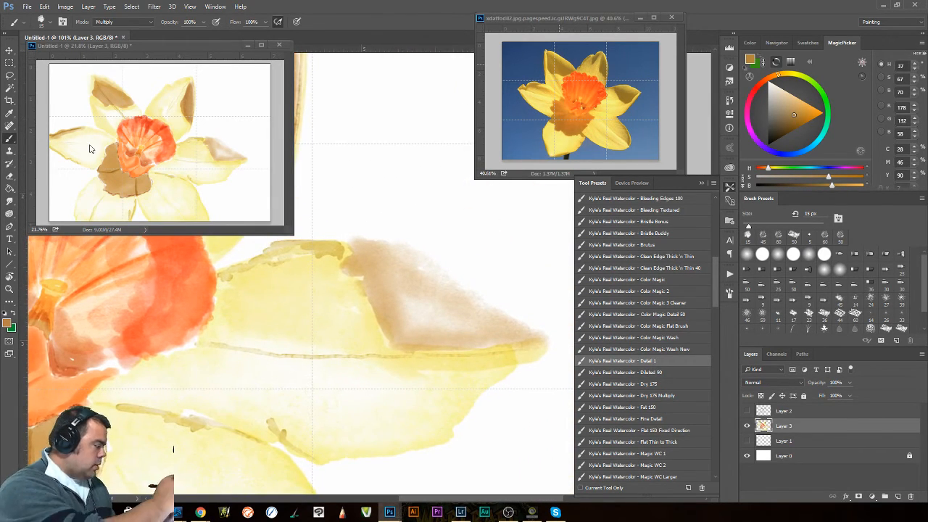
{"action": "left_click", "coordinate": [400, 303], "text": "alt"}
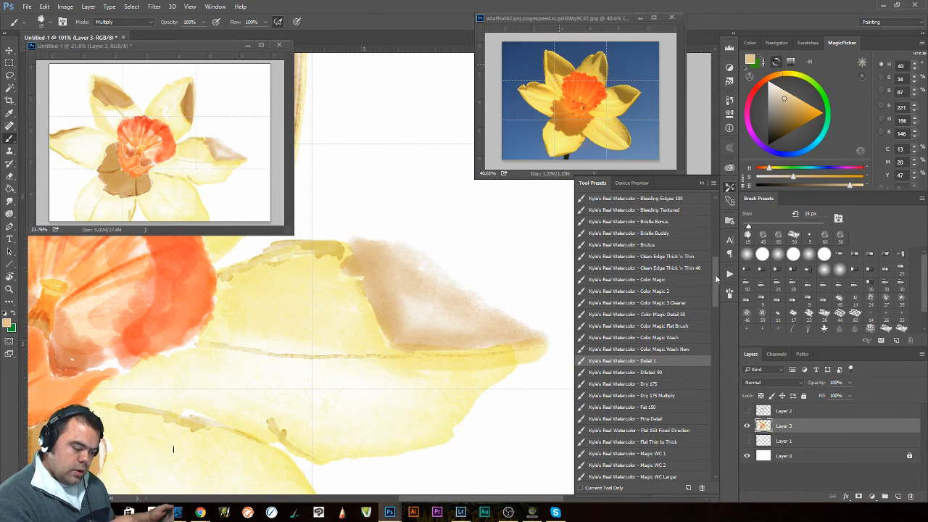
{"action": "left_click_drag", "start_coordinate": [716, 278], "coordinate": [710, 206]}
{"action": "left_click", "coordinate": [654, 268]}
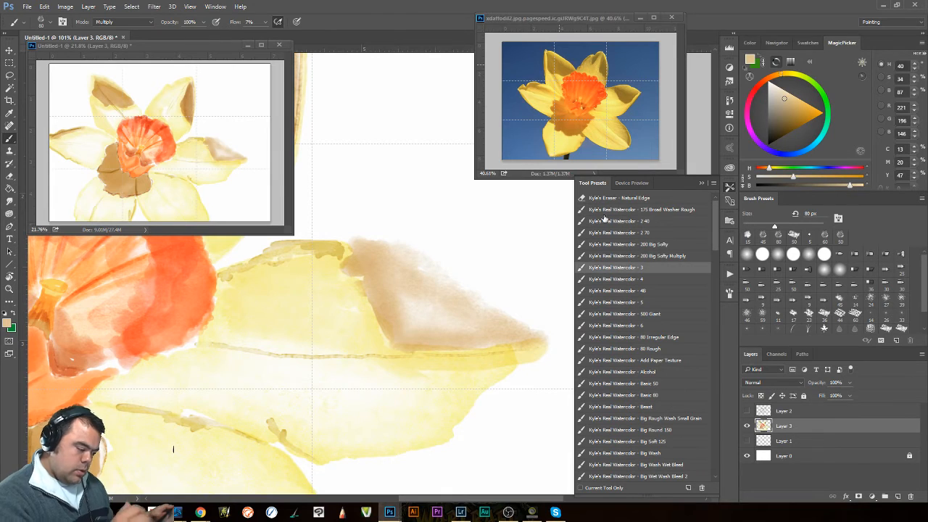
{"action": "mouse_move", "coordinate": [384, 302]}
{"action": "left_mouse_down"}
{"action": "mouse_move", "coordinate": [365, 276]}
{"action": "mouse_move", "coordinate": [376, 297]}
{"action": "mouse_move", "coordinate": [357, 269]}
{"action": "mouse_move", "coordinate": [364, 246]}
{"action": "mouse_move", "coordinate": [522, 336]}
{"action": "mouse_move", "coordinate": [419, 274]}
{"action": "mouse_move", "coordinate": [440, 307]}
{"action": "mouse_move", "coordinate": [404, 291]}
{"action": "mouse_move", "coordinate": [412, 332]}
{"action": "mouse_move", "coordinate": [397, 327]}
{"action": "mouse_move", "coordinate": [397, 339]}
{"action": "mouse_move", "coordinate": [441, 338]}
{"action": "mouse_move", "coordinate": [429, 335]}
{"action": "mouse_move", "coordinate": [422, 312]}
{"action": "mouse_move", "coordinate": [427, 330]}
{"action": "mouse_move", "coordinate": [440, 328]}
{"action": "mouse_move", "coordinate": [440, 312]}
{"action": "mouse_move", "coordinate": [456, 313]}
{"action": "mouse_move", "coordinate": [499, 339]}
{"action": "mouse_move", "coordinate": [527, 336]}
{"action": "mouse_move", "coordinate": [382, 250]}
{"action": "mouse_move", "coordinate": [543, 337]}
{"action": "mouse_move", "coordinate": [514, 321]}
{"action": "left_mouse_up"}
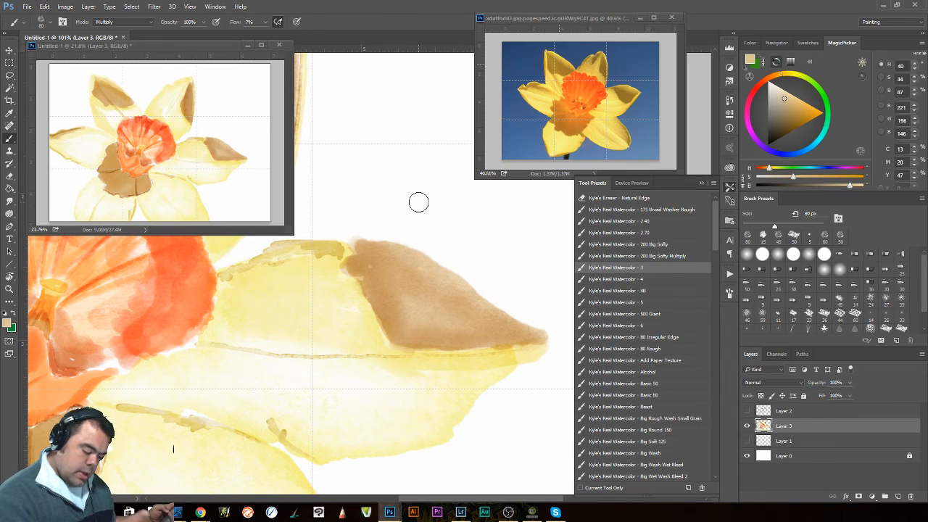
Try to soften the upper edge of the right petal's brown shadow with the Add Water Slowly preset at 50 px.
{"action": "mouse_move", "coordinate": [714, 230]}
{"action": "left_mouse_down"}
{"action": "mouse_move", "coordinate": [716, 455]}
{"action": "mouse_move", "coordinate": [666, 455]}
{"action": "left_mouse_up"}
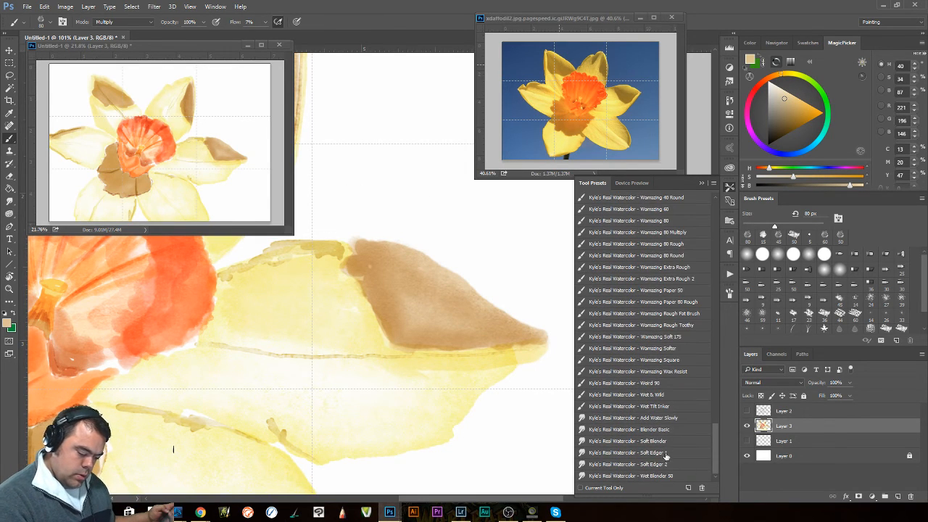
{"action": "left_click", "coordinate": [656, 420]}
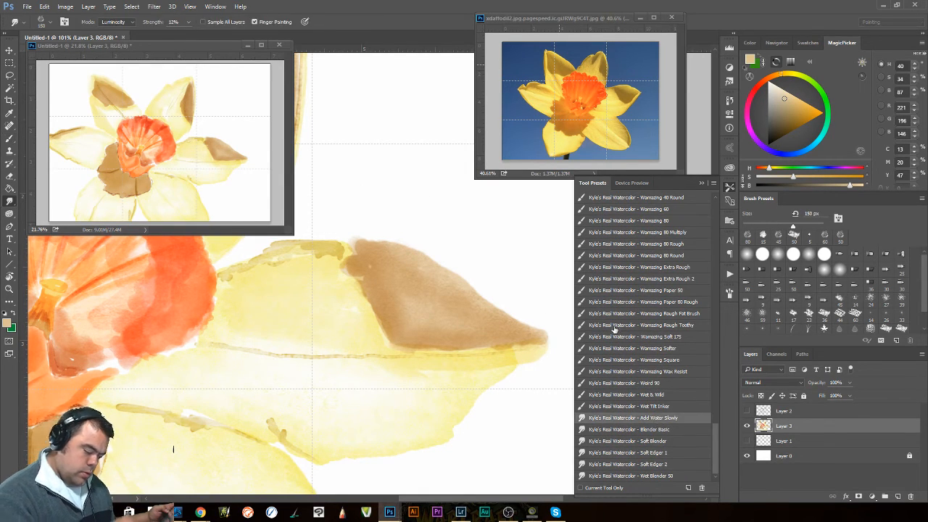
{"action": "mouse_move", "coordinate": [386, 236]}
{"action": "left_mouse_down"}
{"action": "mouse_move", "coordinate": [424, 253]}
{"action": "mouse_move", "coordinate": [389, 213]}
{"action": "mouse_move", "coordinate": [443, 242]}
{"action": "mouse_move", "coordinate": [389, 221]}
{"action": "mouse_move", "coordinate": [374, 238]}
{"action": "left_mouse_up"}
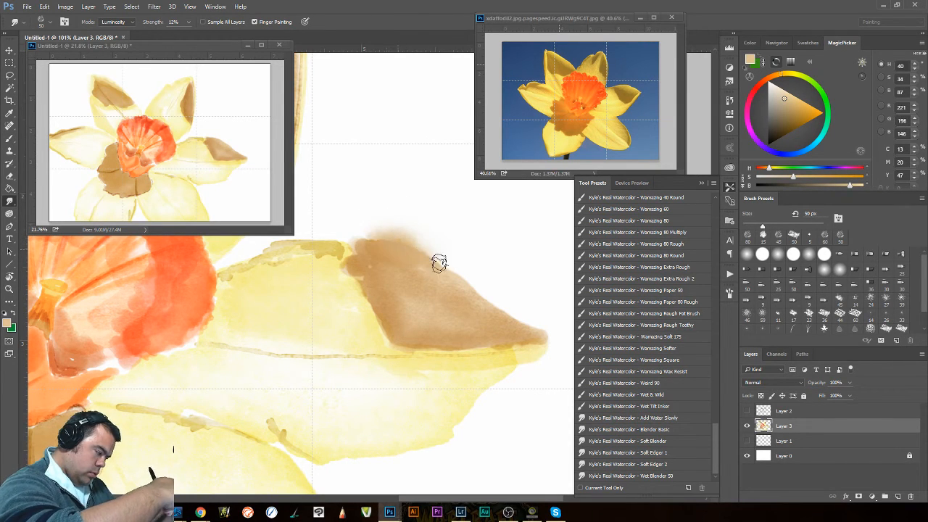
{"action": "key", "text": "ctrl+z"}
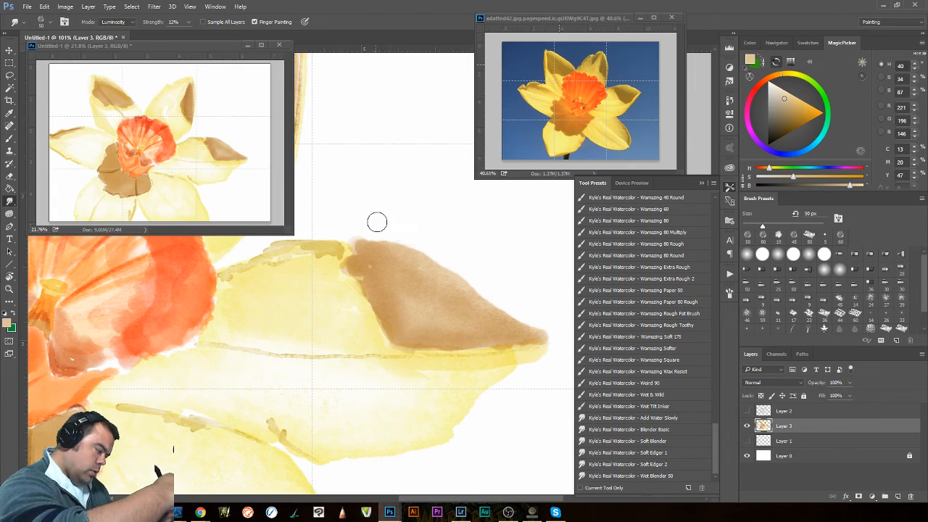
{"action": "left_click_drag", "start_coordinate": [364, 232], "coordinate": [417, 251]}
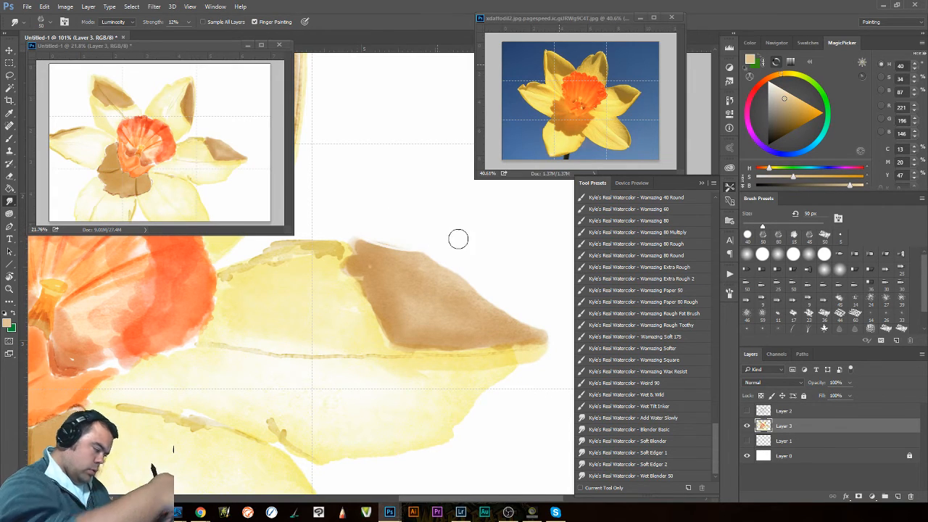
{"action": "key", "text": "ctrl+z"}
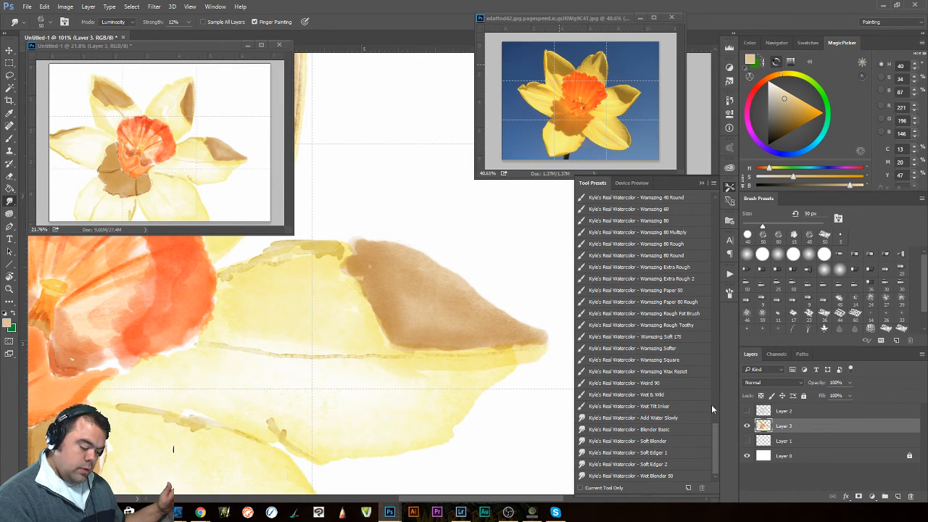
Try to lift color from the upper edge of the right petal's shadow with the Real Watercolor - 3 brush in Clear mode.
{"action": "left_click_drag", "start_coordinate": [713, 430], "coordinate": [714, 202]}
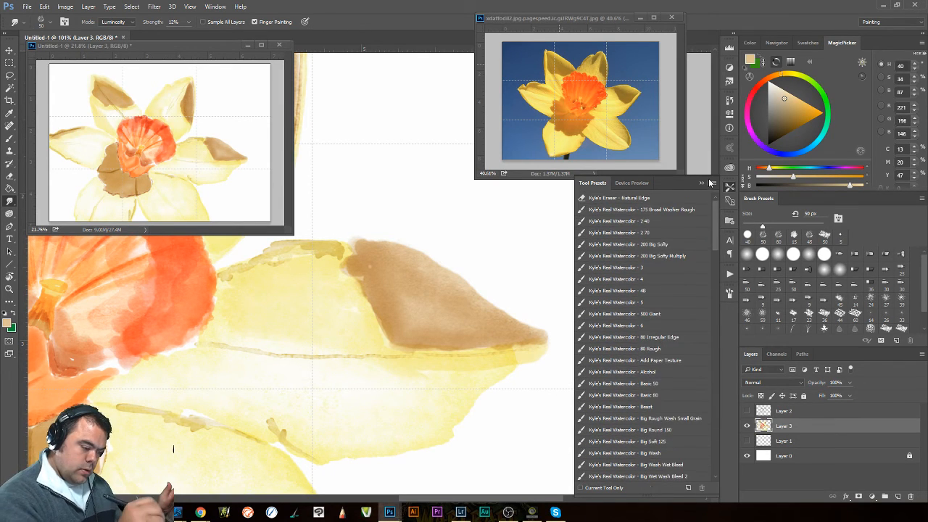
{"action": "left_click", "coordinate": [650, 270]}
{"action": "left_click", "coordinate": [129, 23]}
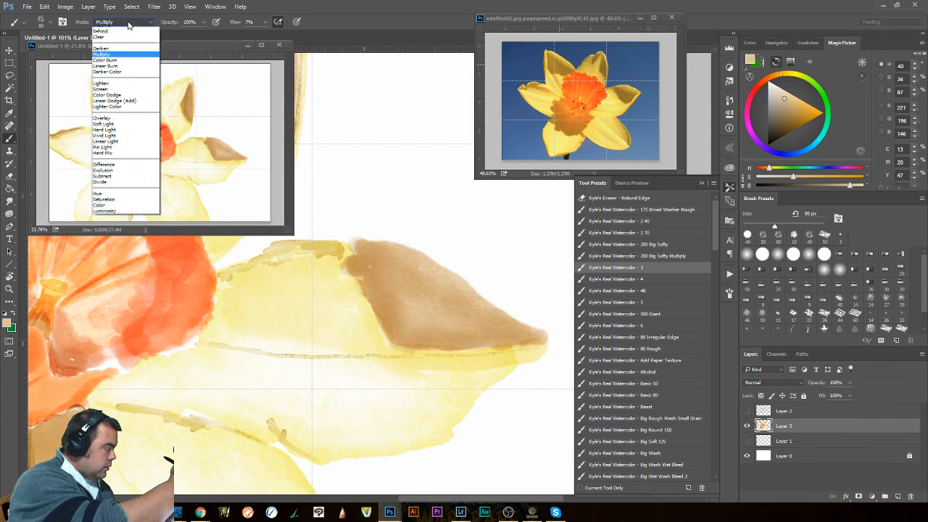
{"action": "left_click", "coordinate": [127, 48]}
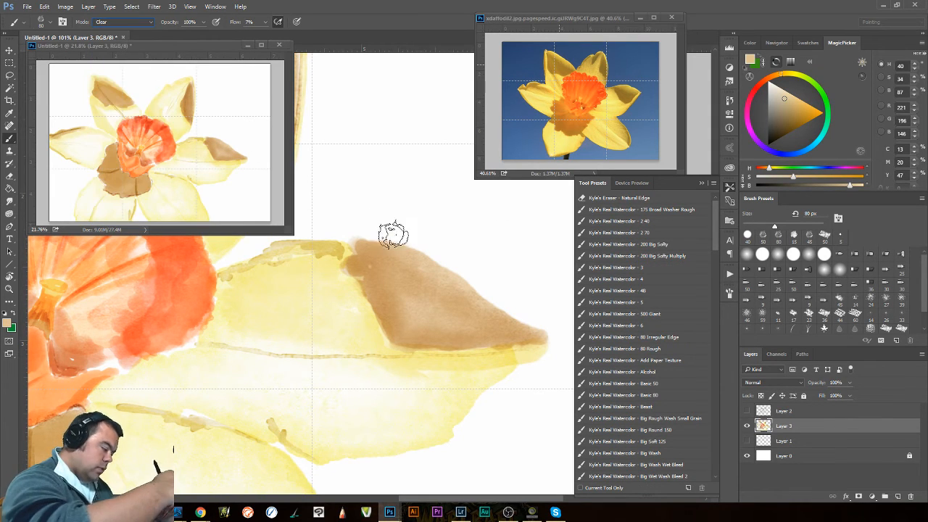
{"action": "mouse_move", "coordinate": [401, 245]}
{"action": "left_mouse_down"}
{"action": "mouse_move", "coordinate": [379, 236]}
{"action": "mouse_move", "coordinate": [363, 254]}
{"action": "mouse_move", "coordinate": [416, 256]}
{"action": "mouse_move", "coordinate": [372, 242]}
{"action": "mouse_move", "coordinate": [389, 242]}
{"action": "mouse_move", "coordinate": [374, 233]}
{"action": "left_mouse_up"}
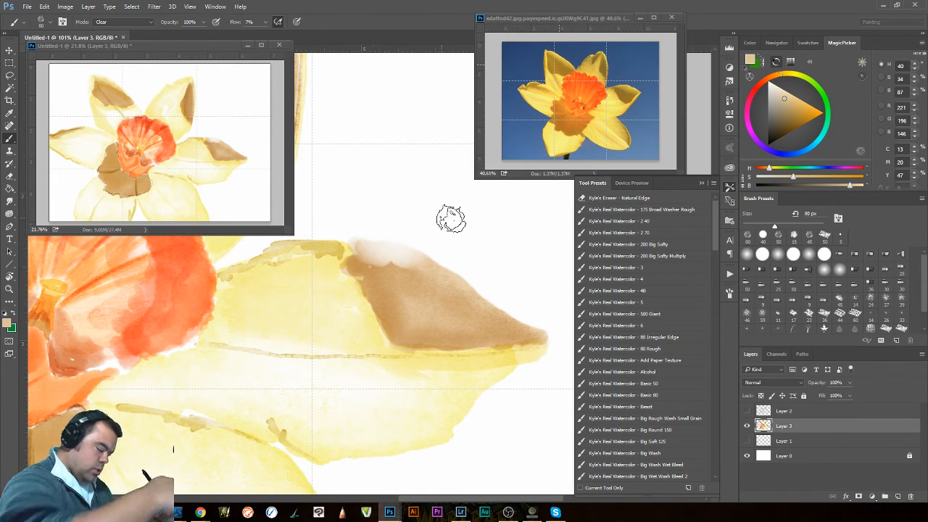
{"action": "key", "text": "ctrl+z"}
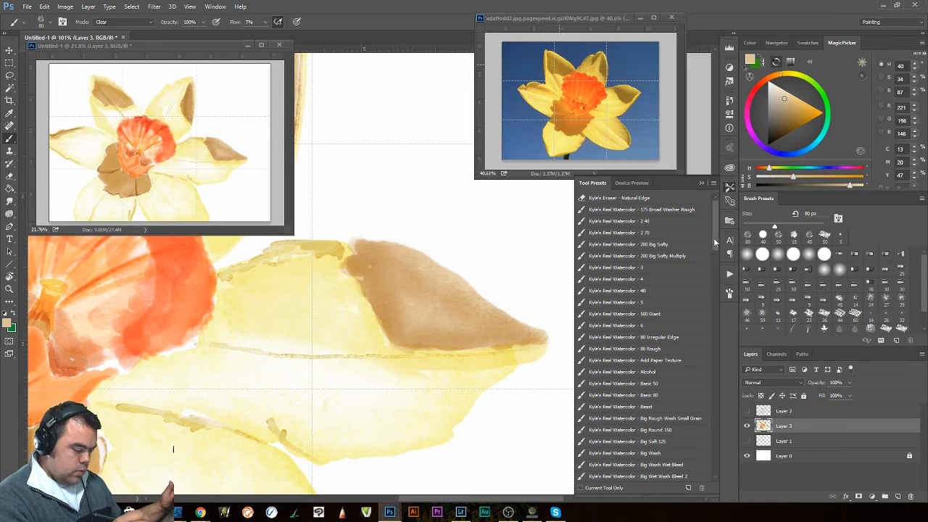
Try to erase the upper edge of the right petal's shadow with the Wamazing 80 Multiply brush set to Clear mode.
{"action": "mouse_move", "coordinate": [715, 242]}
{"action": "left_mouse_down"}
{"action": "mouse_move", "coordinate": [722, 468]}
{"action": "mouse_move", "coordinate": [718, 437]}
{"action": "left_mouse_up"}
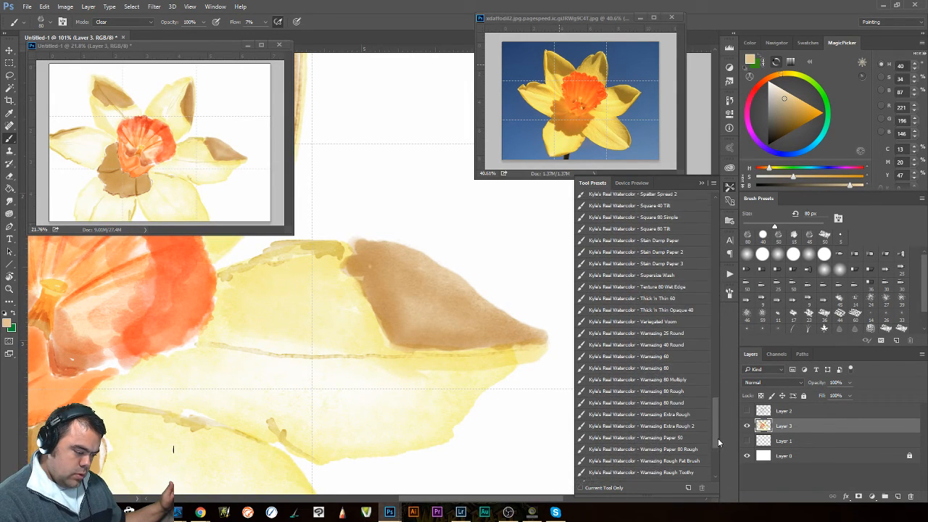
{"action": "left_click", "coordinate": [673, 397]}
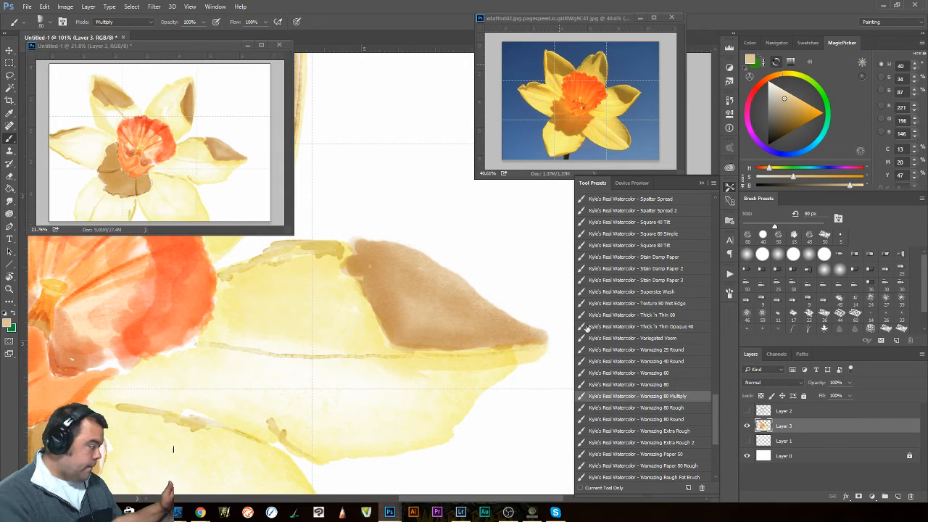
{"action": "left_click", "coordinate": [138, 22]}
{"action": "left_click", "coordinate": [130, 49]}
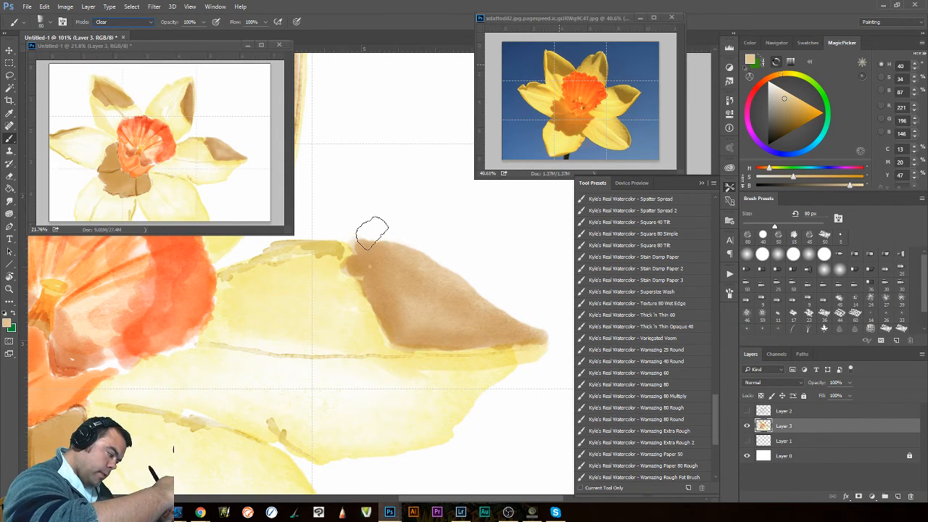
{"action": "mouse_move", "coordinate": [372, 233]}
{"action": "left_mouse_down"}
{"action": "mouse_move", "coordinate": [365, 242]}
{"action": "mouse_move", "coordinate": [377, 242]}
{"action": "left_mouse_up"}
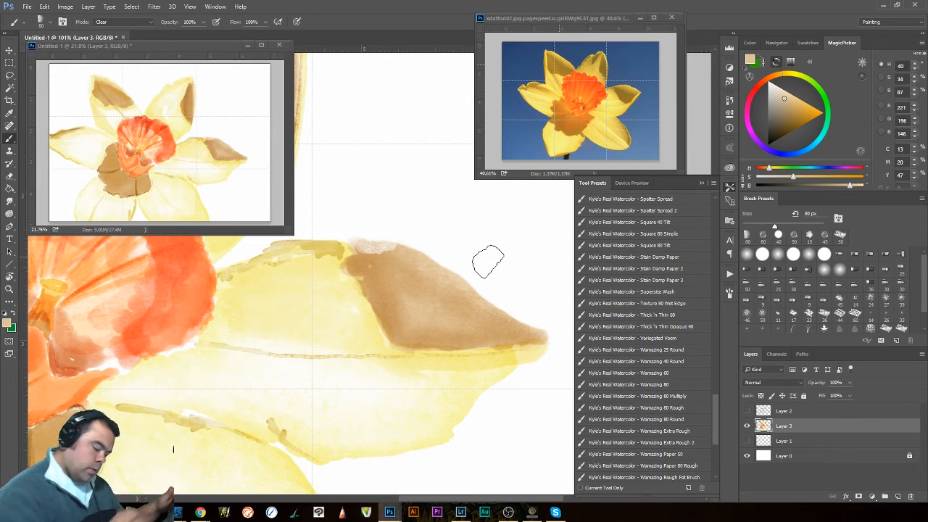
{"action": "key", "text": "ctrl+z"}
{"action": "left_click_drag", "start_coordinate": [714, 427], "coordinate": [703, 180]}
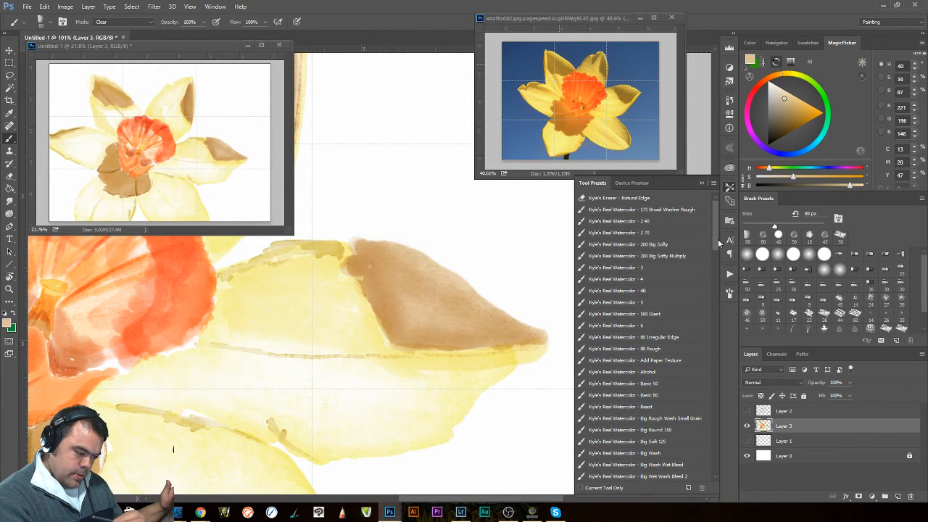
Erase the upper edge of the right petal's brown shadow using the Natural Edge Painter 1 preset in Clear mode at 70 px.
{"action": "left_click_drag", "start_coordinate": [718, 239], "coordinate": [713, 340]}
{"action": "left_click", "coordinate": [679, 301]}
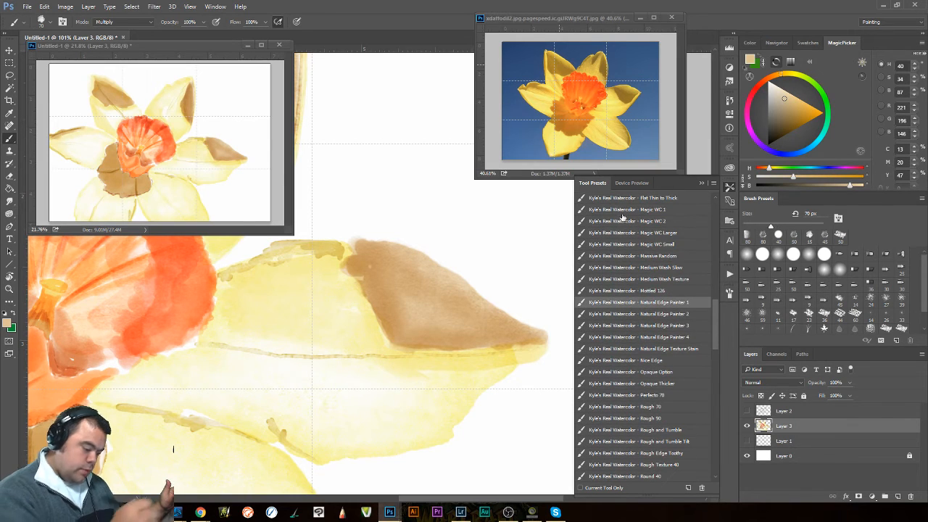
{"action": "left_click", "coordinate": [114, 25]}
{"action": "left_click", "coordinate": [121, 47]}
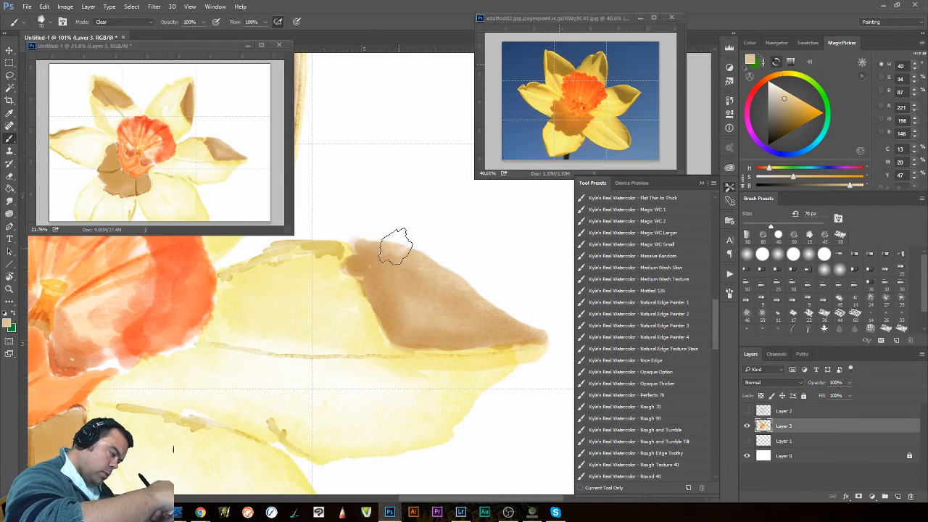
{"action": "mouse_move", "coordinate": [376, 235]}
{"action": "left_mouse_down"}
{"action": "mouse_move", "coordinate": [397, 230]}
{"action": "mouse_move", "coordinate": [401, 253]}
{"action": "mouse_move", "coordinate": [383, 244]}
{"action": "mouse_move", "coordinate": [444, 275]}
{"action": "mouse_move", "coordinate": [448, 256]}
{"action": "mouse_move", "coordinate": [515, 312]}
{"action": "mouse_move", "coordinate": [536, 316]}
{"action": "mouse_move", "coordinate": [497, 261]}
{"action": "left_mouse_up"}
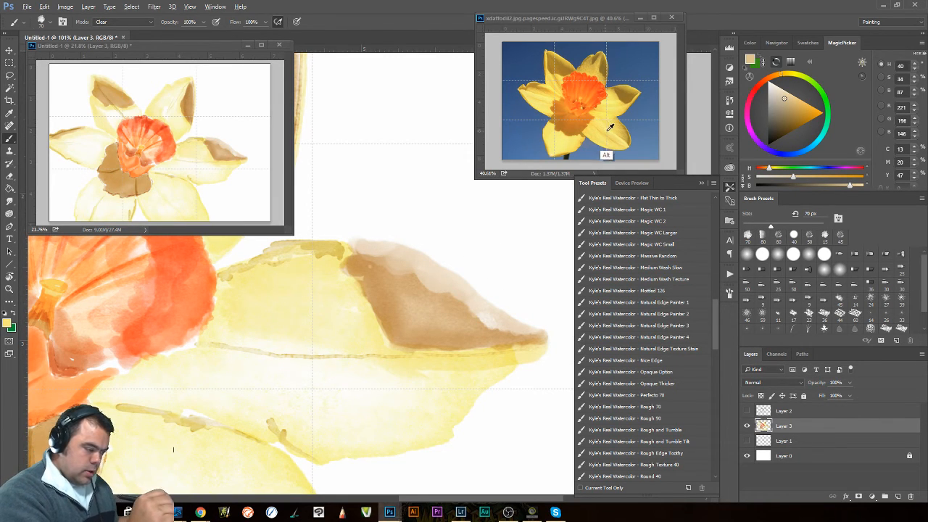
Paint a light yellow rim sampled from the reference above the right petal's shadow with Real Watercolor - 3, and blend the shadow's edge with Blender Basic.
{"action": "left_click", "coordinate": [605, 154], "text": "alt"}
{"action": "left_click_drag", "start_coordinate": [718, 328], "coordinate": [712, 210]}
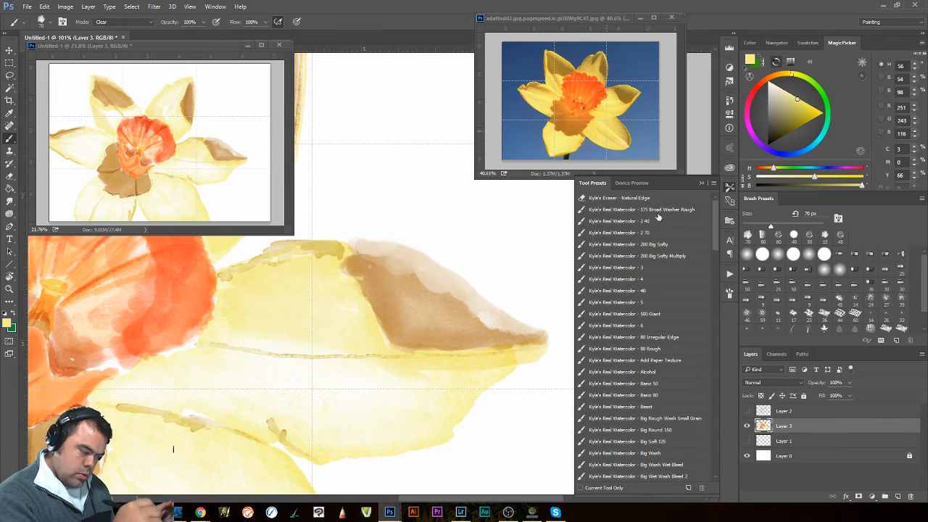
{"action": "left_click", "coordinate": [653, 268]}
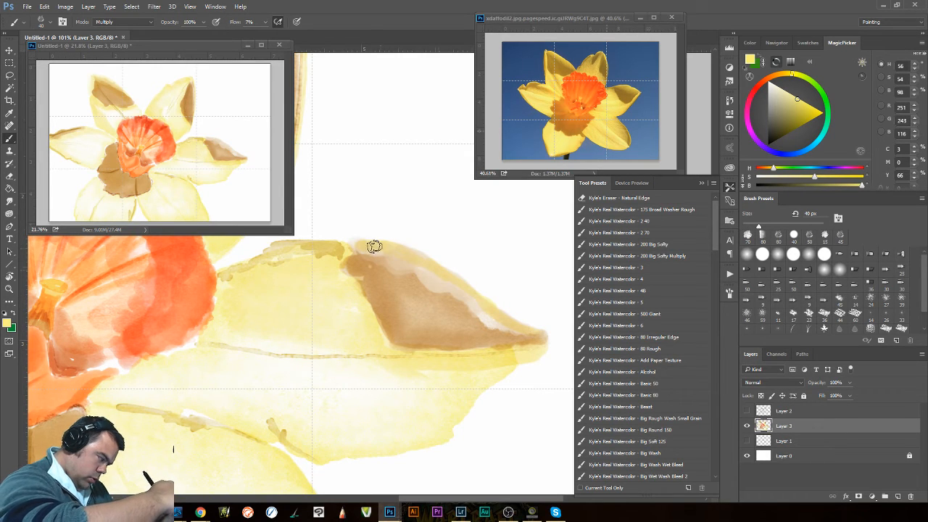
{"action": "key", "text": "bracketleft"}
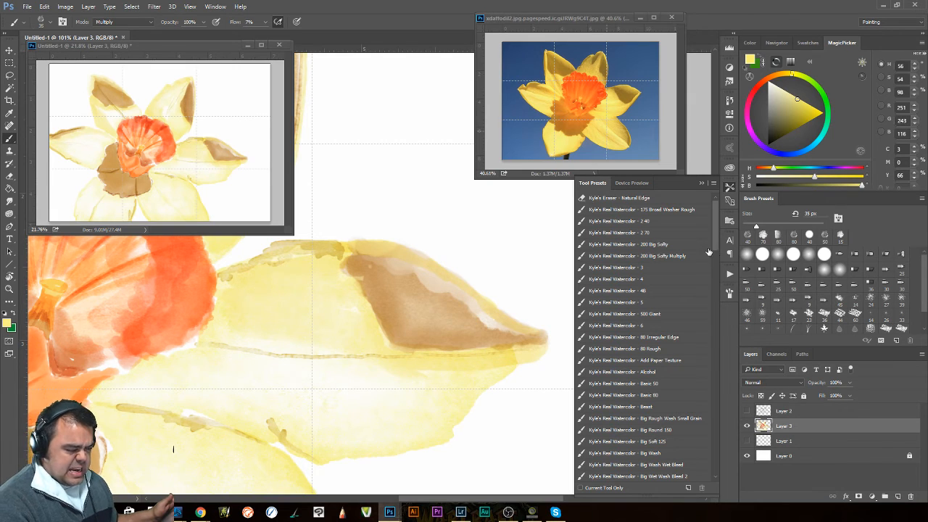
{"action": "mouse_move", "coordinate": [711, 247]}
{"action": "left_mouse_down"}
{"action": "mouse_move", "coordinate": [718, 465]}
{"action": "mouse_move", "coordinate": [716, 454]}
{"action": "mouse_move", "coordinate": [710, 463]}
{"action": "left_mouse_up"}
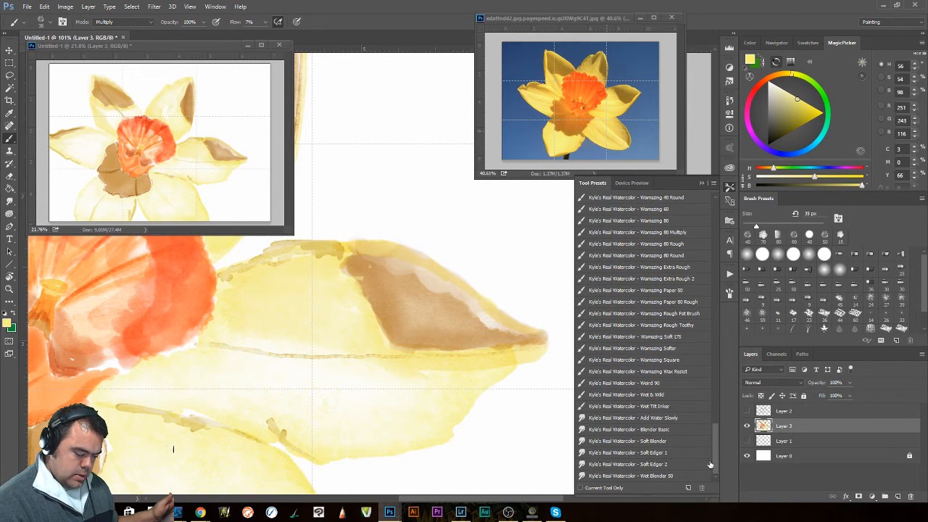
{"action": "left_click", "coordinate": [665, 430]}
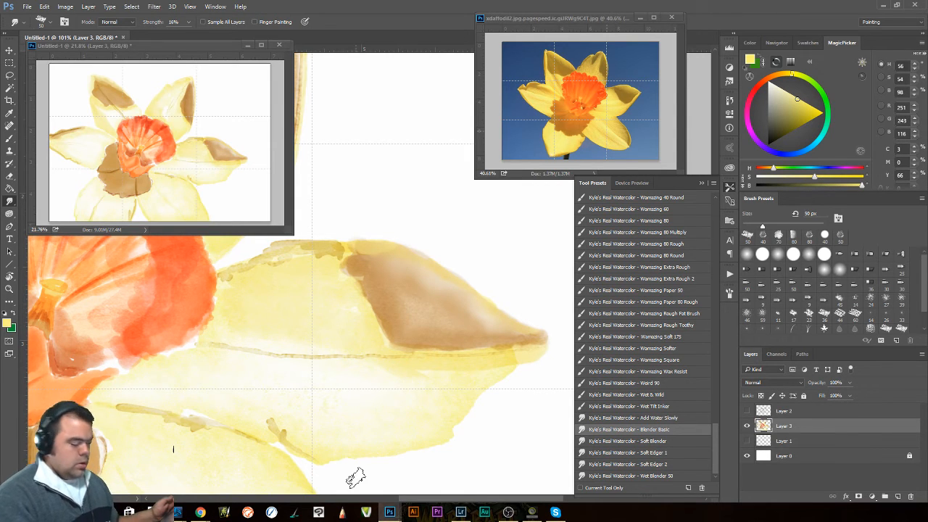
Add a new layer for the background and place it directly beneath the flower's Layer 3.
{"action": "mouse_move", "coordinate": [486, 377]}
{"action": "left_mouse_down"}
{"action": "mouse_move", "coordinate": [405, 392]}
{"action": "mouse_move", "coordinate": [418, 387]}
{"action": "left_mouse_up"}
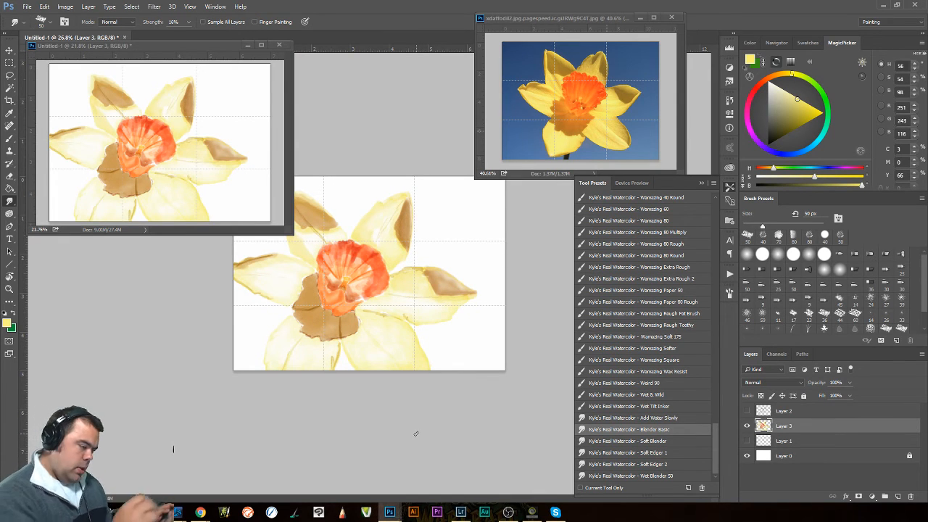
{"action": "mouse_move", "coordinate": [422, 338]}
{"action": "left_mouse_down"}
{"action": "mouse_move", "coordinate": [439, 343]}
{"action": "mouse_move", "coordinate": [436, 332]}
{"action": "left_mouse_up"}
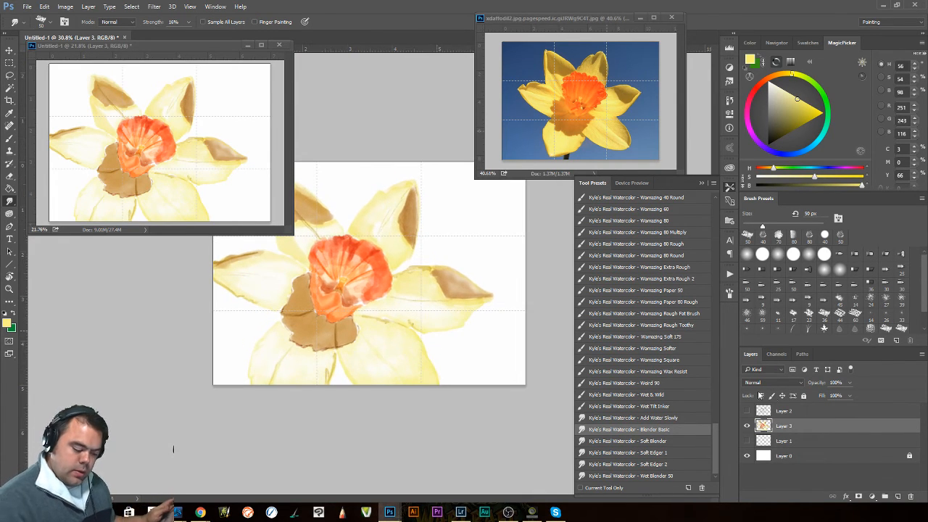
{"action": "left_click", "coordinate": [898, 497]}
{"action": "left_click_drag", "start_coordinate": [810, 428], "coordinate": [814, 453]}
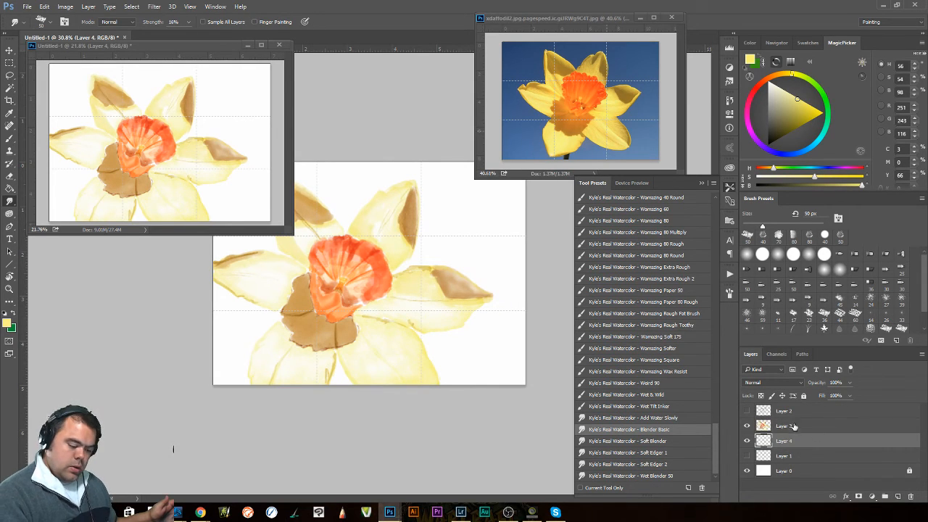
Select all the blank areas around the flower on Layer 3 with the Magic Wand and make Layer 4 active.
{"action": "left_click", "coordinate": [793, 426]}
{"action": "left_click", "coordinate": [10, 87]}
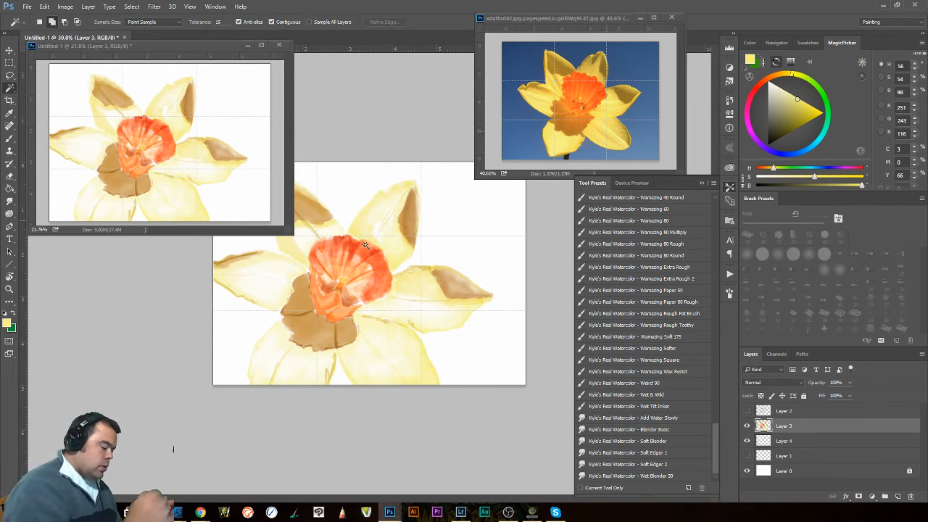
{"action": "left_click", "coordinate": [490, 356]}
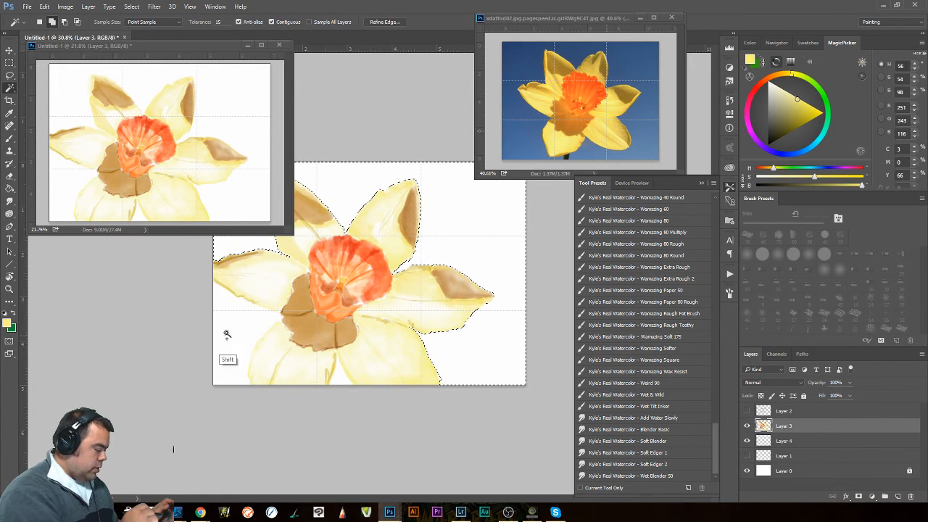
{"action": "left_click", "coordinate": [225, 368], "text": "shift"}
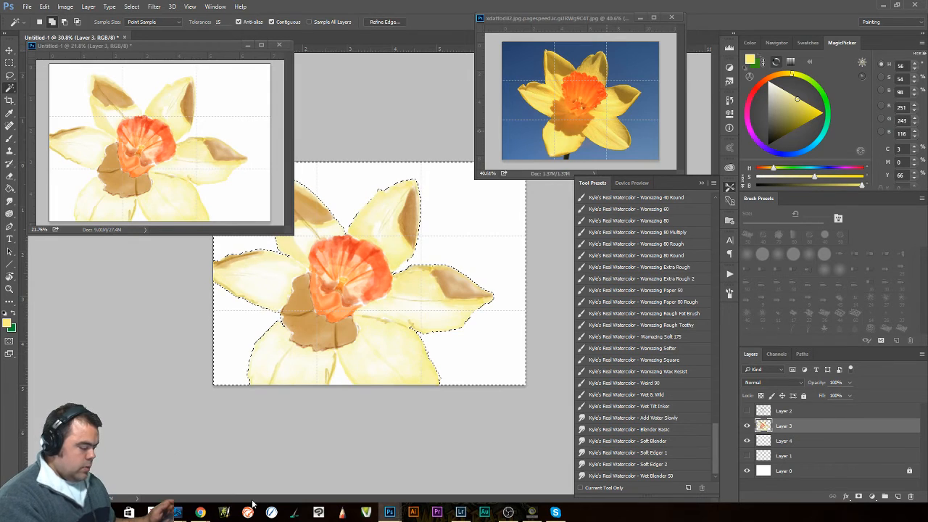
{"action": "left_click", "coordinate": [826, 440]}
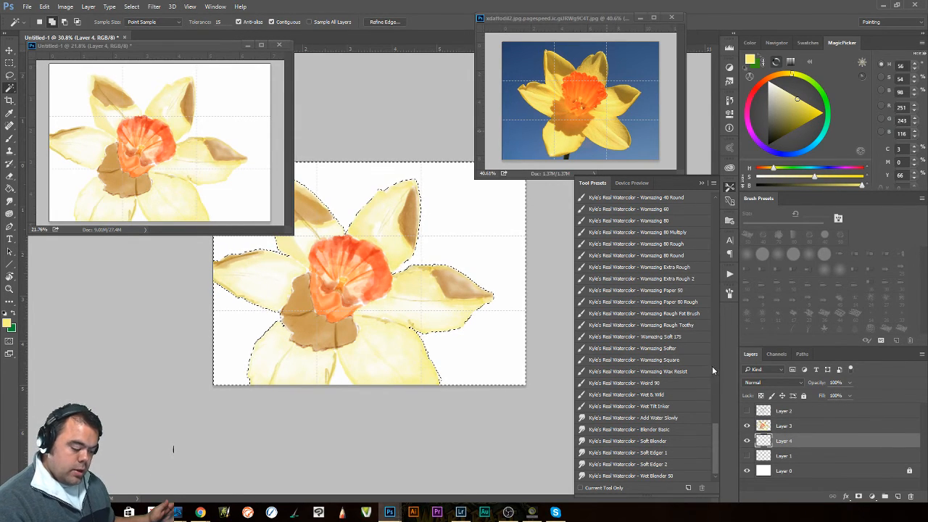
Choose the 200 Big Softy preset and set the foreground color to light blue (H 202, S 40, B 100).
{"action": "left_click_drag", "start_coordinate": [715, 440], "coordinate": [715, 183]}
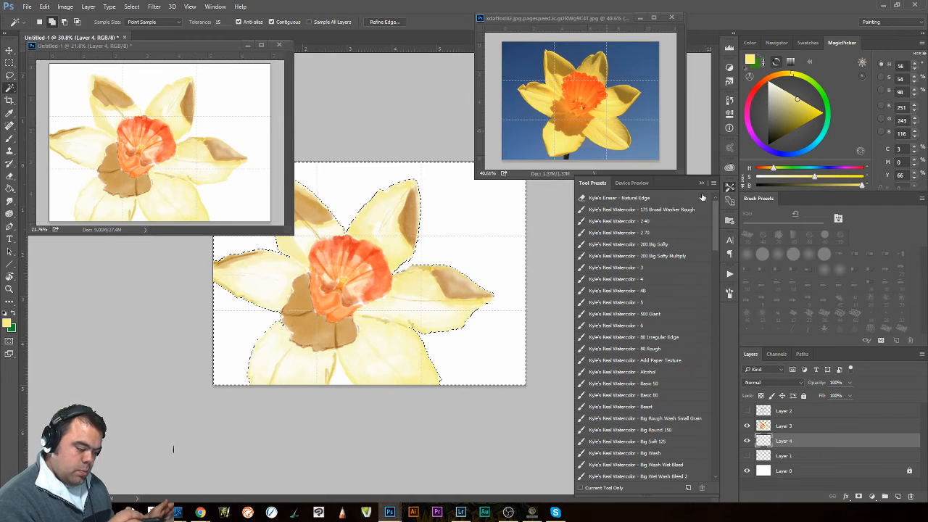
{"action": "left_click", "coordinate": [678, 247]}
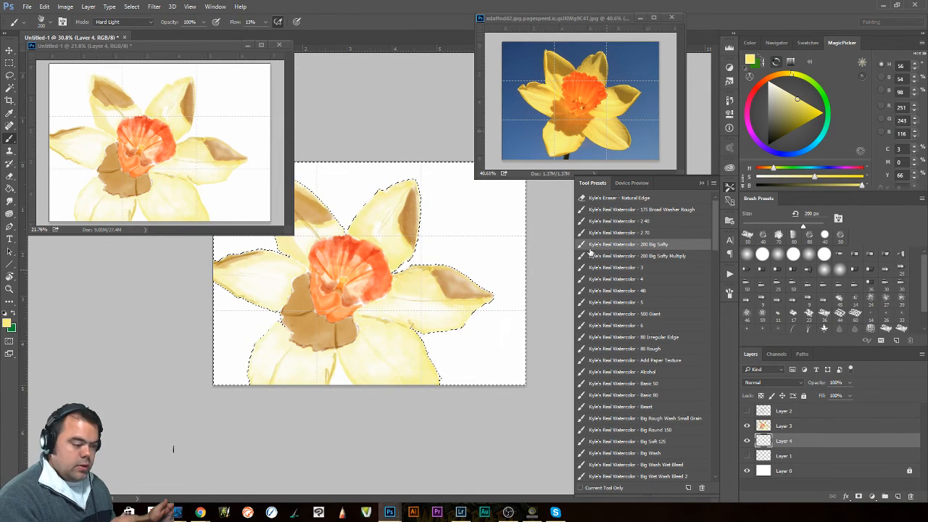
{"action": "left_click", "coordinate": [803, 150]}
{"action": "left_click", "coordinate": [786, 107]}
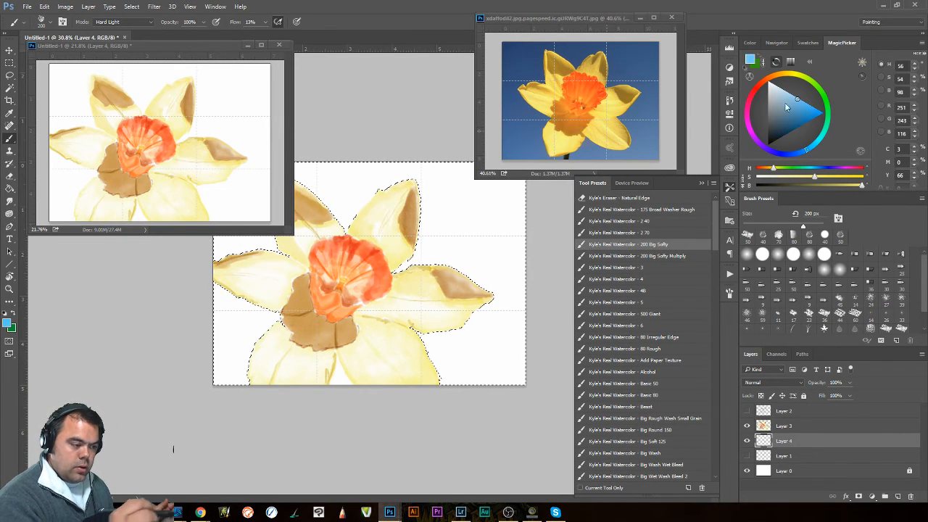
{"action": "left_click", "coordinate": [791, 93]}
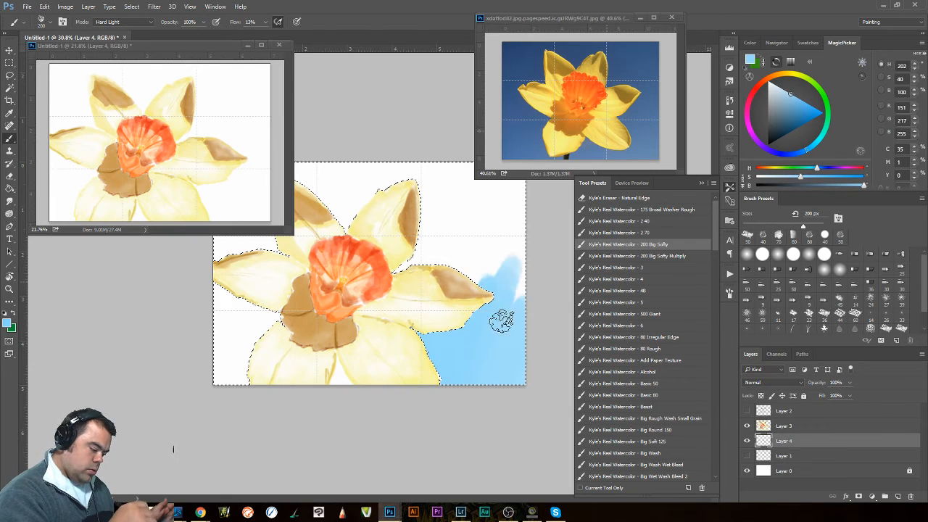
Try a light blue 200 Big Softy wash over the background to the right of the flower.
{"action": "mouse_move", "coordinate": [501, 321]}
{"action": "left_mouse_down"}
{"action": "mouse_move", "coordinate": [524, 196]}
{"action": "mouse_move", "coordinate": [498, 232]}
{"action": "mouse_move", "coordinate": [493, 283]}
{"action": "mouse_move", "coordinate": [478, 272]}
{"action": "mouse_move", "coordinate": [431, 166]}
{"action": "mouse_move", "coordinate": [436, 247]}
{"action": "left_mouse_up"}
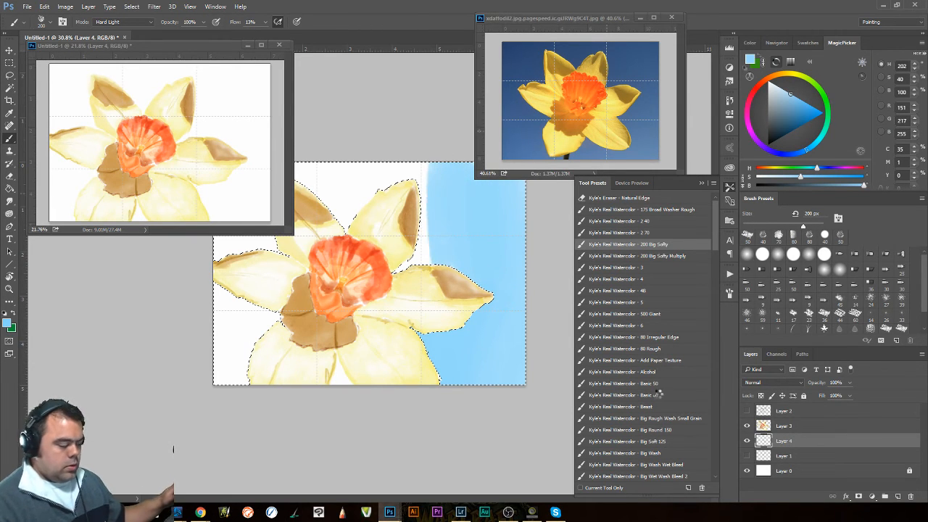
{"action": "key", "text": "ctrl+z"}
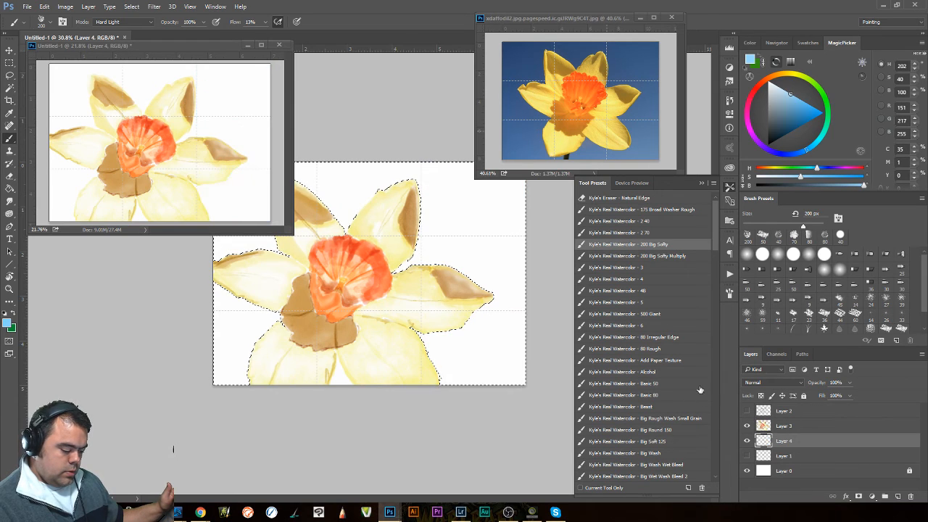
Paint a light blue wash over the whole selected background on Layer 4 with the Big Wash Wet Bleed preset.
{"action": "left_click", "coordinate": [636, 464]}
{"action": "left_click_drag", "start_coordinate": [485, 355], "coordinate": [464, 359]}
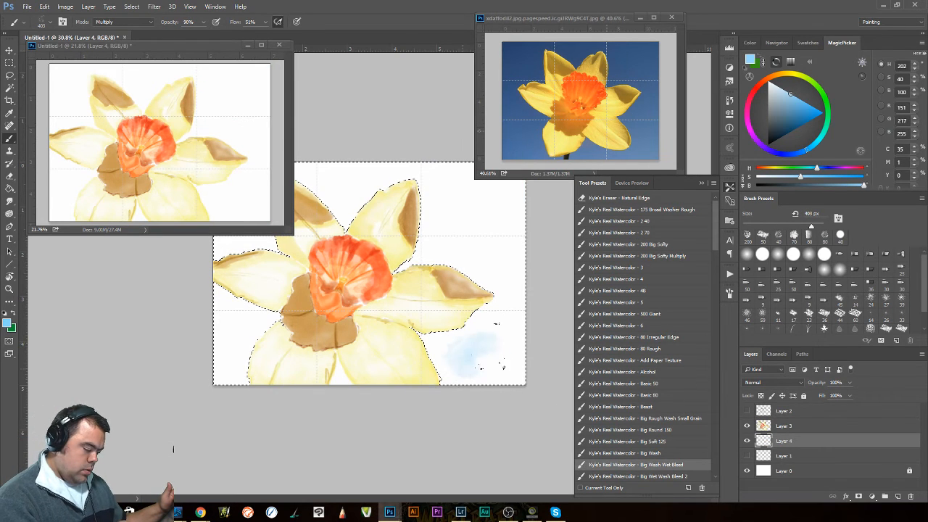
{"action": "mouse_move", "coordinate": [496, 323]}
{"action": "left_mouse_down"}
{"action": "mouse_move", "coordinate": [426, 347]}
{"action": "mouse_move", "coordinate": [470, 321]}
{"action": "mouse_move", "coordinate": [450, 378]}
{"action": "mouse_move", "coordinate": [482, 349]}
{"action": "mouse_move", "coordinate": [508, 286]}
{"action": "mouse_move", "coordinate": [486, 253]}
{"action": "mouse_move", "coordinate": [512, 235]}
{"action": "mouse_move", "coordinate": [435, 173]}
{"action": "mouse_move", "coordinate": [413, 260]}
{"action": "left_mouse_up"}
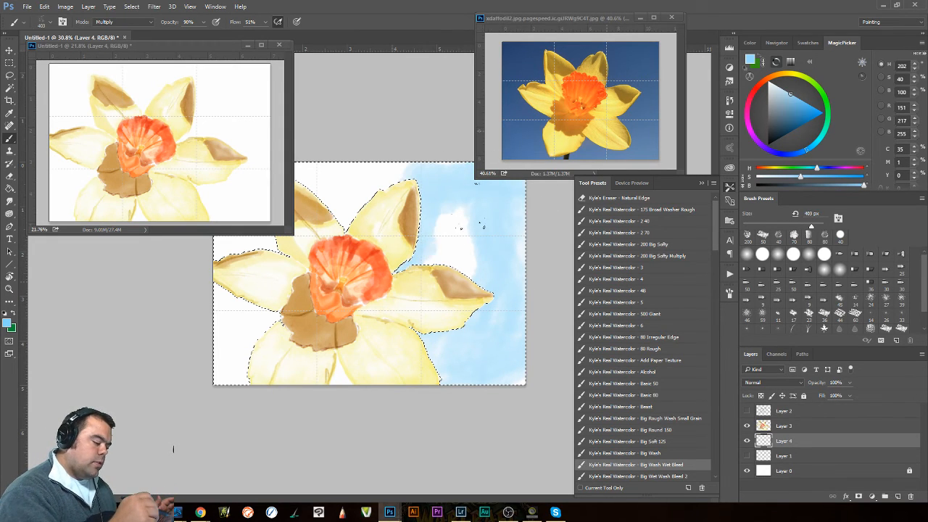
{"action": "mouse_move", "coordinate": [484, 227]}
{"action": "left_mouse_down"}
{"action": "mouse_move", "coordinate": [446, 239]}
{"action": "mouse_move", "coordinate": [500, 280]}
{"action": "mouse_move", "coordinate": [424, 282]}
{"action": "mouse_move", "coordinate": [542, 271]}
{"action": "mouse_move", "coordinate": [346, 194]}
{"action": "mouse_move", "coordinate": [315, 216]}
{"action": "mouse_move", "coordinate": [345, 181]}
{"action": "mouse_move", "coordinate": [281, 199]}
{"action": "mouse_move", "coordinate": [237, 261]}
{"action": "mouse_move", "coordinate": [236, 226]}
{"action": "mouse_move", "coordinate": [281, 245]}
{"action": "left_mouse_up"}
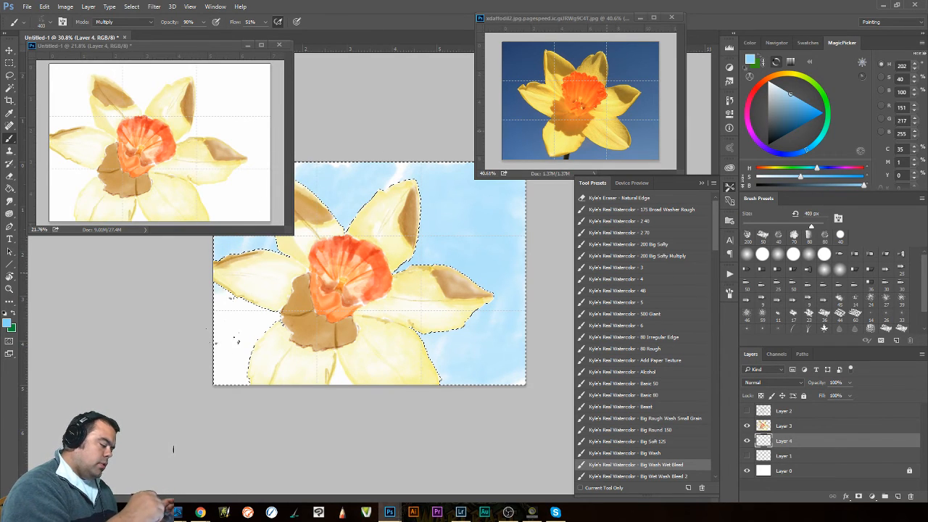
{"action": "mouse_move", "coordinate": [237, 339]}
{"action": "left_mouse_down"}
{"action": "mouse_move", "coordinate": [240, 322]}
{"action": "mouse_move", "coordinate": [194, 395]}
{"action": "left_mouse_up"}
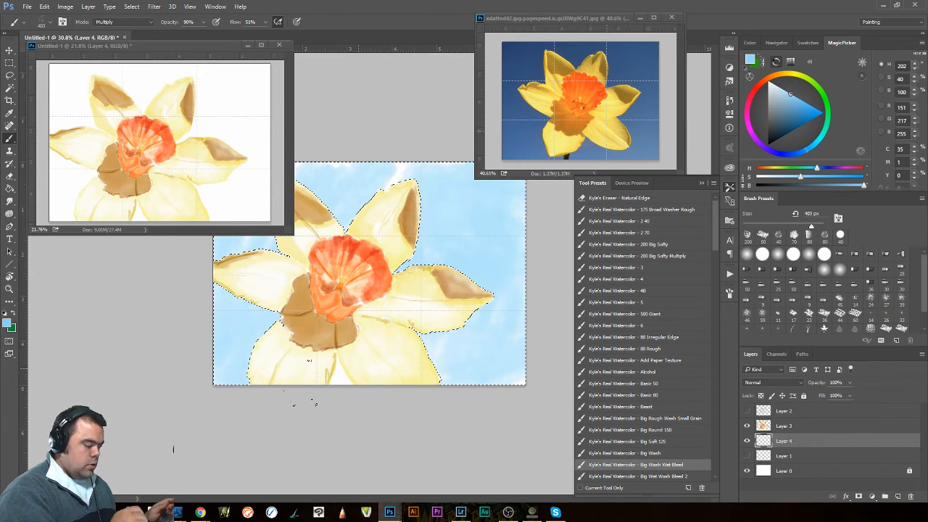
{"action": "left_click_drag", "start_coordinate": [397, 176], "coordinate": [436, 159]}
{"action": "left_click_drag", "start_coordinate": [343, 158], "coordinate": [290, 195]}
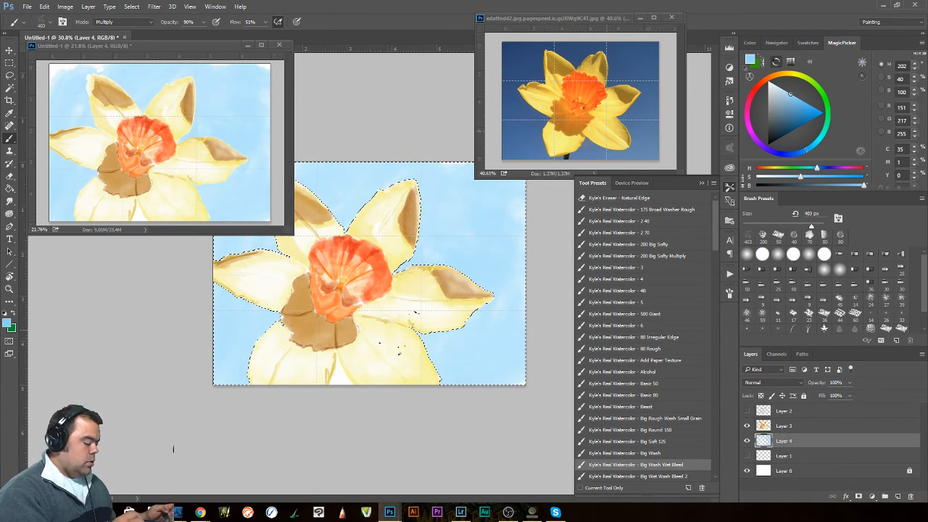
Deepen the blue sky around the petals with a second layer of Big Wash Wet Bleed strokes inside the background selection.
{"action": "key", "text": "ctrl+d"}
{"action": "key", "text": "ctrl+shift+d"}
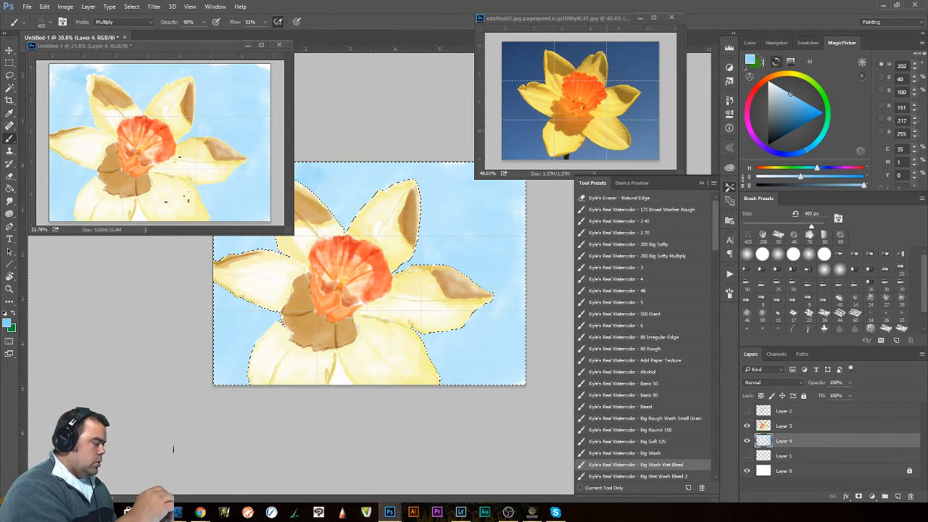
{"action": "left_click_drag", "start_coordinate": [294, 140], "coordinate": [299, 235]}
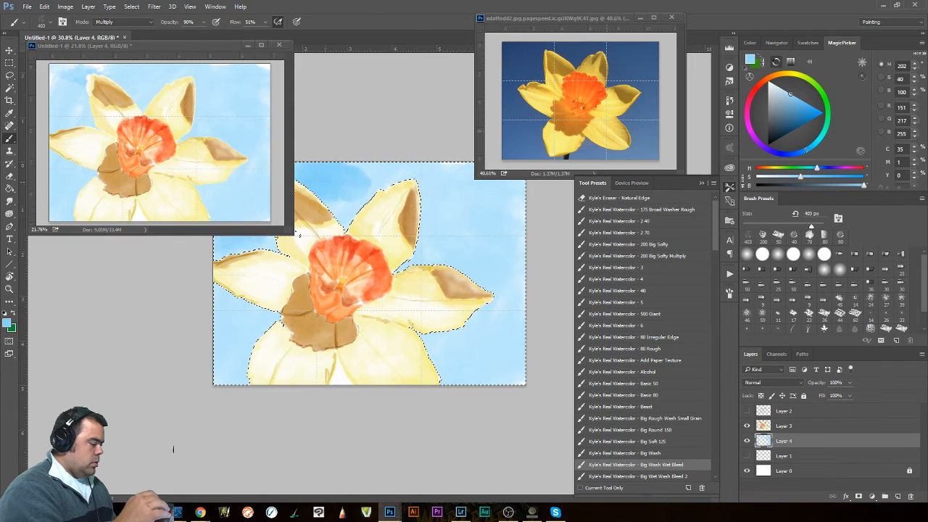
{"action": "mouse_move", "coordinate": [400, 182]}
{"action": "left_mouse_down"}
{"action": "mouse_move", "coordinate": [384, 174]}
{"action": "mouse_move", "coordinate": [427, 148]}
{"action": "mouse_move", "coordinate": [414, 197]}
{"action": "mouse_move", "coordinate": [503, 270]}
{"action": "mouse_move", "coordinate": [417, 394]}
{"action": "mouse_move", "coordinate": [511, 355]}
{"action": "mouse_move", "coordinate": [261, 400]}
{"action": "mouse_move", "coordinate": [229, 362]}
{"action": "mouse_move", "coordinate": [221, 327]}
{"action": "left_mouse_up"}
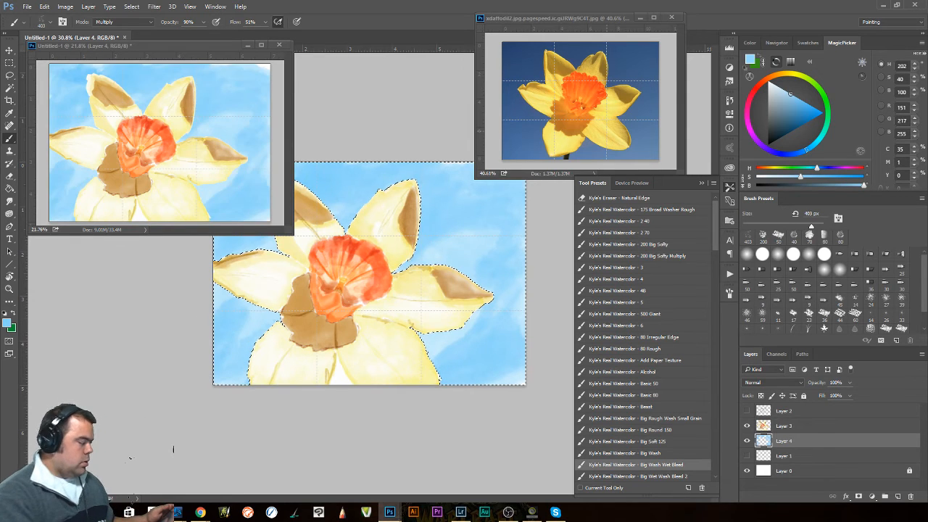
Make the flower's Layer 3 active and clear the background selection.
{"action": "left_click", "coordinate": [784, 428]}
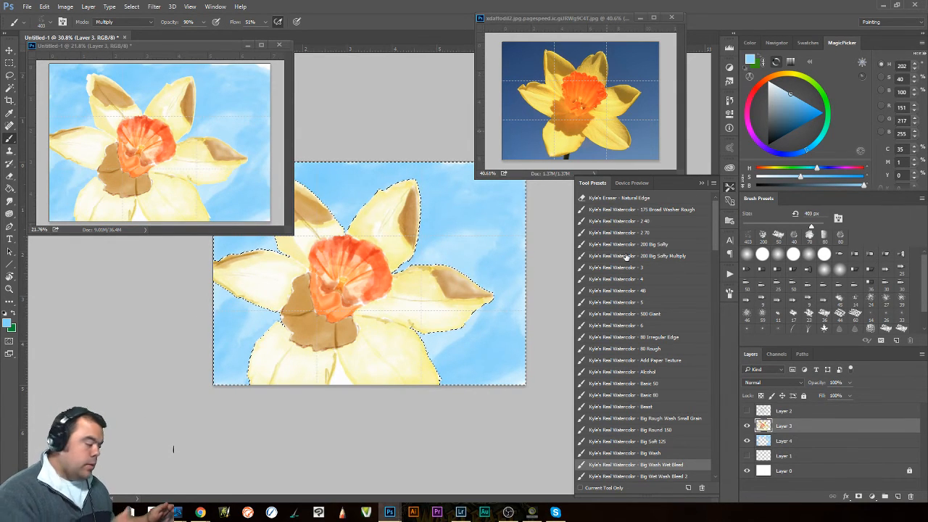
{"action": "left_click", "coordinate": [131, 7]}
{"action": "left_click", "coordinate": [141, 26]}
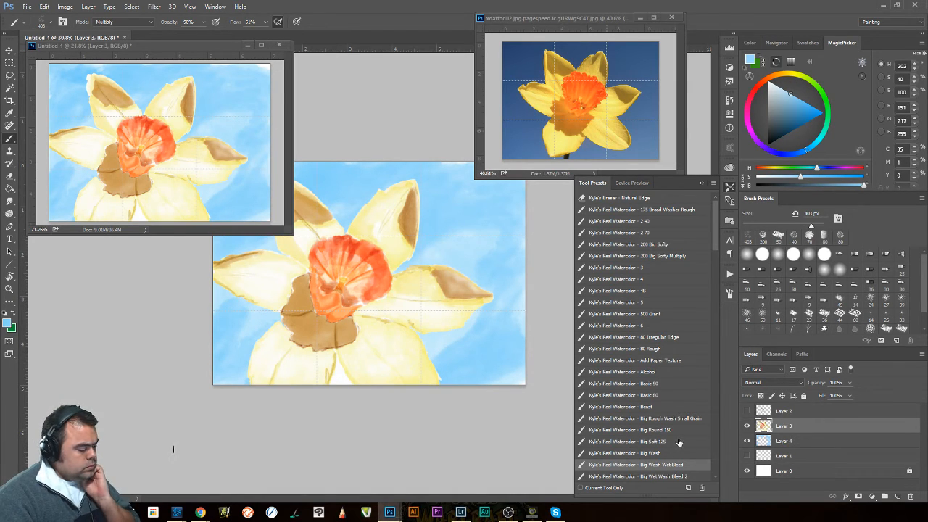
Glaze the pale areas of the petals with light yellow sampled from the reference photo, using Real Watercolor - 3 at 80 px.
{"action": "left_click", "coordinate": [611, 142], "text": "alt"}
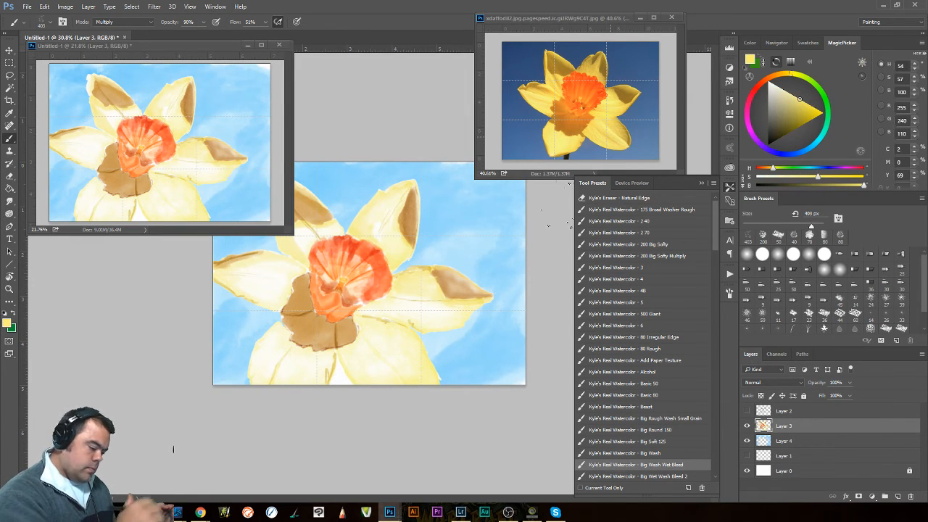
{"action": "left_click", "coordinate": [648, 267]}
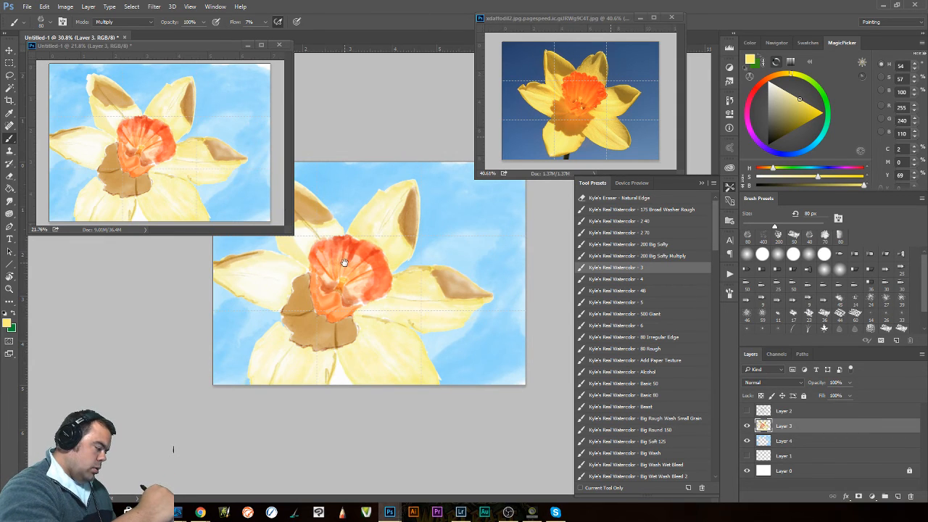
{"action": "left_click_drag", "start_coordinate": [366, 266], "coordinate": [394, 269]}
{"action": "mouse_move", "coordinate": [361, 297]}
{"action": "left_mouse_down"}
{"action": "mouse_move", "coordinate": [459, 352]}
{"action": "mouse_move", "coordinate": [523, 426]}
{"action": "left_mouse_up"}
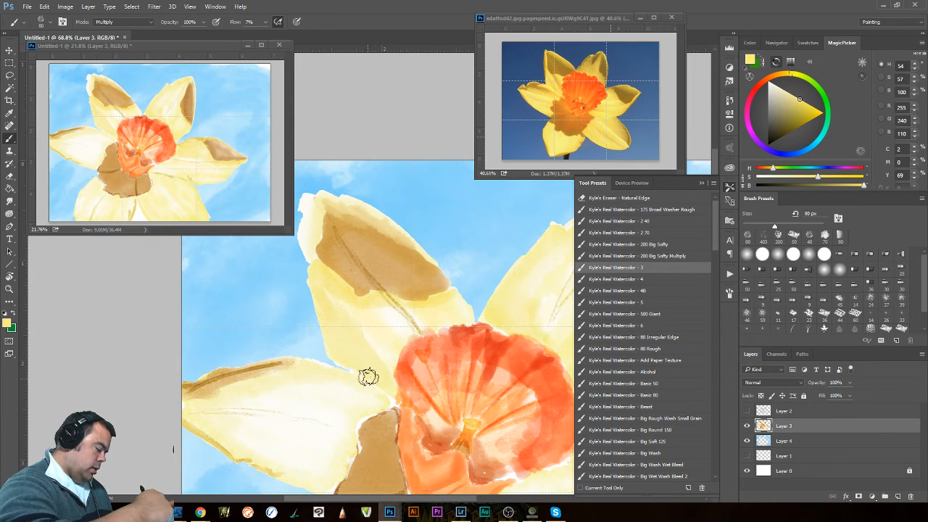
{"action": "left_click_drag", "start_coordinate": [368, 376], "coordinate": [399, 286]}
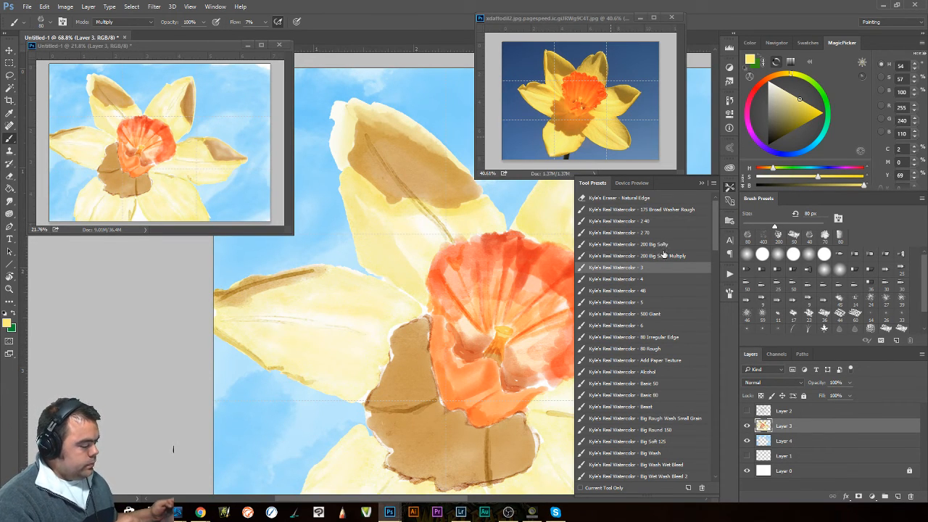
Shade the outer edge of the upper-left petal with dark ochre sampled from the reference photo, using a 35 px brush.
{"action": "left_click_drag", "start_coordinate": [462, 385], "coordinate": [407, 405]}
{"action": "left_click_drag", "start_coordinate": [408, 300], "coordinate": [433, 307]}
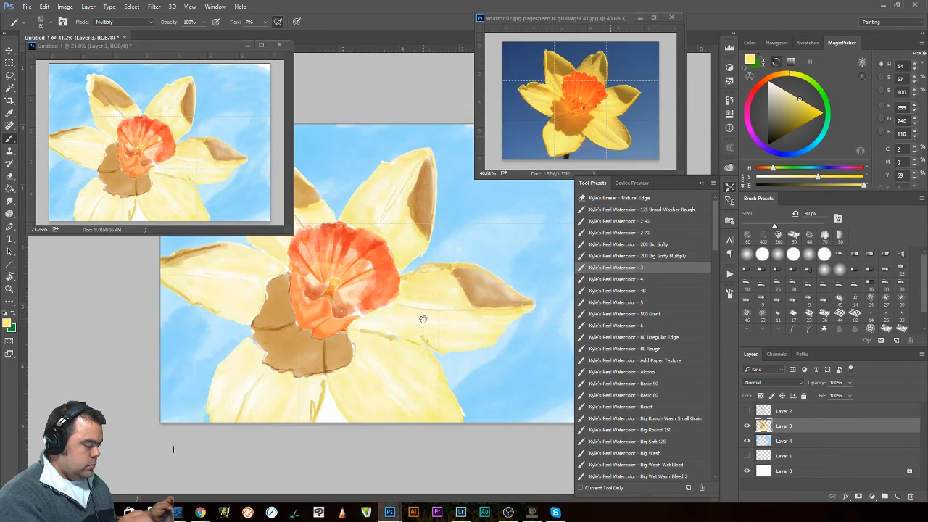
{"action": "left_click_drag", "start_coordinate": [451, 327], "coordinate": [437, 341]}
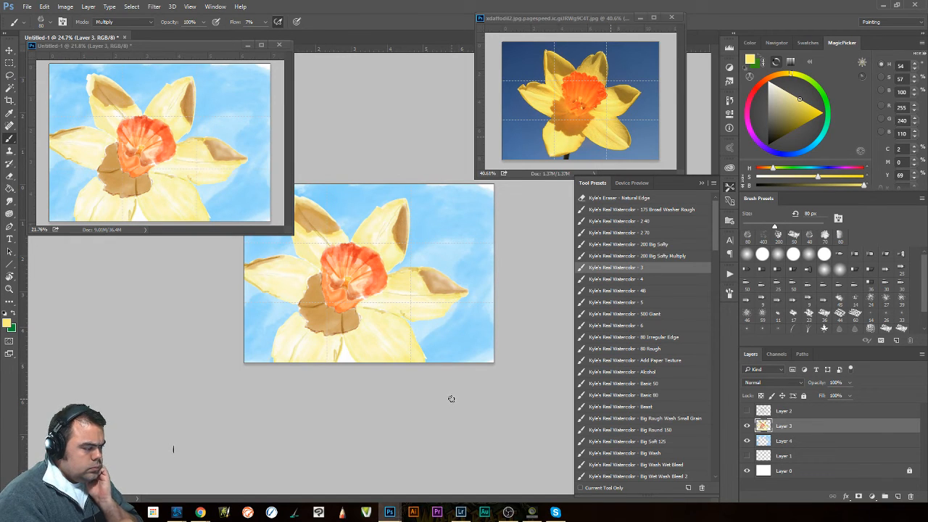
{"action": "key", "text": "alt"}
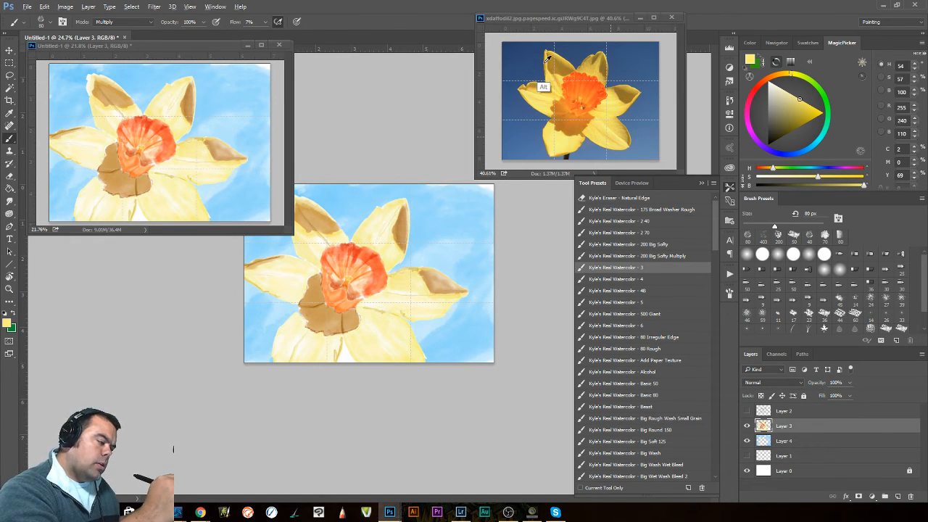
{"action": "left_click", "coordinate": [547, 58], "text": "alt"}
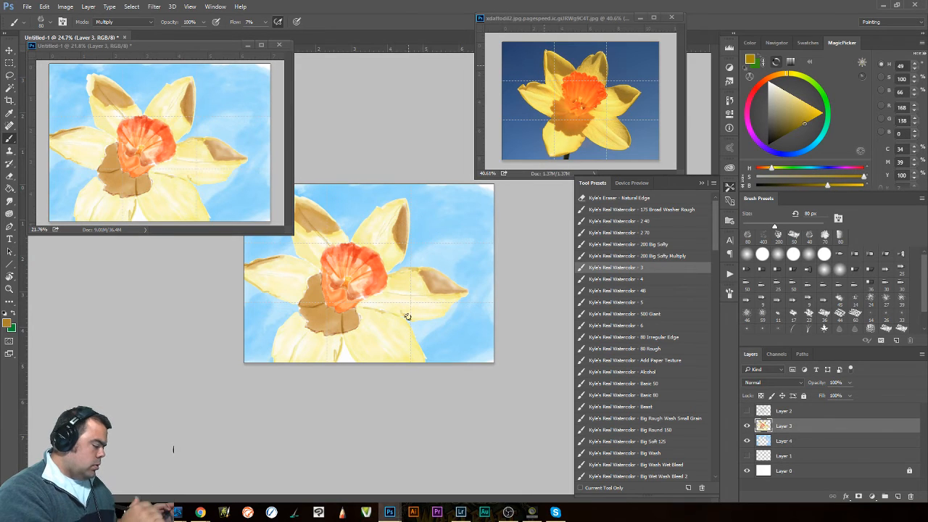
{"action": "left_click_drag", "start_coordinate": [343, 290], "coordinate": [422, 331]}
{"action": "mouse_move", "coordinate": [348, 243]}
{"action": "left_mouse_down"}
{"action": "mouse_move", "coordinate": [578, 443]}
{"action": "mouse_move", "coordinate": [572, 430]}
{"action": "mouse_move", "coordinate": [536, 432]}
{"action": "left_mouse_up"}
{"action": "left_click_drag", "start_coordinate": [323, 172], "coordinate": [319, 153]}
{"action": "left_click_drag", "start_coordinate": [358, 236], "coordinate": [424, 260]}
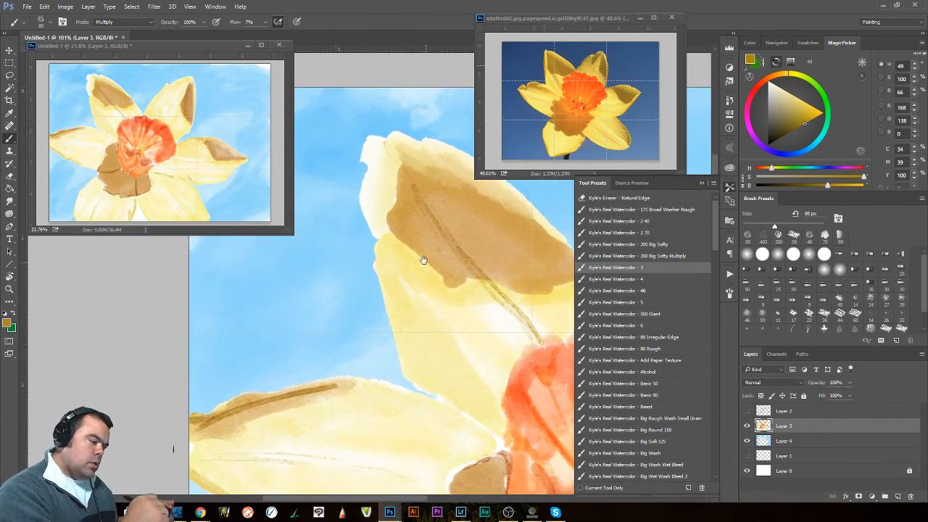
{"action": "key", "text": "bracketleft"}
{"action": "key", "text": "bracketleft"}
{"action": "key", "text": "bracketleft"}
{"action": "key", "text": "bracketleft"}
{"action": "key", "text": "bracketleft"}
{"action": "key", "text": "bracketleft"}
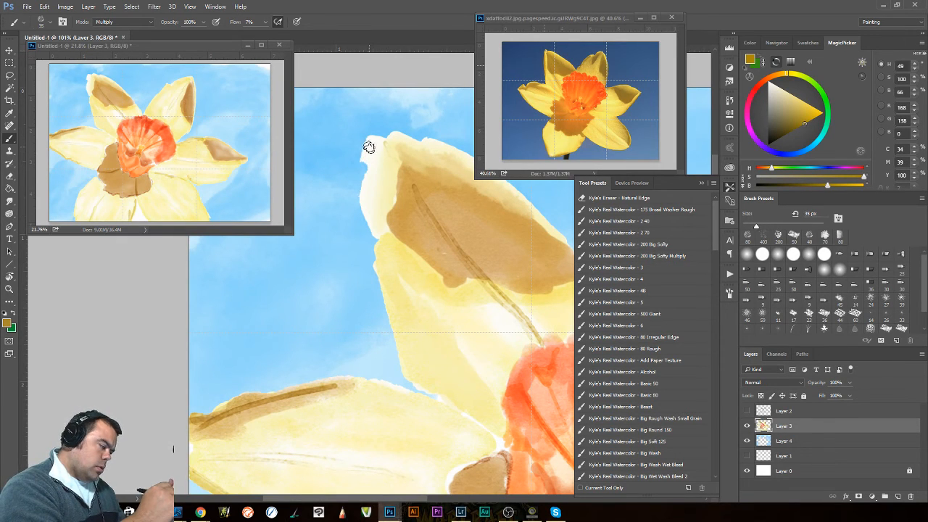
{"action": "mouse_move", "coordinate": [369, 147]}
{"action": "left_mouse_down"}
{"action": "mouse_move", "coordinate": [369, 226]}
{"action": "mouse_move", "coordinate": [364, 156]}
{"action": "mouse_move", "coordinate": [387, 288]}
{"action": "mouse_move", "coordinate": [379, 270]}
{"action": "mouse_move", "coordinate": [401, 342]}
{"action": "mouse_move", "coordinate": [380, 240]}
{"action": "mouse_move", "coordinate": [369, 207]}
{"action": "mouse_move", "coordinate": [364, 211]}
{"action": "mouse_move", "coordinate": [362, 153]}
{"action": "mouse_move", "coordinate": [370, 141]}
{"action": "mouse_move", "coordinate": [368, 167]}
{"action": "left_mouse_up"}
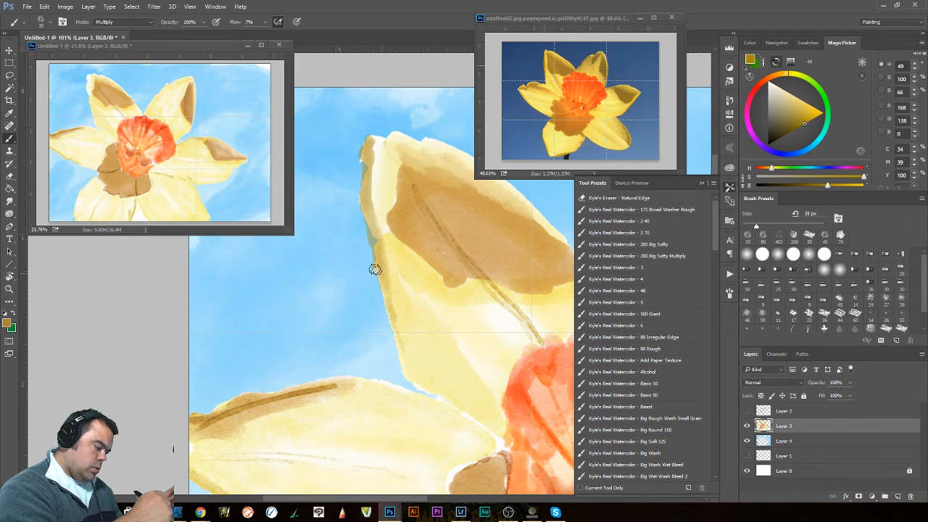
{"action": "mouse_move", "coordinate": [375, 269]}
{"action": "left_mouse_down"}
{"action": "mouse_move", "coordinate": [407, 363]}
{"action": "mouse_move", "coordinate": [455, 384]}
{"action": "mouse_move", "coordinate": [425, 377]}
{"action": "mouse_move", "coordinate": [414, 335]}
{"action": "left_mouse_up"}
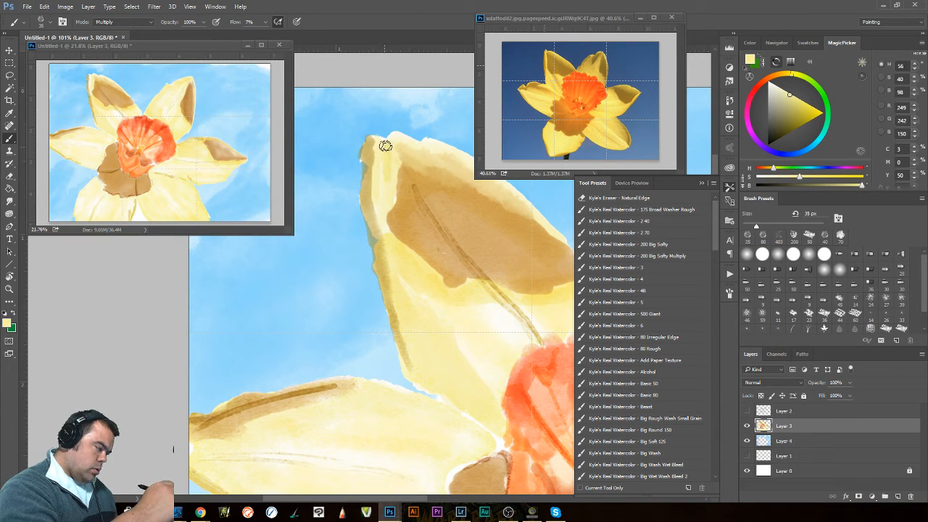
Glaze light yellow over the white strip beside the upper-left petal's shaded edge.
{"action": "mouse_move", "coordinate": [385, 147]}
{"action": "left_mouse_down"}
{"action": "mouse_move", "coordinate": [391, 191]}
{"action": "mouse_move", "coordinate": [385, 162]}
{"action": "mouse_move", "coordinate": [381, 184]}
{"action": "mouse_move", "coordinate": [382, 214]}
{"action": "mouse_move", "coordinate": [412, 257]}
{"action": "mouse_move", "coordinate": [384, 226]}
{"action": "mouse_move", "coordinate": [402, 302]}
{"action": "left_mouse_up"}
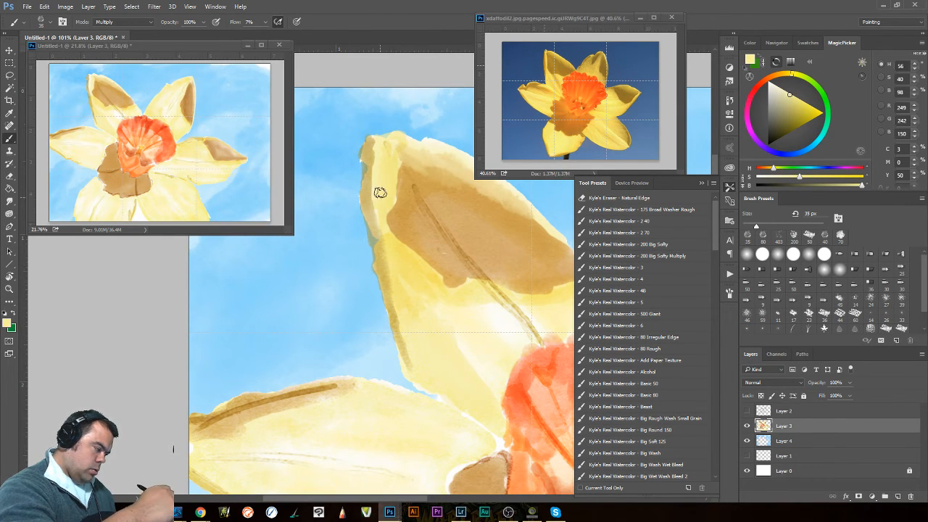
{"action": "left_click_drag", "start_coordinate": [500, 387], "coordinate": [446, 391]}
{"action": "left_click_drag", "start_coordinate": [429, 320], "coordinate": [451, 321]}
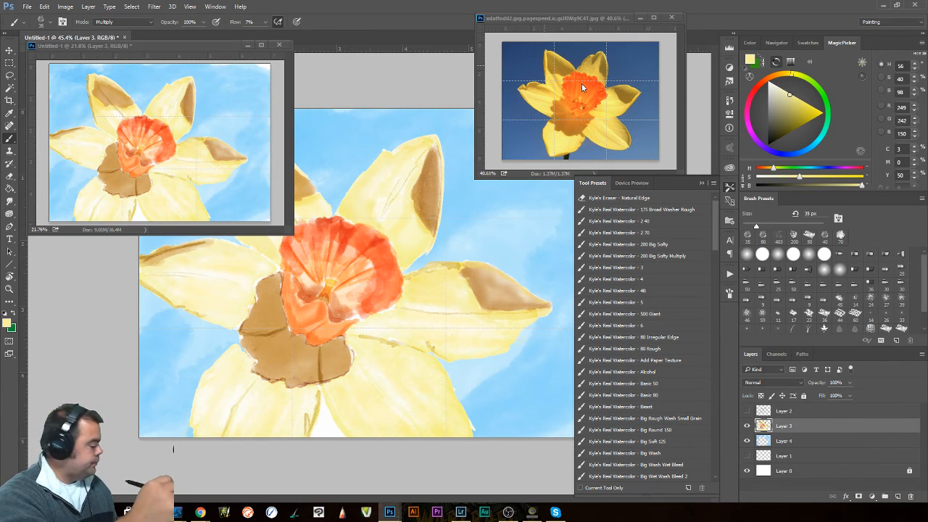
Draw fine veins on the lower petals in yellow sampled from the reference photo, using Real Watercolor - Detail 1 at 9 px.
{"action": "left_click_drag", "start_coordinate": [565, 128], "coordinate": [657, 90]}
{"action": "left_click_drag", "start_coordinate": [556, 144], "coordinate": [632, 29]}
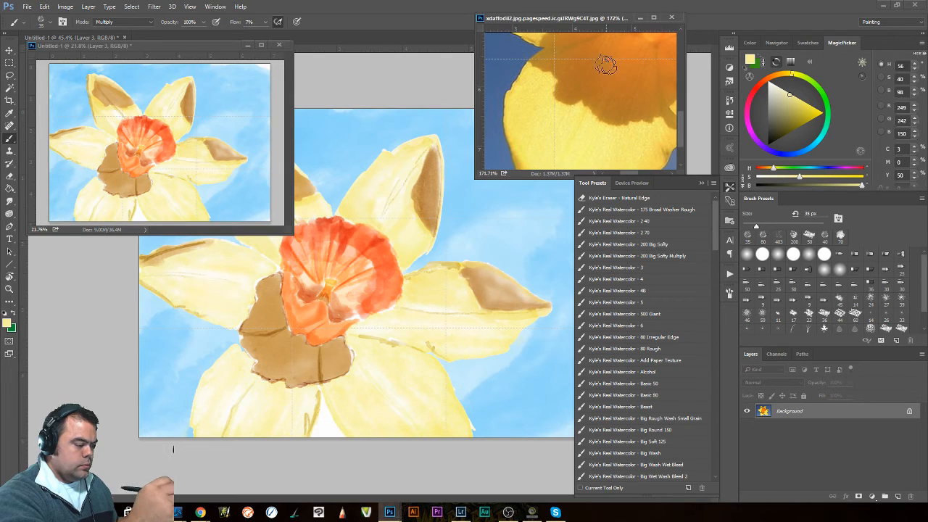
{"action": "left_click", "coordinate": [583, 112], "text": "alt"}
{"action": "left_click", "coordinate": [590, 114], "text": "alt"}
{"action": "left_click_drag", "start_coordinate": [603, 153], "coordinate": [548, 110]}
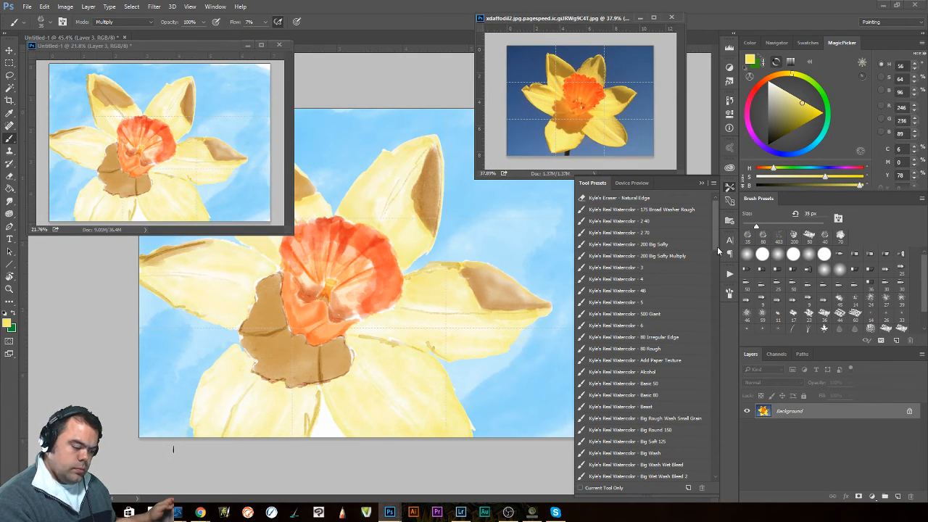
{"action": "left_click_drag", "start_coordinate": [719, 251], "coordinate": [718, 305]}
{"action": "left_click", "coordinate": [671, 352]}
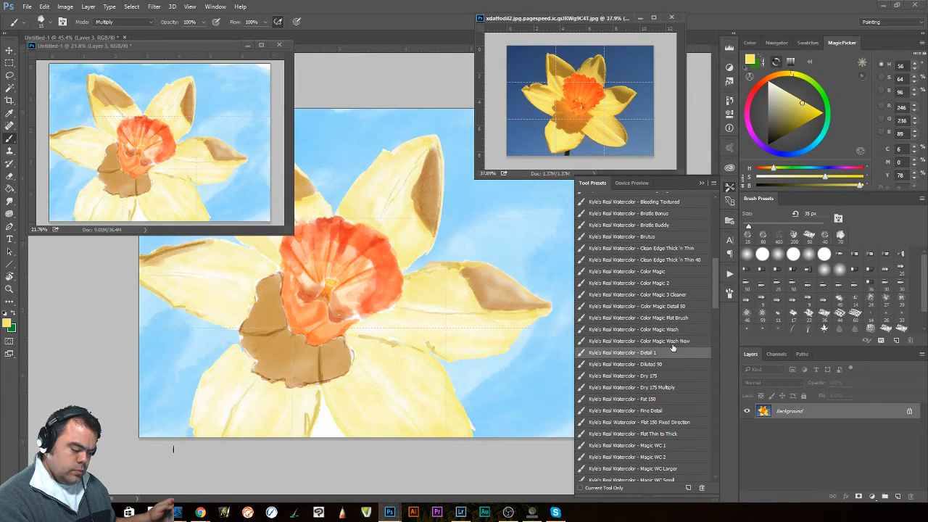
{"action": "left_click", "coordinate": [299, 421]}
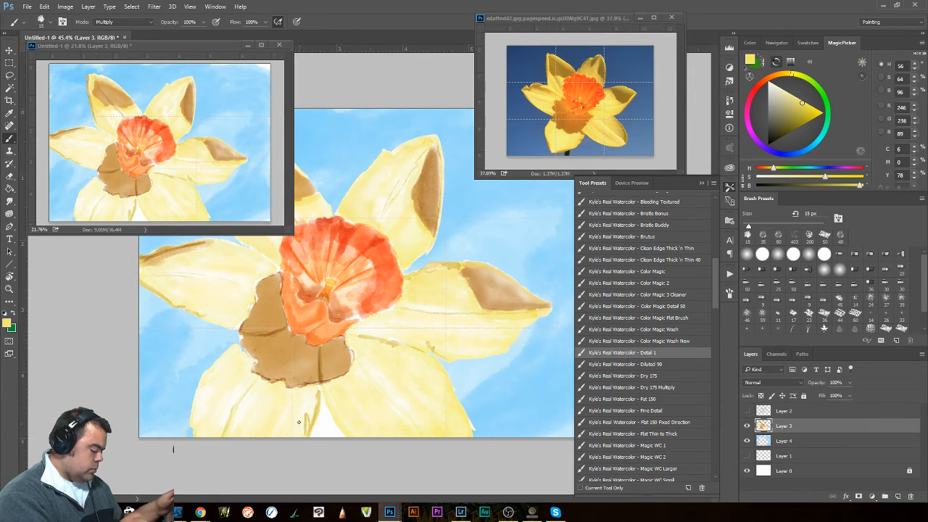
{"action": "key", "text": "bracketleft"}
{"action": "key", "text": "bracketleft"}
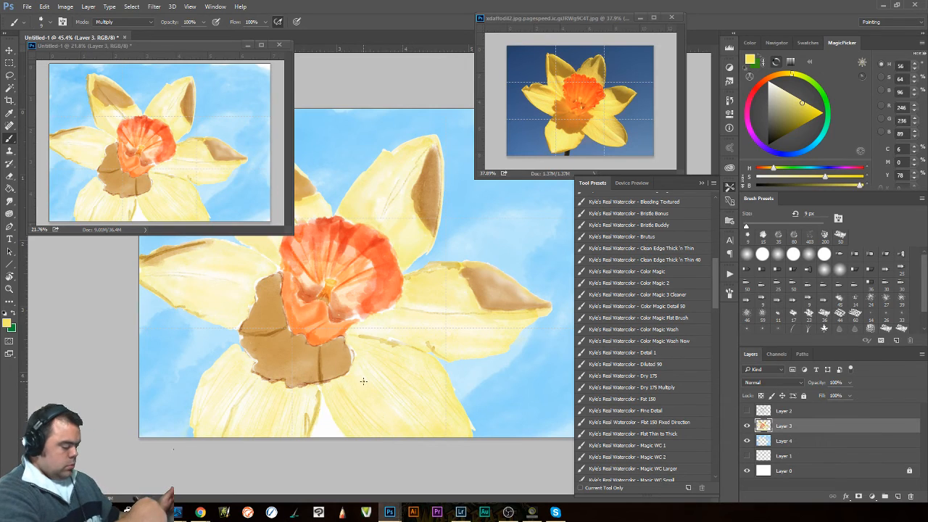
{"action": "mouse_move", "coordinate": [461, 512]}
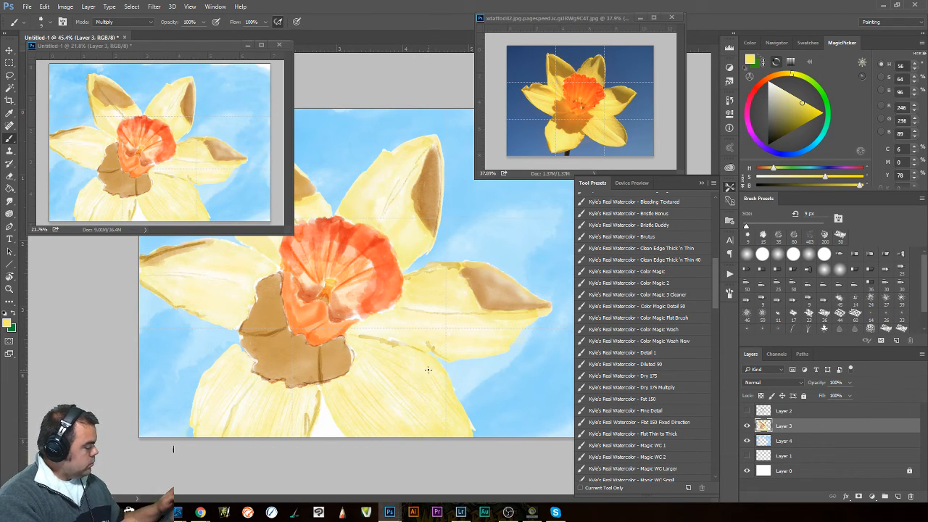
Draw the same fine yellow veins along the left, upper and right petals, following each petal's length.
{"action": "key", "text": "r"}
{"action": "mouse_move", "coordinate": [427, 370]}
{"action": "left_mouse_down"}
{"action": "mouse_move", "coordinate": [443, 307]}
{"action": "mouse_move", "coordinate": [352, 172]}
{"action": "mouse_move", "coordinate": [404, 195]}
{"action": "left_mouse_up"}
{"action": "key", "text": "b"}
{"action": "left_click_drag", "start_coordinate": [441, 432], "coordinate": [405, 346]}
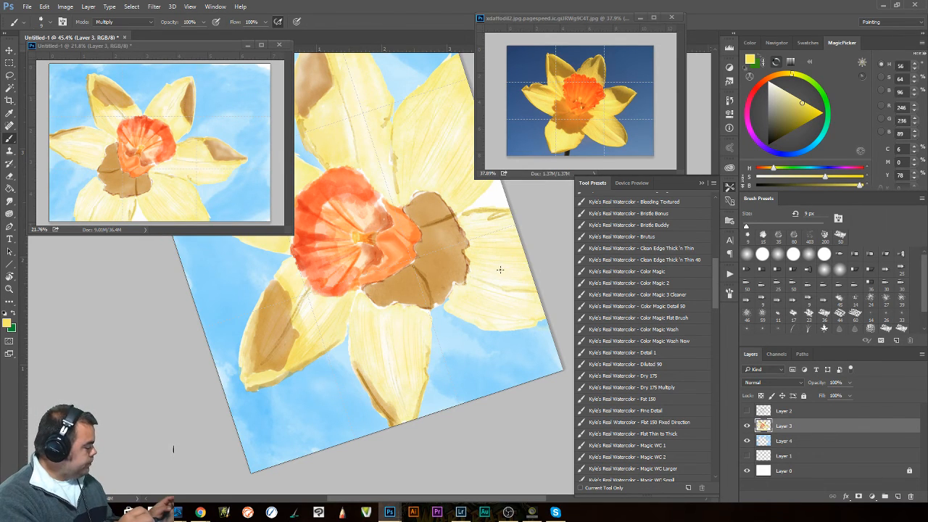
{"action": "key", "text": "r"}
{"action": "left_click_drag", "start_coordinate": [508, 284], "coordinate": [171, 322]}
{"action": "key", "text": "b"}
{"action": "left_click_drag", "start_coordinate": [447, 362], "coordinate": [408, 298]}
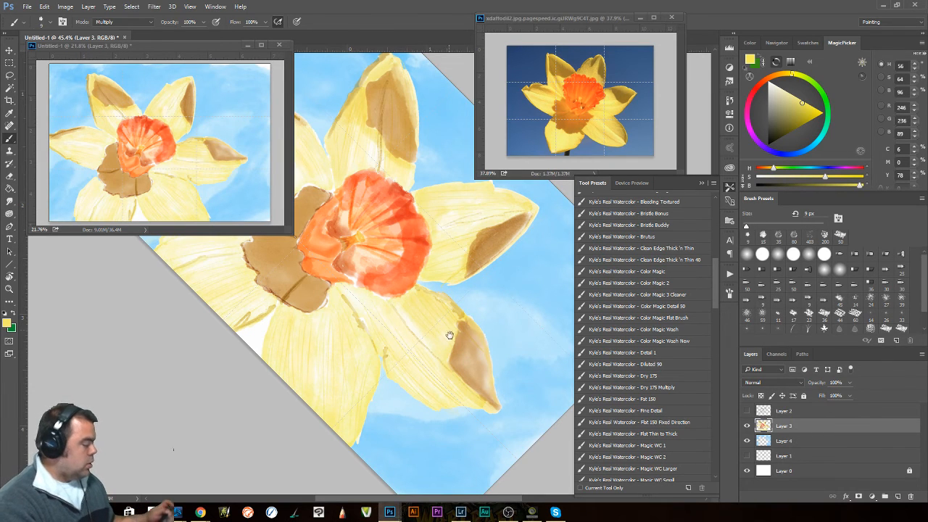
{"action": "scroll", "coordinate": [445, 334], "scroll_direction": "down", "scroll_amount": 3}
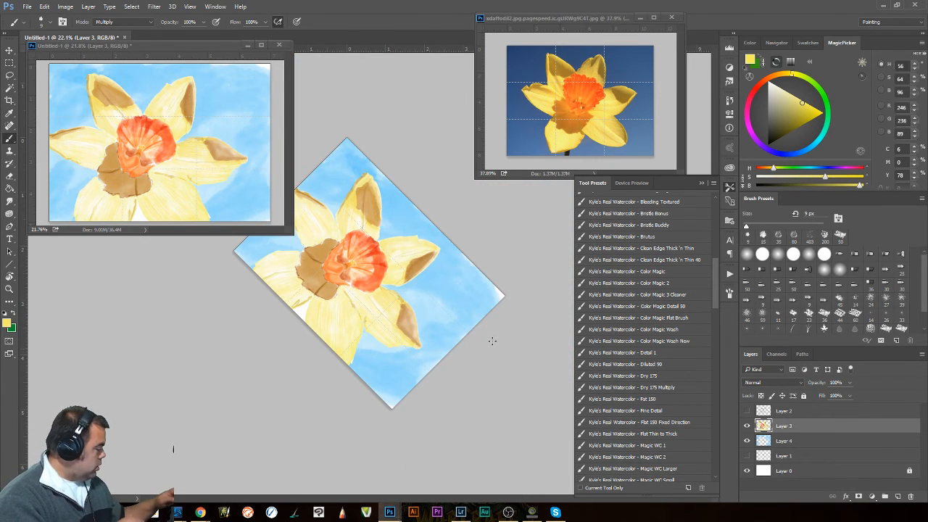
{"action": "key", "text": "r"}
{"action": "left_click_drag", "start_coordinate": [509, 333], "coordinate": [516, 227]}
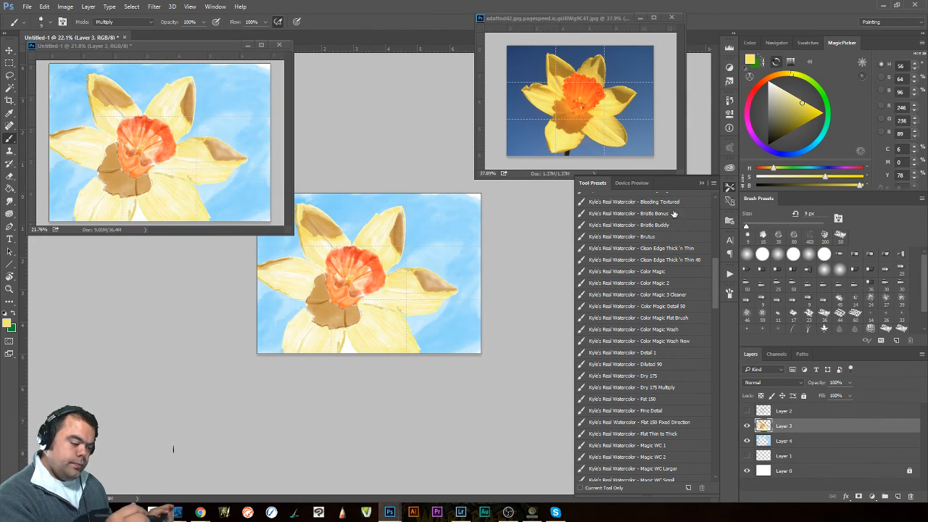
Glaze yellow over the brown shadow below the trumpet with the Real Watercolor - Brutus preset at 100 px.
{"action": "left_click", "coordinate": [657, 236]}
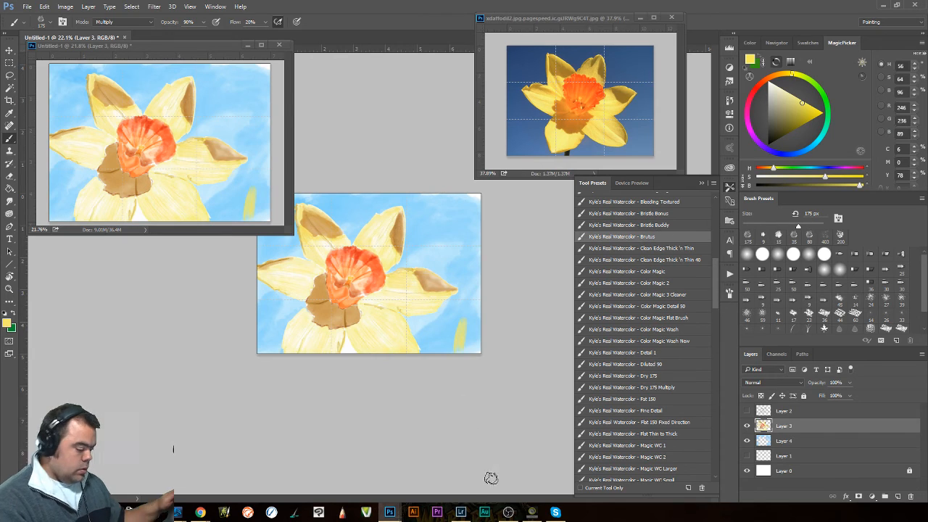
{"action": "key", "text": "ctrl+z"}
{"action": "left_click", "coordinate": [368, 300], "text": "ctrl"}
{"action": "left_click", "coordinate": [369, 300], "text": "ctrl"}
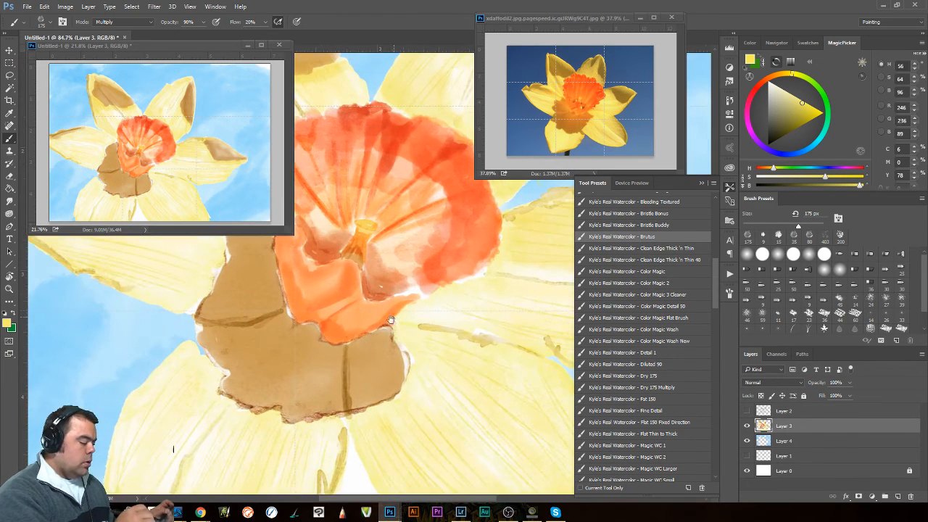
{"action": "key", "text": "bracketleft"}
{"action": "key", "text": "bracketleft"}
{"action": "key", "text": "bracketleft"}
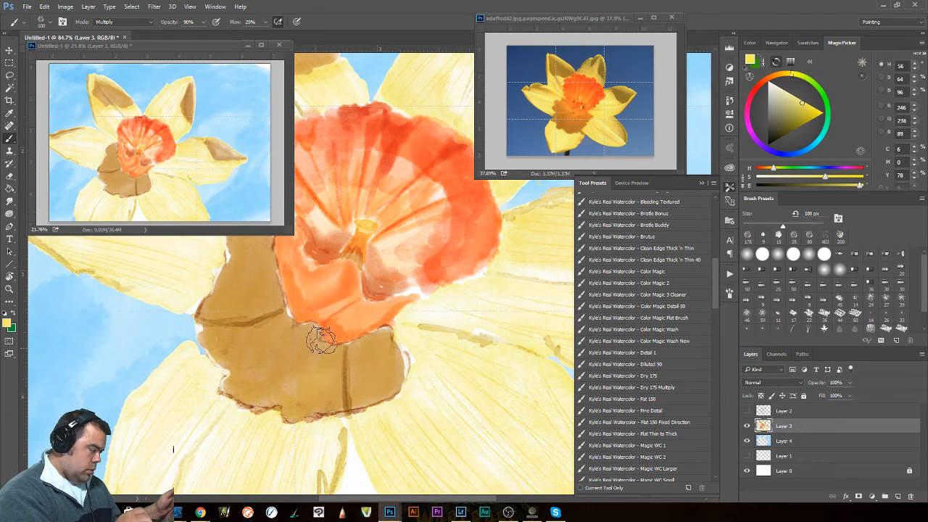
Glaze orange sampled from the trumpet over the adjoining brown shadow, using Real Watercolor - 3 at 80 px.
{"action": "left_click", "coordinate": [297, 301], "text": "alt"}
{"action": "mouse_move", "coordinate": [274, 336]}
{"action": "left_mouse_down"}
{"action": "mouse_move", "coordinate": [277, 289]}
{"action": "mouse_move", "coordinate": [293, 335]}
{"action": "mouse_move", "coordinate": [277, 343]}
{"action": "mouse_move", "coordinate": [312, 331]}
{"action": "mouse_move", "coordinate": [310, 356]}
{"action": "left_mouse_up"}
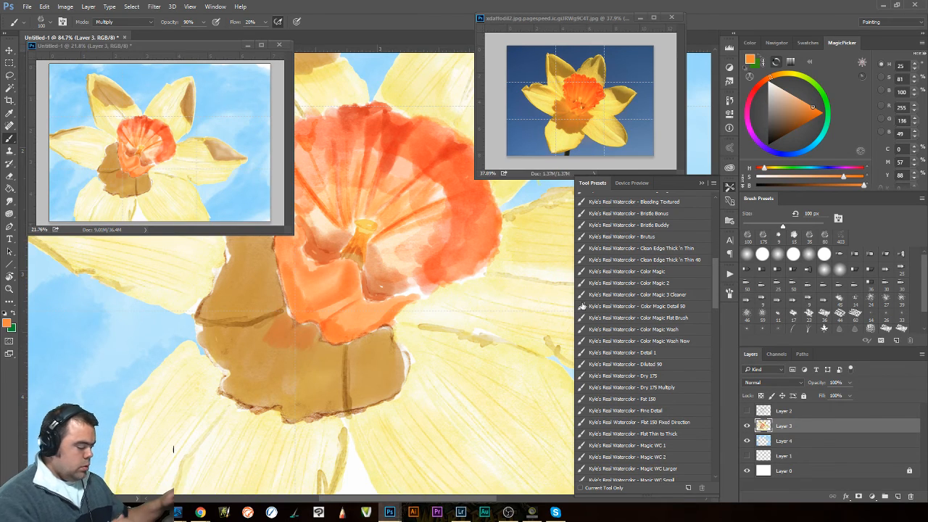
{"action": "key", "text": "ctrl+z"}
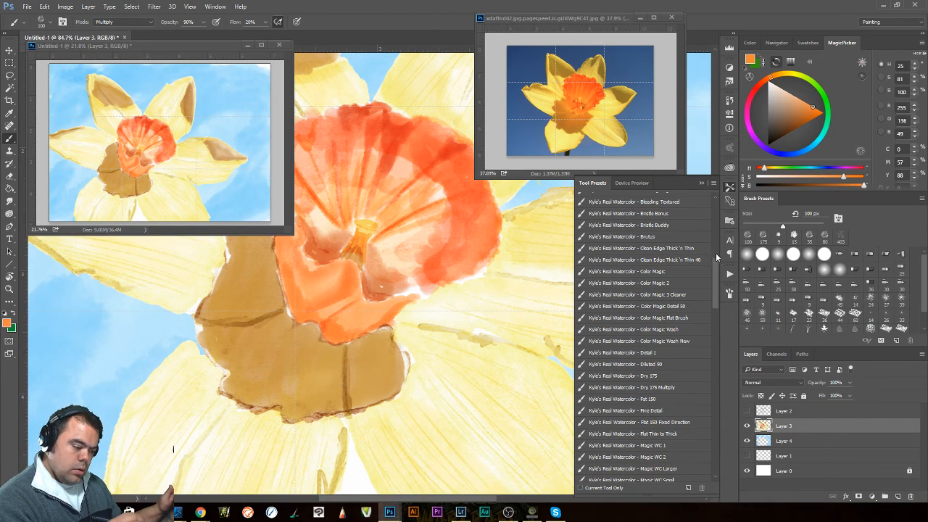
{"action": "left_click_drag", "start_coordinate": [717, 257], "coordinate": [712, 232]}
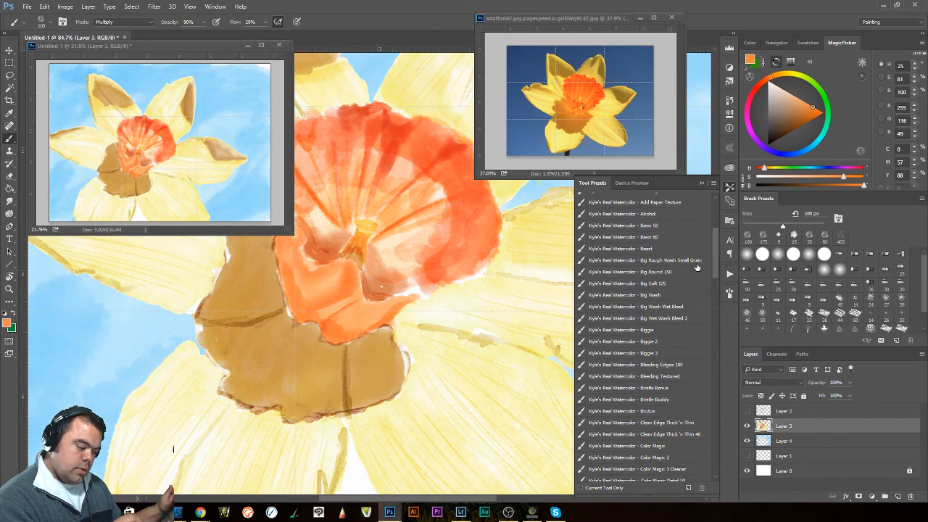
{"action": "scroll", "coordinate": [717, 248], "scroll_direction": "up", "scroll_amount": 4}
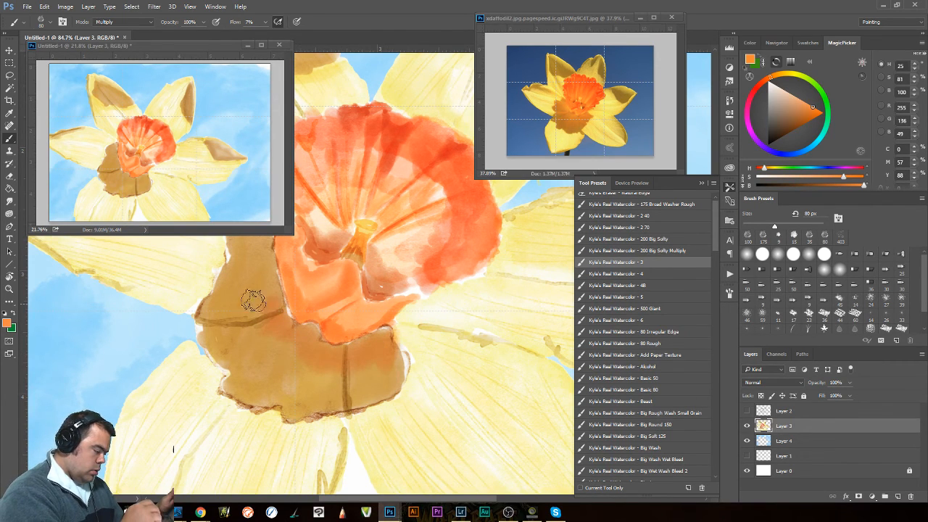
{"action": "mouse_move", "coordinate": [262, 284]}
{"action": "left_mouse_down"}
{"action": "mouse_move", "coordinate": [269, 258]}
{"action": "mouse_move", "coordinate": [257, 239]}
{"action": "mouse_move", "coordinate": [242, 314]}
{"action": "mouse_move", "coordinate": [261, 332]}
{"action": "mouse_move", "coordinate": [263, 321]}
{"action": "mouse_move", "coordinate": [268, 344]}
{"action": "left_mouse_up"}
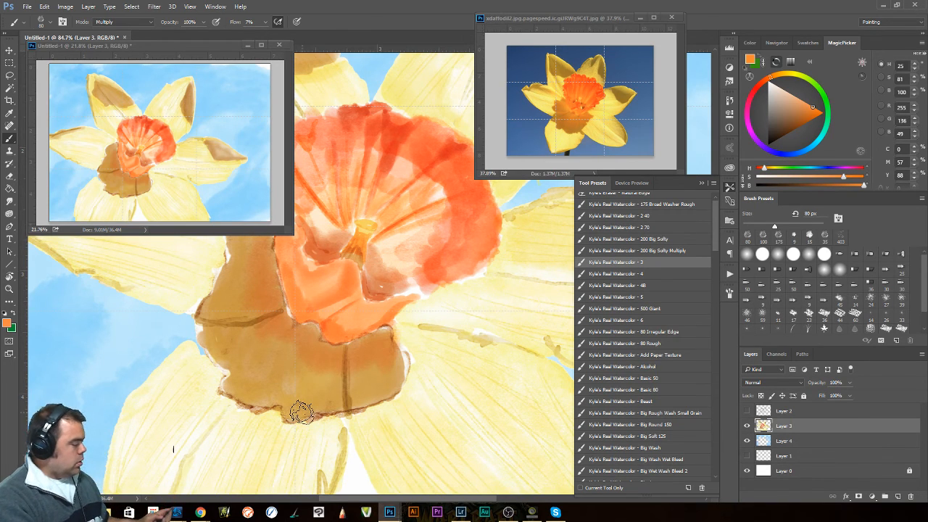
{"action": "left_click_drag", "start_coordinate": [366, 319], "coordinate": [457, 402]}
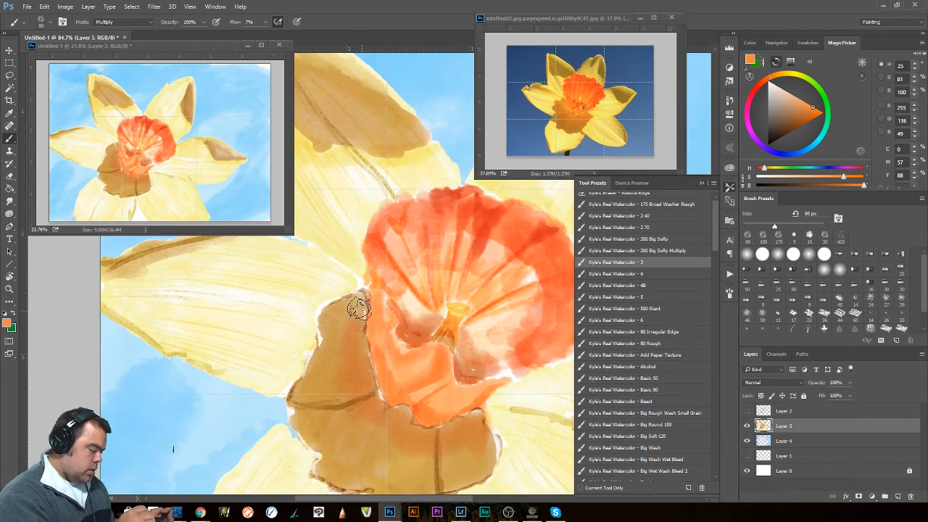
{"action": "mouse_move", "coordinate": [358, 308]}
{"action": "left_mouse_down"}
{"action": "mouse_move", "coordinate": [358, 349]}
{"action": "mouse_move", "coordinate": [360, 313]}
{"action": "mouse_move", "coordinate": [363, 382]}
{"action": "mouse_move", "coordinate": [366, 369]}
{"action": "mouse_move", "coordinate": [387, 414]}
{"action": "mouse_move", "coordinate": [407, 411]}
{"action": "mouse_move", "coordinate": [412, 425]}
{"action": "mouse_move", "coordinate": [470, 422]}
{"action": "mouse_move", "coordinate": [450, 431]}
{"action": "mouse_move", "coordinate": [426, 415]}
{"action": "left_mouse_up"}
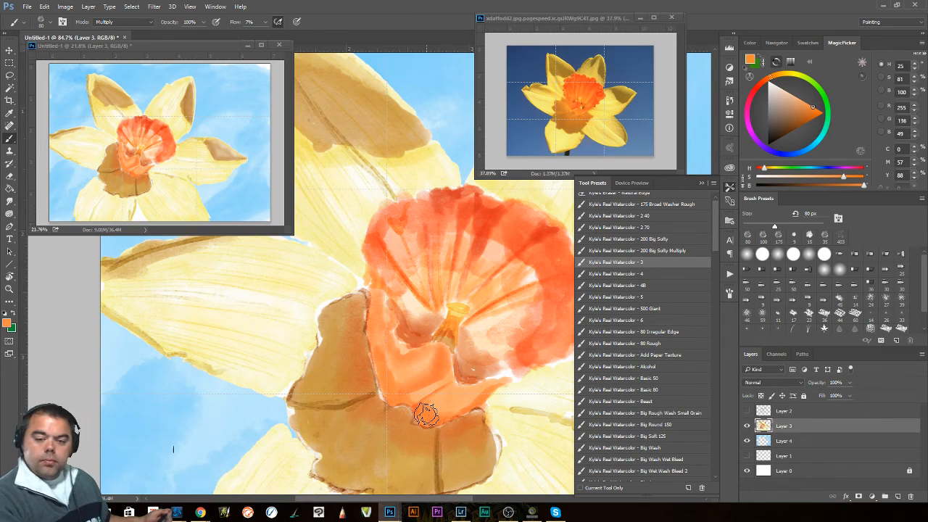
Glaze yellow sampled from the petal over the brown shadows on the upper-left and left petals.
{"action": "left_click_drag", "start_coordinate": [390, 208], "coordinate": [491, 332]}
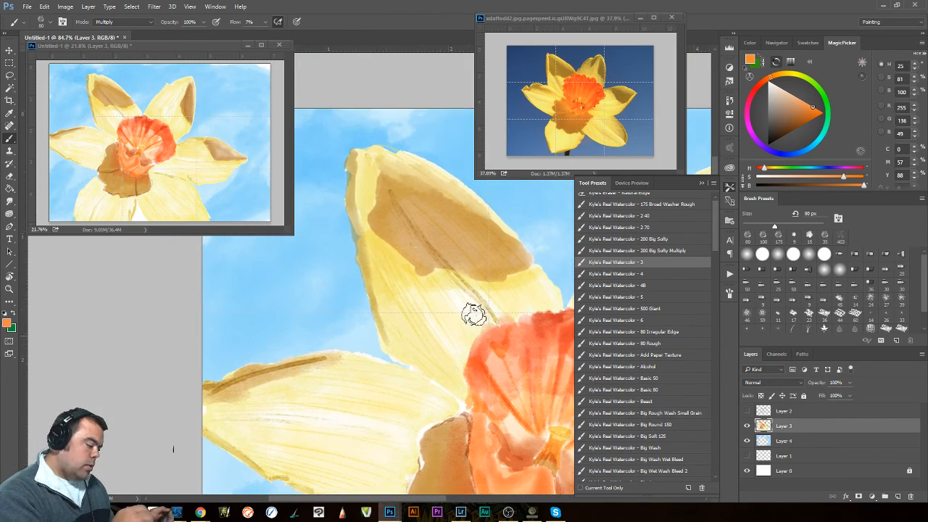
{"action": "left_click", "coordinate": [389, 266], "text": "alt"}
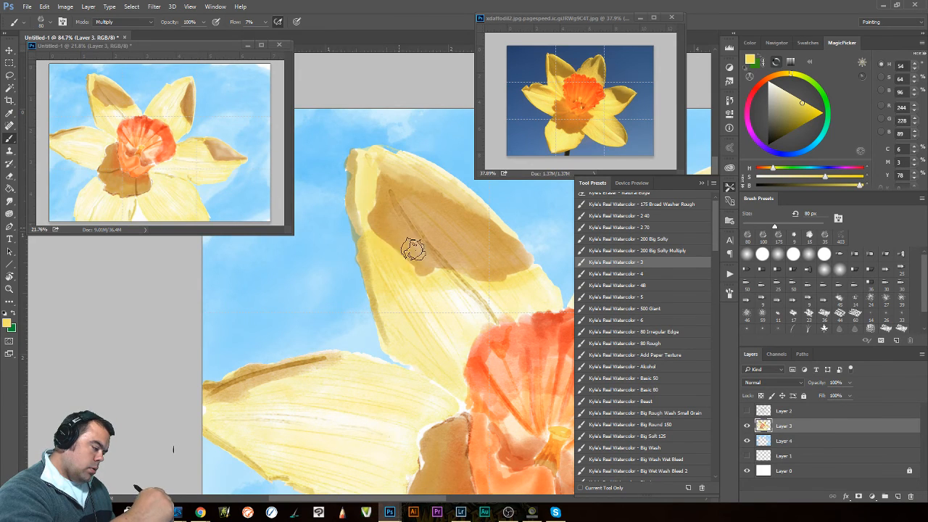
{"action": "mouse_move", "coordinate": [420, 253]}
{"action": "left_mouse_down"}
{"action": "mouse_move", "coordinate": [445, 239]}
{"action": "mouse_move", "coordinate": [485, 274]}
{"action": "mouse_move", "coordinate": [496, 261]}
{"action": "mouse_move", "coordinate": [448, 235]}
{"action": "mouse_move", "coordinate": [507, 248]}
{"action": "mouse_move", "coordinate": [467, 201]}
{"action": "mouse_move", "coordinate": [394, 170]}
{"action": "mouse_move", "coordinate": [422, 208]}
{"action": "mouse_move", "coordinate": [416, 211]}
{"action": "mouse_move", "coordinate": [428, 217]}
{"action": "mouse_move", "coordinate": [424, 201]}
{"action": "mouse_move", "coordinate": [463, 218]}
{"action": "left_mouse_up"}
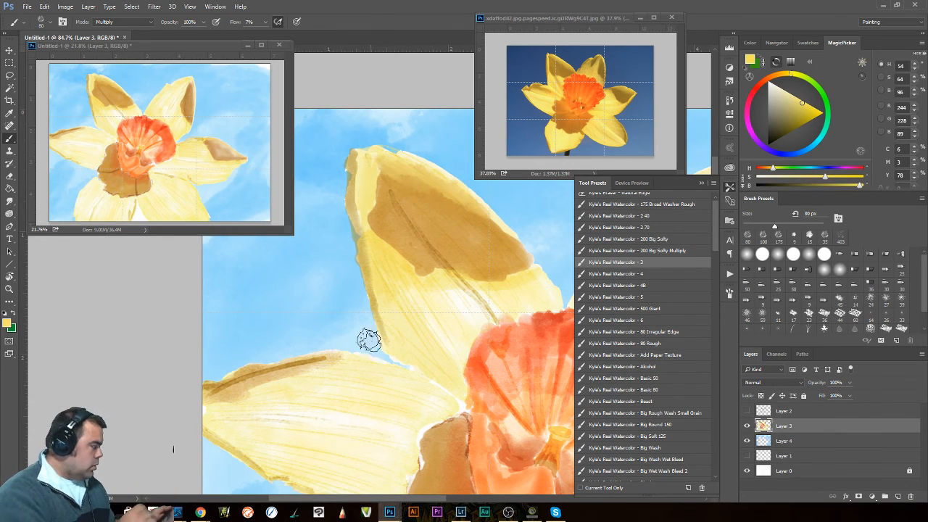
{"action": "mouse_move", "coordinate": [406, 404]}
{"action": "left_mouse_down"}
{"action": "mouse_move", "coordinate": [563, 341]}
{"action": "mouse_move", "coordinate": [560, 331]}
{"action": "left_mouse_up"}
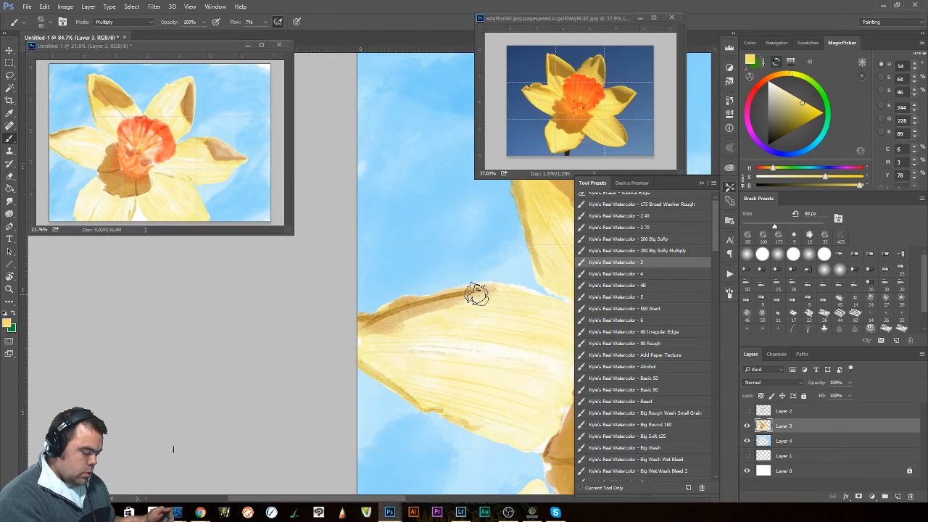
{"action": "mouse_move", "coordinate": [475, 296]}
{"action": "left_mouse_down"}
{"action": "mouse_move", "coordinate": [368, 323]}
{"action": "mouse_move", "coordinate": [466, 295]}
{"action": "mouse_move", "coordinate": [365, 333]}
{"action": "left_mouse_up"}
{"action": "left_click_drag", "start_coordinate": [477, 387], "coordinate": [266, 275]}
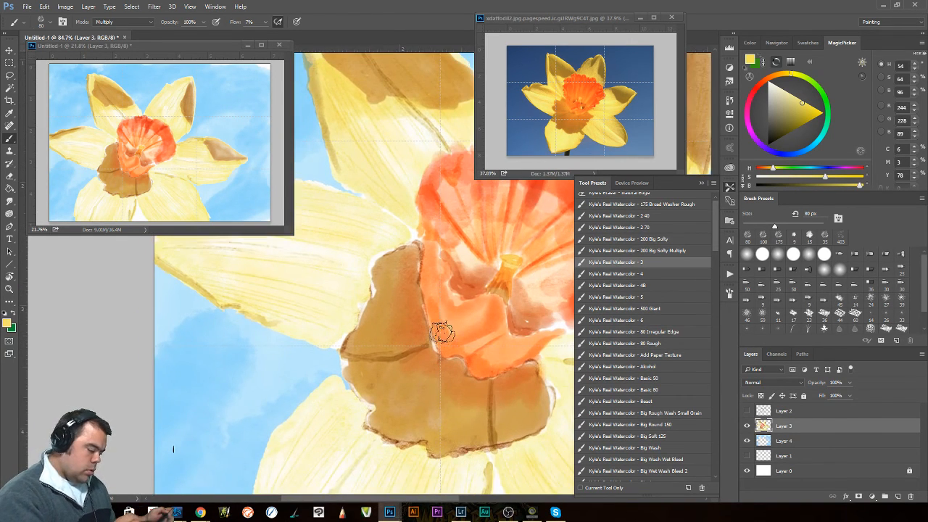
Glaze the same yellow over the brown shadows on the right and upper-right petals.
{"action": "left_click_drag", "start_coordinate": [429, 415], "coordinate": [147, 420]}
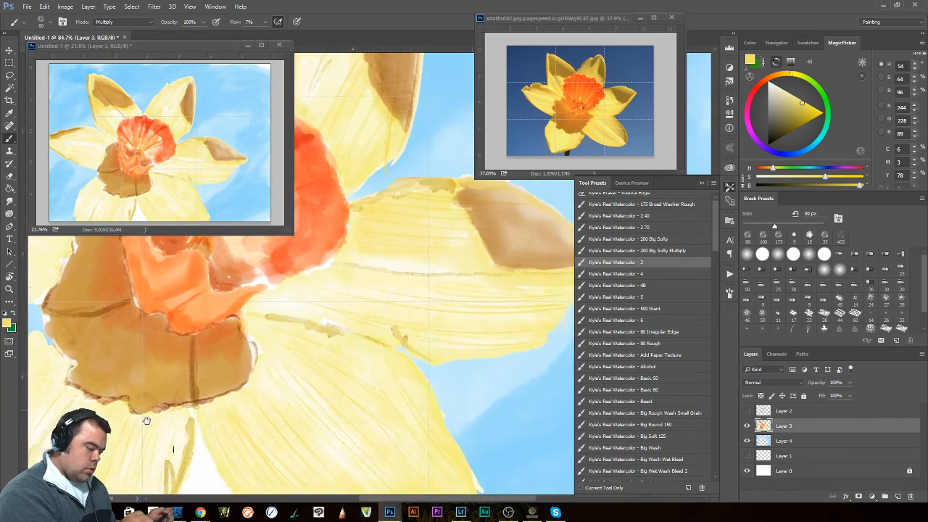
{"action": "left_click_drag", "start_coordinate": [419, 174], "coordinate": [369, 368]}
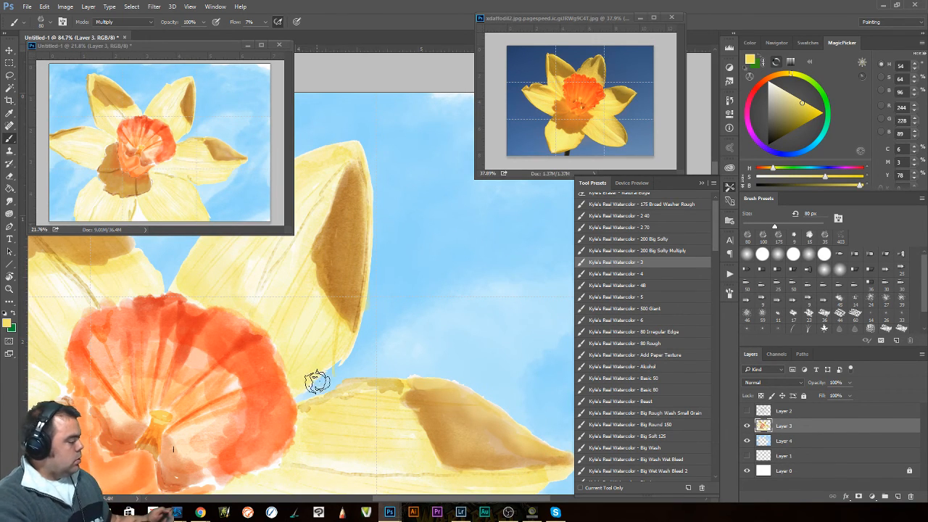
{"action": "mouse_move", "coordinate": [312, 275]}
{"action": "left_mouse_down"}
{"action": "mouse_move", "coordinate": [460, 300]}
{"action": "mouse_move", "coordinate": [646, 369]}
{"action": "left_mouse_up"}
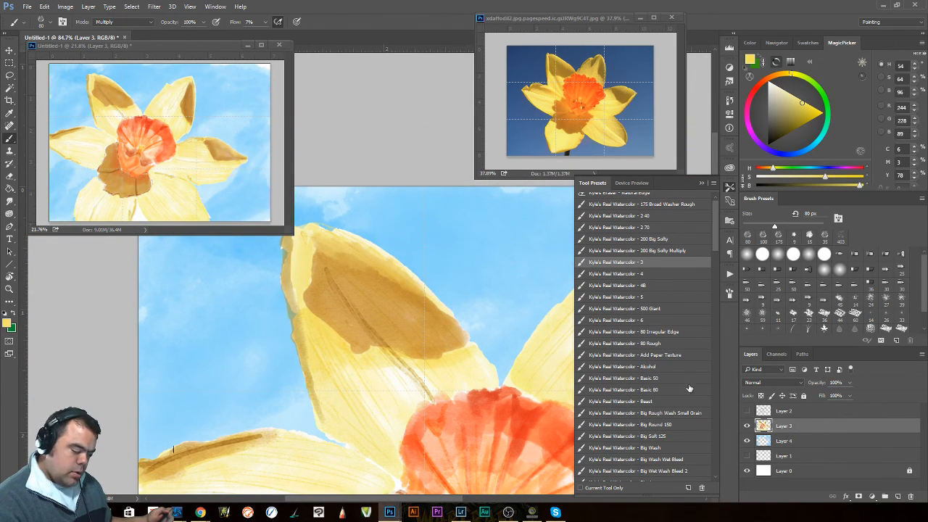
Smudge the brown shadows on the upper-left and right petals with the Blender Basic preset to soften their tones.
{"action": "left_click_drag", "start_coordinate": [714, 236], "coordinate": [725, 475]}
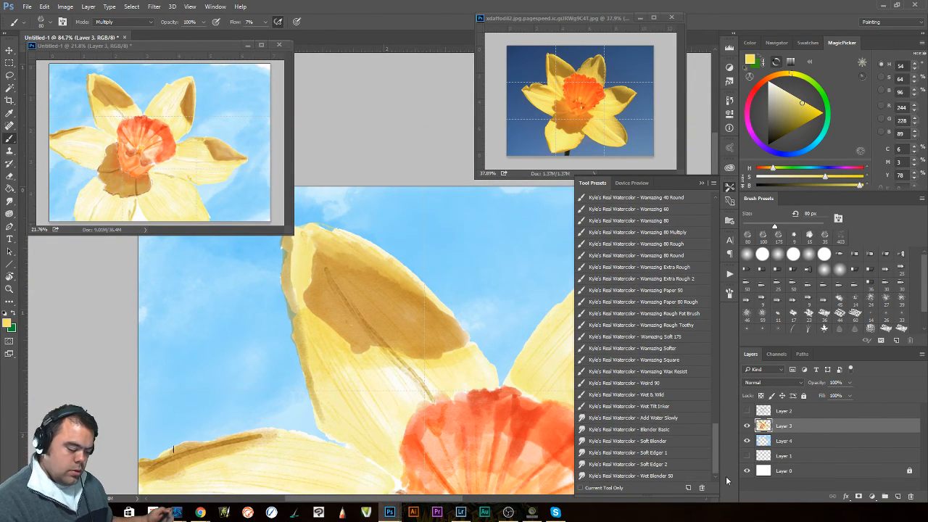
{"action": "left_click", "coordinate": [660, 429]}
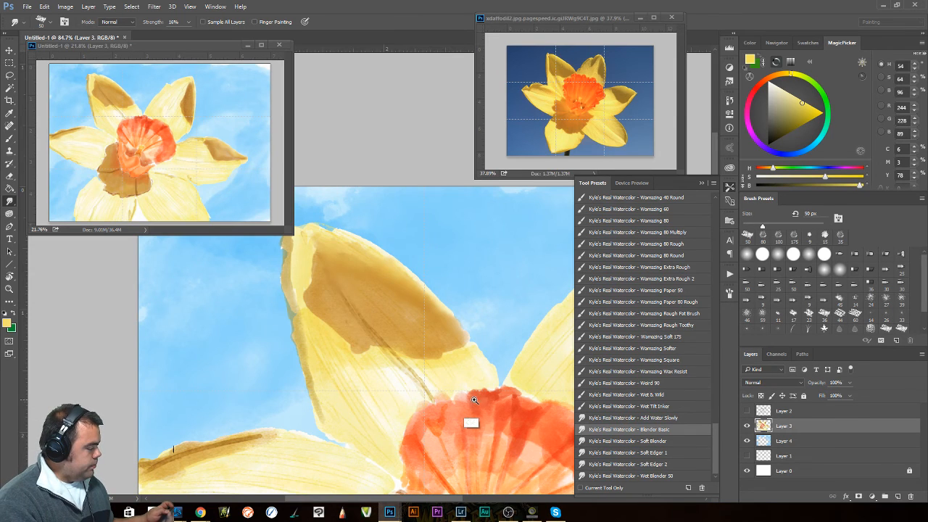
{"action": "left_click_drag", "start_coordinate": [474, 400], "coordinate": [428, 415]}
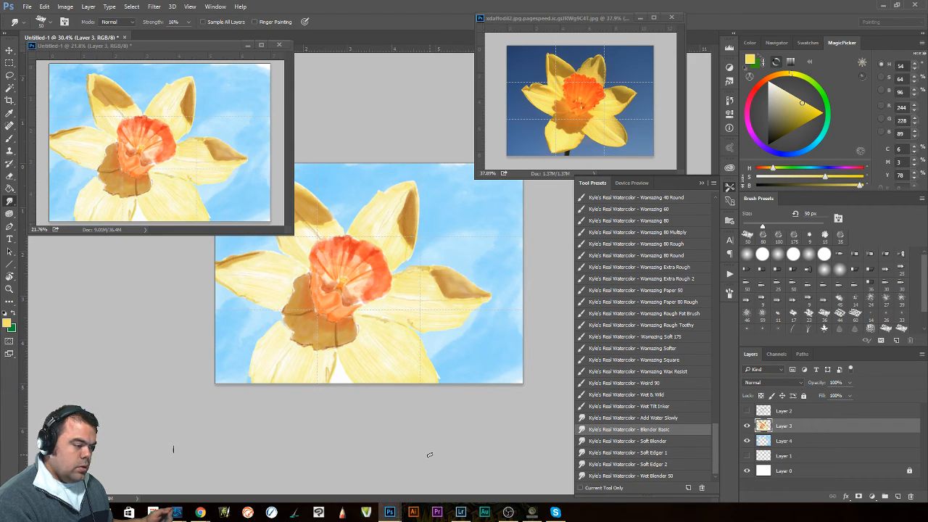
{"action": "left_click_drag", "start_coordinate": [479, 331], "coordinate": [495, 406]}
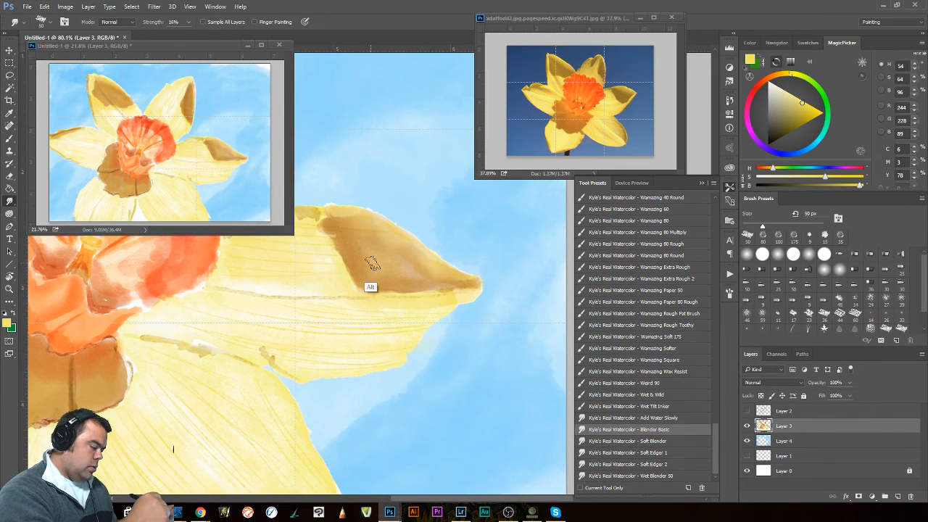
Extend the right petal's shadow below its fold line in sampled golden brown, using Real Watercolor - 3.
{"action": "left_click_drag", "start_coordinate": [713, 437], "coordinate": [715, 218]}
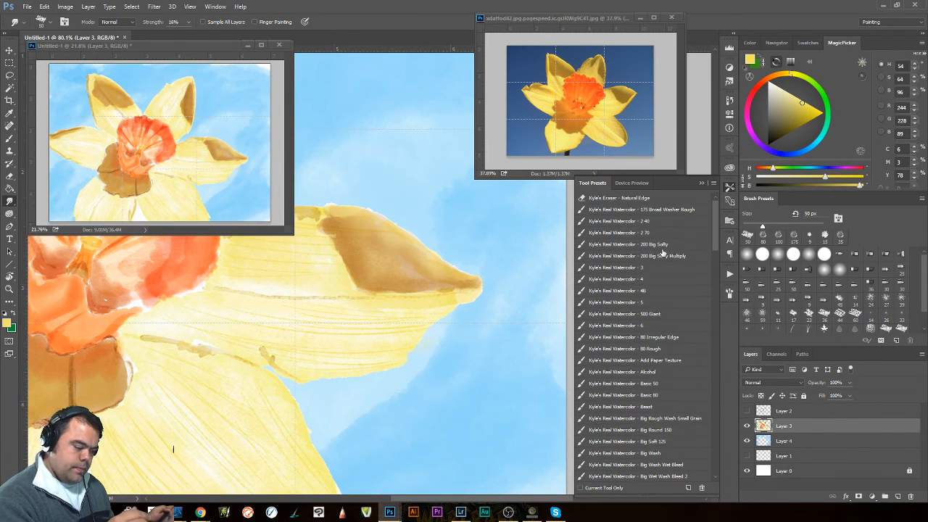
{"action": "left_click", "coordinate": [650, 268]}
{"action": "left_click", "coordinate": [352, 262], "text": "alt"}
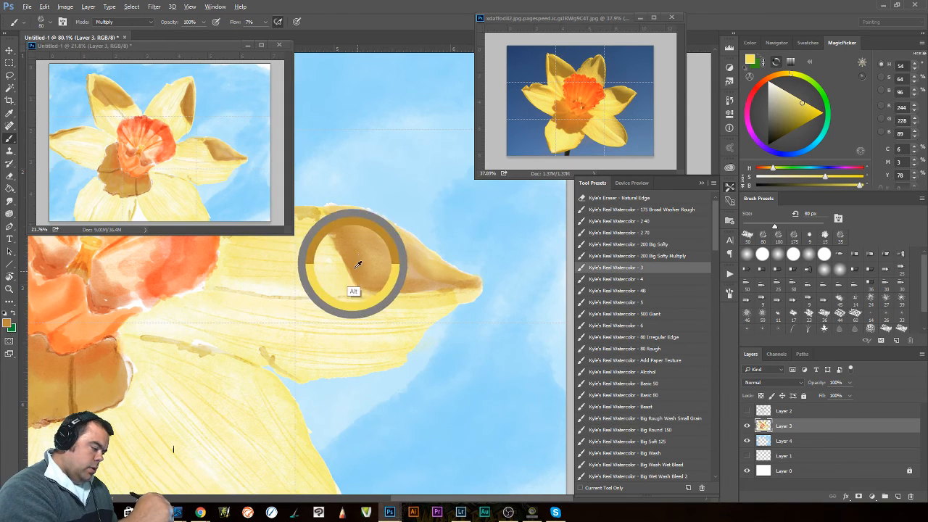
{"action": "mouse_move", "coordinate": [365, 295]}
{"action": "left_mouse_down"}
{"action": "mouse_move", "coordinate": [399, 299]}
{"action": "mouse_move", "coordinate": [395, 315]}
{"action": "mouse_move", "coordinate": [429, 315]}
{"action": "mouse_move", "coordinate": [461, 294]}
{"action": "mouse_move", "coordinate": [406, 307]}
{"action": "mouse_move", "coordinate": [374, 293]}
{"action": "mouse_move", "coordinate": [400, 316]}
{"action": "mouse_move", "coordinate": [417, 313]}
{"action": "mouse_move", "coordinate": [384, 300]}
{"action": "mouse_move", "coordinate": [430, 311]}
{"action": "mouse_move", "coordinate": [450, 297]}
{"action": "mouse_move", "coordinate": [413, 299]}
{"action": "mouse_move", "coordinate": [427, 296]}
{"action": "mouse_move", "coordinate": [385, 289]}
{"action": "mouse_move", "coordinate": [364, 269]}
{"action": "mouse_move", "coordinate": [385, 290]}
{"action": "left_mouse_up"}
Soften the extended shadow on the right petal with the Blender Basic preset.
{"action": "left_click_drag", "start_coordinate": [715, 241], "coordinate": [714, 472]}
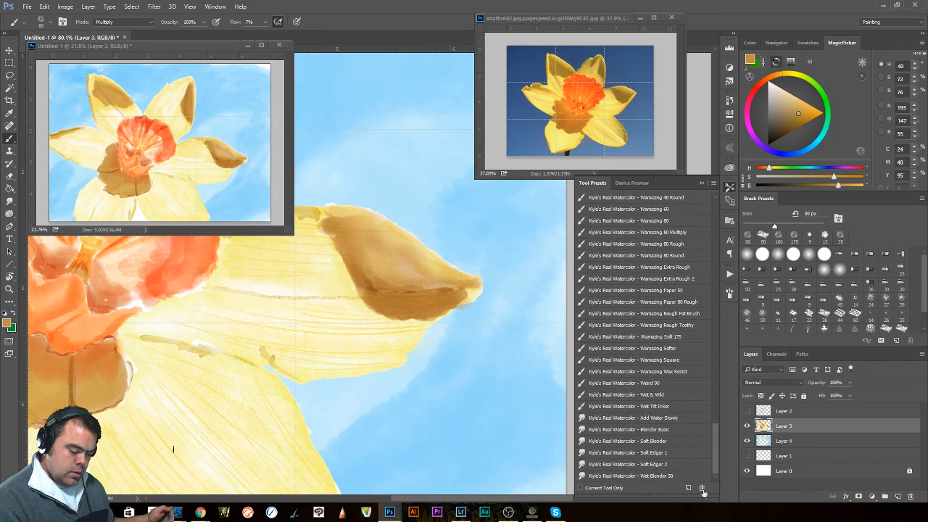
{"action": "left_click", "coordinate": [630, 429]}
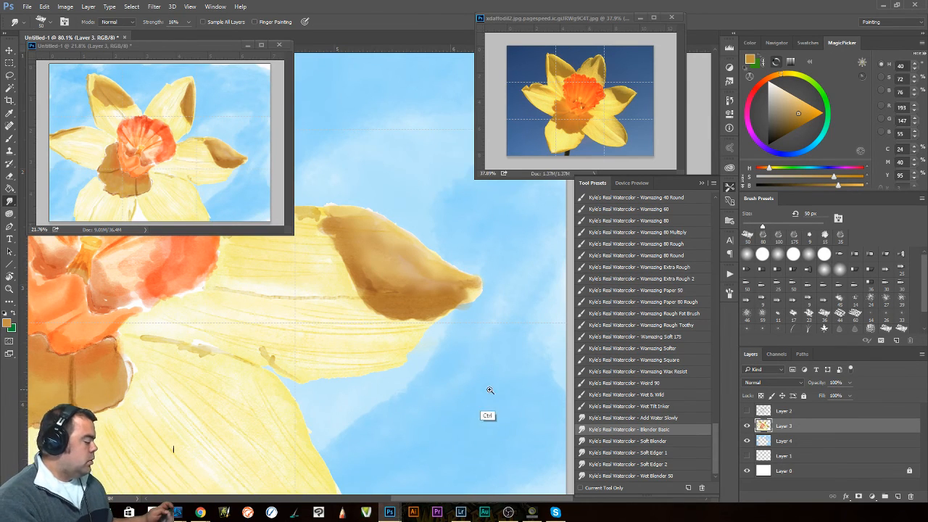
{"action": "left_click_drag", "start_coordinate": [490, 390], "coordinate": [433, 395]}
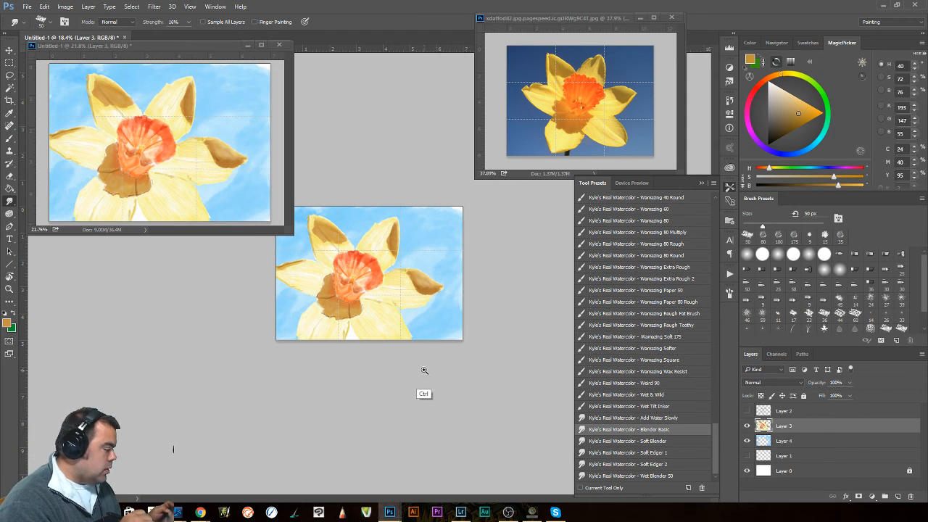
Smudge the trumpet's red shading and pale highlights together with the Blender Basic preset.
{"action": "left_click_drag", "start_coordinate": [424, 371], "coordinate": [463, 374]}
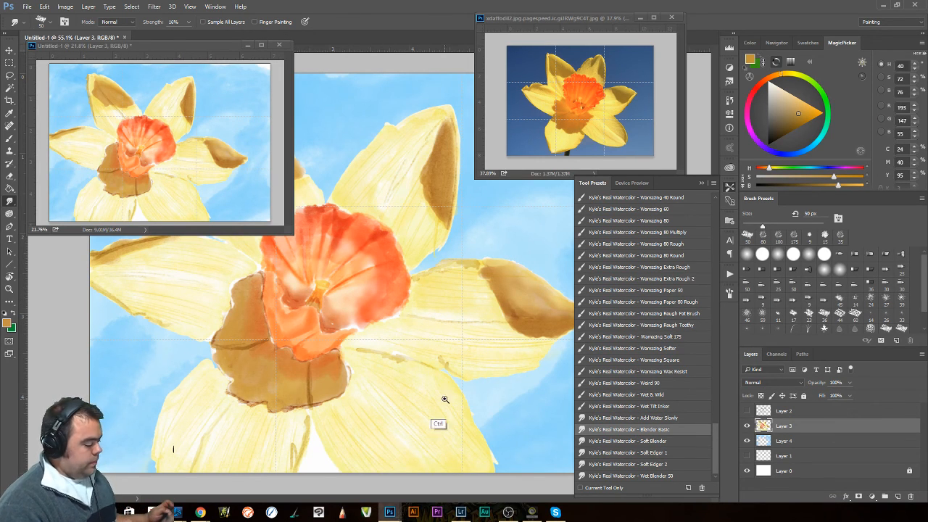
{"action": "left_click_drag", "start_coordinate": [445, 400], "coordinate": [383, 393]}
{"action": "left_click_drag", "start_coordinate": [344, 297], "coordinate": [402, 319]}
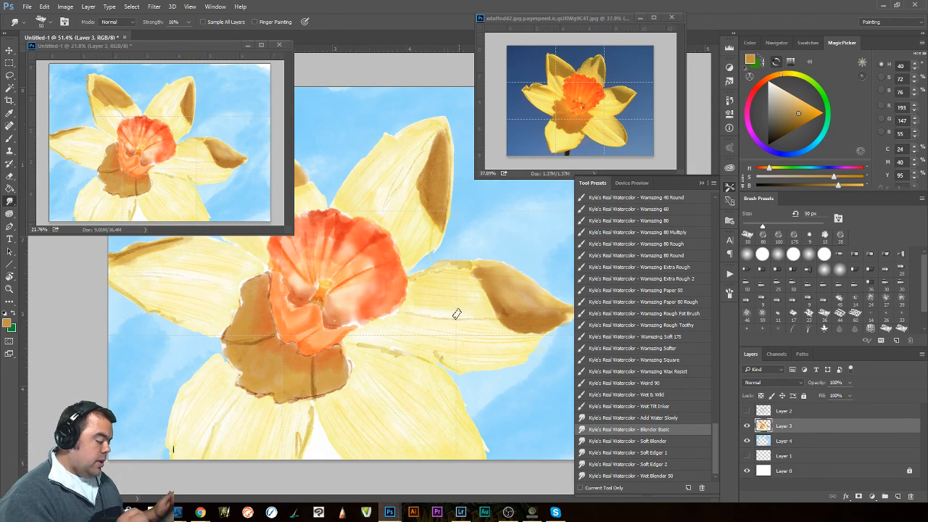
{"action": "key", "text": "ctrl+minus"}
{"action": "key", "text": "ctrl+minus"}
{"action": "left_click_drag", "start_coordinate": [429, 369], "coordinate": [443, 406]}
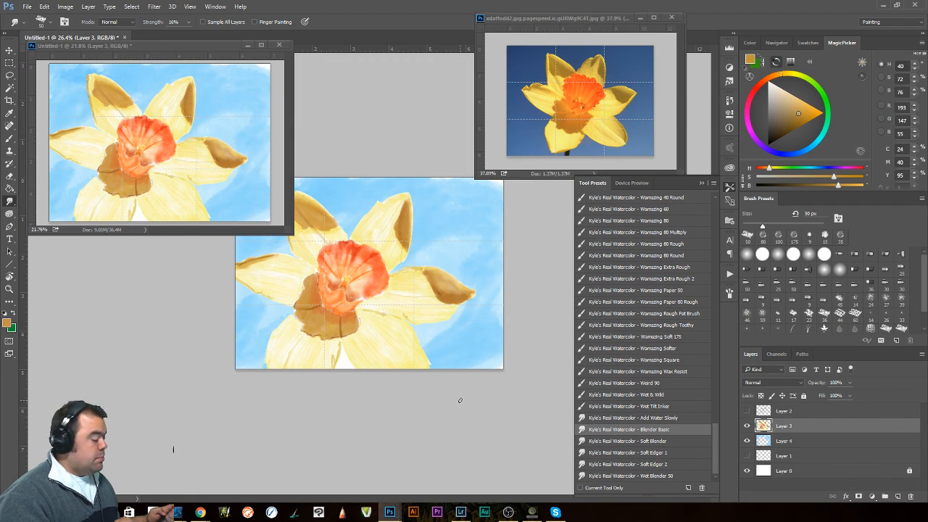
Glaze the lower-left petal with yellow sampled from the reference photo's petal, using Real Watercolor - 3 at 80 px.
{"action": "left_click_drag", "start_coordinate": [714, 431], "coordinate": [709, 187]}
{"action": "left_click", "coordinate": [654, 269]}
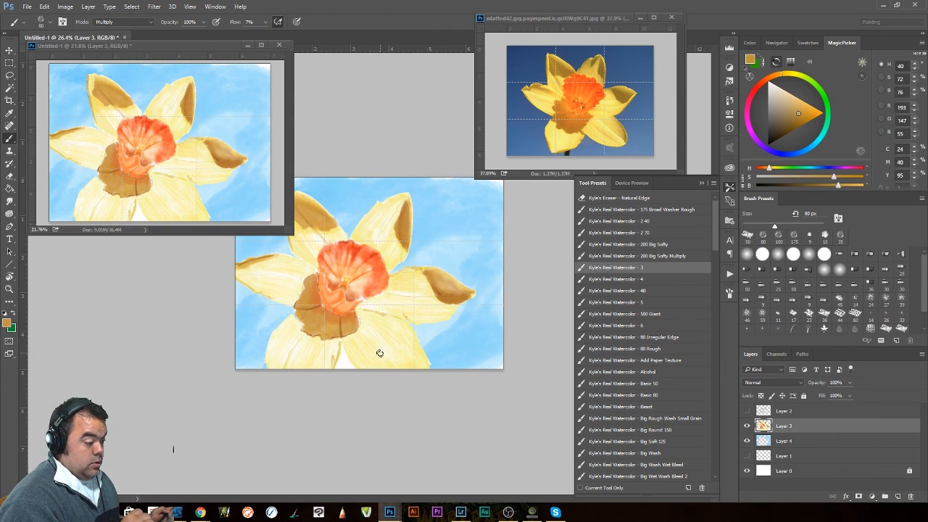
{"action": "left_click", "coordinate": [600, 137], "text": "alt"}
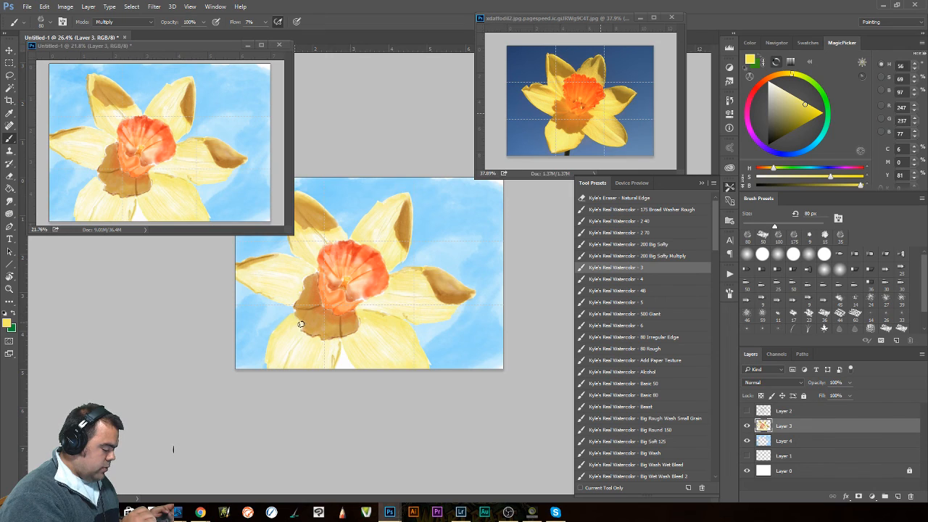
{"action": "mouse_move", "coordinate": [268, 363]}
{"action": "left_mouse_down"}
{"action": "mouse_move", "coordinate": [281, 336]}
{"action": "mouse_move", "coordinate": [274, 366]}
{"action": "left_mouse_up"}
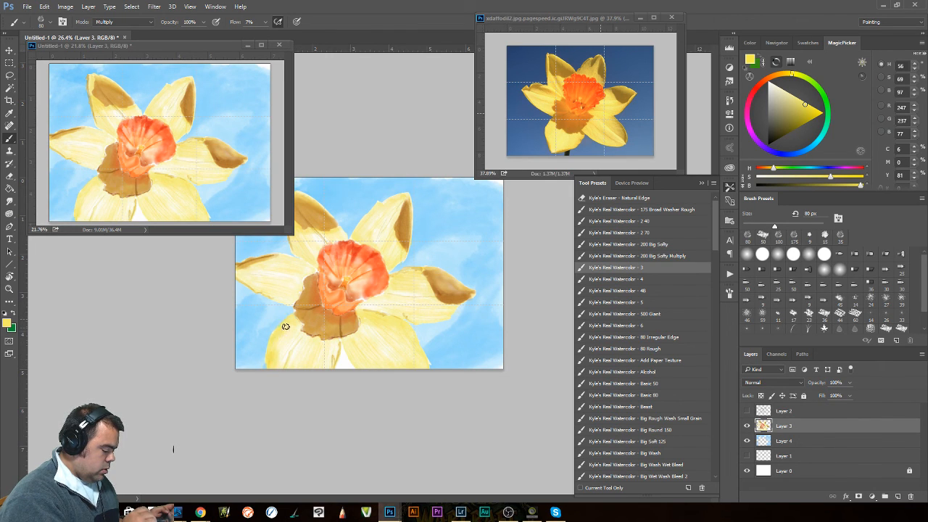
{"action": "left_click_drag", "start_coordinate": [286, 326], "coordinate": [268, 374]}
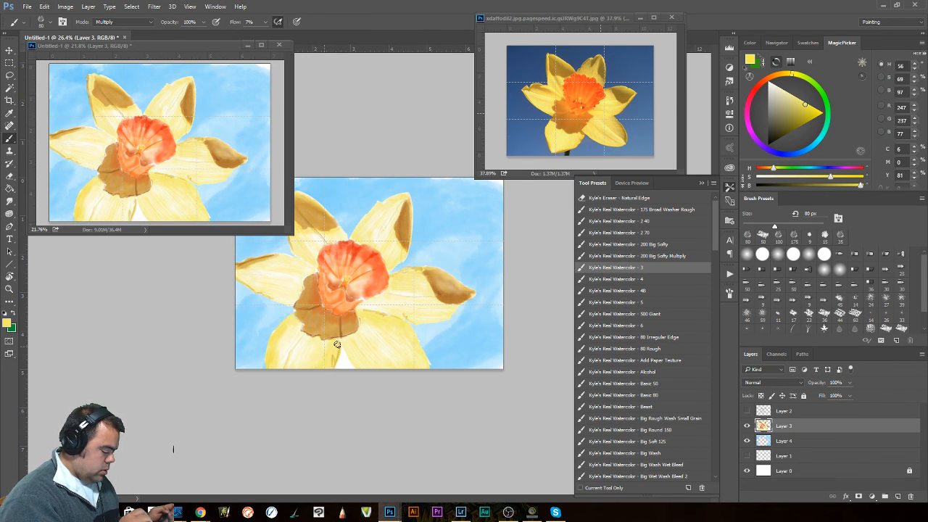
{"action": "left_click_drag", "start_coordinate": [337, 344], "coordinate": [326, 371]}
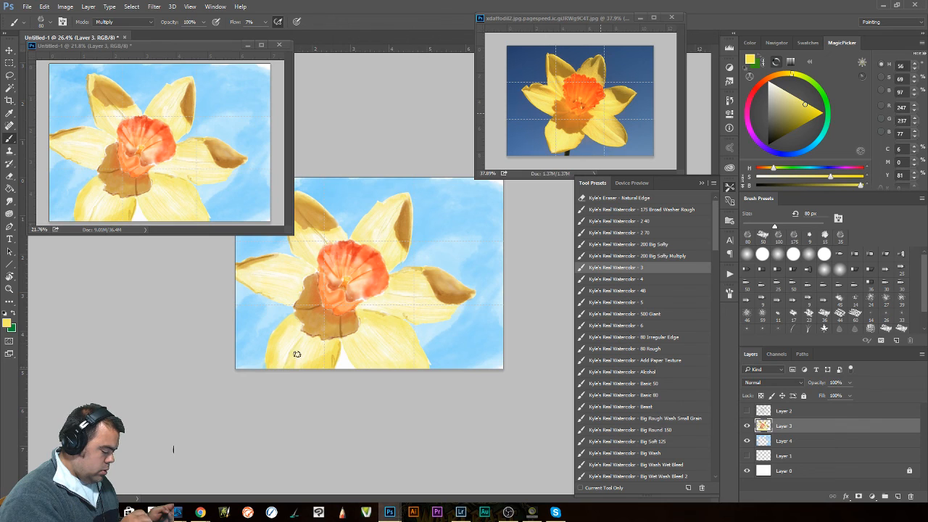
{"action": "left_click_drag", "start_coordinate": [307, 340], "coordinate": [295, 365]}
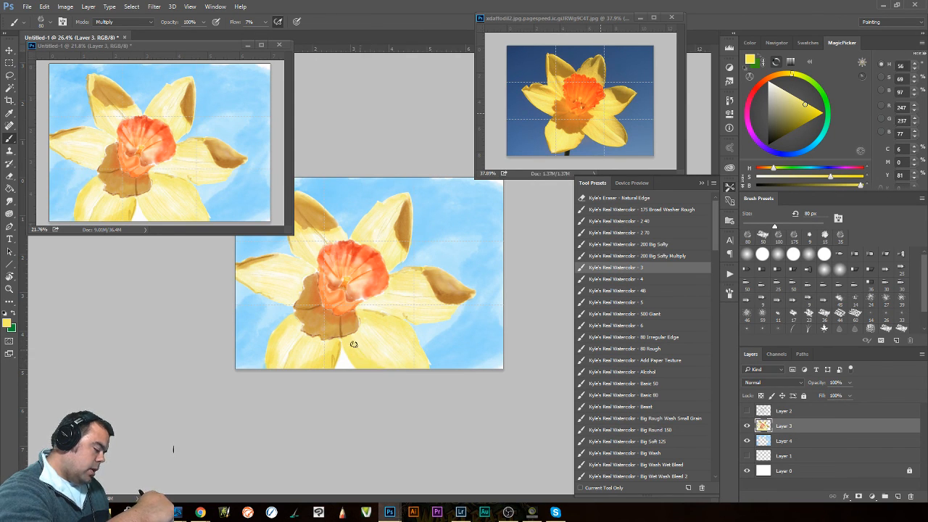
Glaze the same yellow over the lower-right, right, upper and left petals, deepening the areas around the trumpet.
{"action": "left_click_drag", "start_coordinate": [351, 340], "coordinate": [348, 337]}
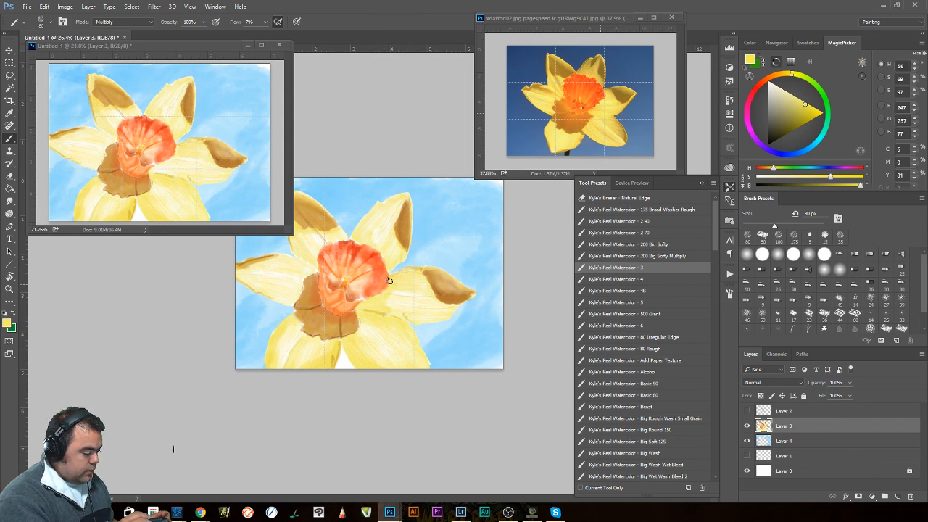
{"action": "mouse_move", "coordinate": [401, 305]}
{"action": "left_mouse_down"}
{"action": "mouse_move", "coordinate": [383, 310]}
{"action": "mouse_move", "coordinate": [399, 313]}
{"action": "left_mouse_up"}
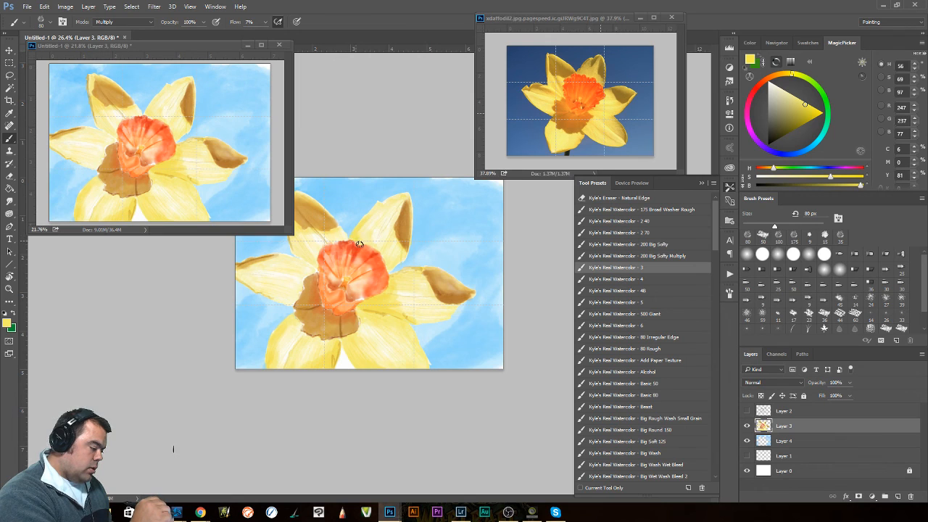
{"action": "left_click_drag", "start_coordinate": [364, 244], "coordinate": [368, 242]}
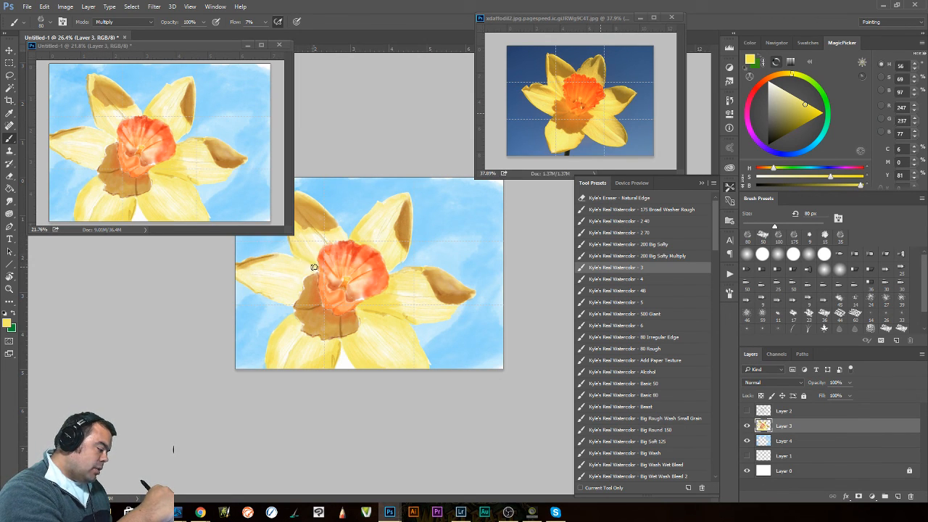
{"action": "mouse_move", "coordinate": [314, 267]}
{"action": "left_mouse_down"}
{"action": "mouse_move", "coordinate": [292, 240]}
{"action": "mouse_move", "coordinate": [311, 249]}
{"action": "mouse_move", "coordinate": [307, 242]}
{"action": "left_mouse_up"}
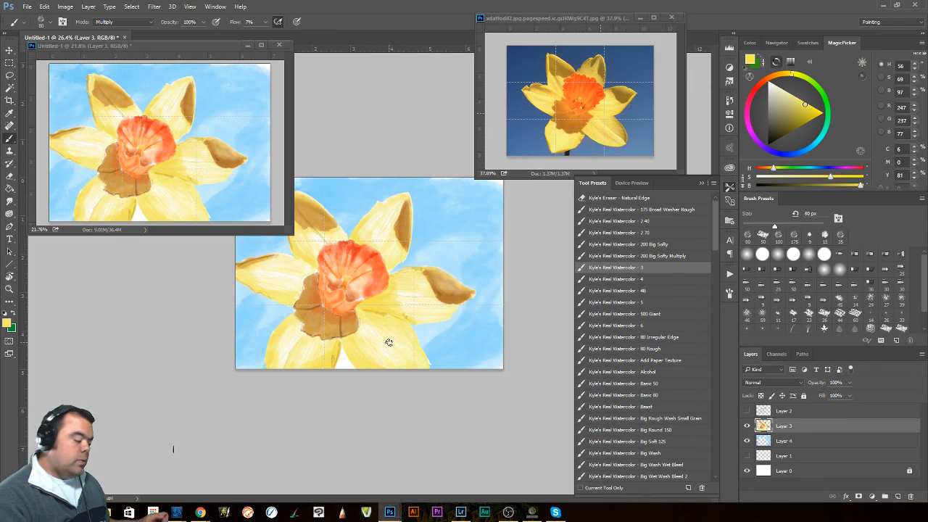
Glaze orange sampled from the trumpet over the folds of its lower lip.
{"action": "left_click", "coordinate": [330, 301], "text": "alt"}
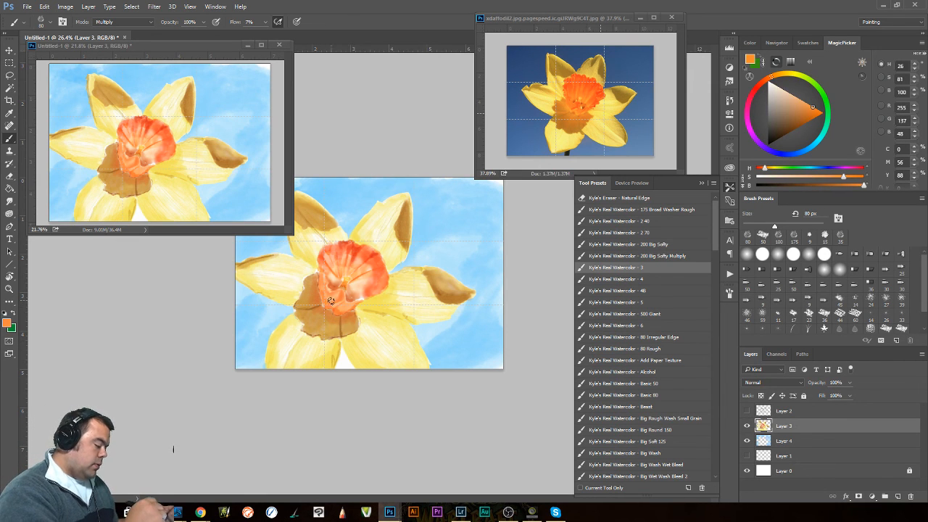
{"action": "left_click_drag", "start_coordinate": [330, 294], "coordinate": [388, 321]}
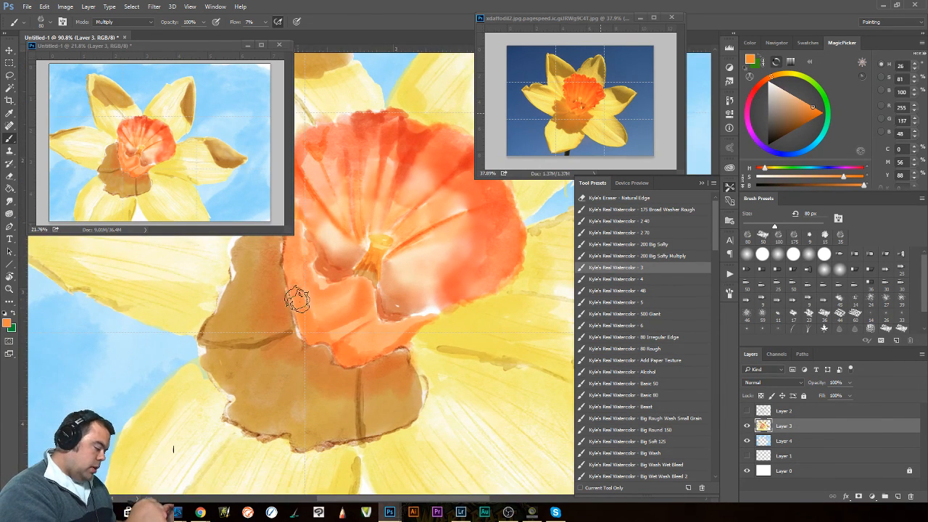
{"action": "mouse_move", "coordinate": [297, 290]}
{"action": "left_mouse_down"}
{"action": "mouse_move", "coordinate": [319, 327]}
{"action": "mouse_move", "coordinate": [360, 305]}
{"action": "mouse_move", "coordinate": [334, 326]}
{"action": "left_mouse_up"}
{"action": "mouse_move", "coordinate": [363, 284]}
{"action": "left_mouse_down"}
{"action": "mouse_move", "coordinate": [355, 292]}
{"action": "mouse_move", "coordinate": [329, 304]}
{"action": "mouse_move", "coordinate": [351, 288]}
{"action": "mouse_move", "coordinate": [322, 315]}
{"action": "mouse_move", "coordinate": [374, 345]}
{"action": "mouse_move", "coordinate": [358, 340]}
{"action": "mouse_move", "coordinate": [378, 314]}
{"action": "mouse_move", "coordinate": [375, 338]}
{"action": "mouse_move", "coordinate": [366, 324]}
{"action": "mouse_move", "coordinate": [346, 348]}
{"action": "mouse_move", "coordinate": [360, 355]}
{"action": "mouse_move", "coordinate": [345, 348]}
{"action": "mouse_move", "coordinate": [370, 325]}
{"action": "mouse_move", "coordinate": [353, 346]}
{"action": "mouse_move", "coordinate": [376, 336]}
{"action": "mouse_move", "coordinate": [365, 334]}
{"action": "mouse_move", "coordinate": [387, 339]}
{"action": "mouse_move", "coordinate": [468, 321]}
{"action": "mouse_move", "coordinate": [395, 271]}
{"action": "mouse_move", "coordinate": [403, 324]}
{"action": "left_mouse_up"}
Darken the shadows on both sides of the trumpet's throat with sampled brownish orange and a 40 px brush.
{"action": "key", "text": "bracketleft"}
{"action": "key", "text": "bracketleft"}
{"action": "key", "text": "bracketleft"}
{"action": "key", "text": "bracketleft"}
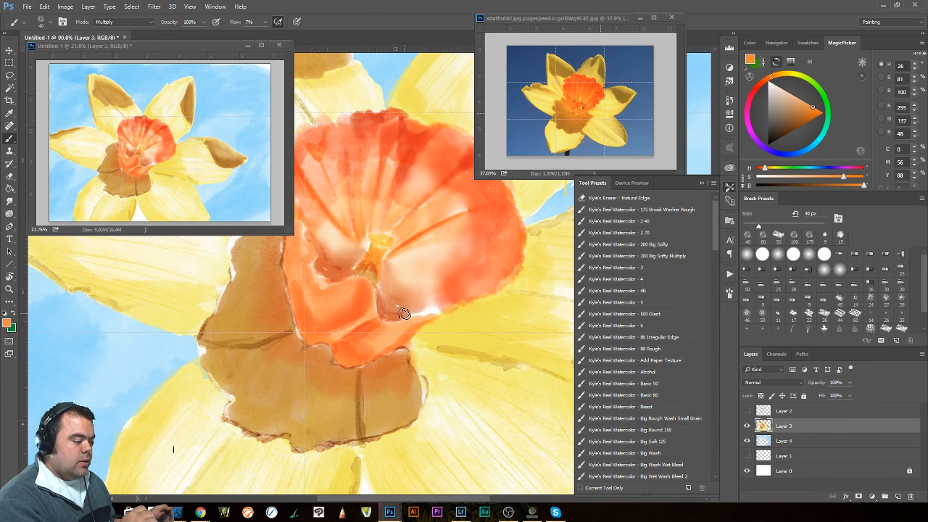
{"action": "left_click", "coordinate": [391, 308], "text": "alt"}
{"action": "mouse_move", "coordinate": [396, 310]}
{"action": "left_mouse_down"}
{"action": "mouse_move", "coordinate": [383, 289]}
{"action": "mouse_move", "coordinate": [385, 305]}
{"action": "mouse_move", "coordinate": [436, 312]}
{"action": "mouse_move", "coordinate": [402, 319]}
{"action": "mouse_move", "coordinate": [434, 312]}
{"action": "mouse_move", "coordinate": [398, 306]}
{"action": "mouse_move", "coordinate": [384, 291]}
{"action": "mouse_move", "coordinate": [408, 293]}
{"action": "mouse_move", "coordinate": [424, 304]}
{"action": "mouse_move", "coordinate": [383, 306]}
{"action": "mouse_move", "coordinate": [425, 293]}
{"action": "left_mouse_up"}
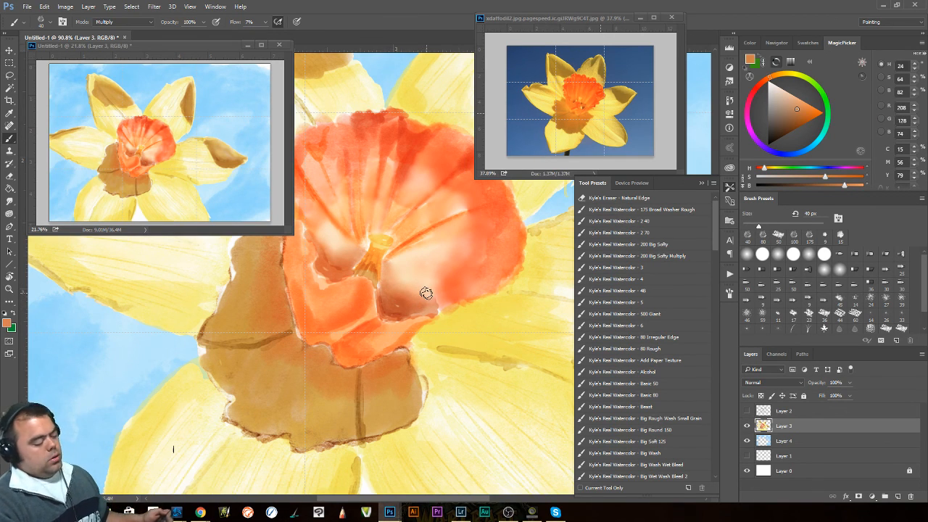
{"action": "mouse_move", "coordinate": [310, 231]}
{"action": "left_mouse_down"}
{"action": "mouse_move", "coordinate": [316, 266]}
{"action": "mouse_move", "coordinate": [332, 279]}
{"action": "mouse_move", "coordinate": [349, 271]}
{"action": "mouse_move", "coordinate": [323, 264]}
{"action": "mouse_move", "coordinate": [321, 232]}
{"action": "mouse_move", "coordinate": [308, 224]}
{"action": "mouse_move", "coordinate": [325, 261]}
{"action": "mouse_move", "coordinate": [318, 227]}
{"action": "mouse_move", "coordinate": [330, 258]}
{"action": "mouse_move", "coordinate": [326, 228]}
{"action": "mouse_move", "coordinate": [343, 270]}
{"action": "mouse_move", "coordinate": [346, 245]}
{"action": "left_mouse_up"}
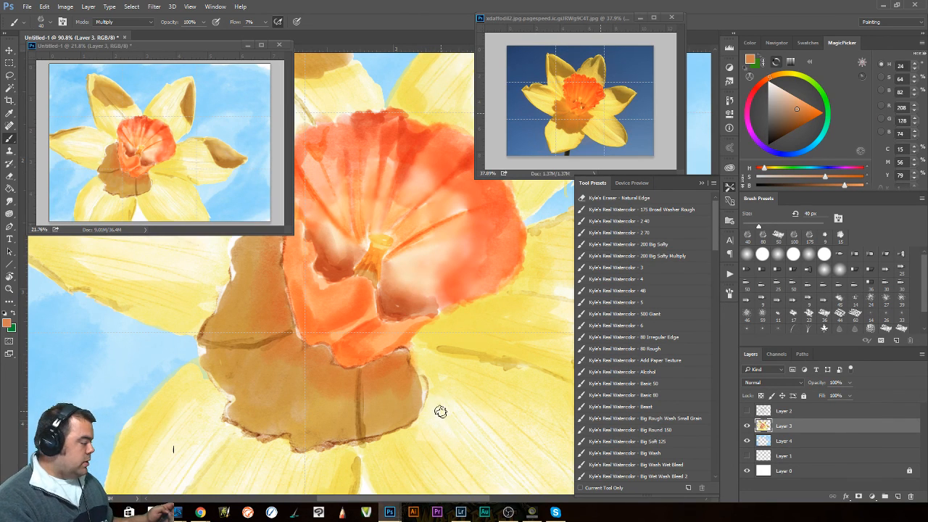
{"action": "left_click_drag", "start_coordinate": [465, 362], "coordinate": [416, 378]}
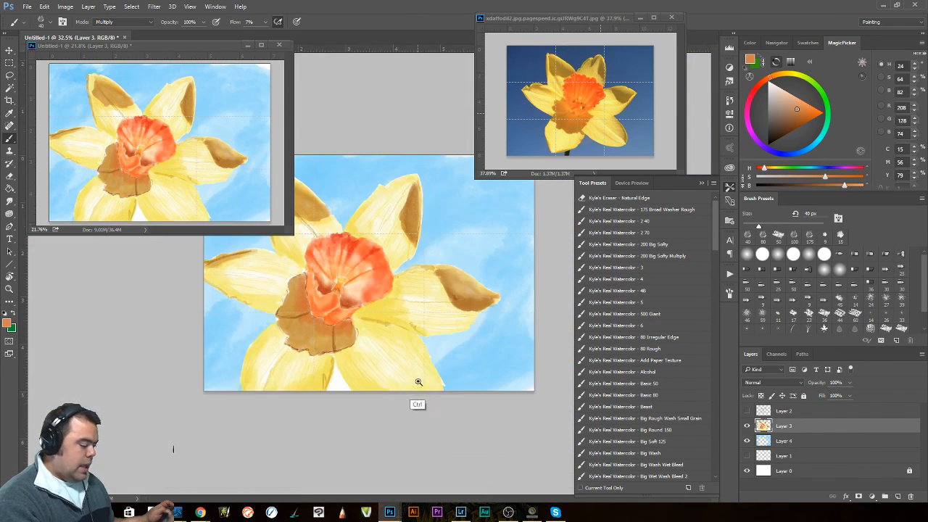